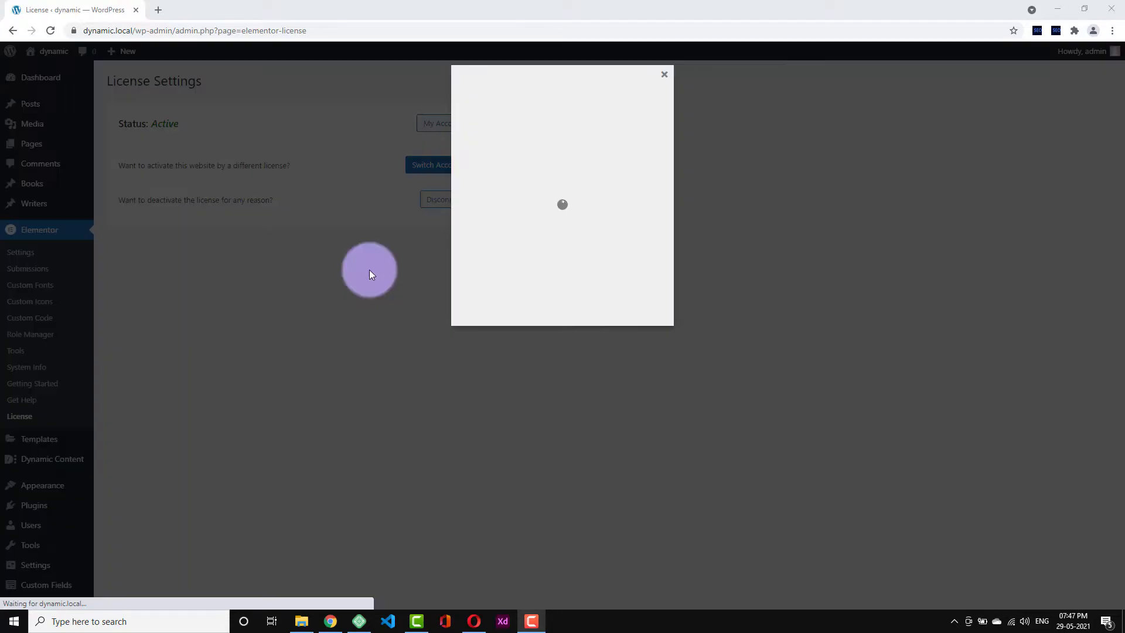
- Log back into the expired WordPress session and view Elementor's License Settings, which show Active
left_click(623, 315)
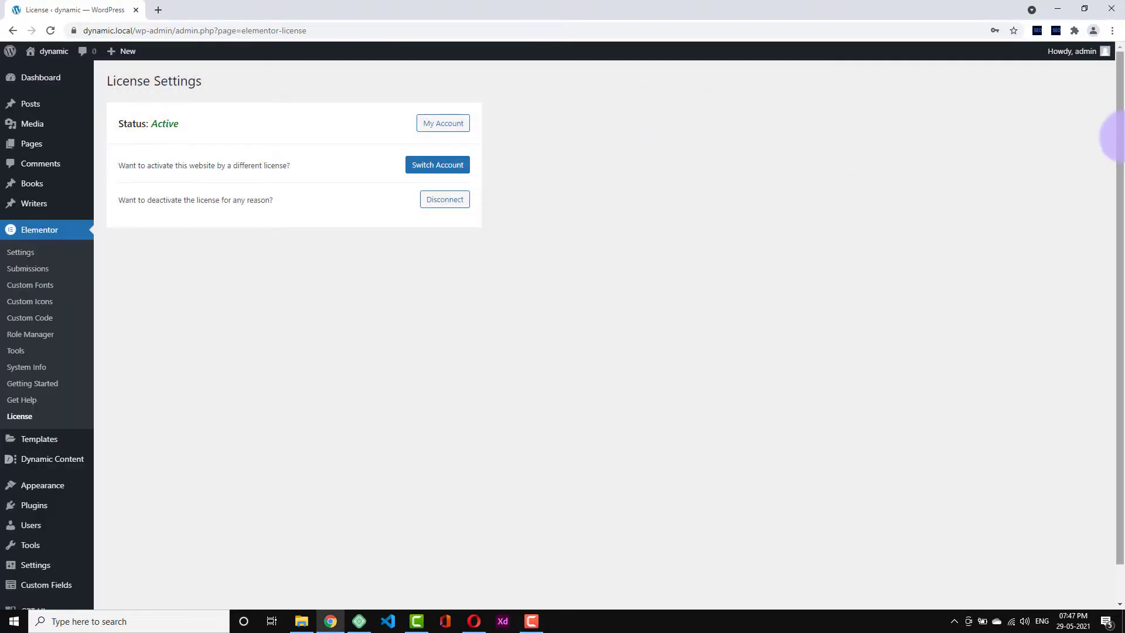
left_click_drag(1121, 136, 1122, 104)
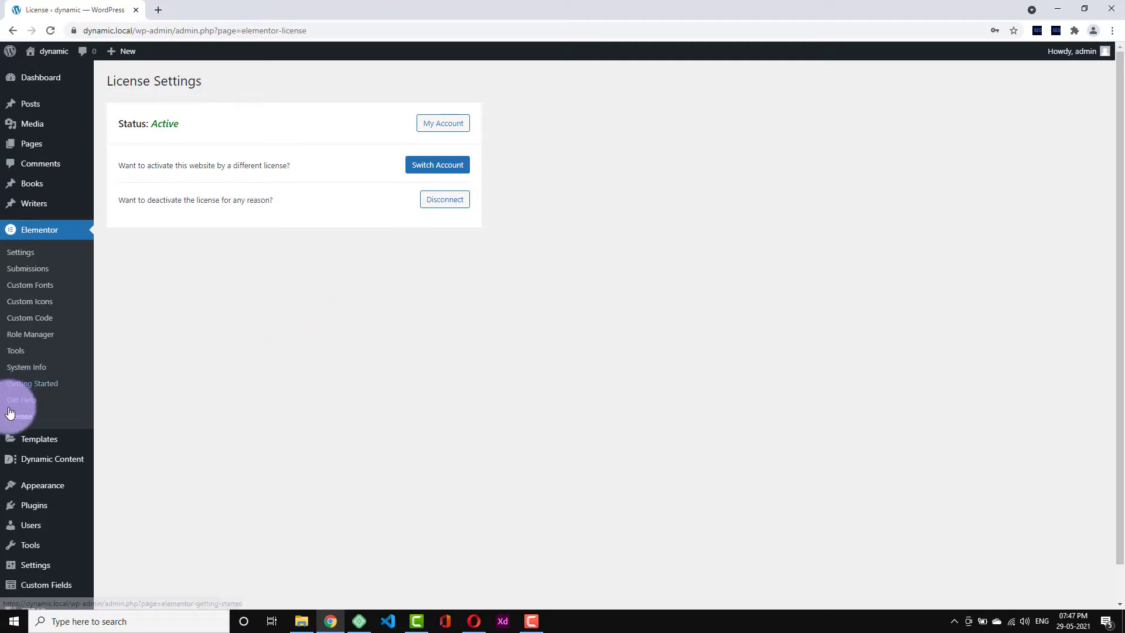
- Create a new draft page titled 'Landing Page' and open it in the Elementor editor
left_click(61, 149)
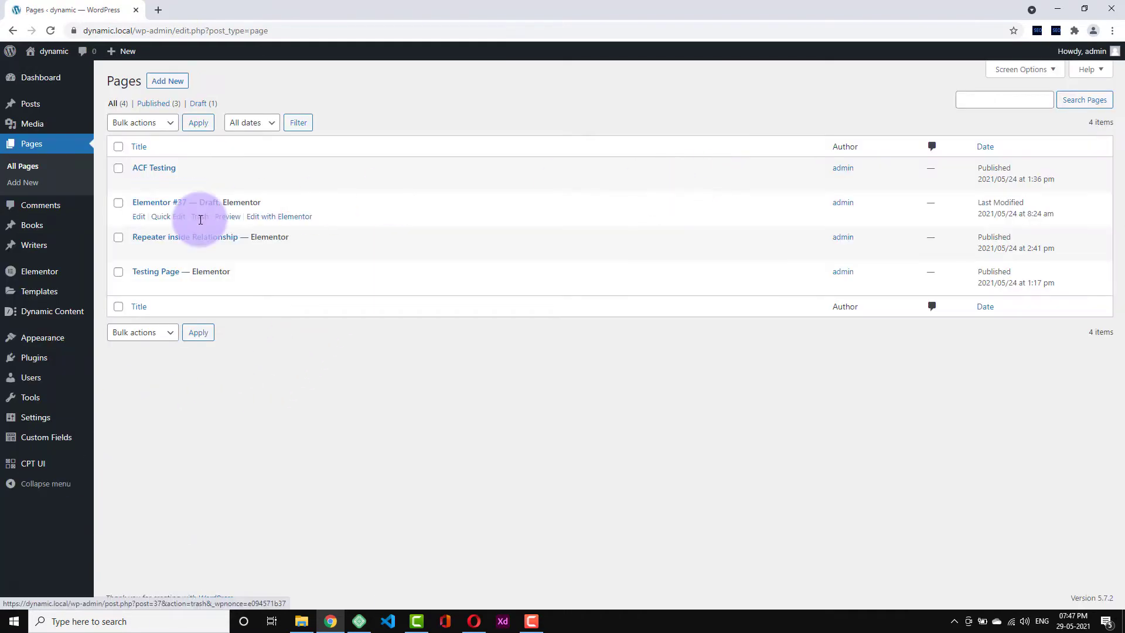
left_click(173, 80)
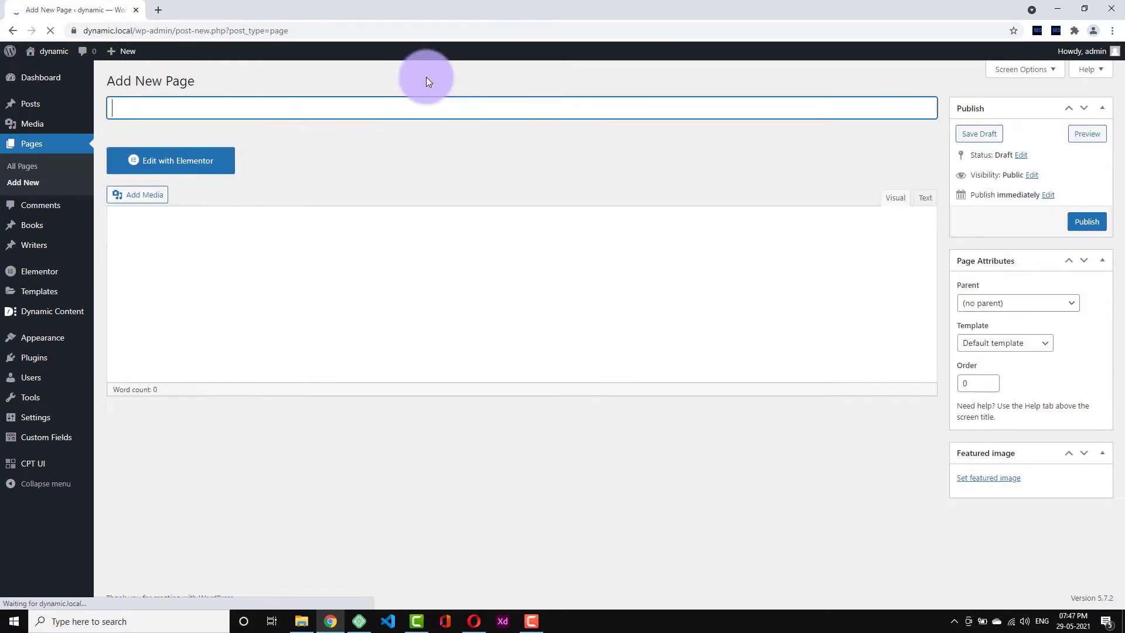
left_click(251, 110)
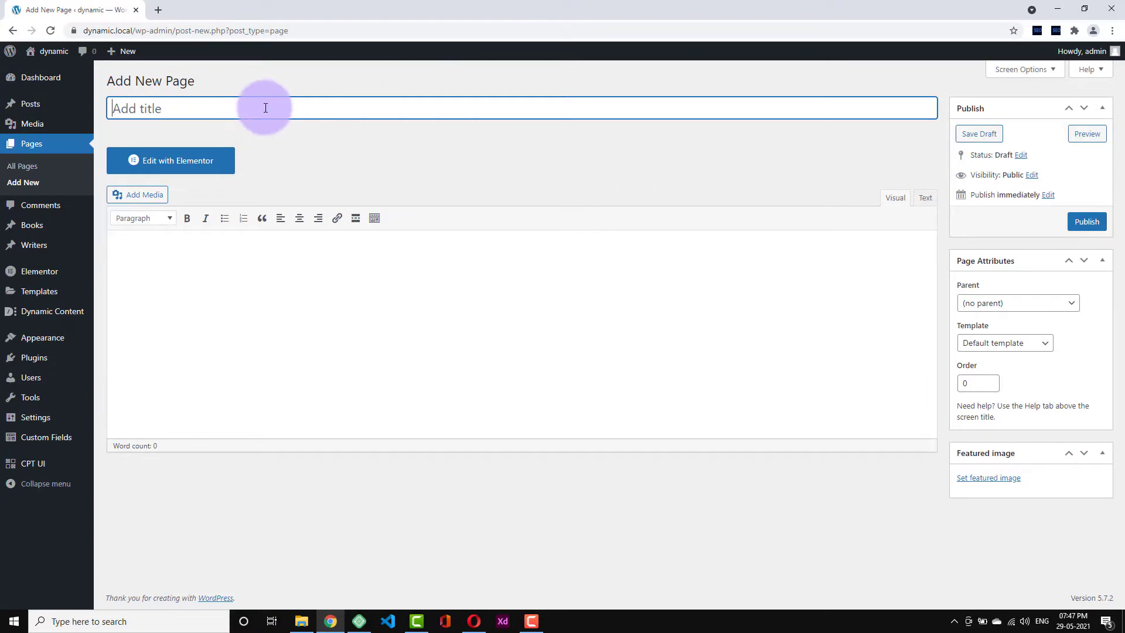
type("Landing Page")
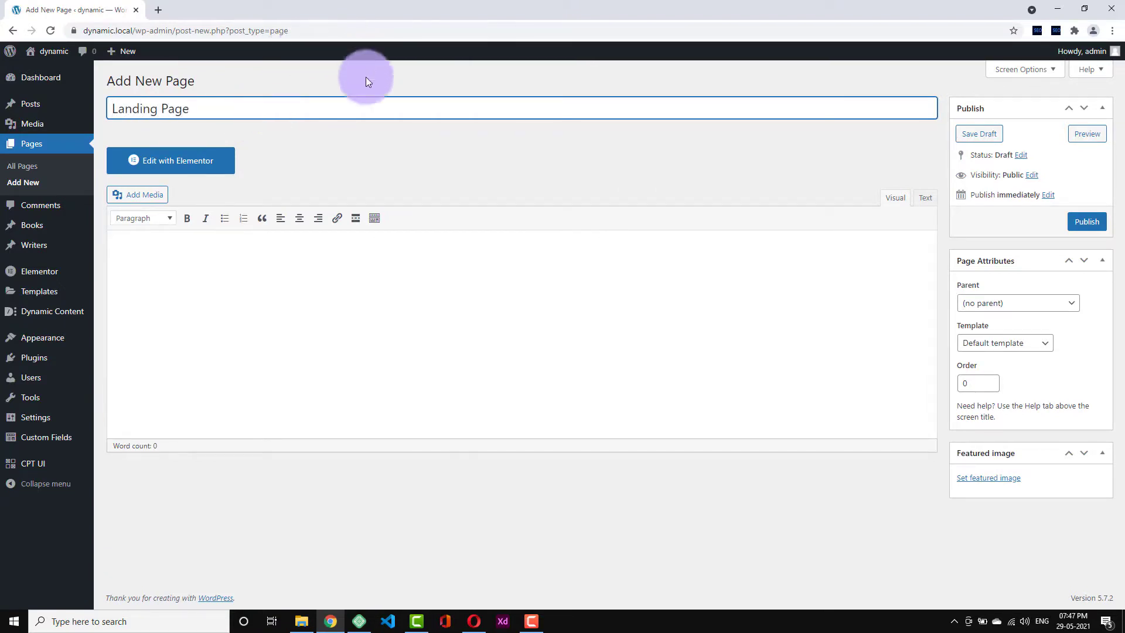
left_click(375, 146)
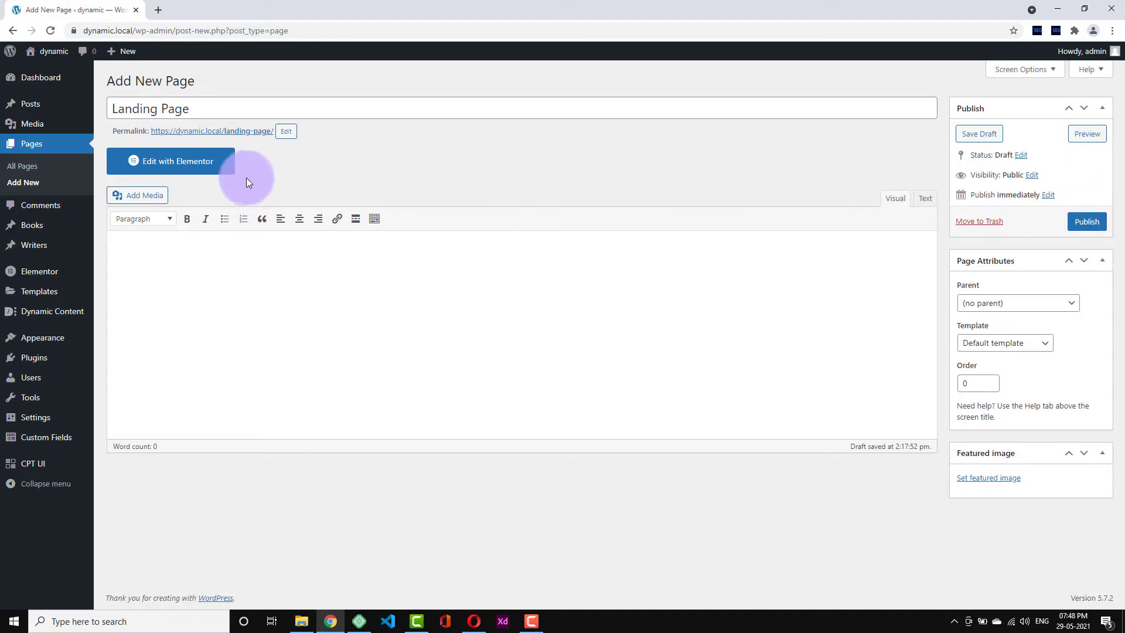
left_click(211, 167)
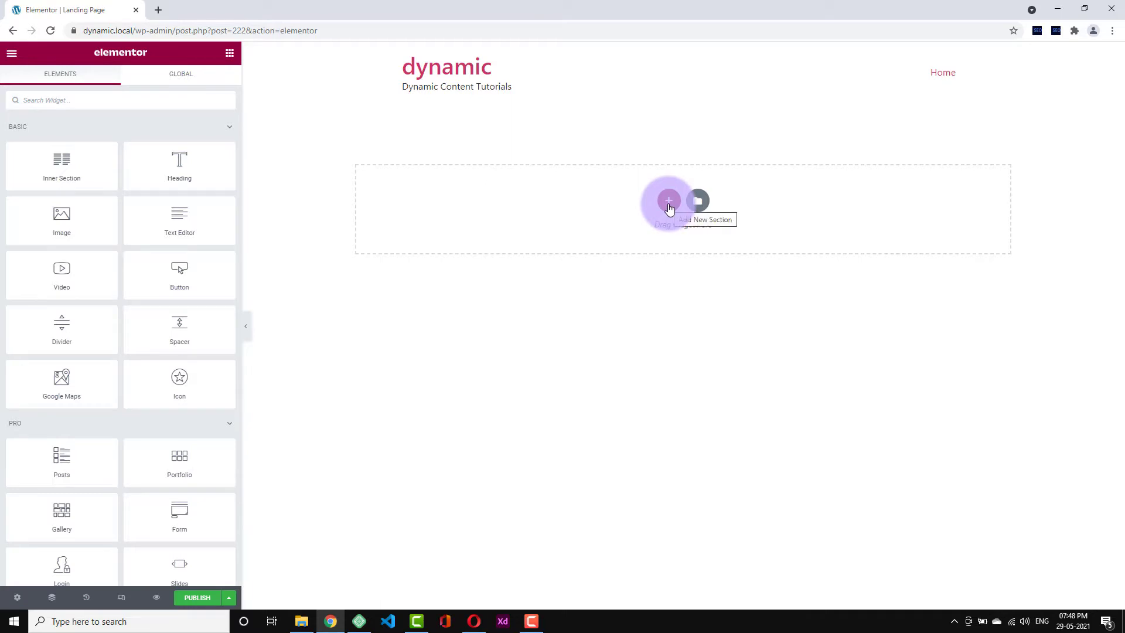
- Open the Elementor template library on its Pages tab from the empty section
left_click(699, 202)
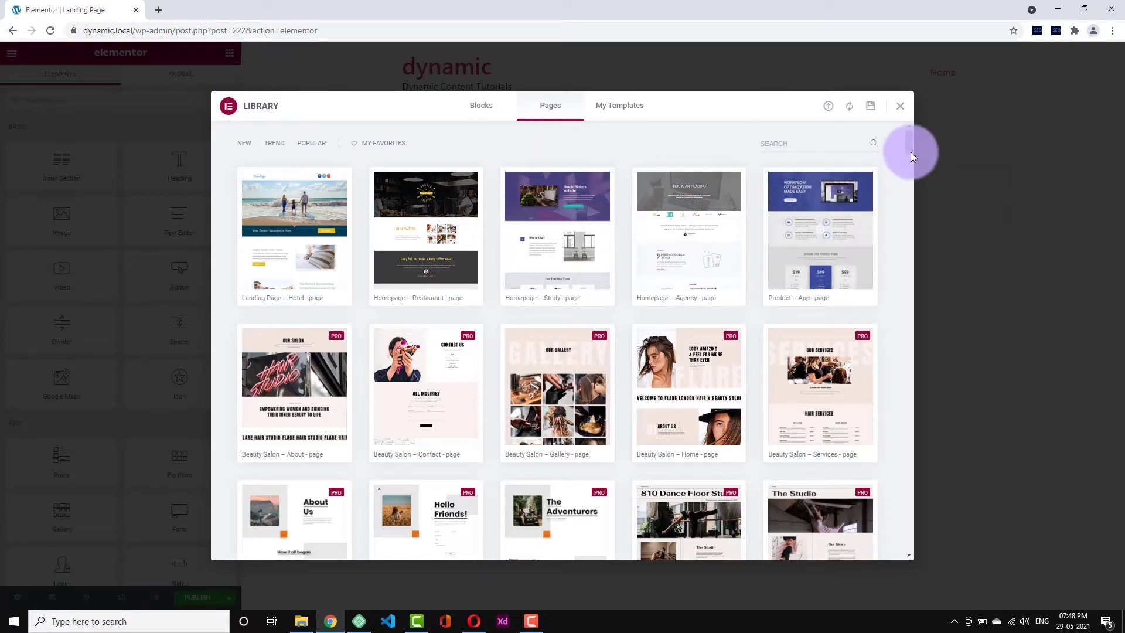
- Preview a page template, scroll through it, then close the library without inserting anything
left_click_drag(909, 151, 909, 333)
left_click(567, 334)
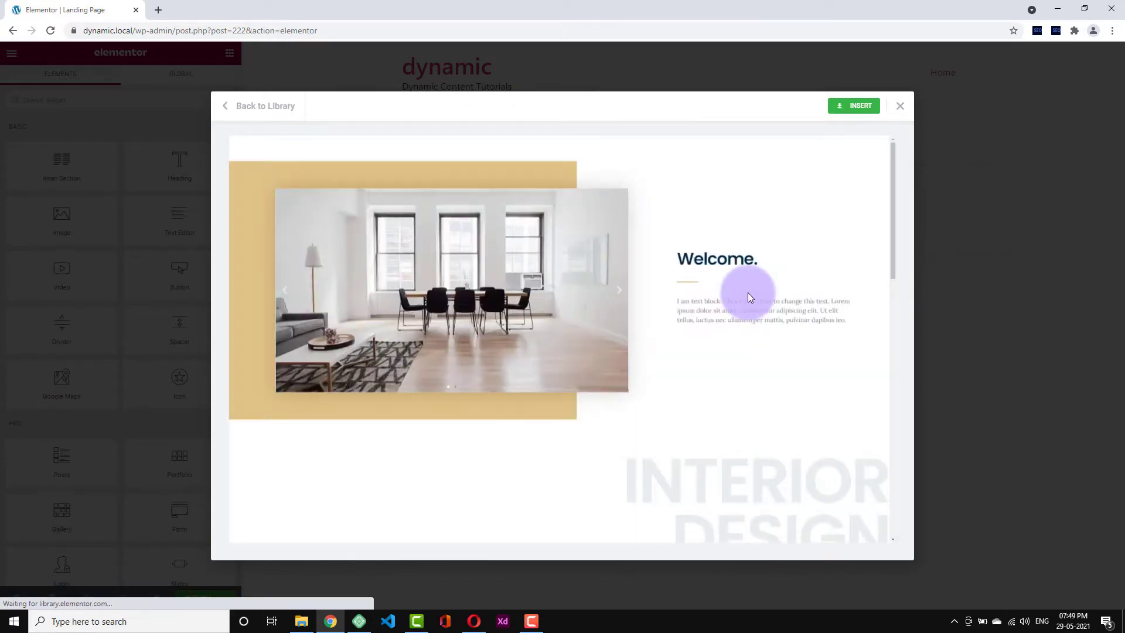
scroll(748, 297, "down", 7)
scroll(747, 297, "down", 6)
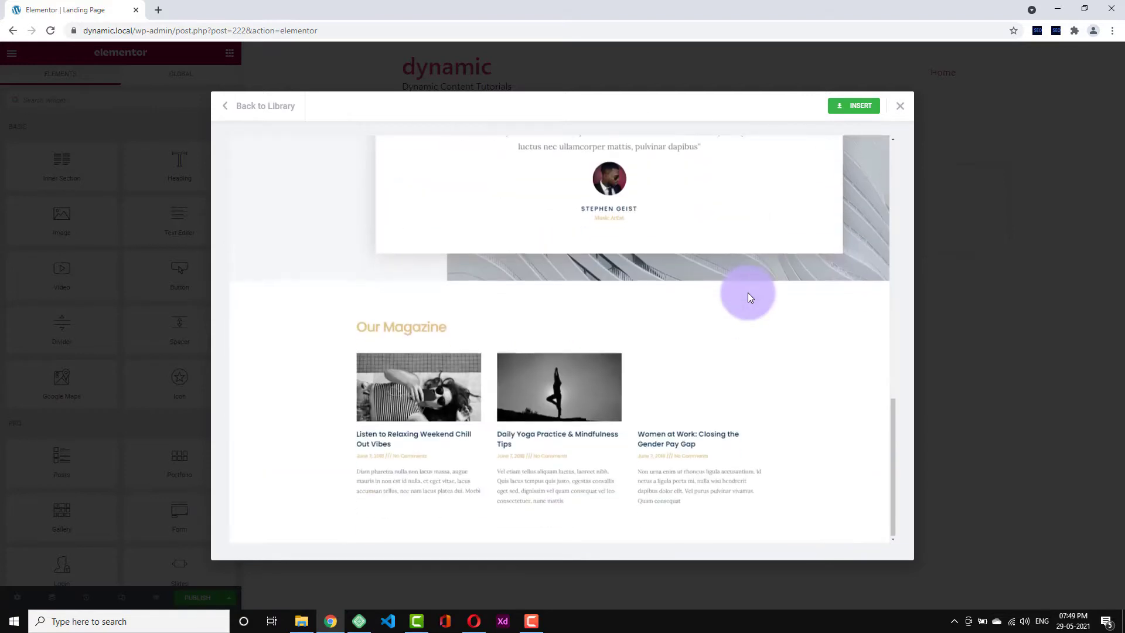
scroll(770, 299, "up", 10)
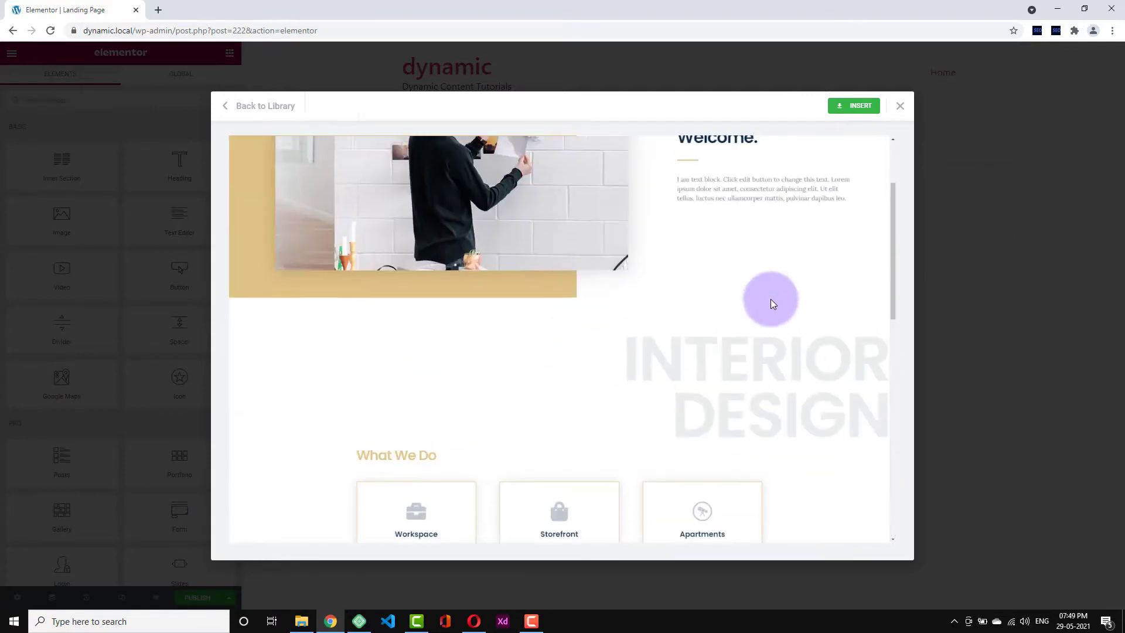
scroll(771, 304, "up", 2)
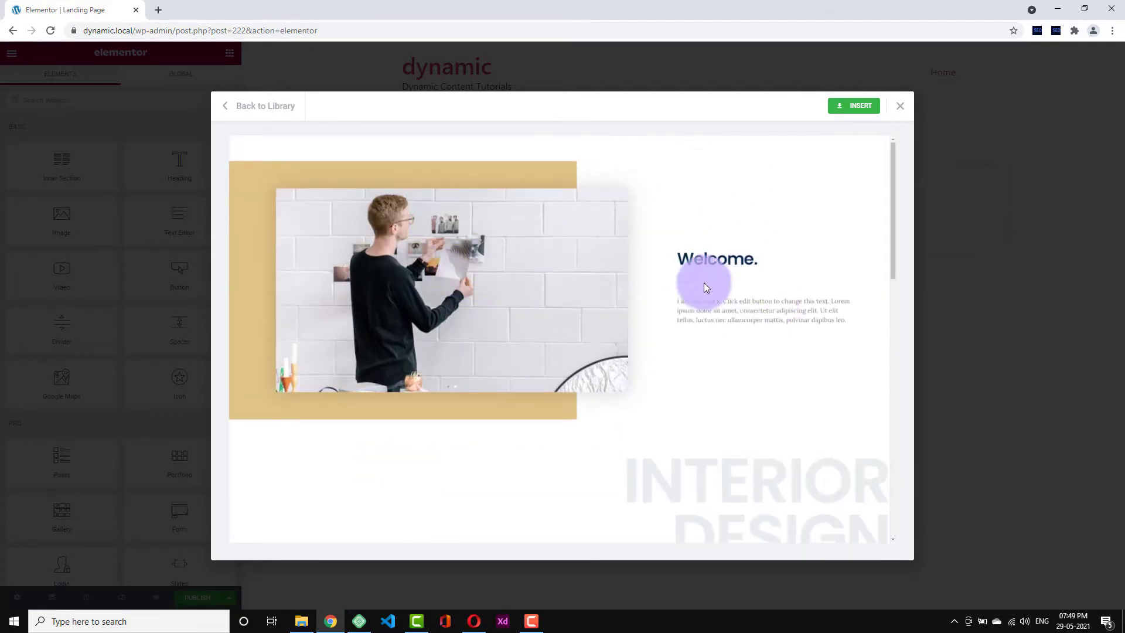
left_click(292, 104)
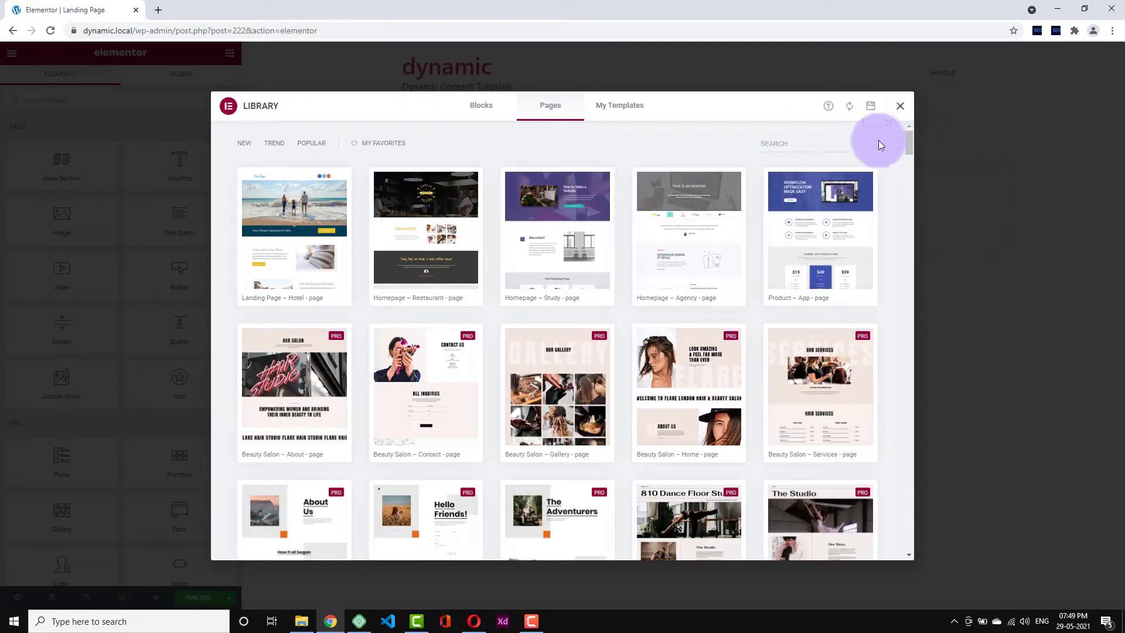
left_click(900, 110)
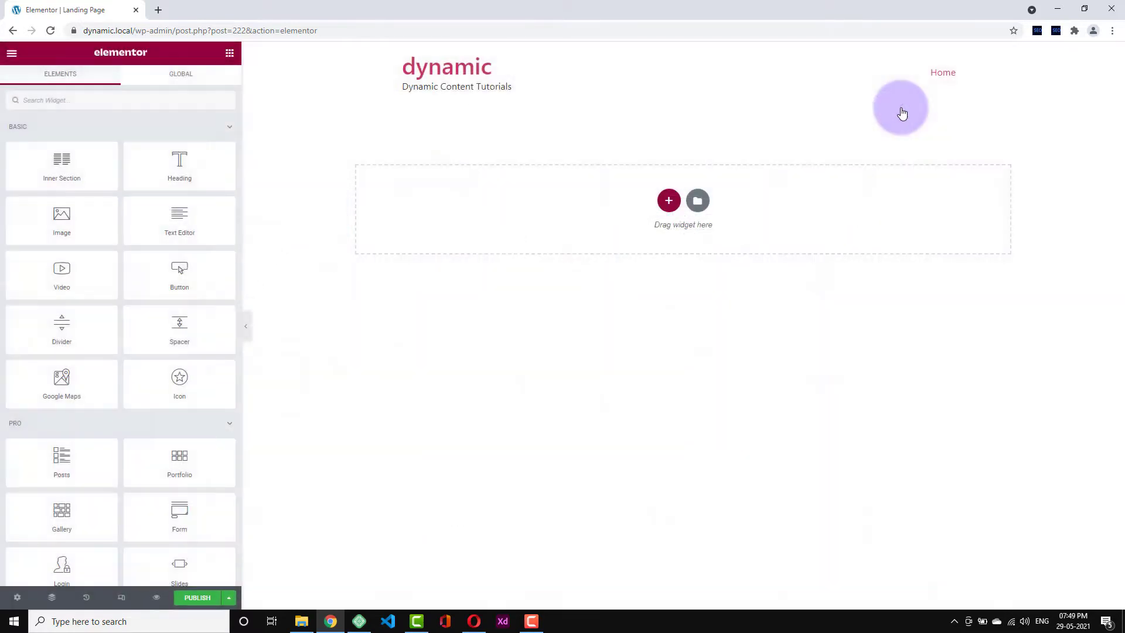
- Add a single-column section, then add a second and third column to it
left_click(669, 201)
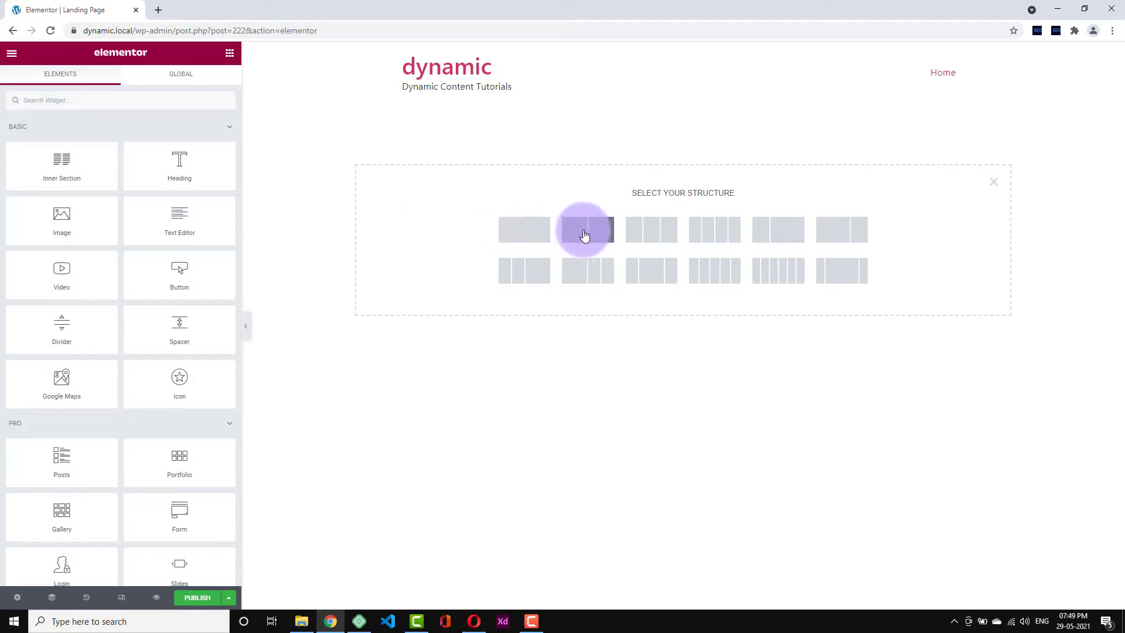
left_click(547, 239)
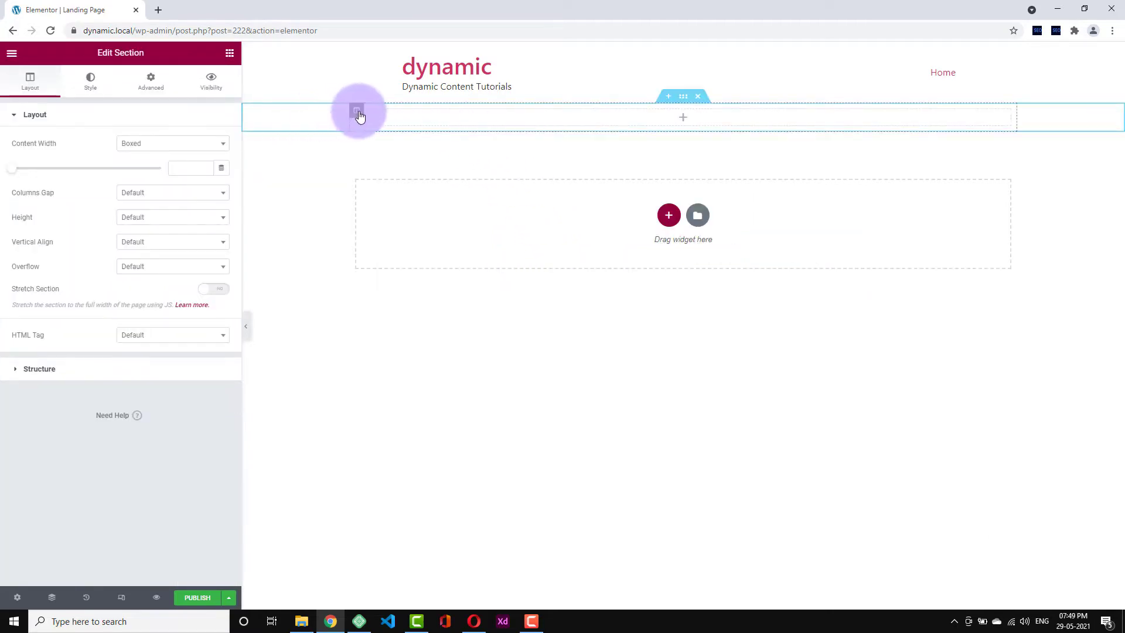
right_click(359, 116)
left_click(396, 161)
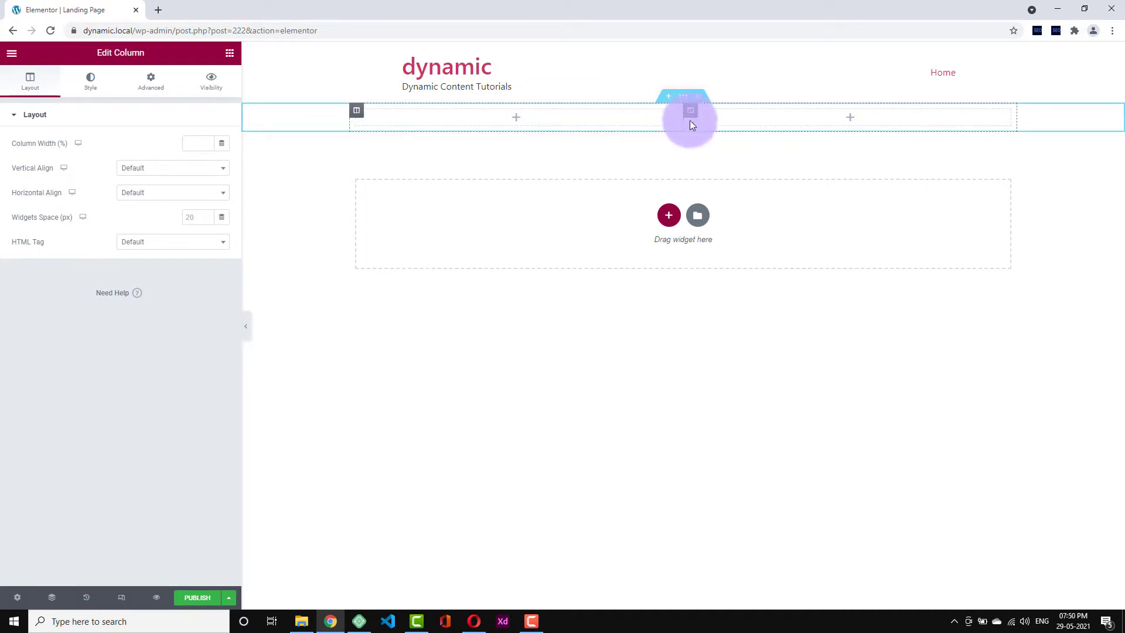
left_click(683, 97)
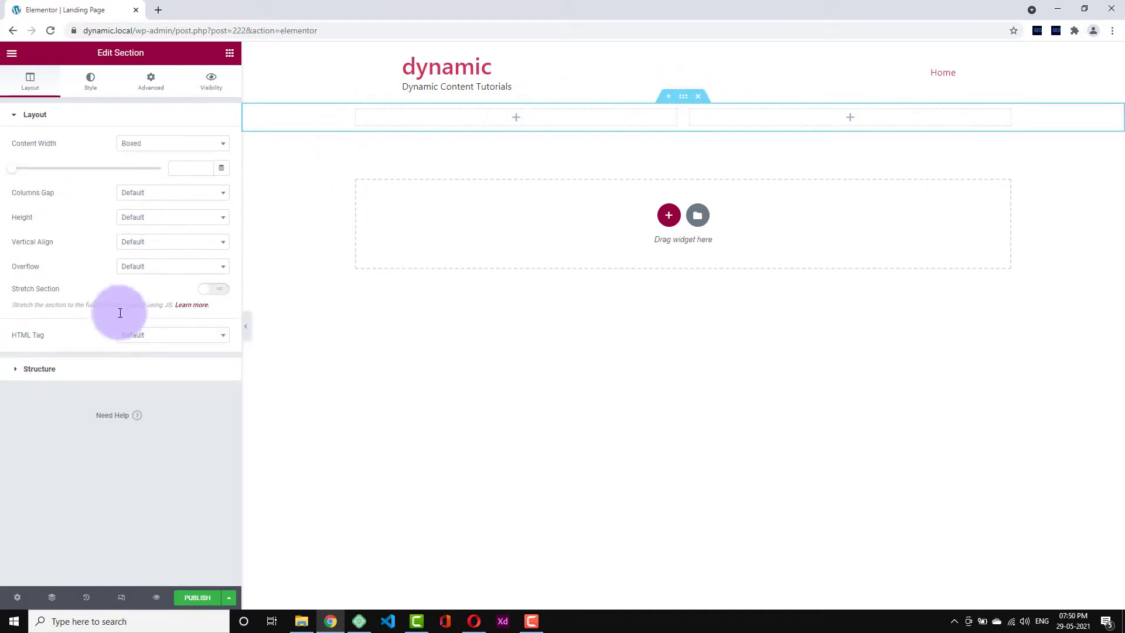
left_click(97, 369)
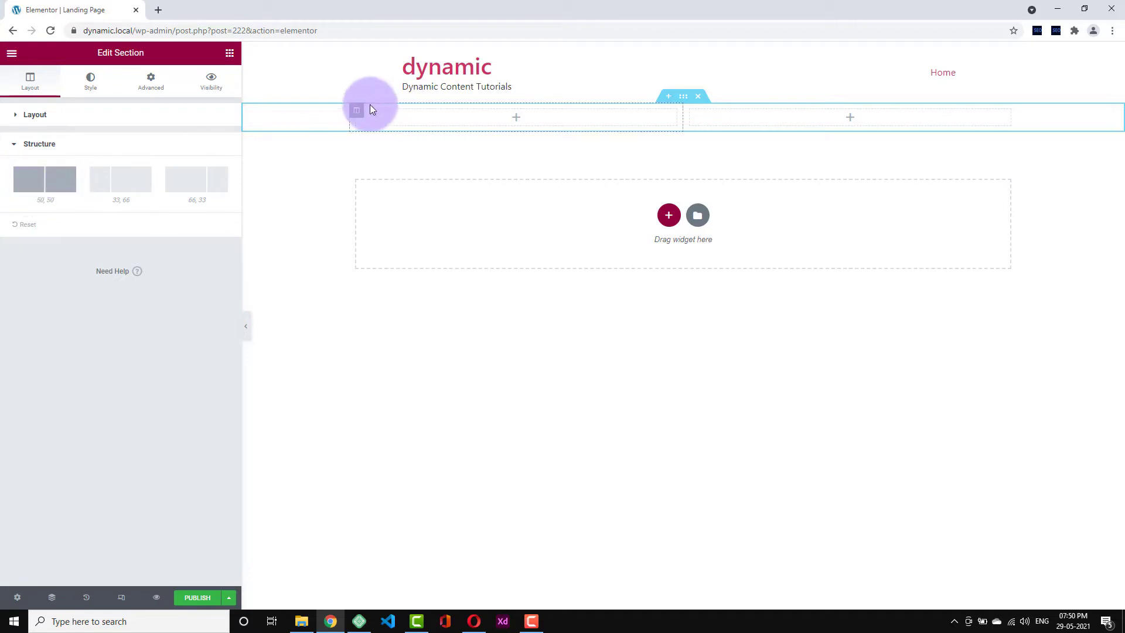
right_click(350, 112)
left_click(383, 164)
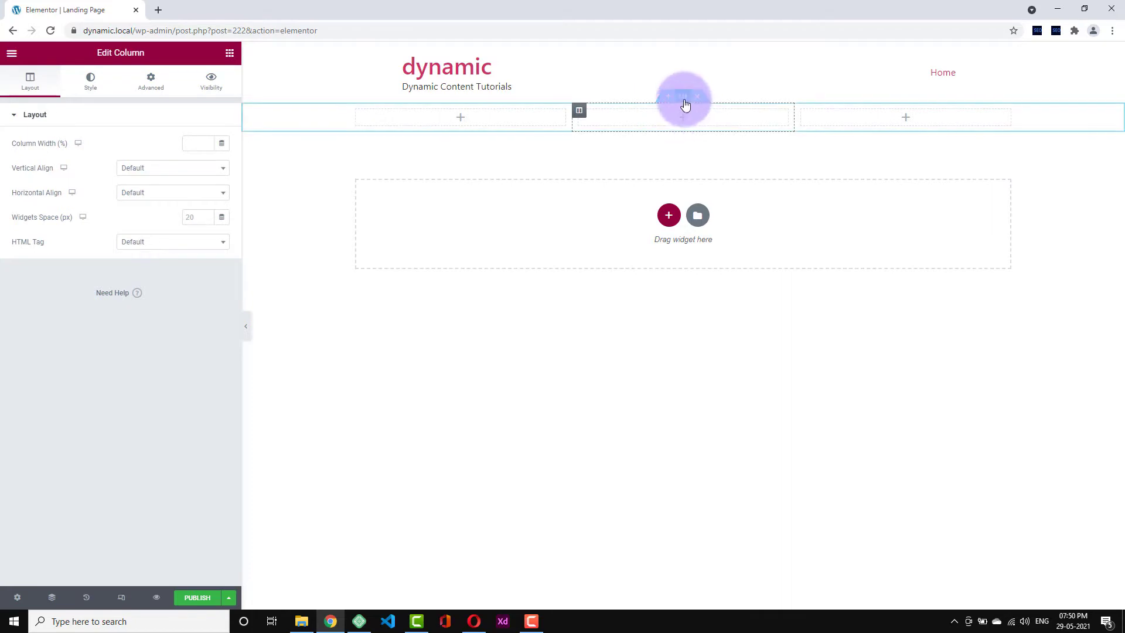
- Try the 25-25-50, 50-25-25, 16-66-16 and 25-50-25 structures, then settle on 33-33-33
left_click(682, 97)
left_click(156, 370)
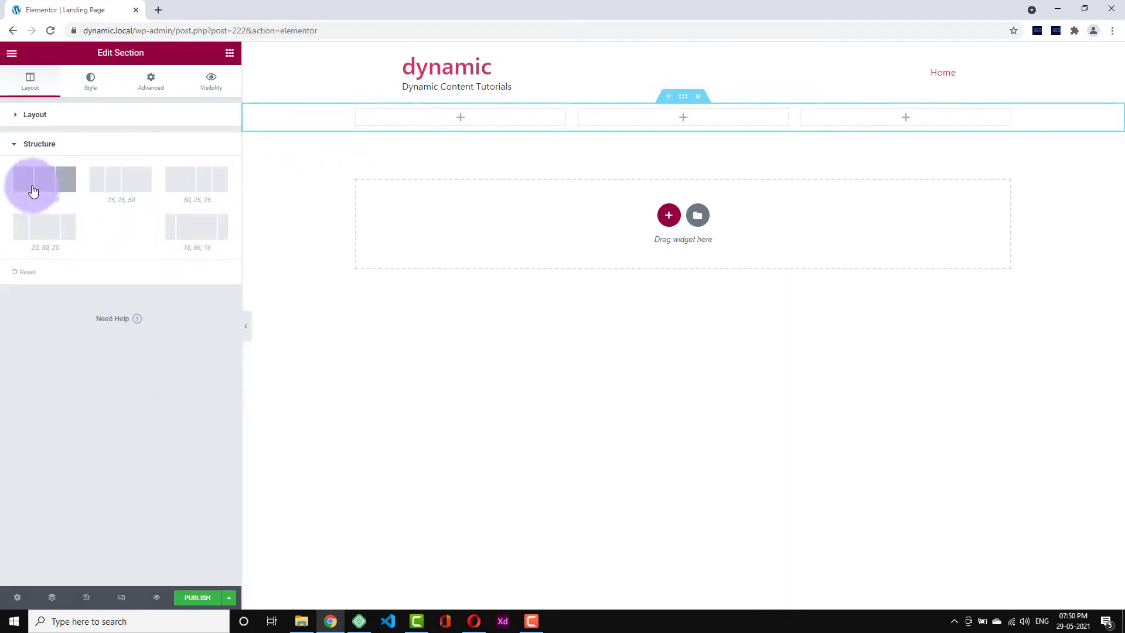
left_click(117, 187)
left_click(181, 185)
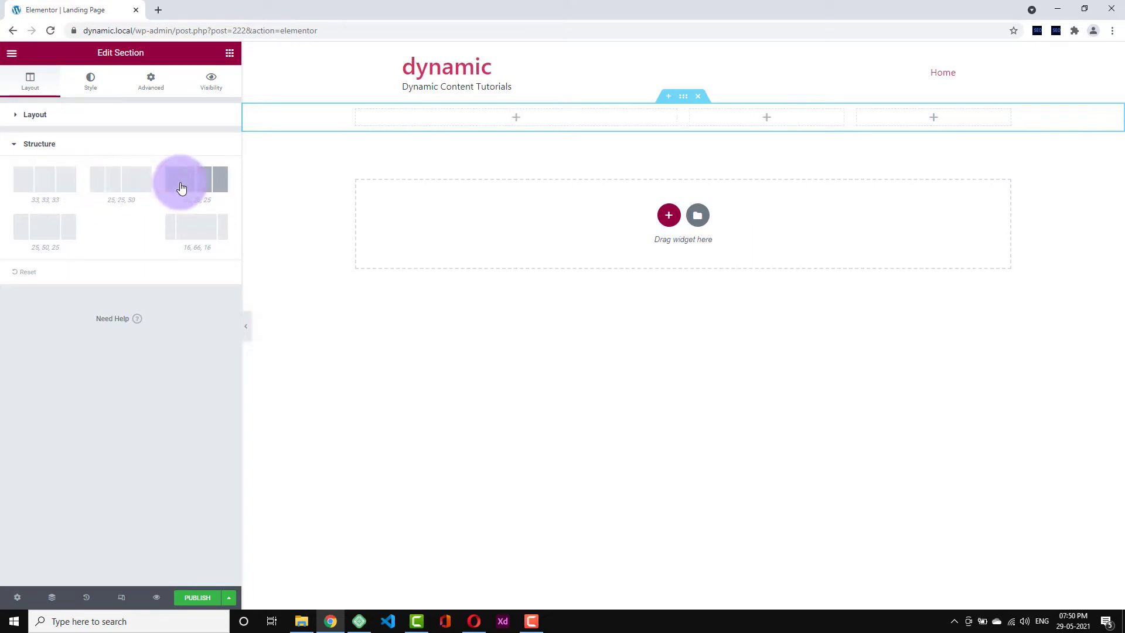
left_click(216, 234)
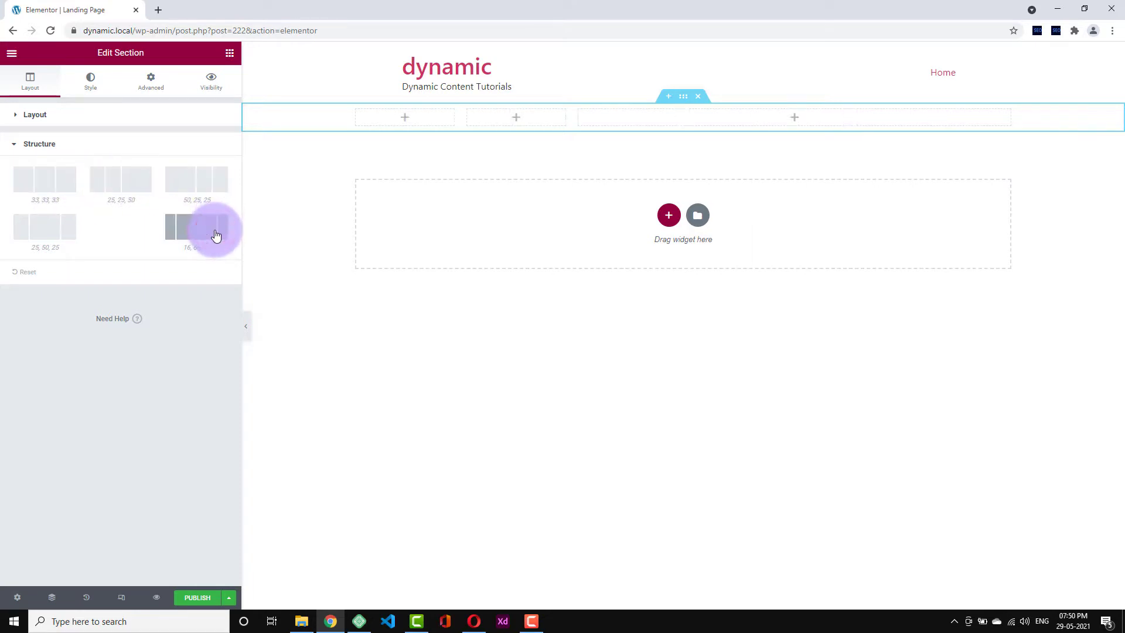
left_click(53, 235)
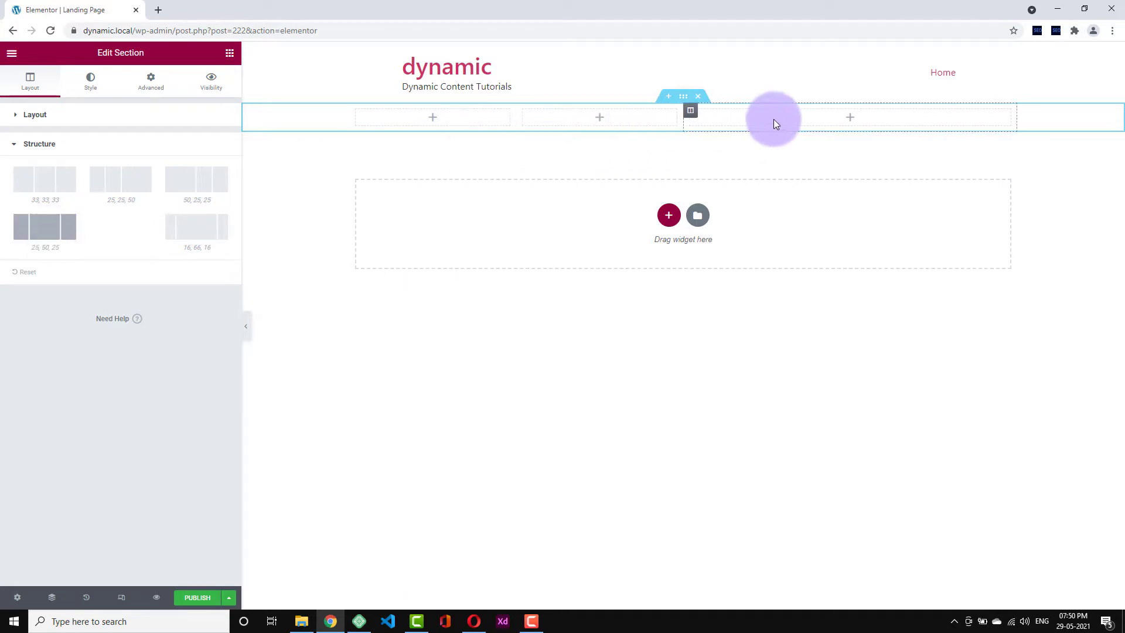
left_click(51, 186)
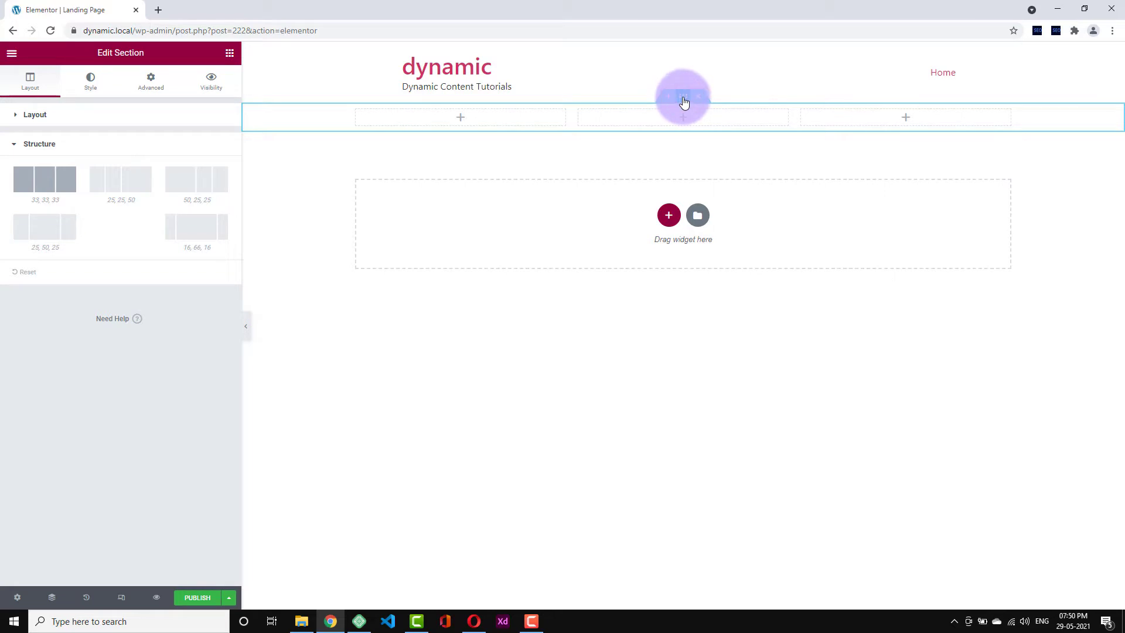
- Look through the section's Layout, Style and Advanced tabs, then set Content Width to Full Width
left_click(90, 116)
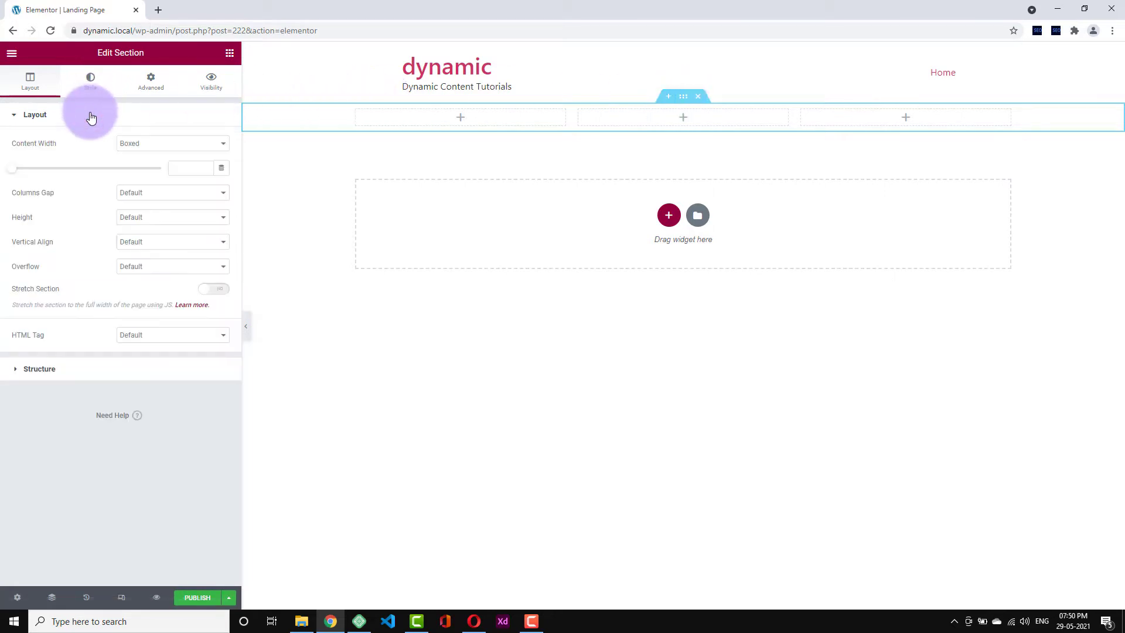
left_click(102, 87)
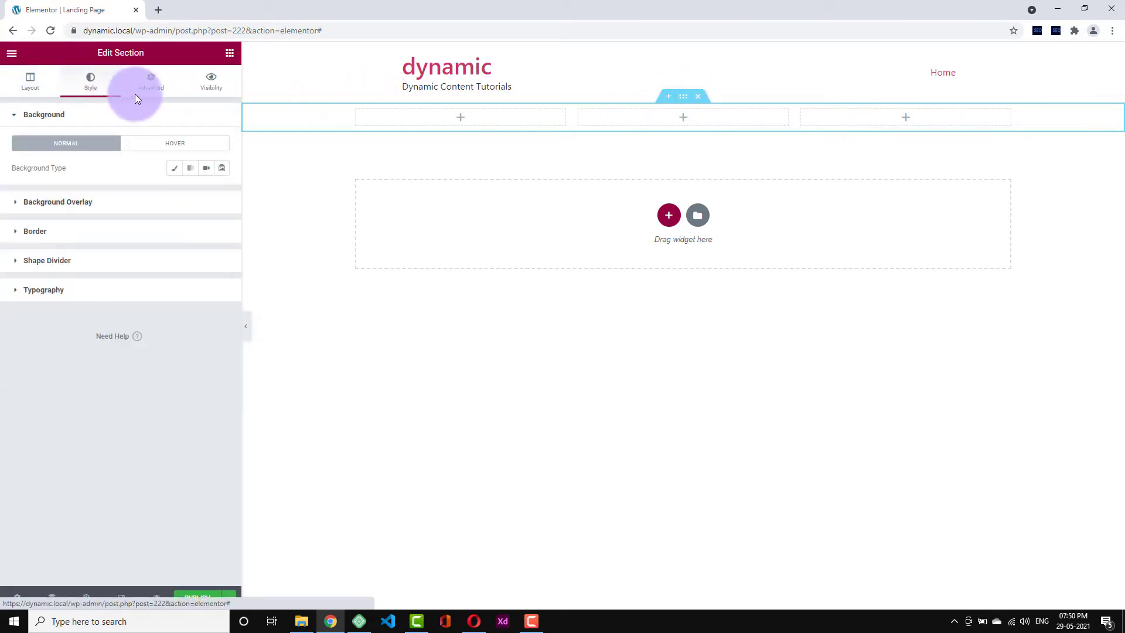
left_click(155, 83)
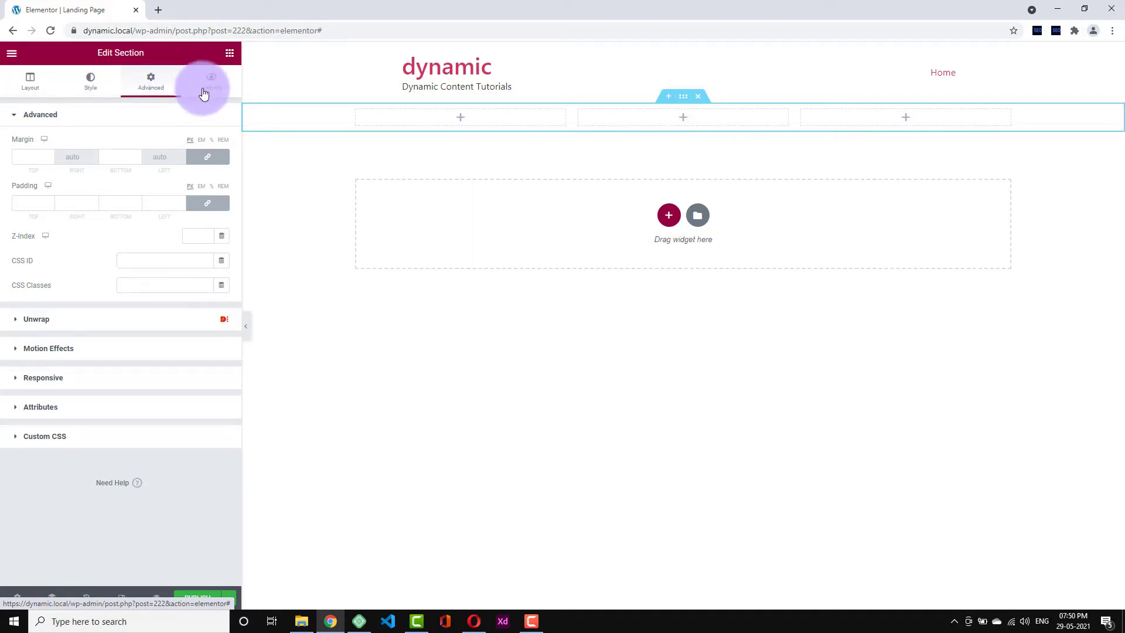
left_click(32, 85)
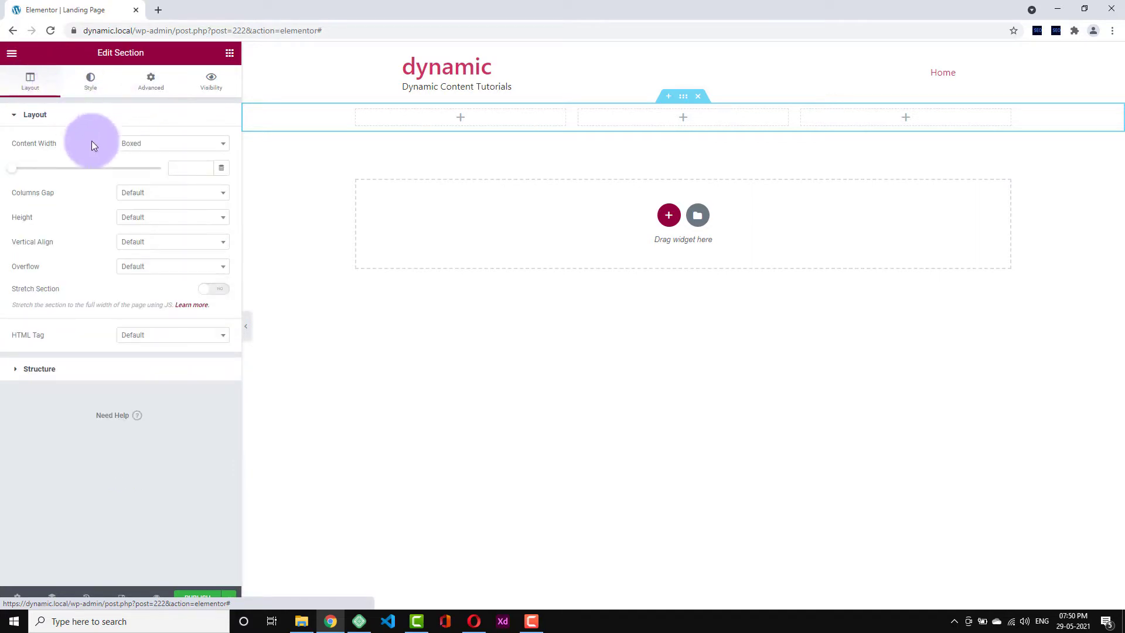
left_click(155, 152)
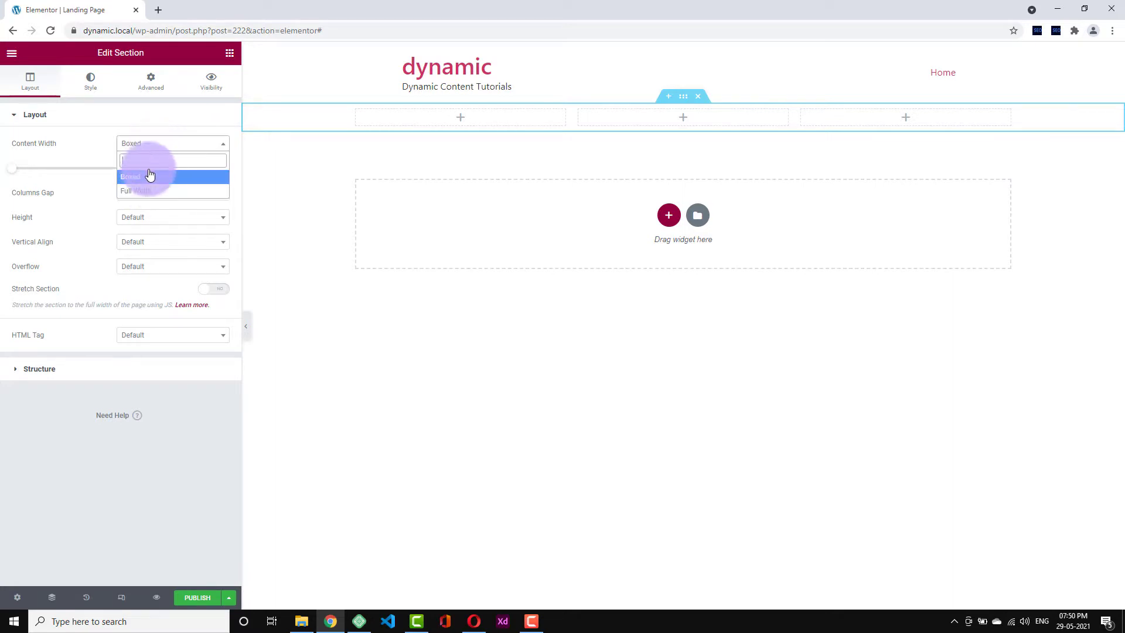
left_click(154, 152)
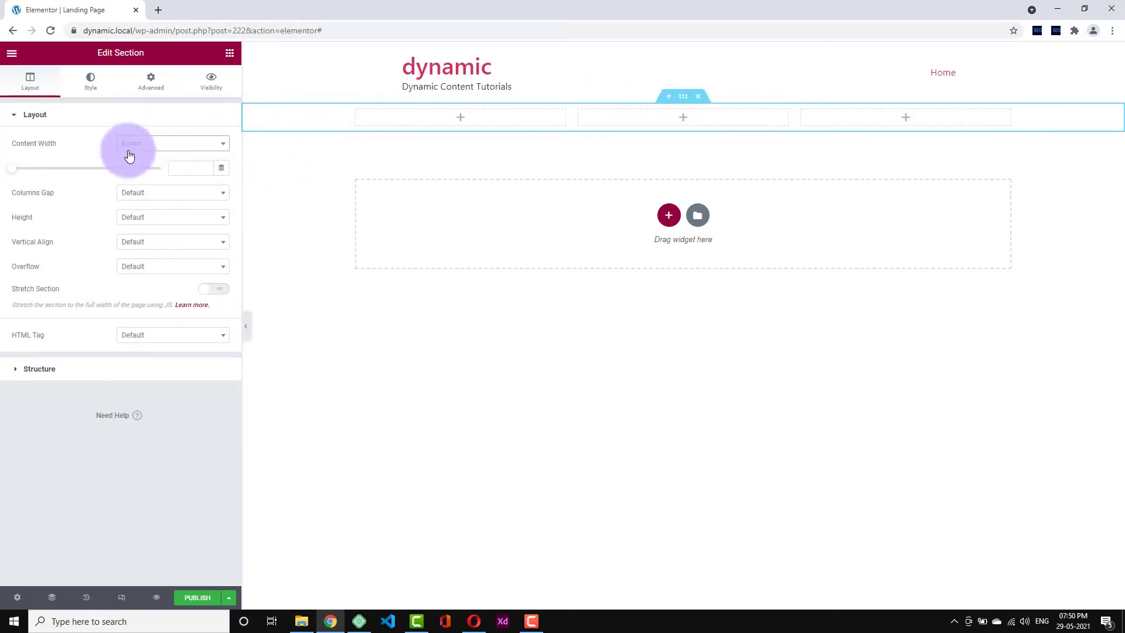
left_click(137, 151)
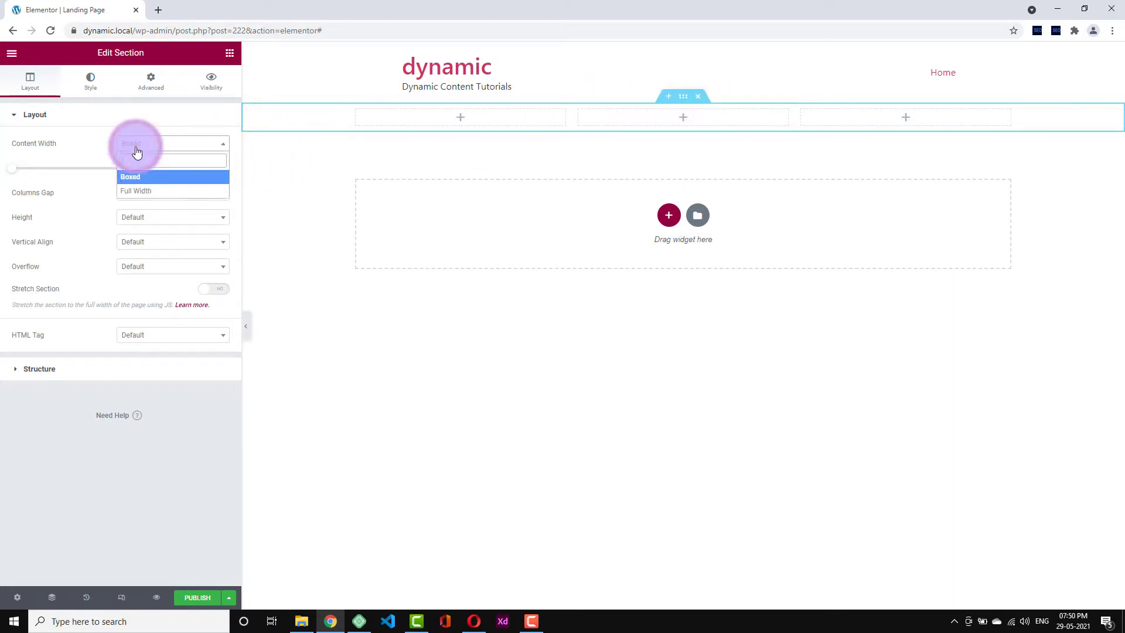
left_click(136, 190)
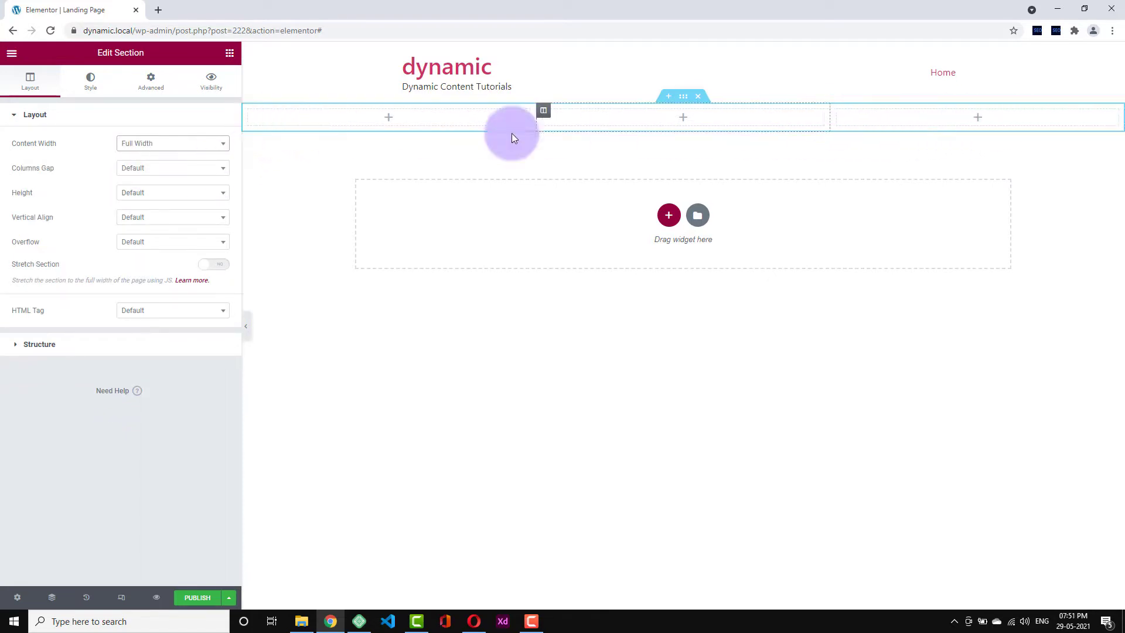
left_click_drag(683, 97, 422, 108)
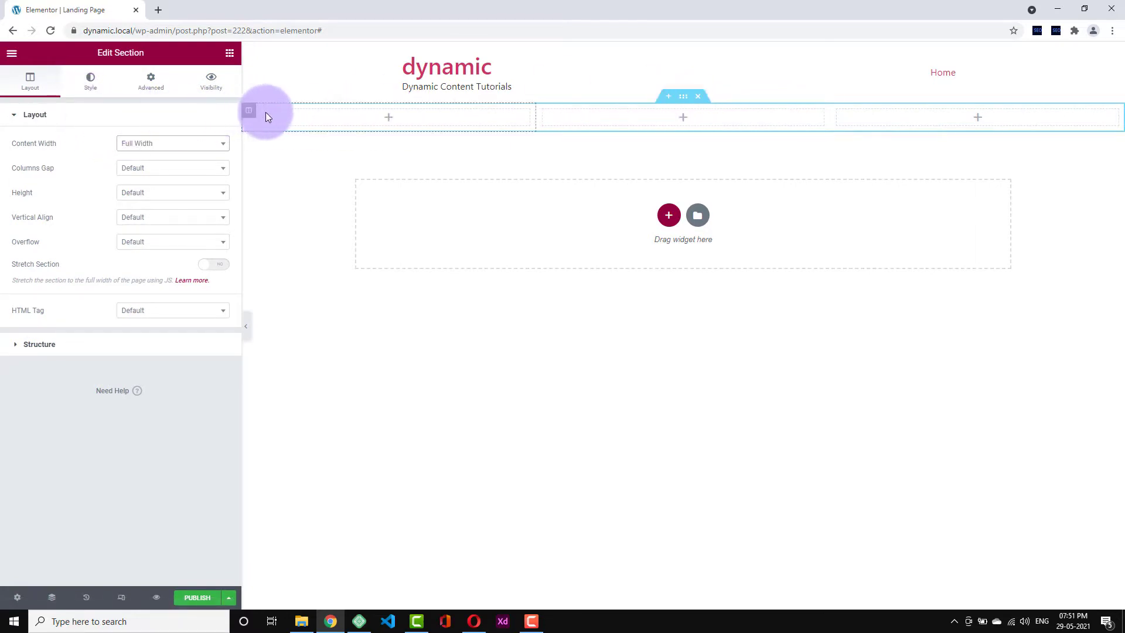
- Drag a Heading widget into column 1, then copy and paste it into columns 2 and 3
left_click(229, 54)
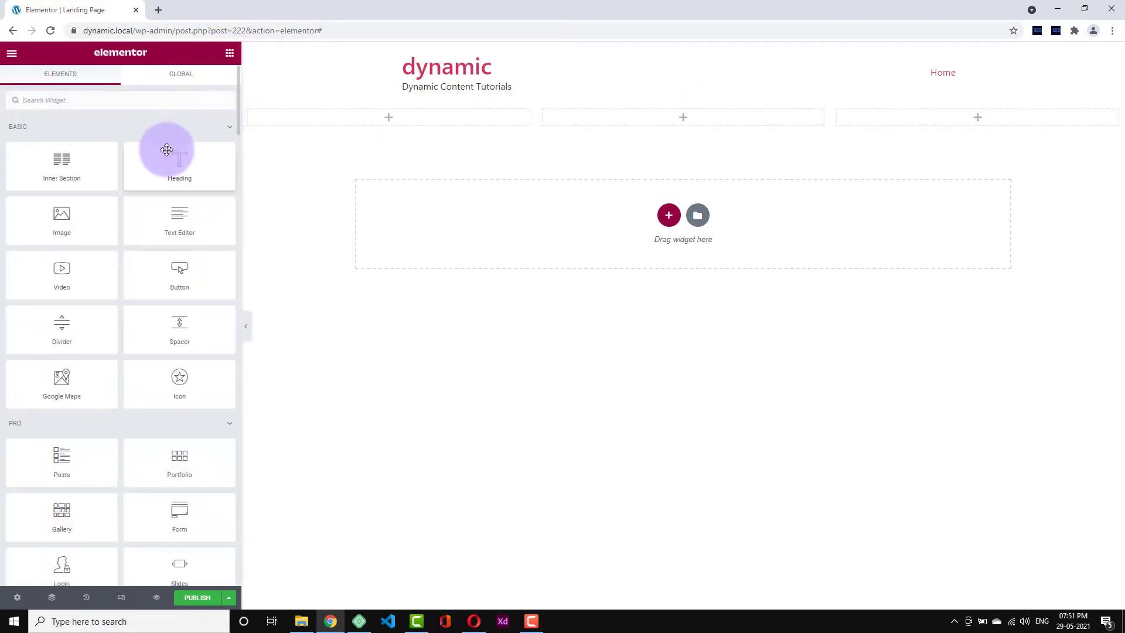
left_click_drag(167, 149, 283, 116)
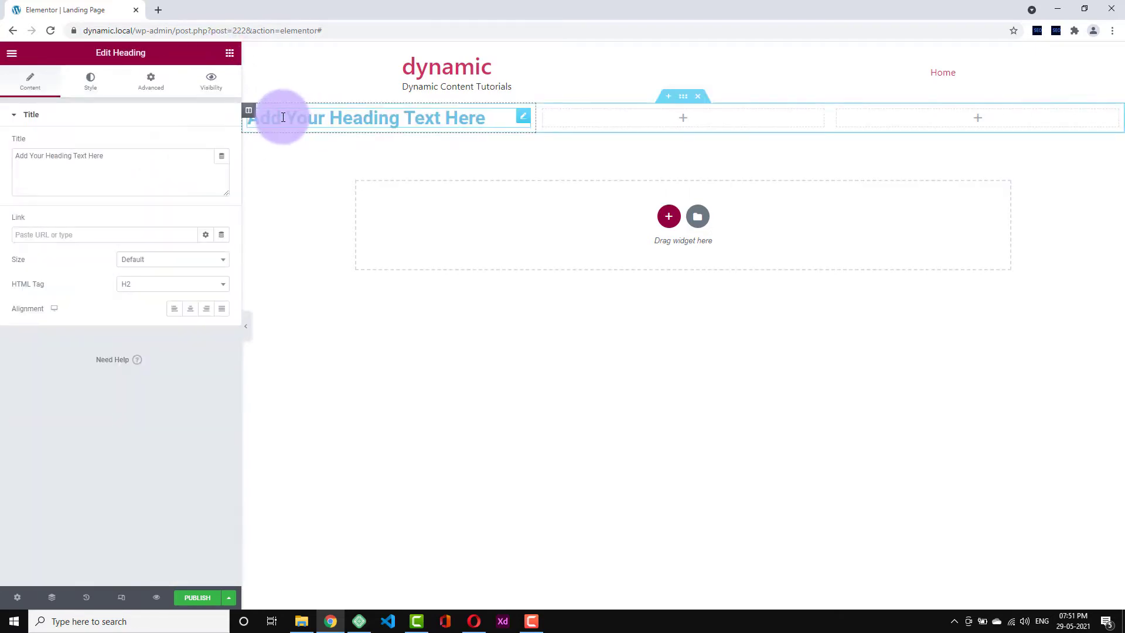
right_click(316, 122)
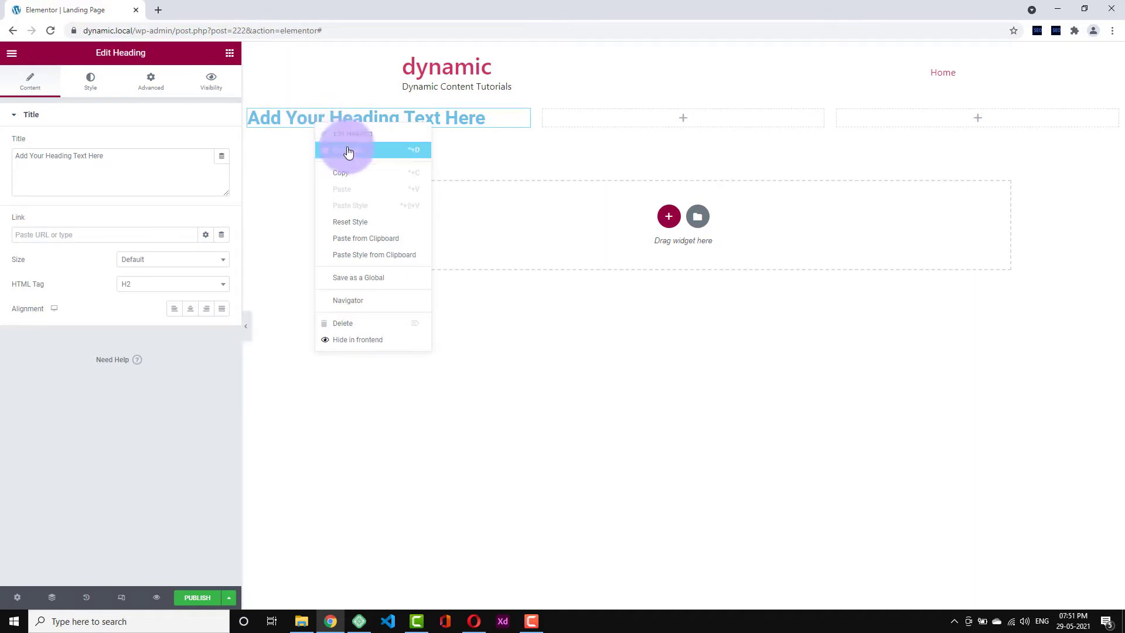
left_click(358, 169)
right_click(553, 117)
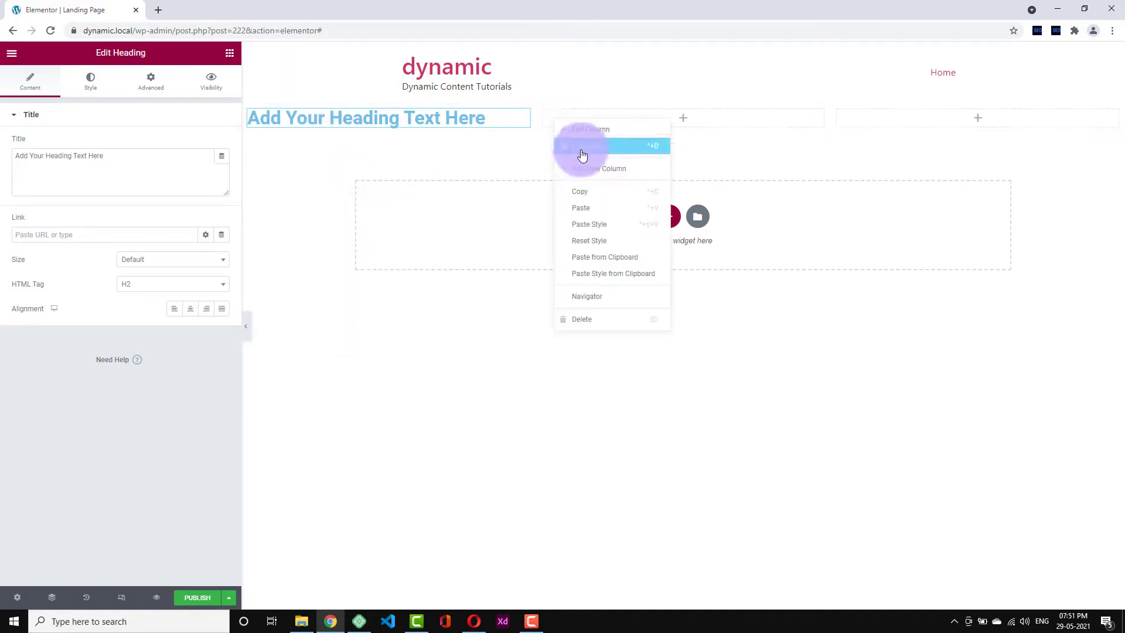
left_click(597, 211)
right_click(862, 121)
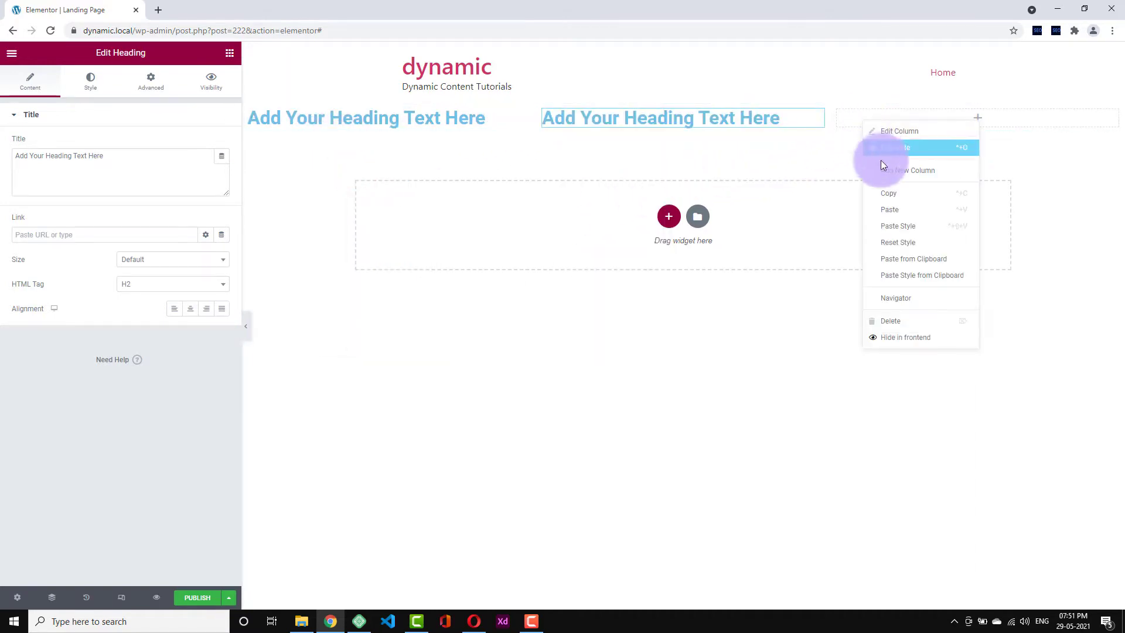
left_click(906, 217)
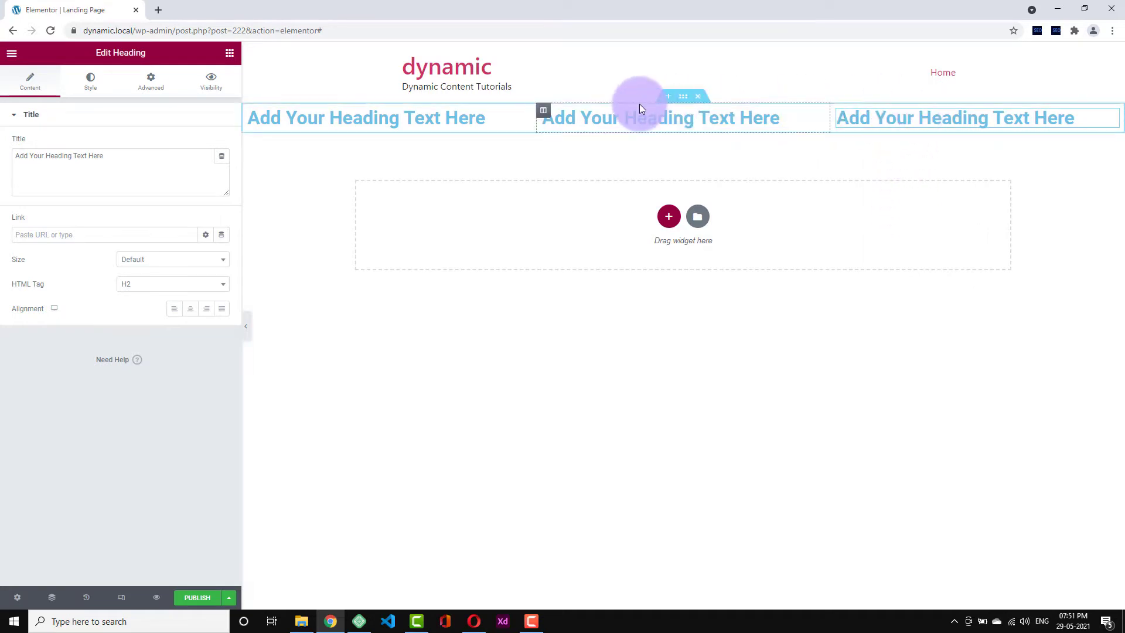
left_click(246, 325)
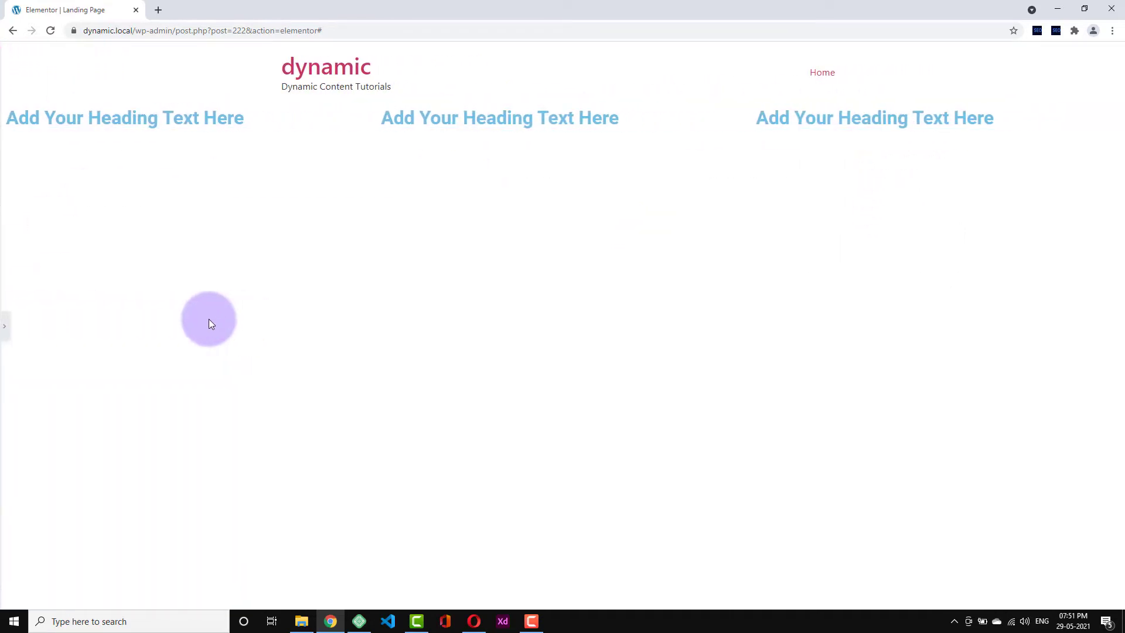
- Switch the section's Content Width from Full Width back to Boxed and preview the narrower headings
left_click(3, 328)
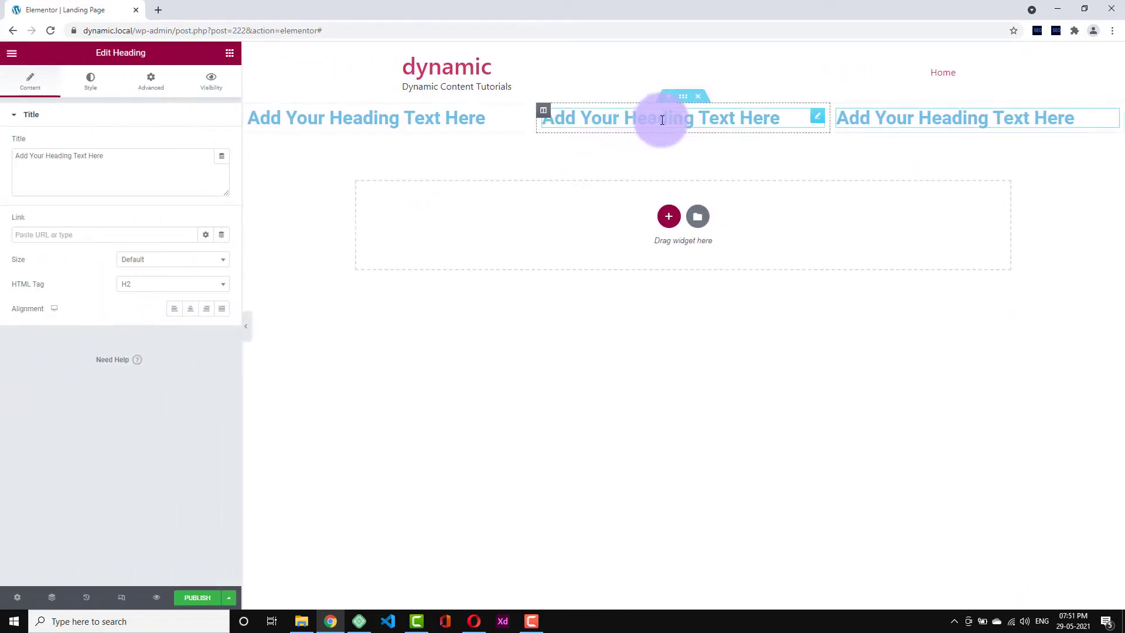
left_click(681, 98)
left_click(124, 143)
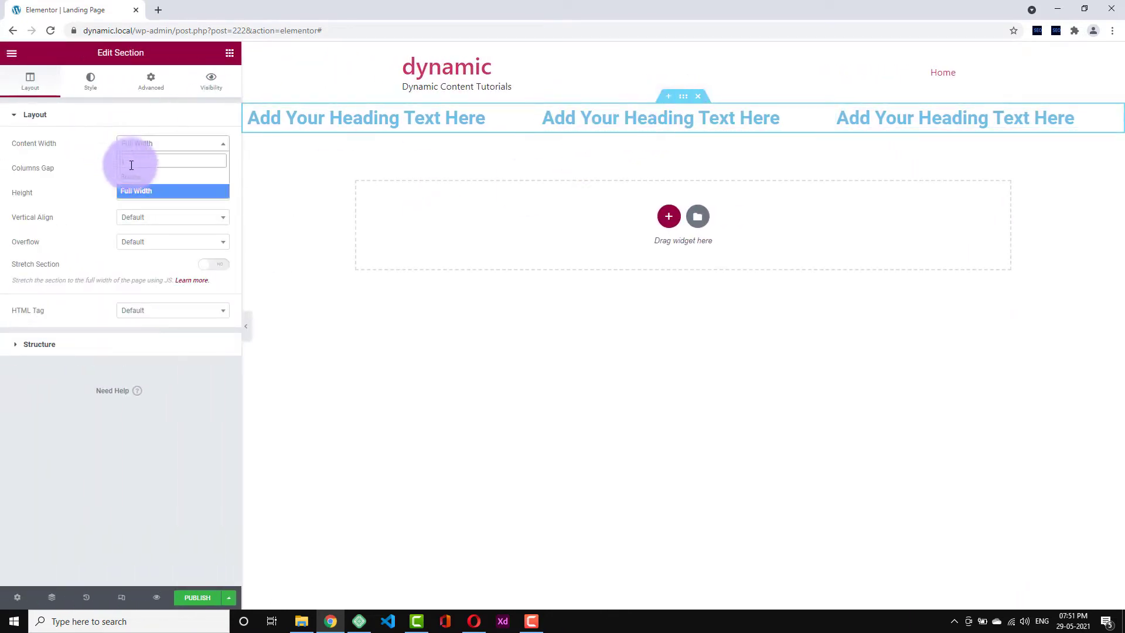
left_click(134, 179)
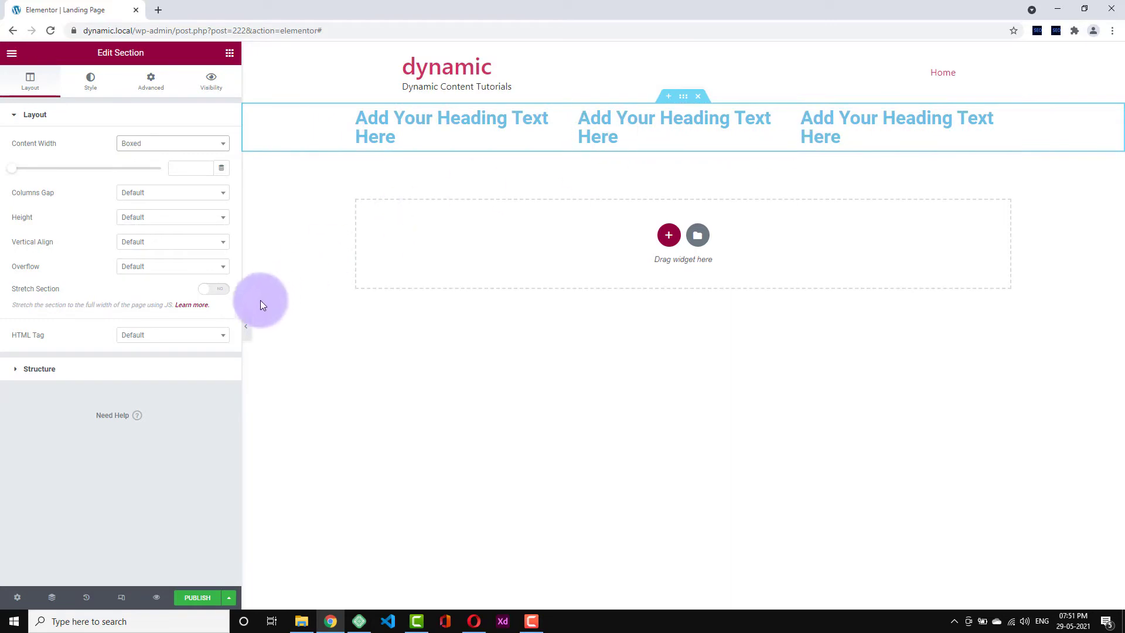
left_click(246, 330)
left_click(4, 325)
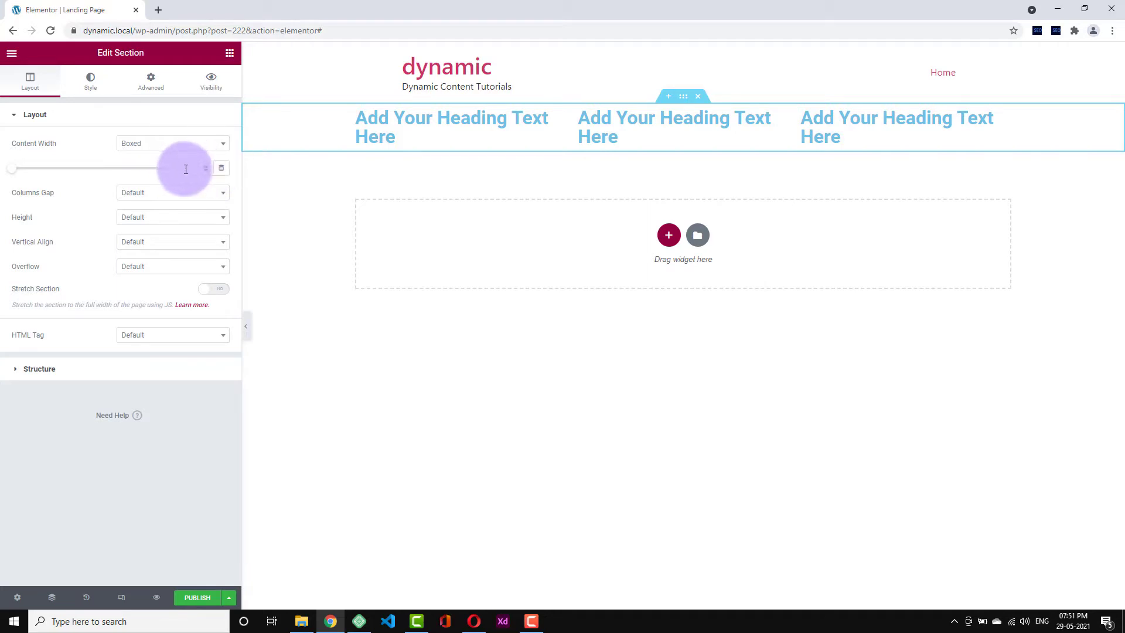
- Check Site Identity in Site Settings, then open the Layout page showing 1140 px width and 20 px widgets space
left_click(13, 54)
left_click(45, 109)
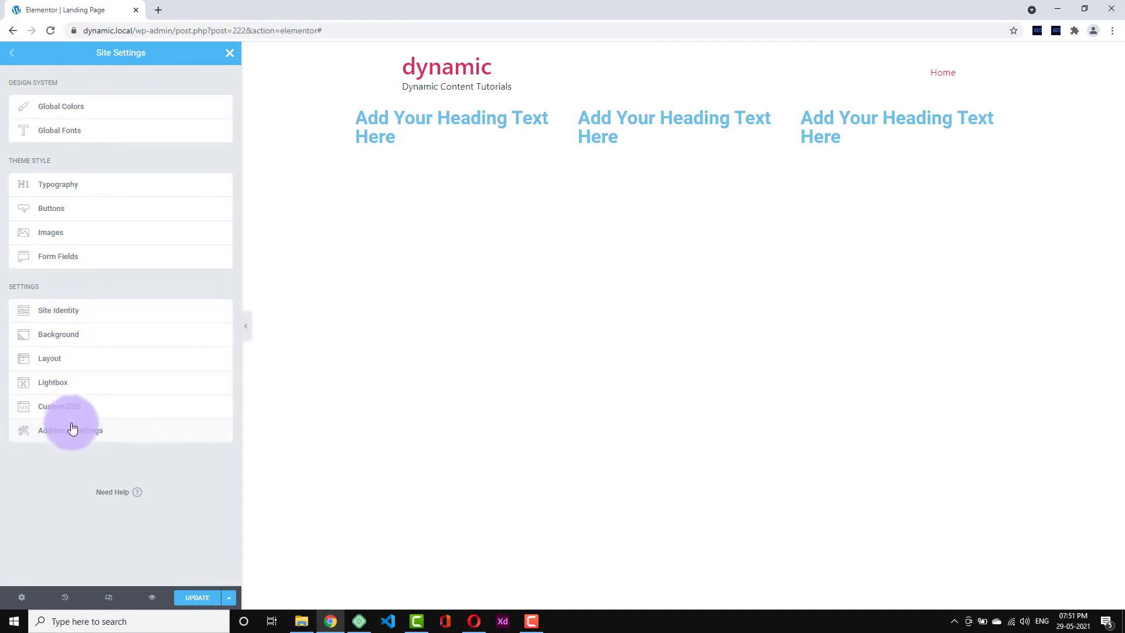
left_click(79, 307)
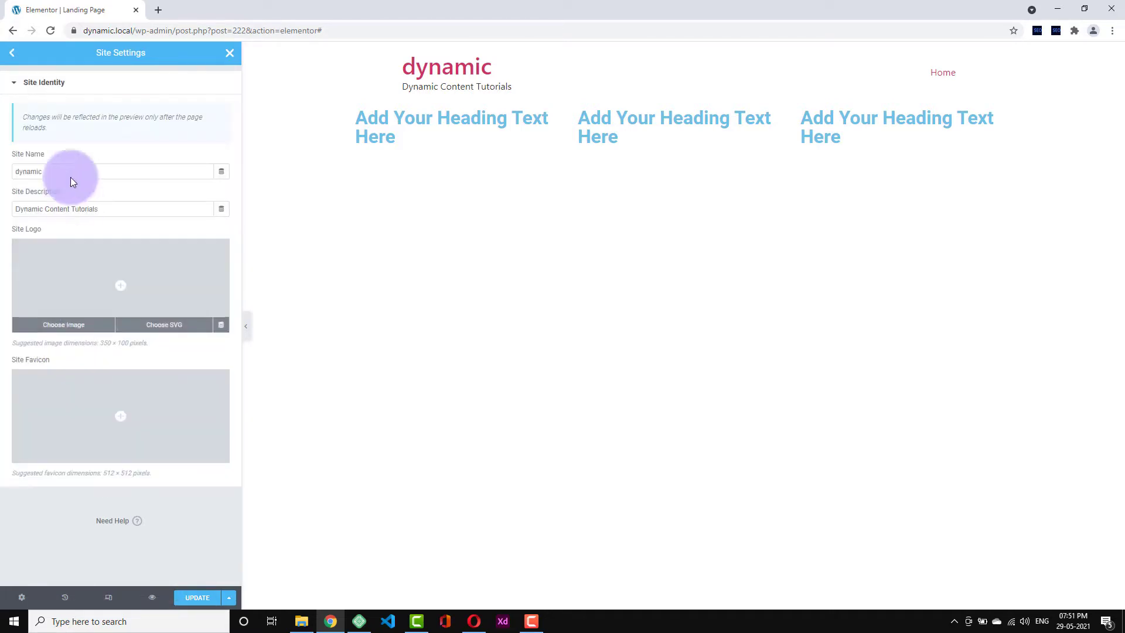
left_click(17, 57)
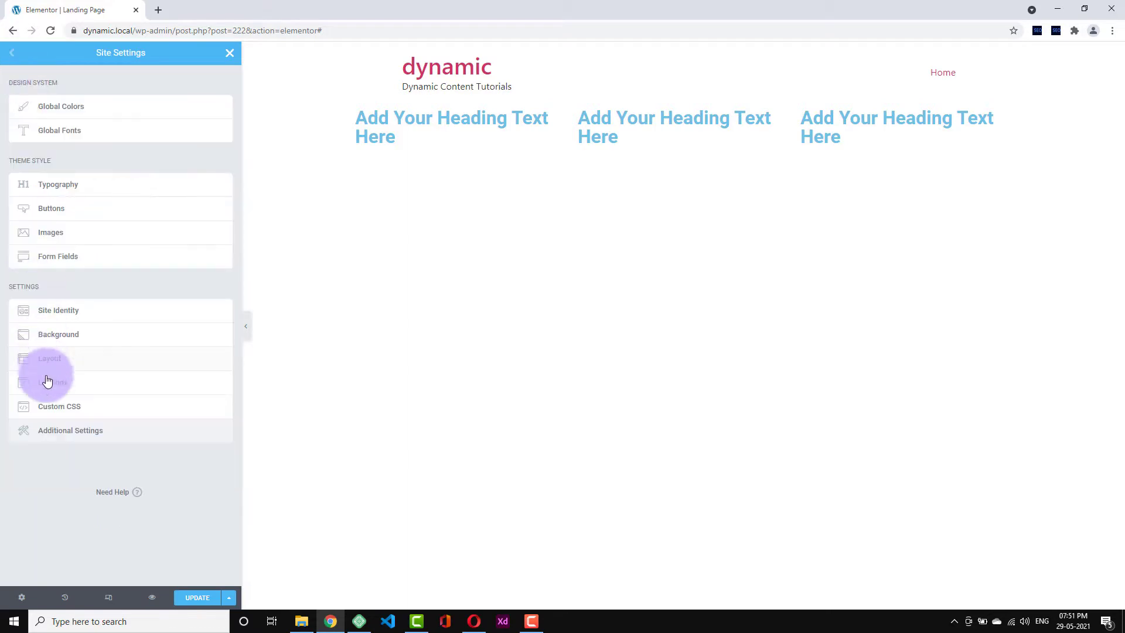
left_click(68, 437)
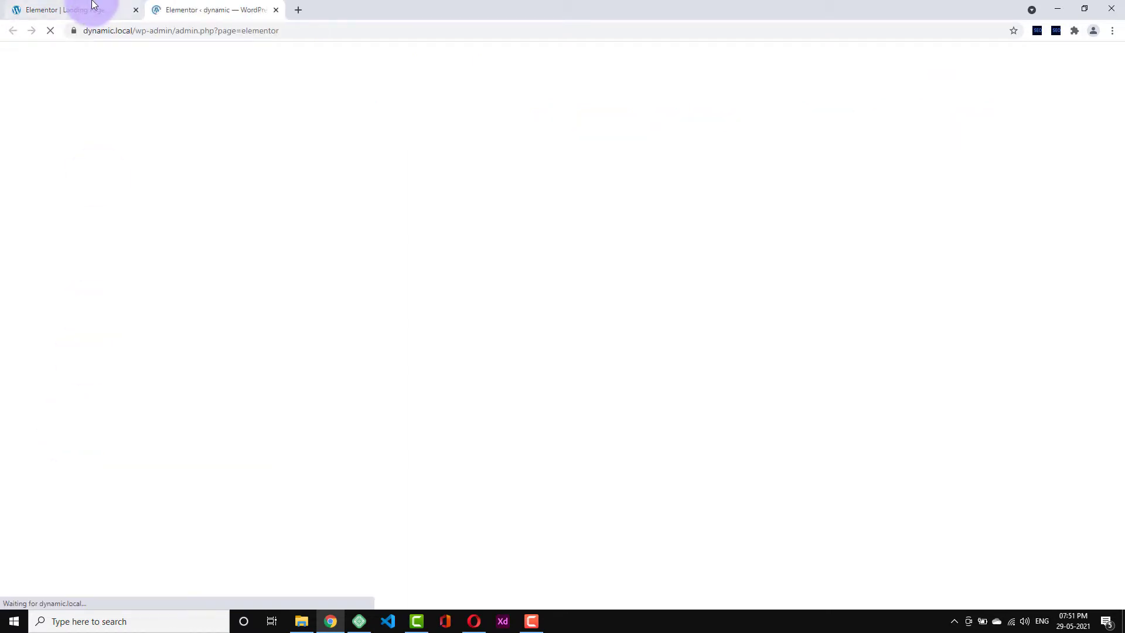
left_click(93, 8)
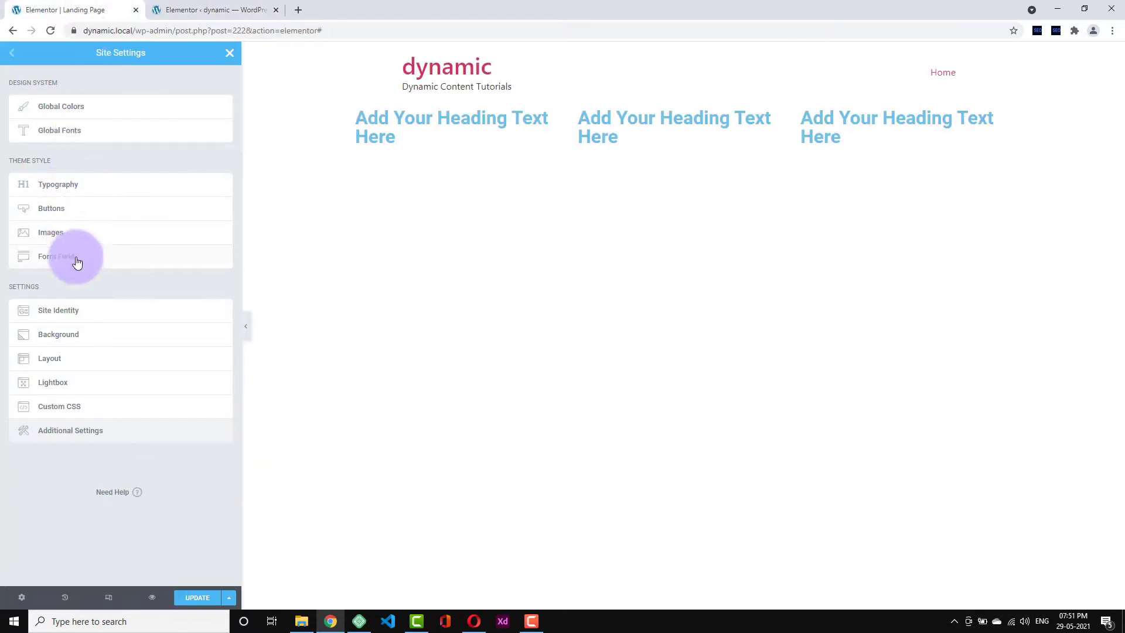
left_click(68, 364)
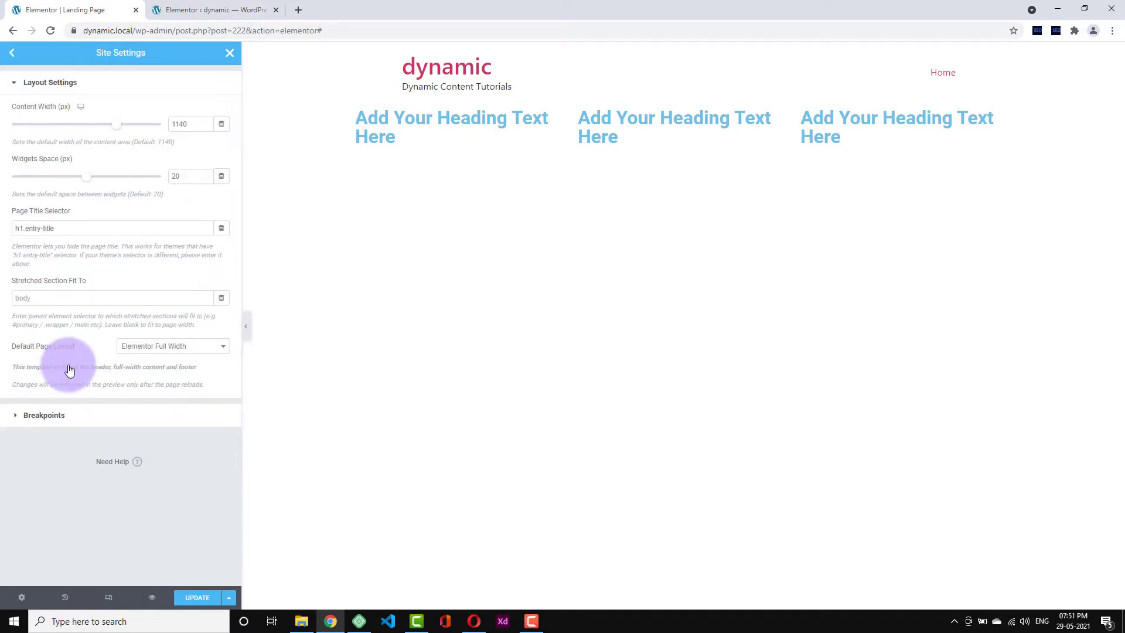
- Try Theme as the default page layout, then keep Elementor Full Width
left_click(78, 155)
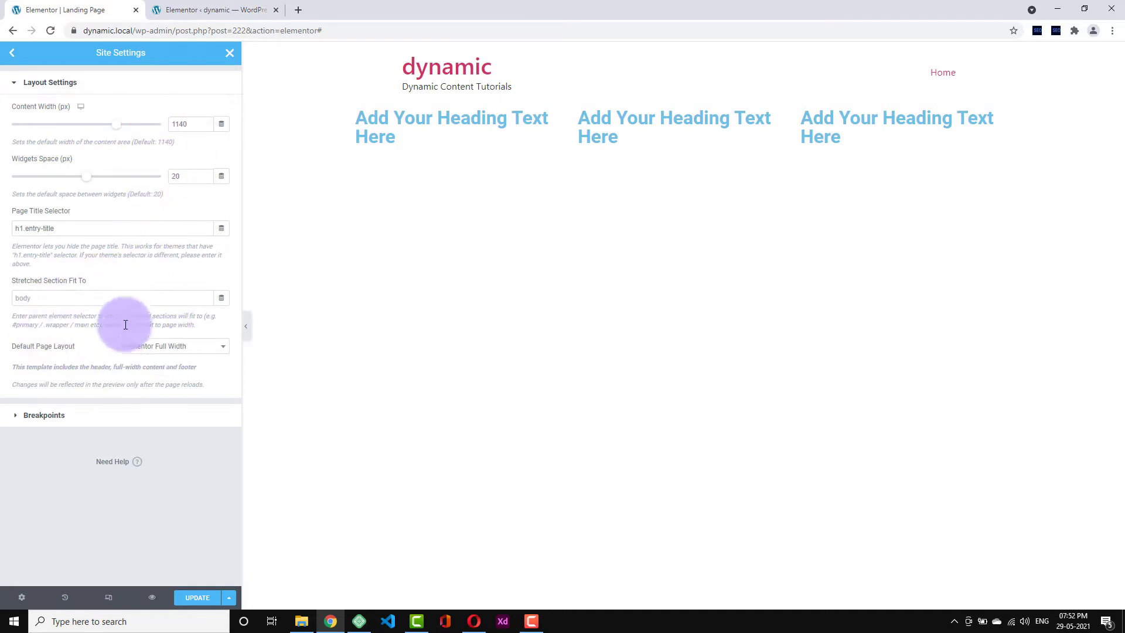
left_click(133, 350)
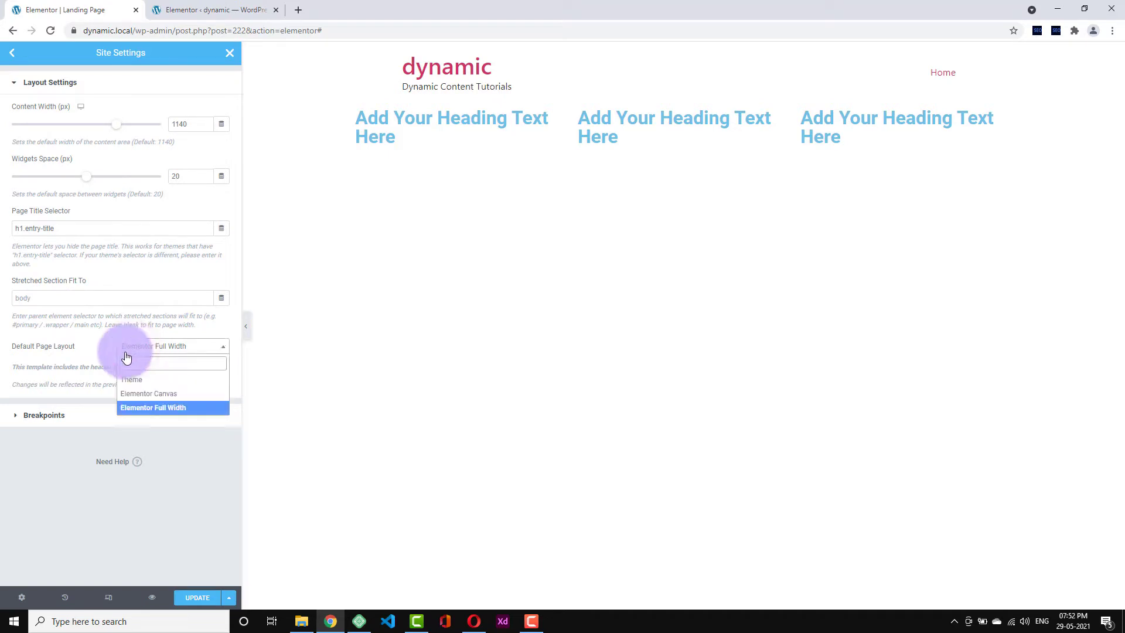
left_click(78, 368)
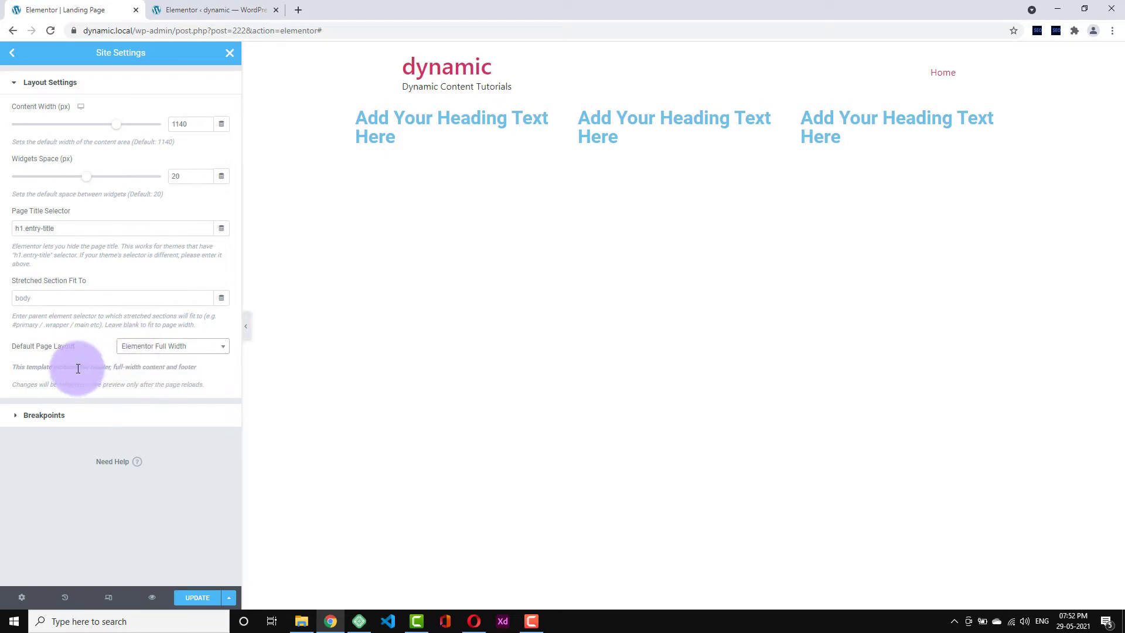
left_click(178, 354)
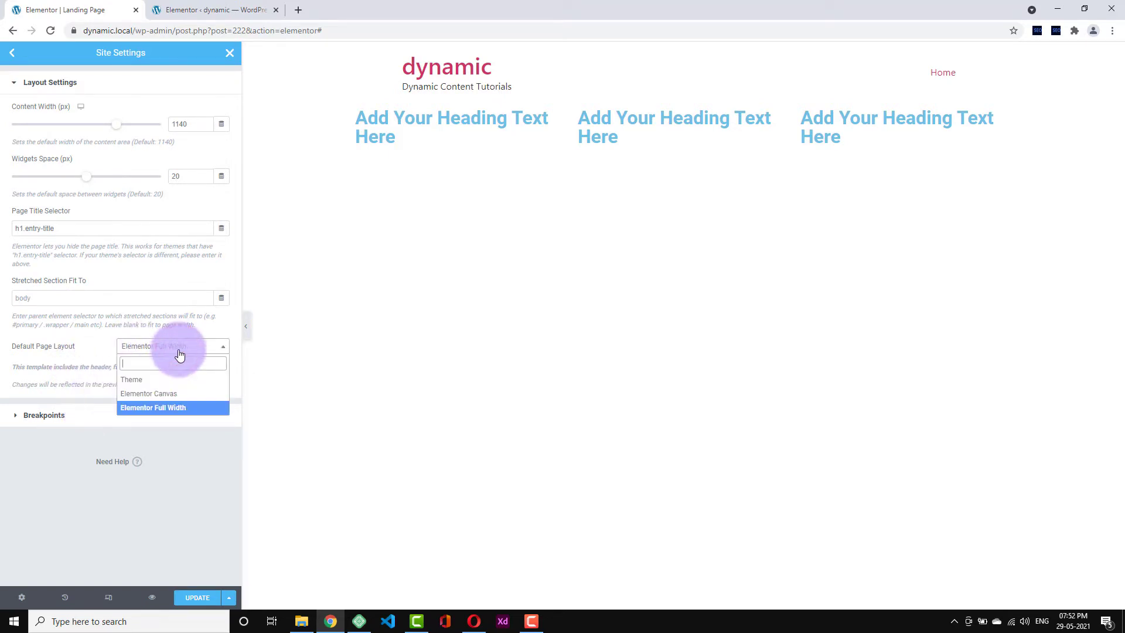
left_click(161, 362)
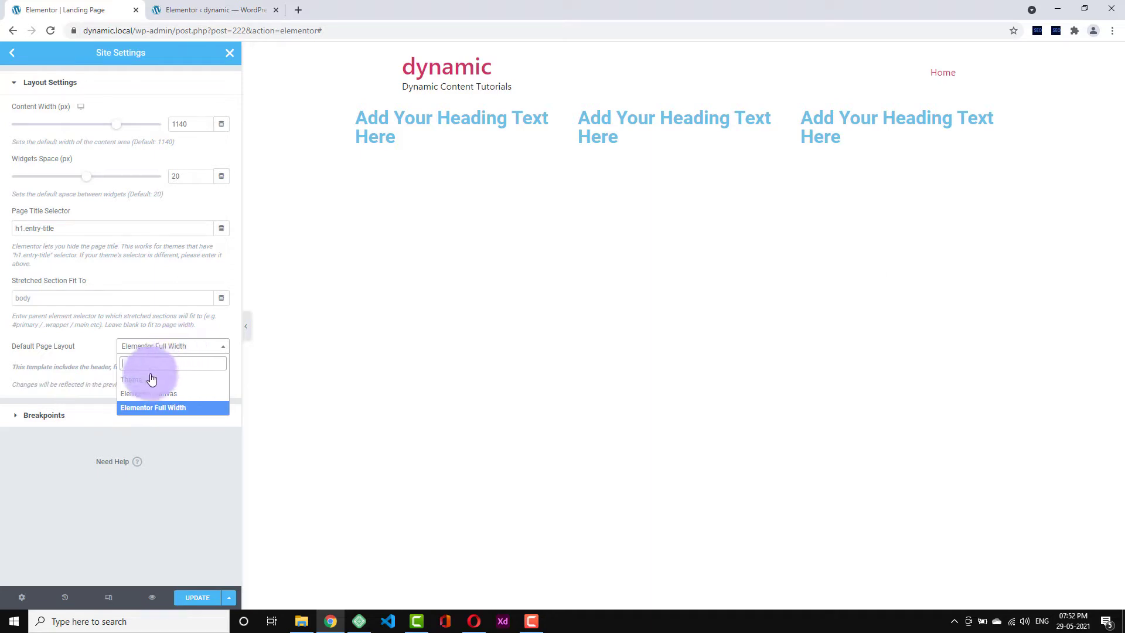
left_click(170, 346)
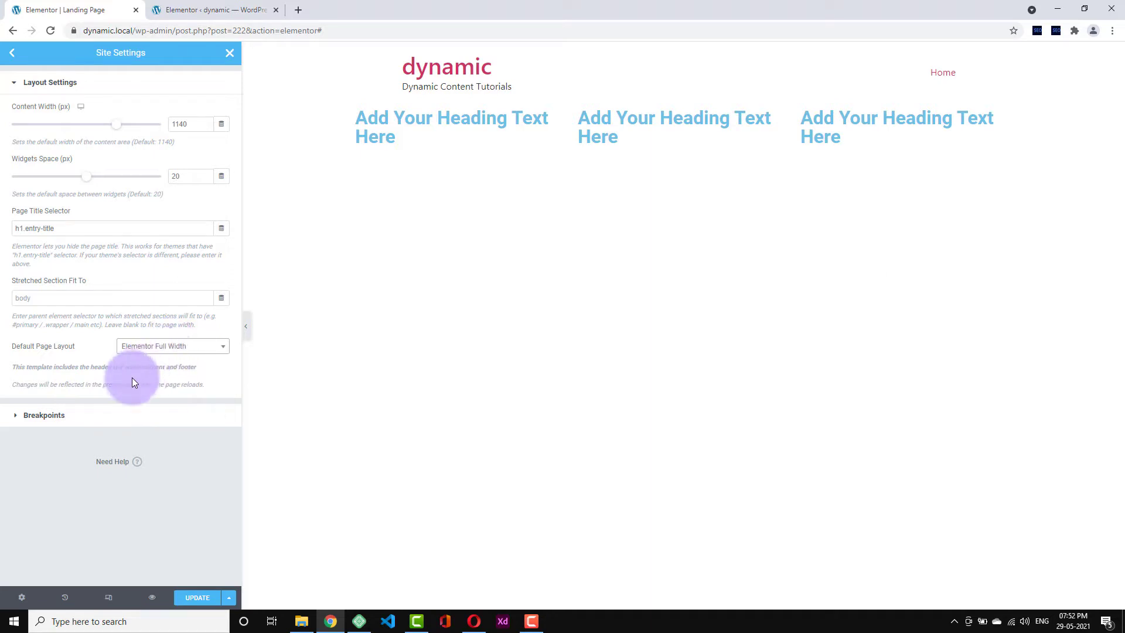
- Inspect the mobile breakpoint and page title selector values, then return to the Site Settings list
left_click(102, 408)
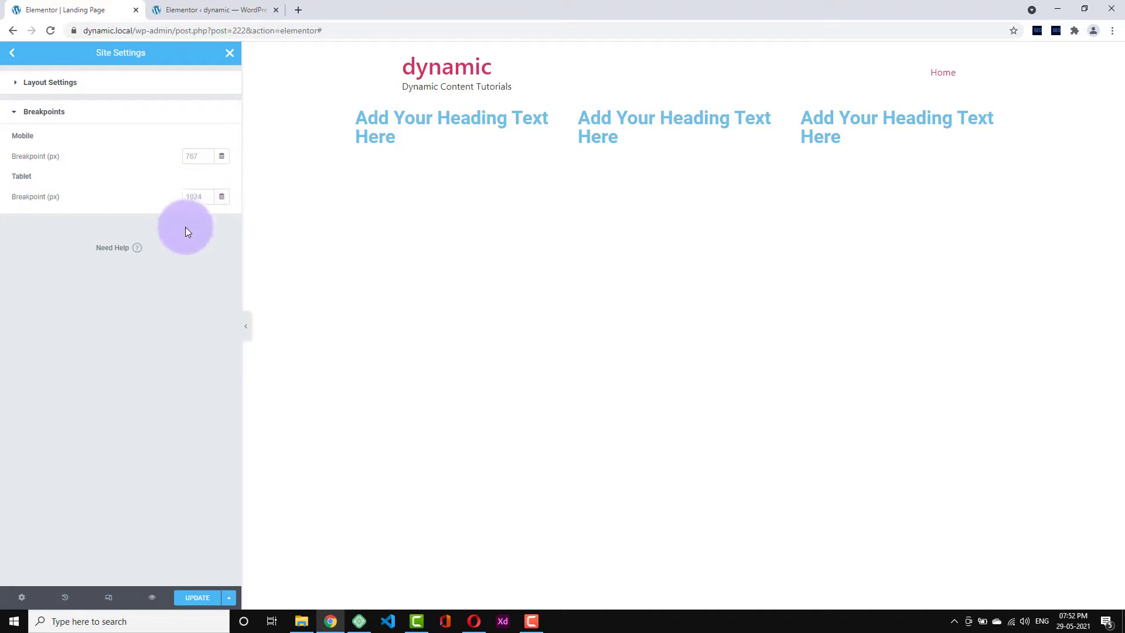
left_click(198, 155)
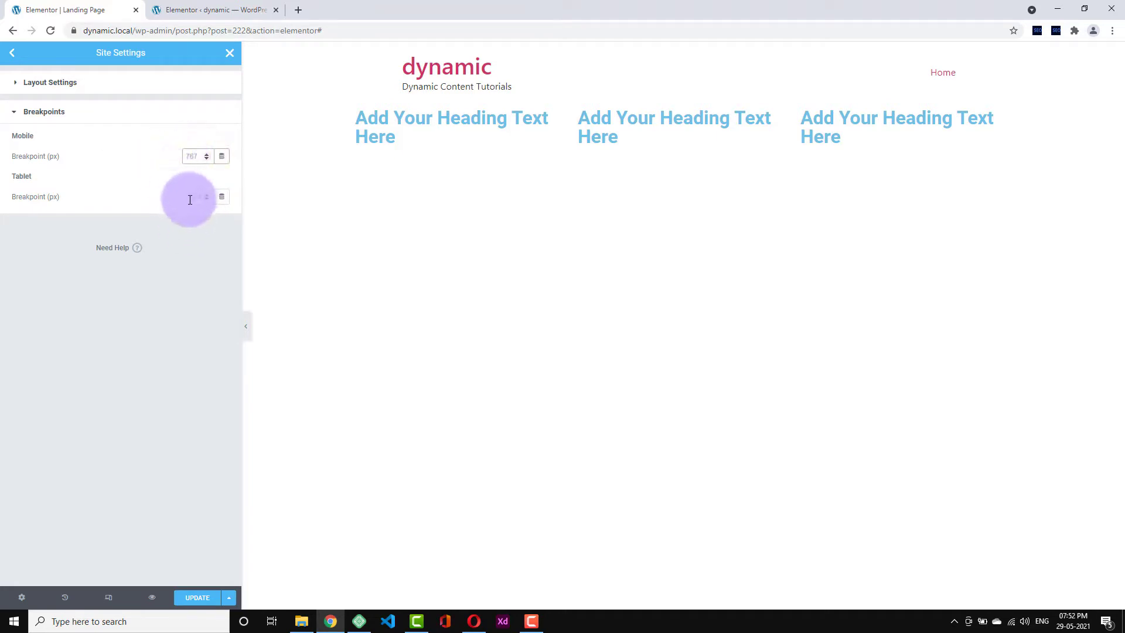
left_click(40, 83)
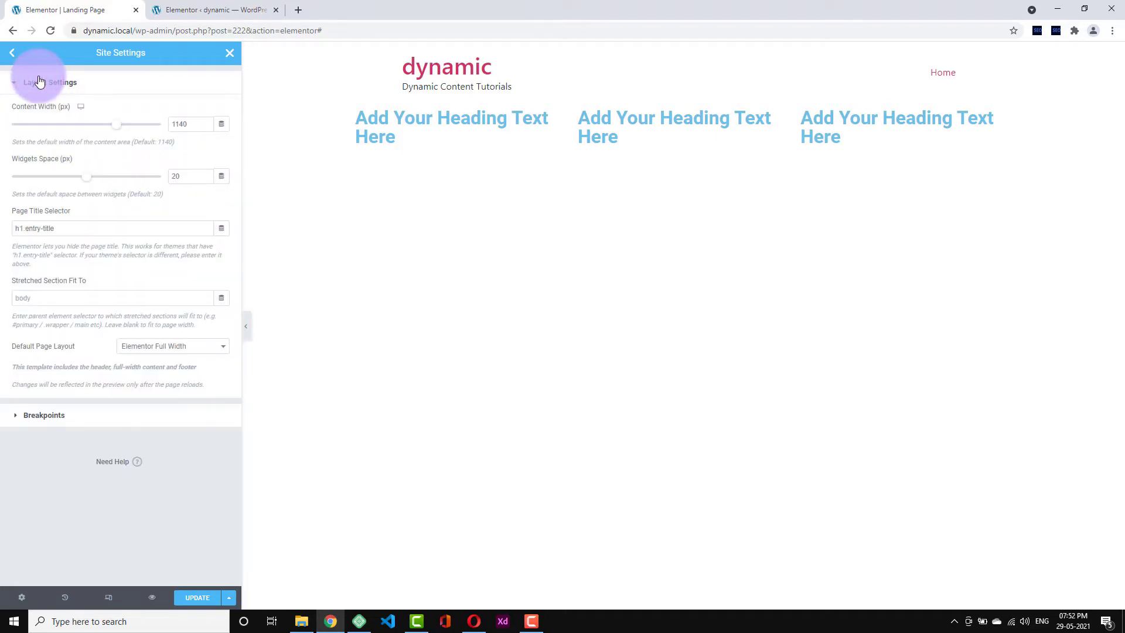
left_click(68, 228)
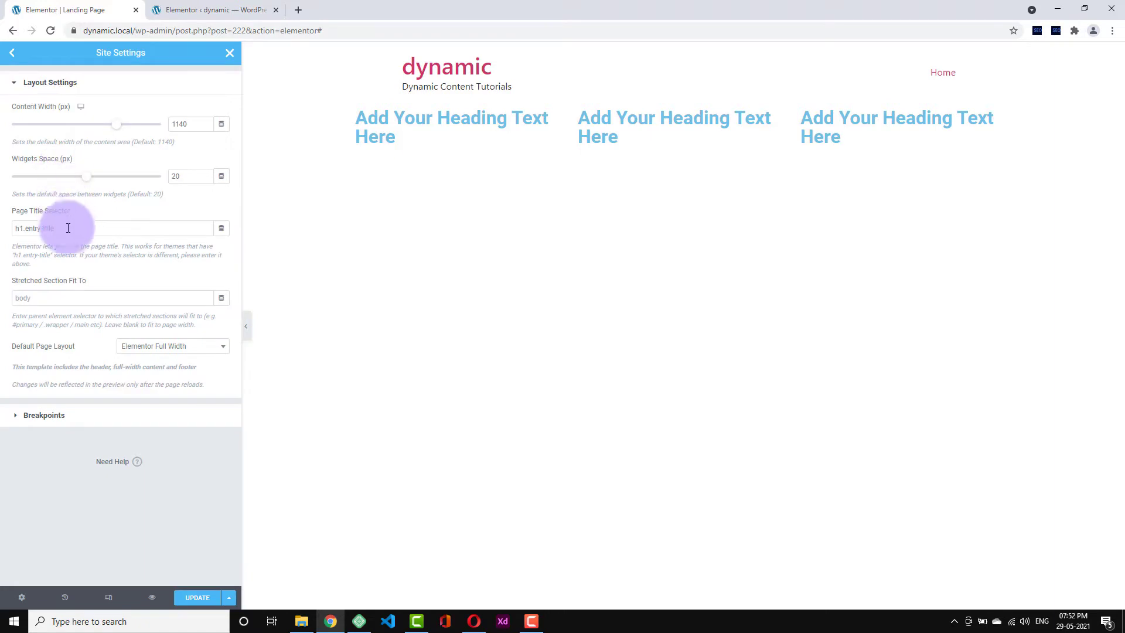
left_click(13, 53)
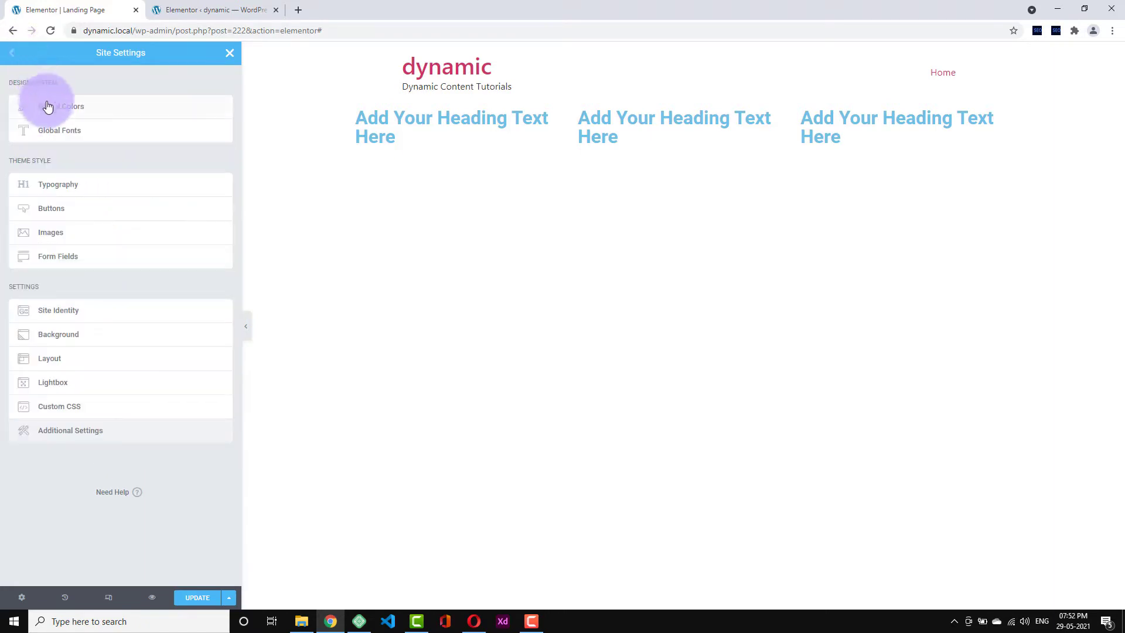
- Add a fifth global colour named 'Blue v1' in vivid blue-violet and save it
left_click(99, 111)
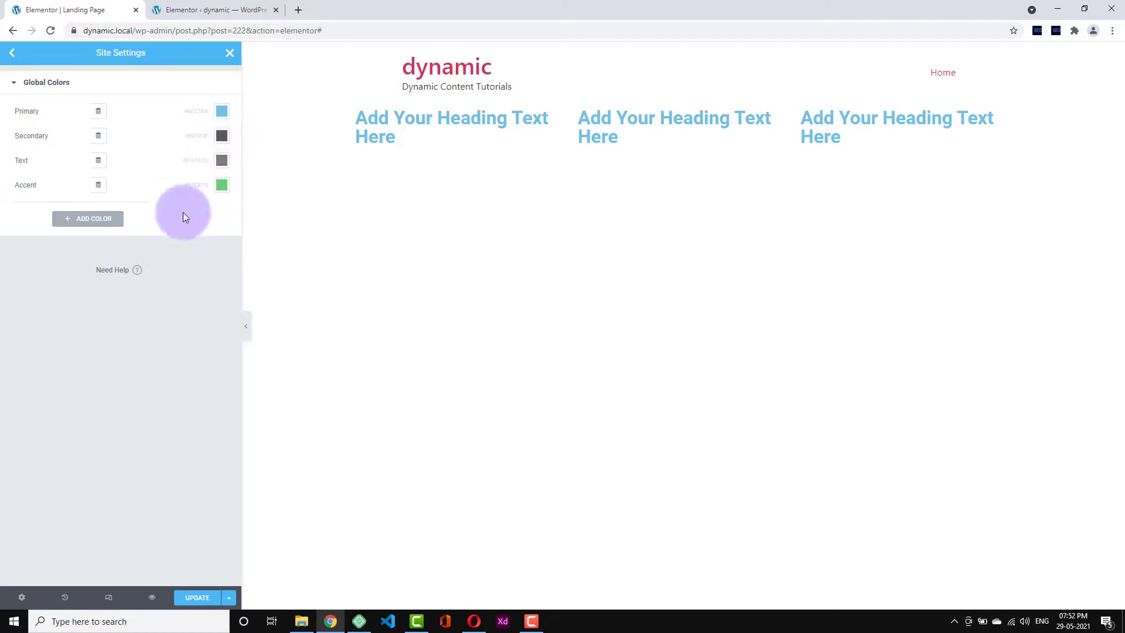
left_click(102, 220)
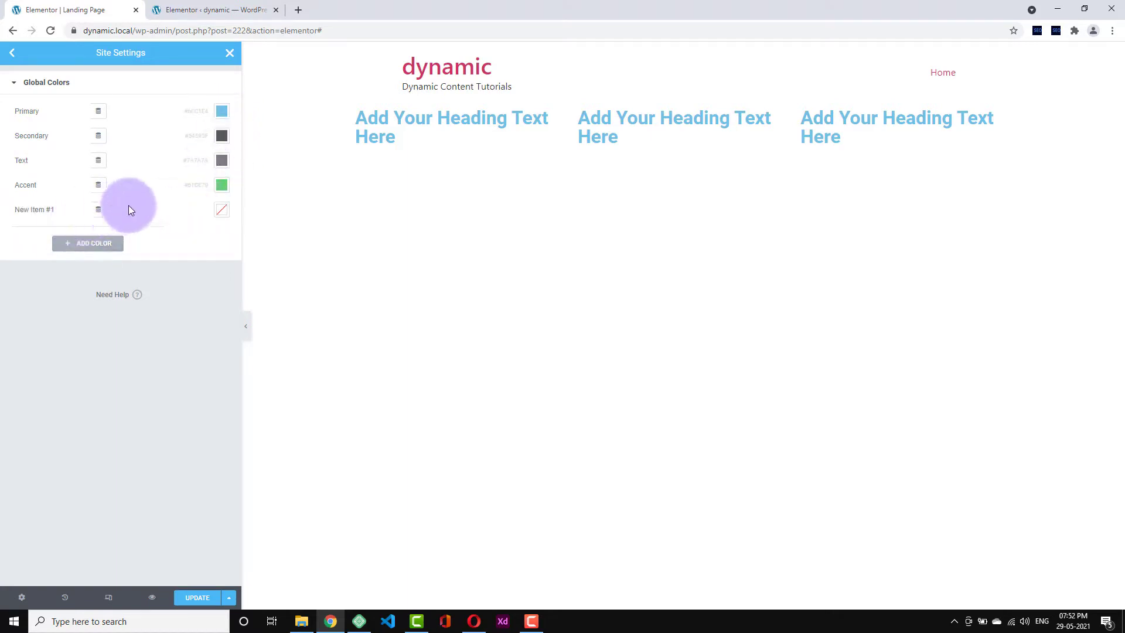
left_click(40, 210)
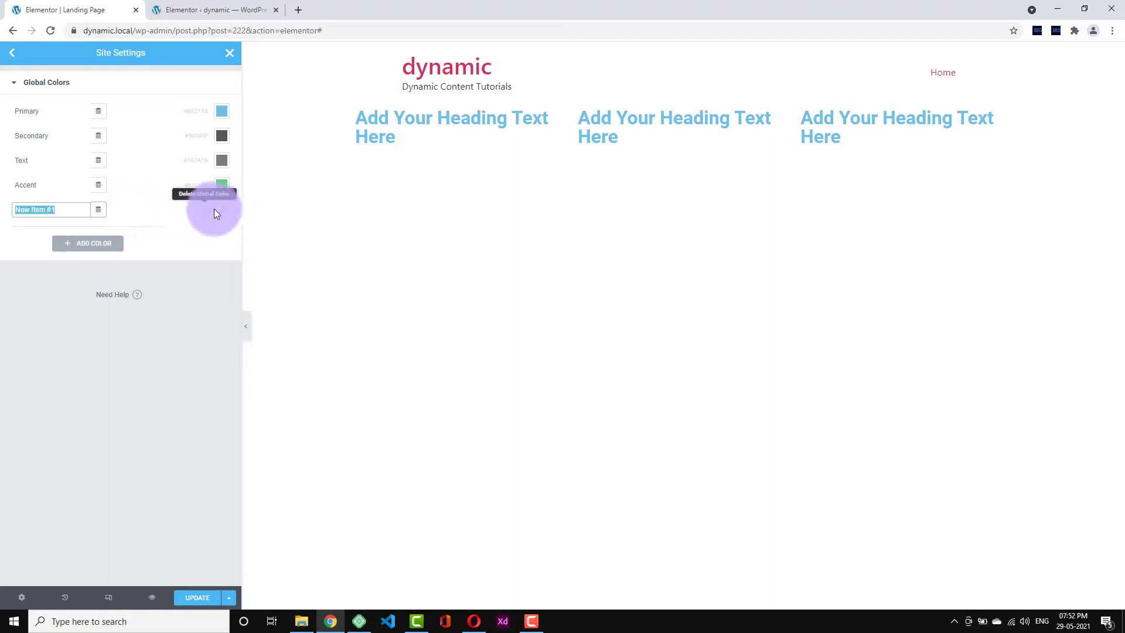
left_click(220, 211)
left_click(183, 359)
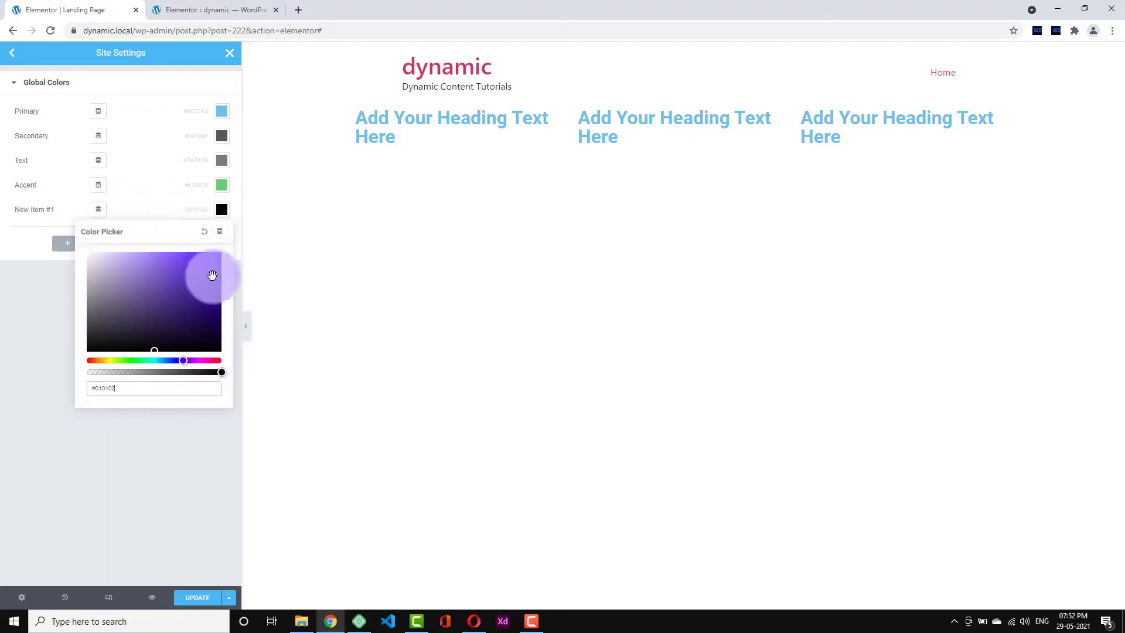
left_click(212, 275)
left_click(50, 212)
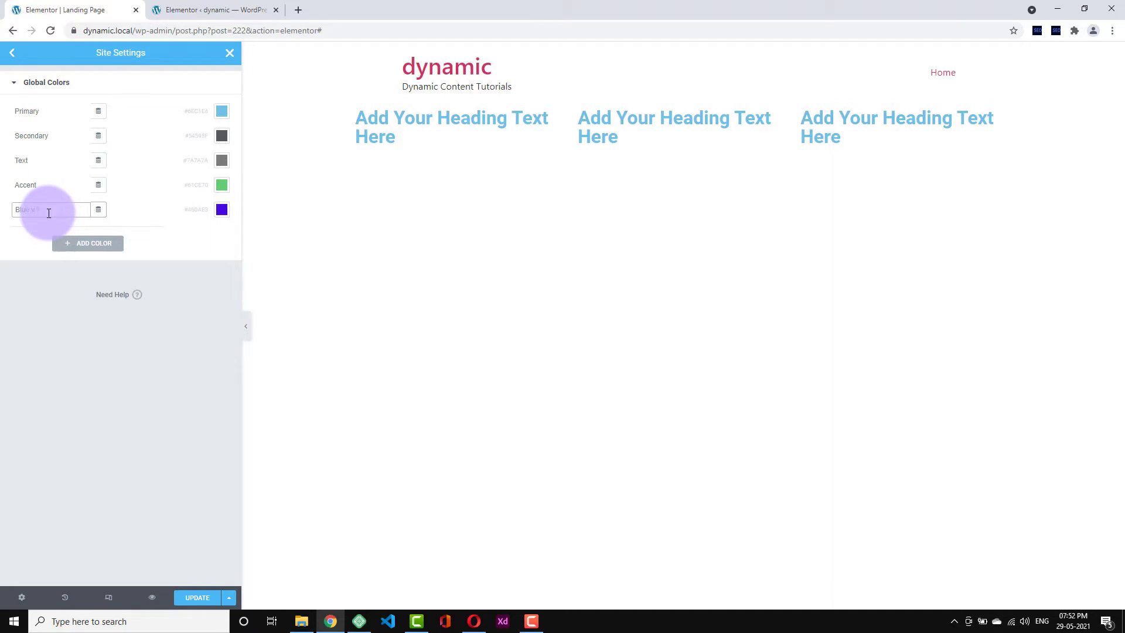
left_click(205, 270)
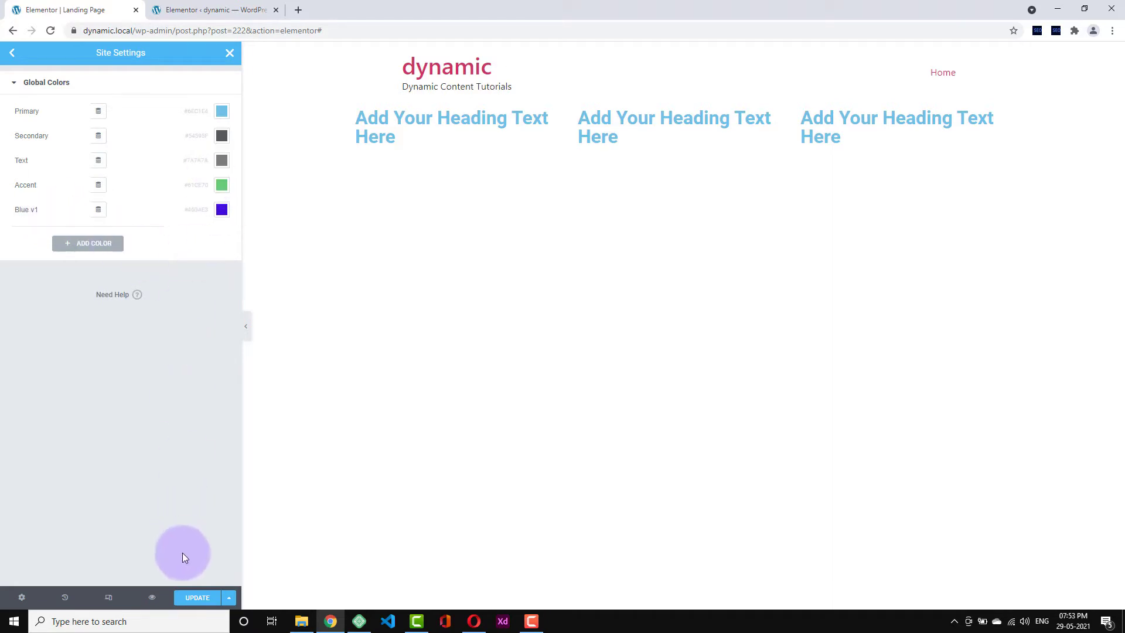
left_click(12, 52)
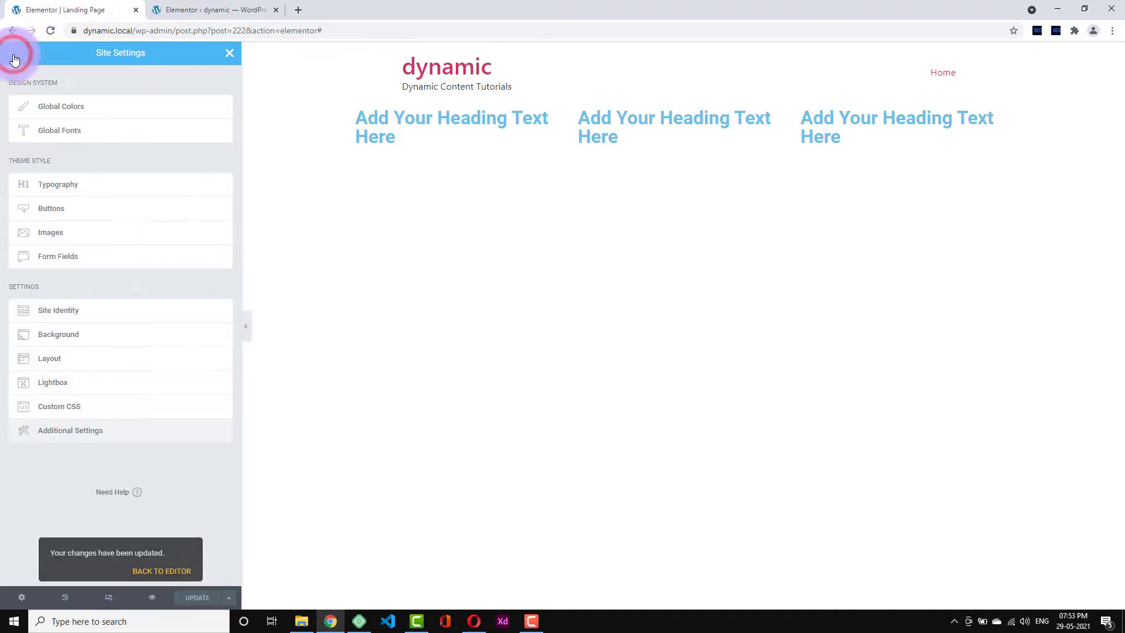
left_click(78, 130)
left_click(224, 114)
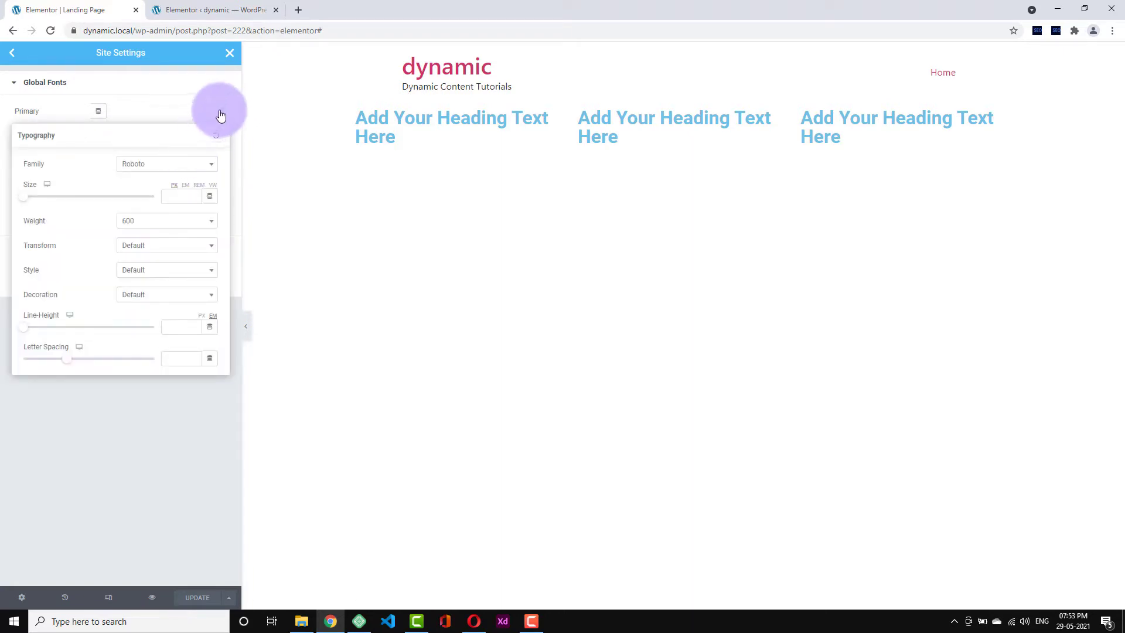
left_click(186, 169)
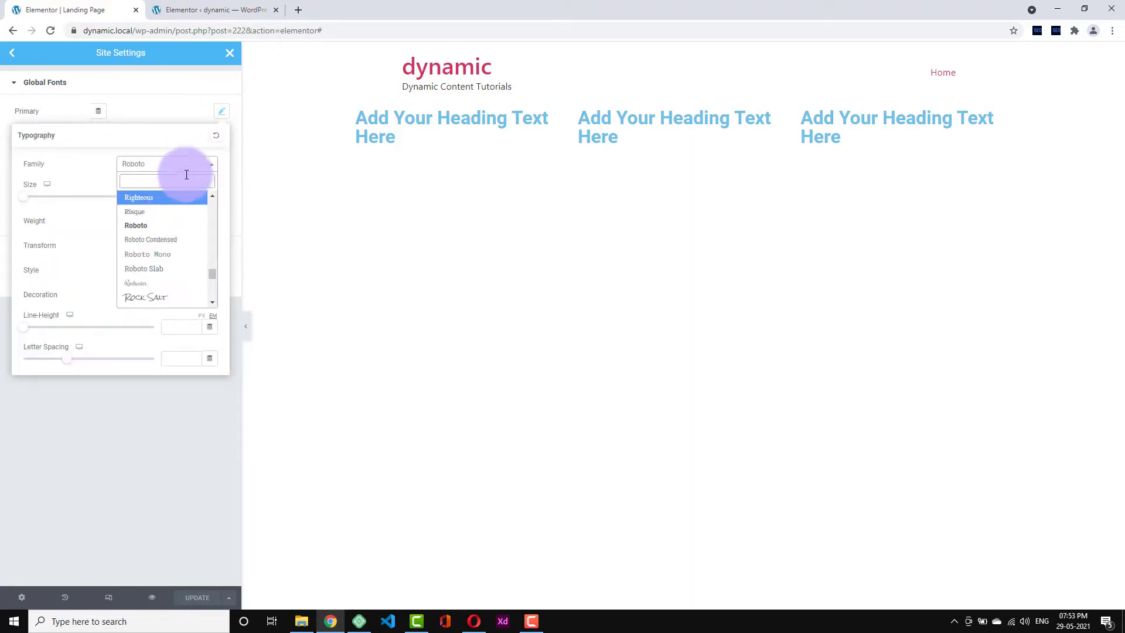
left_click(212, 119)
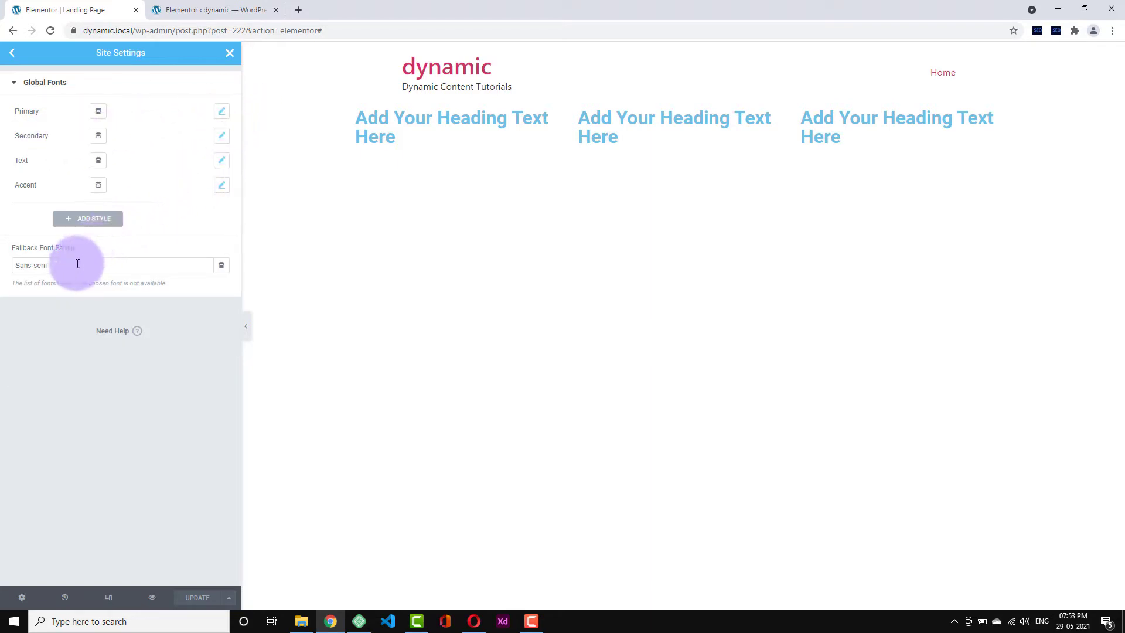
left_click_drag(77, 263, 5, 271)
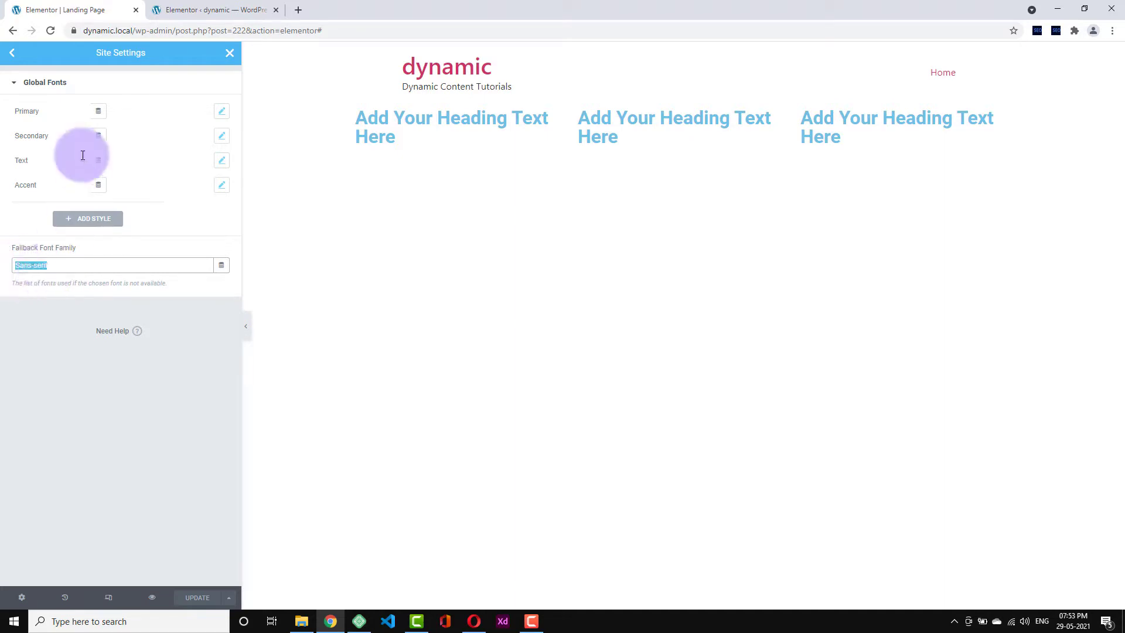
left_click(13, 52)
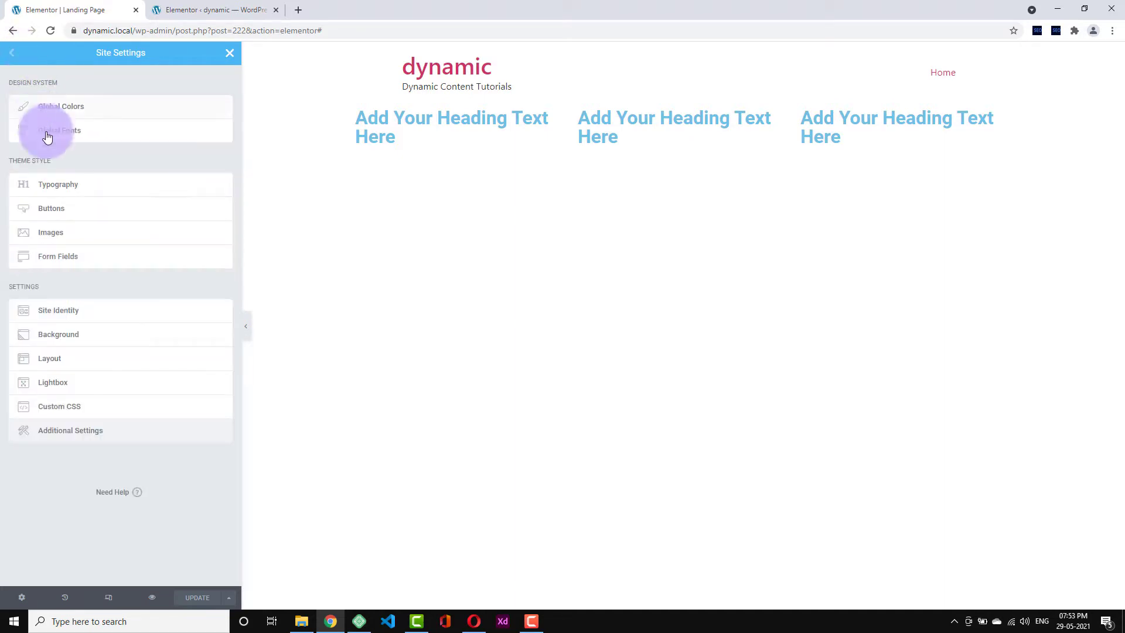
- Browse the Typography and Images theme styles in Site Settings
left_click(66, 190)
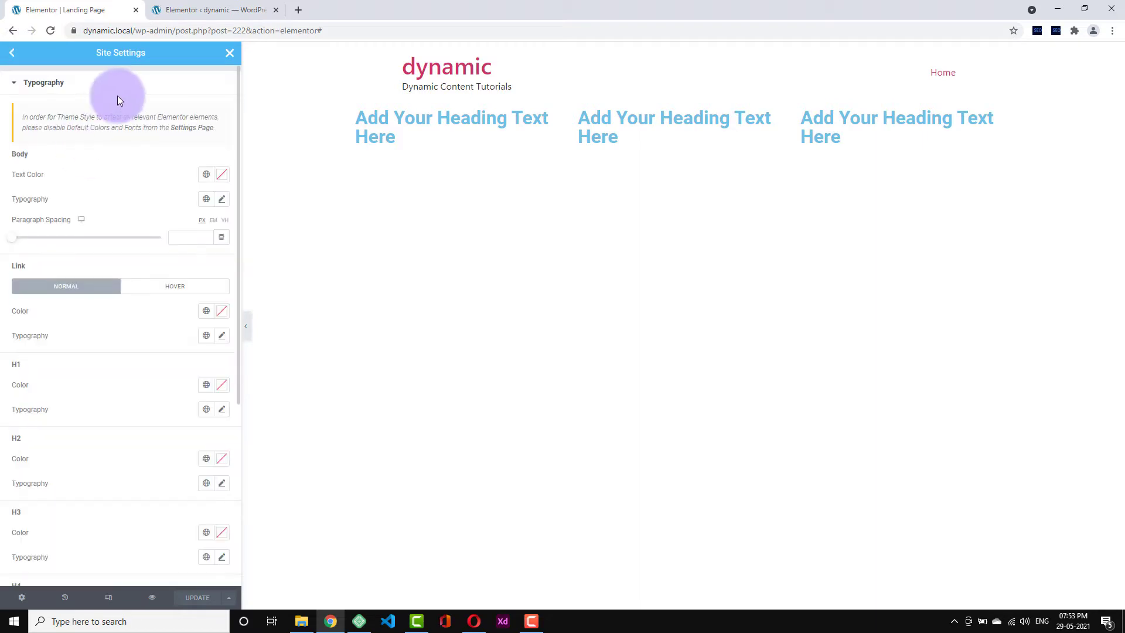
scroll(104, 261, "down", 5)
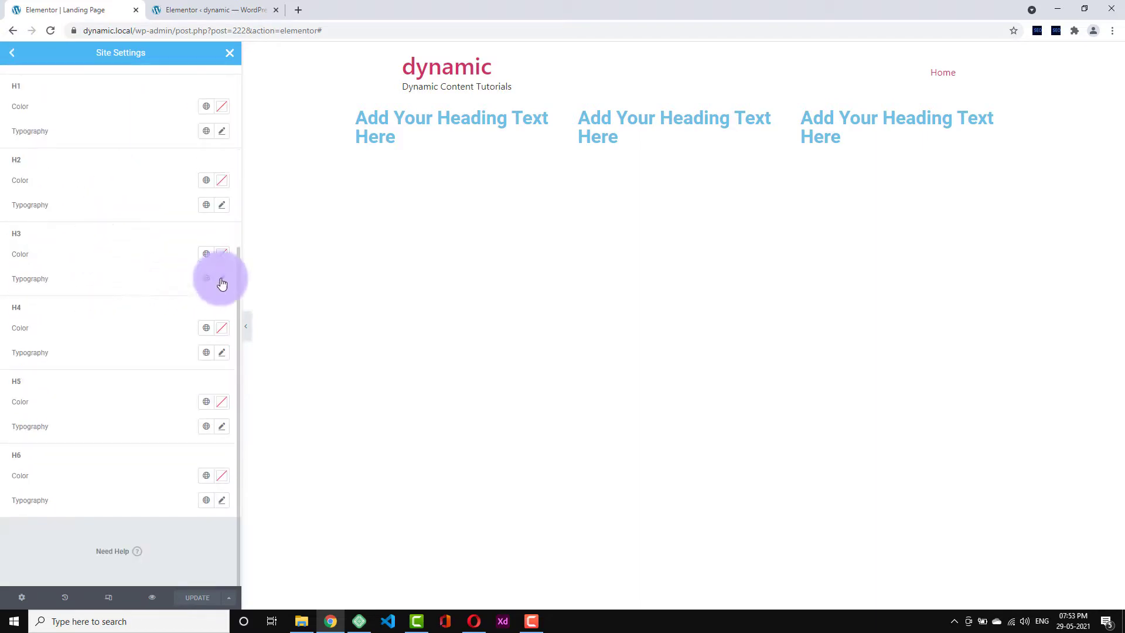
scroll(165, 260, "up", 4)
scroll(165, 260, "up", 1)
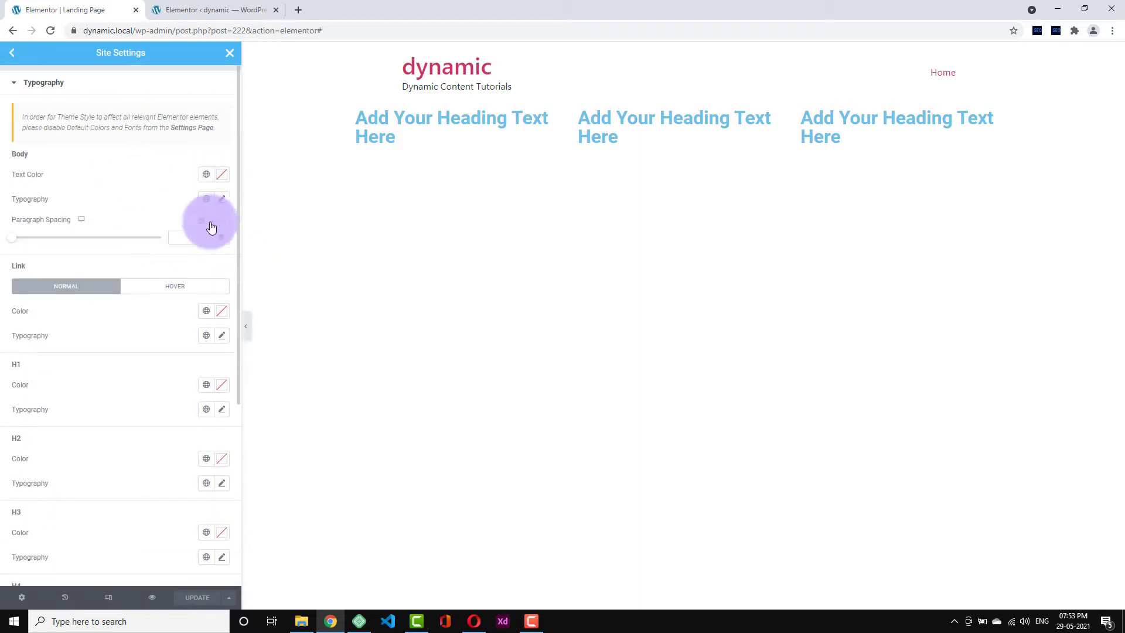
left_click(11, 53)
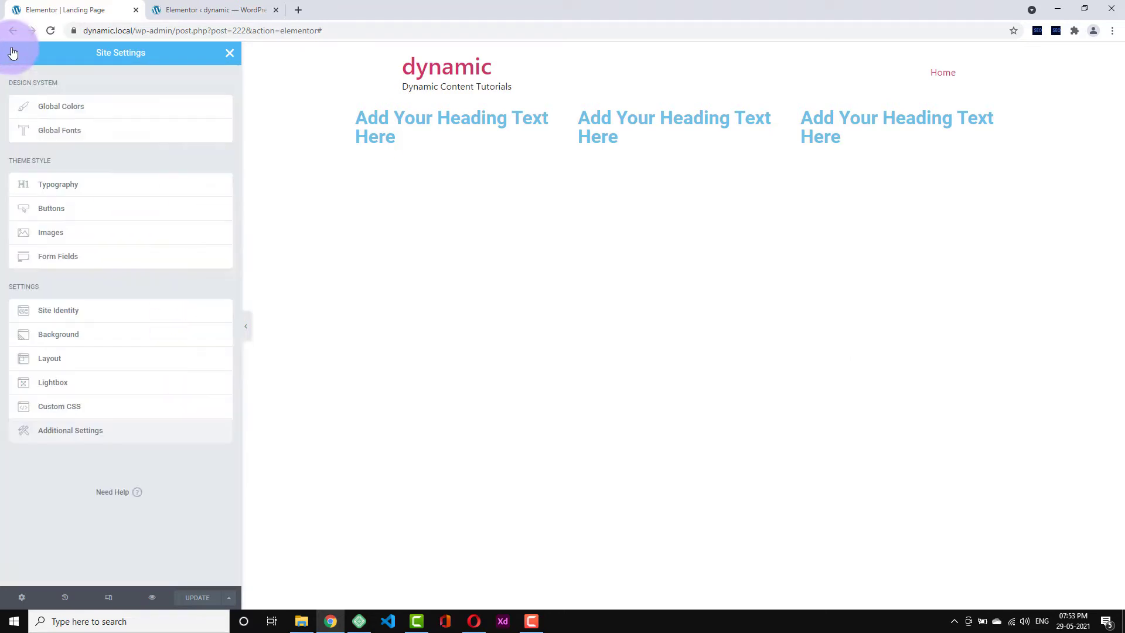
left_click(80, 240)
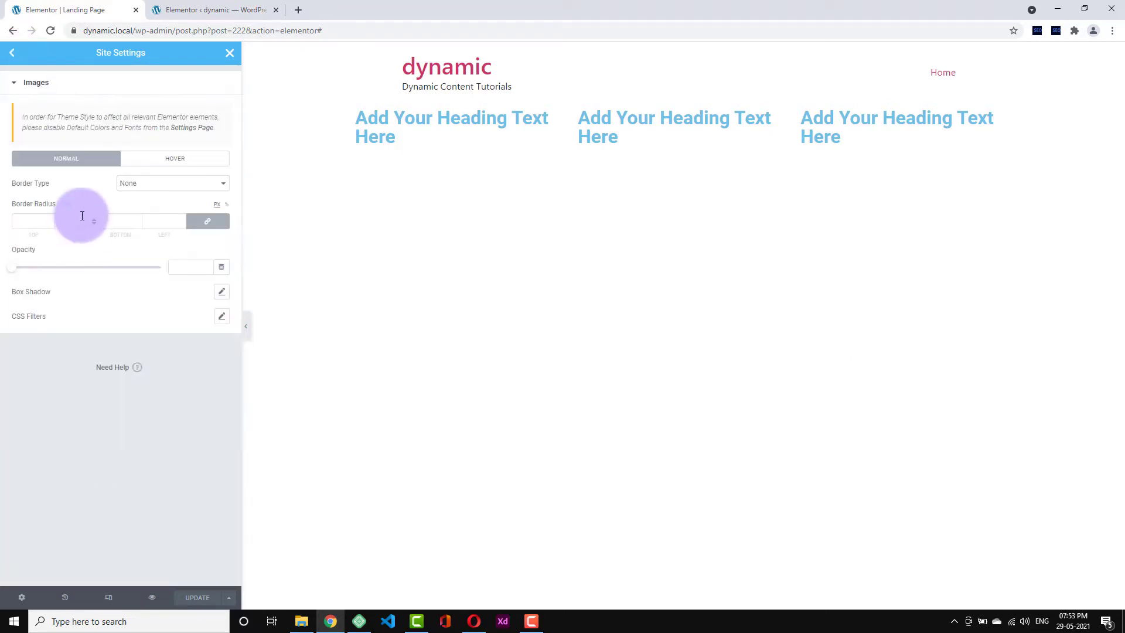
left_click(12, 53)
- Check the Form Fields style, then close Site Settings and edit the three-heading section
left_click(68, 254)
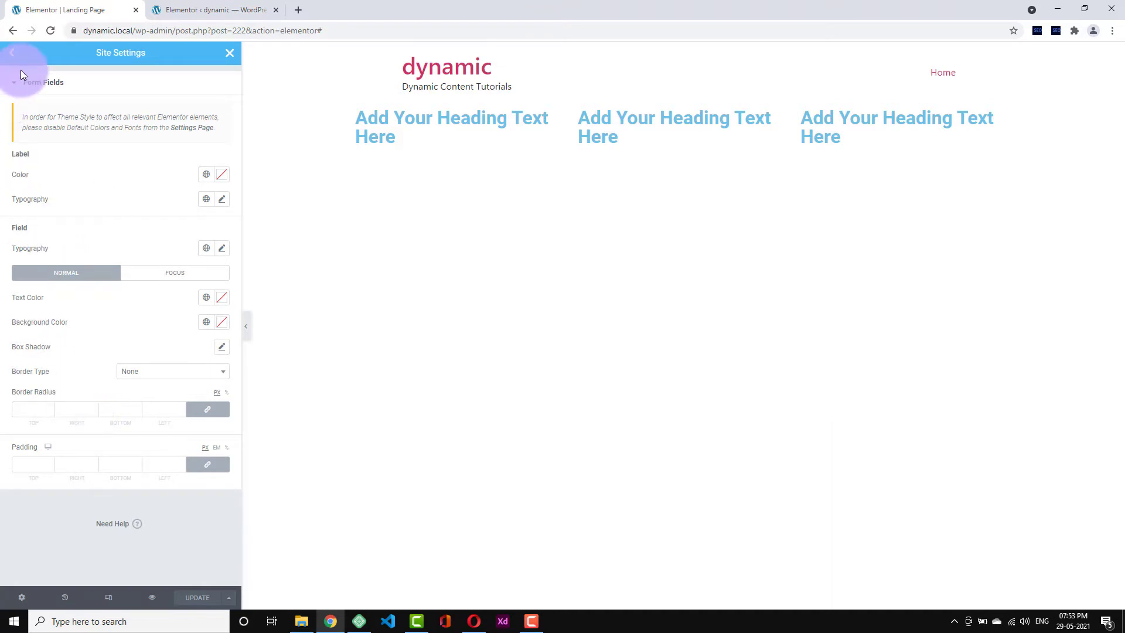
left_click(13, 53)
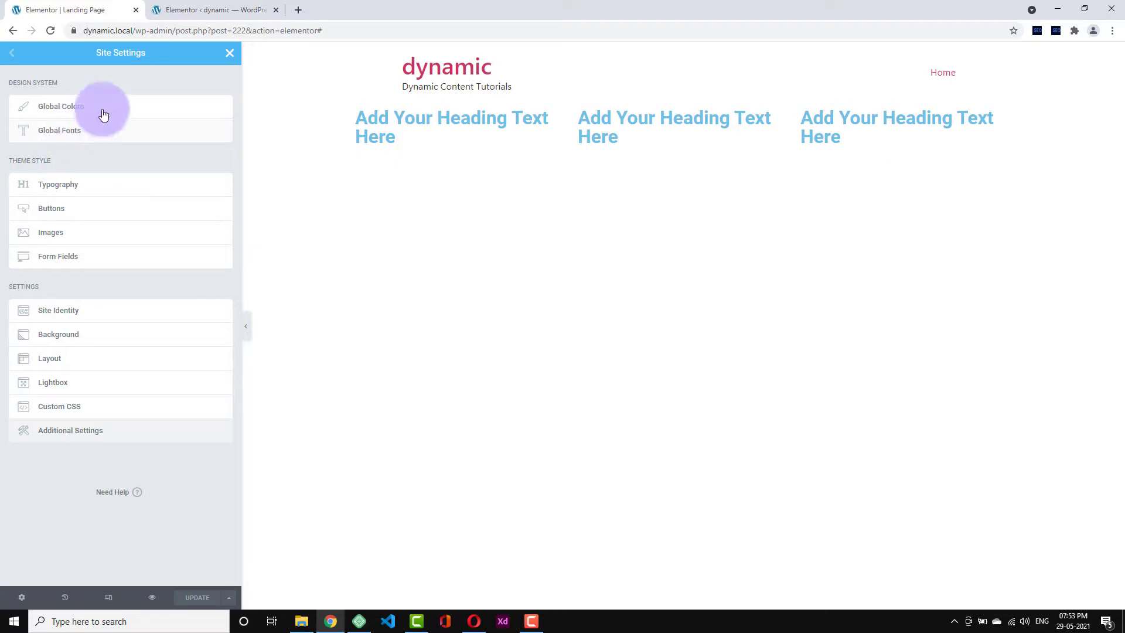
left_click(226, 58)
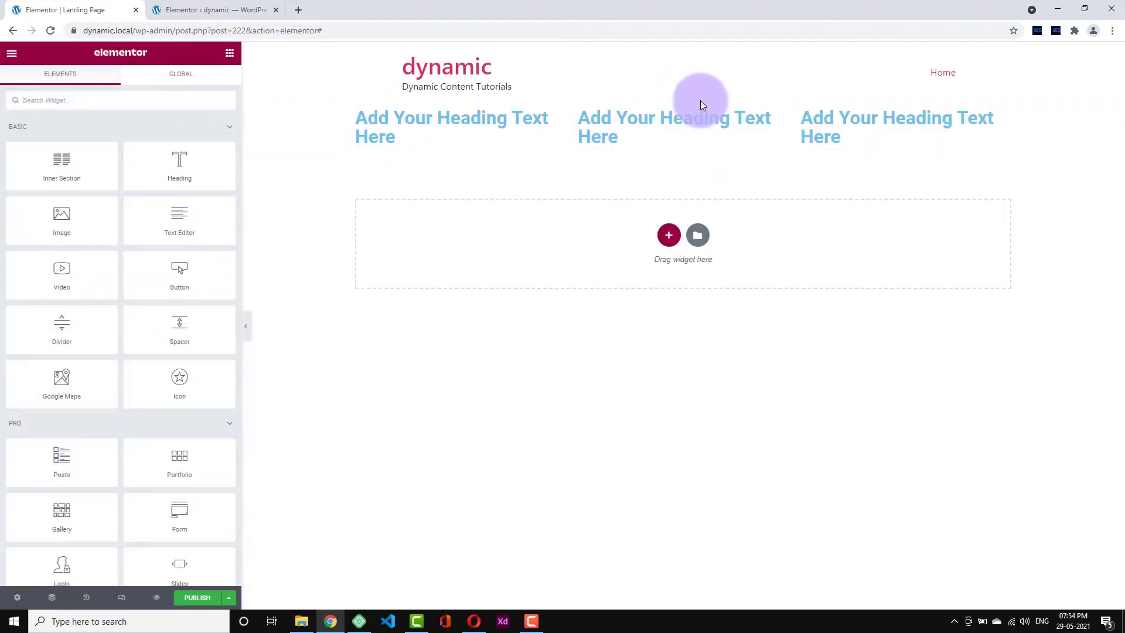
left_click(683, 96)
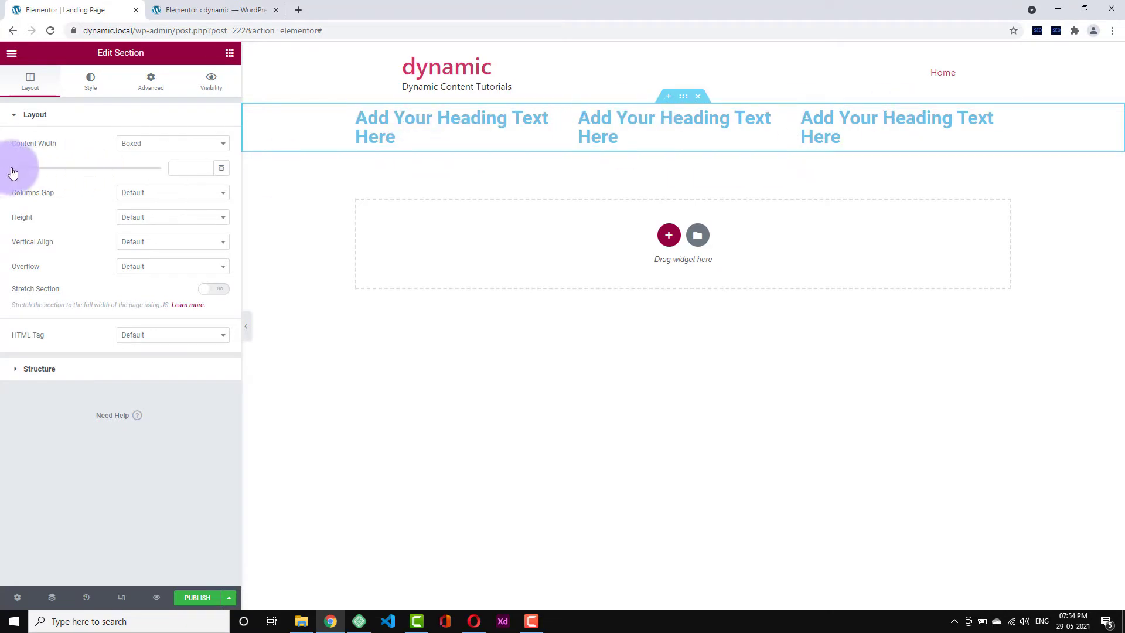
left_click_drag(12, 172, 75, 171)
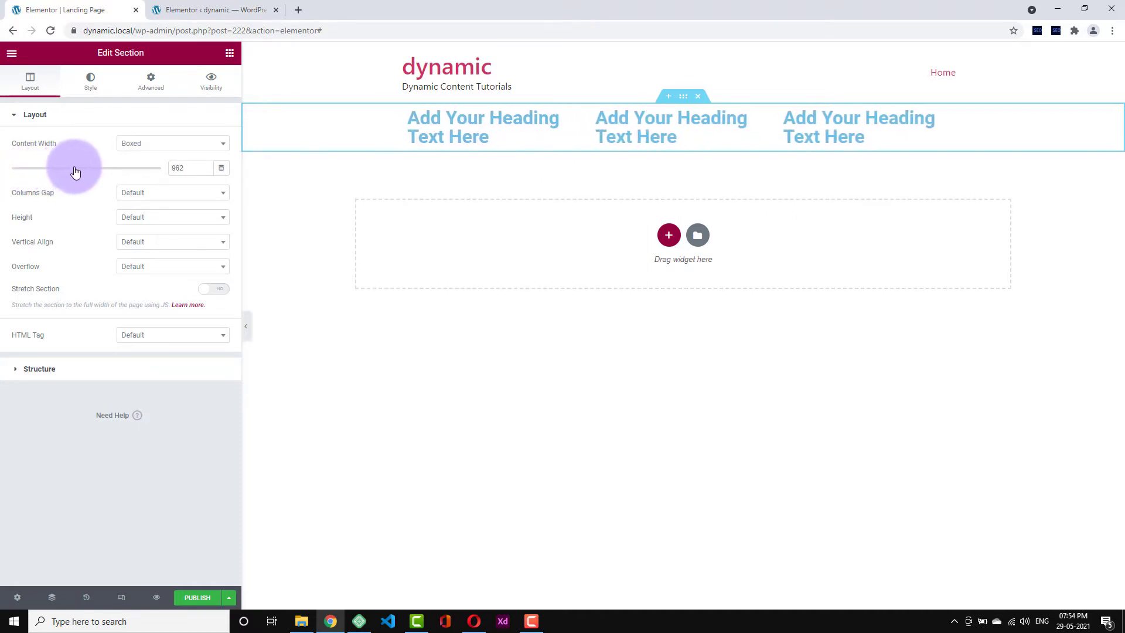
left_click(151, 191)
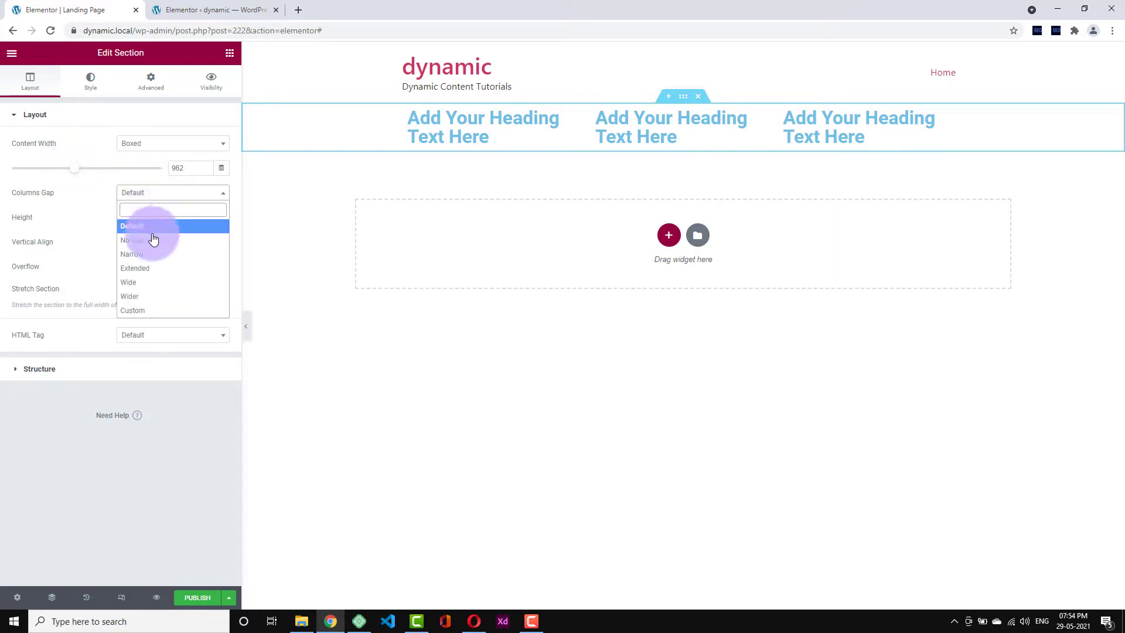
left_click(89, 223)
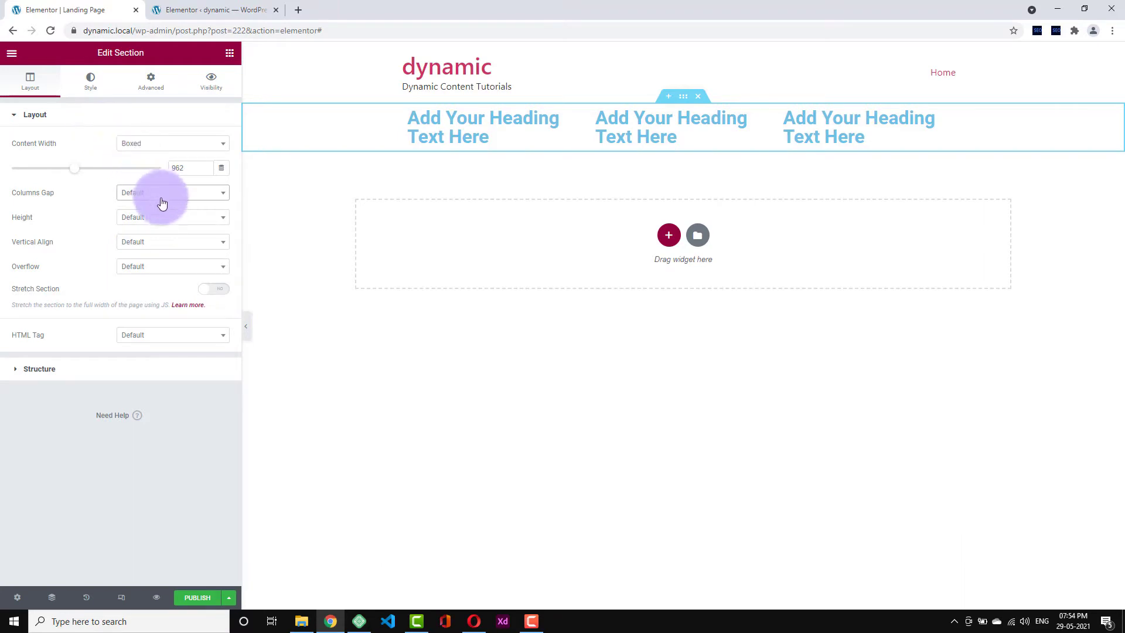
left_click(159, 193)
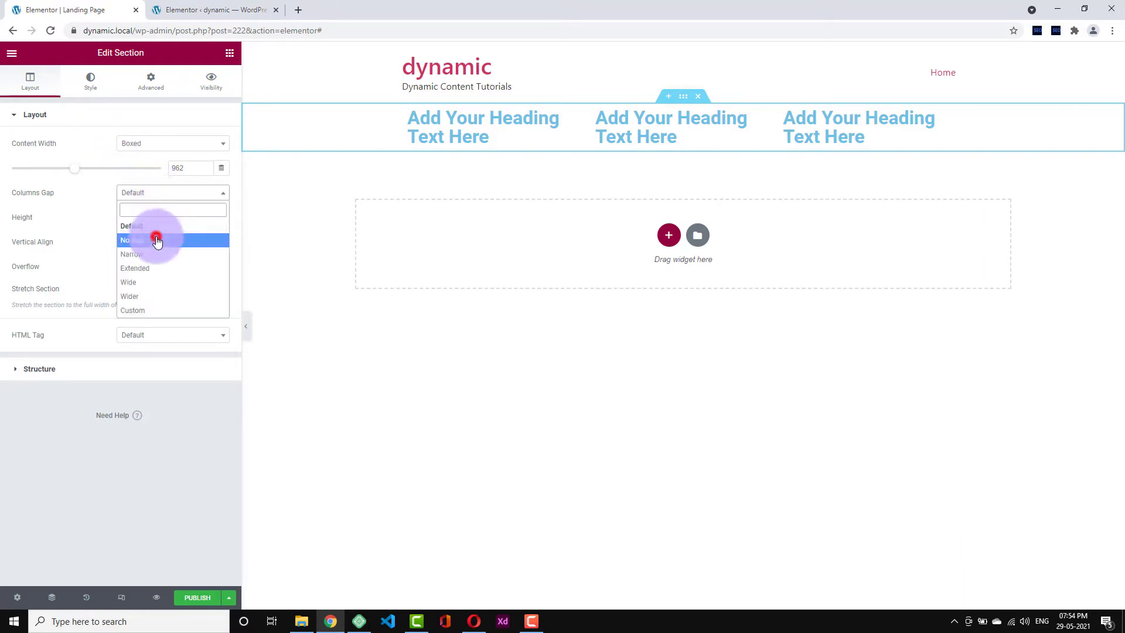
left_click(157, 240)
left_click(168, 194)
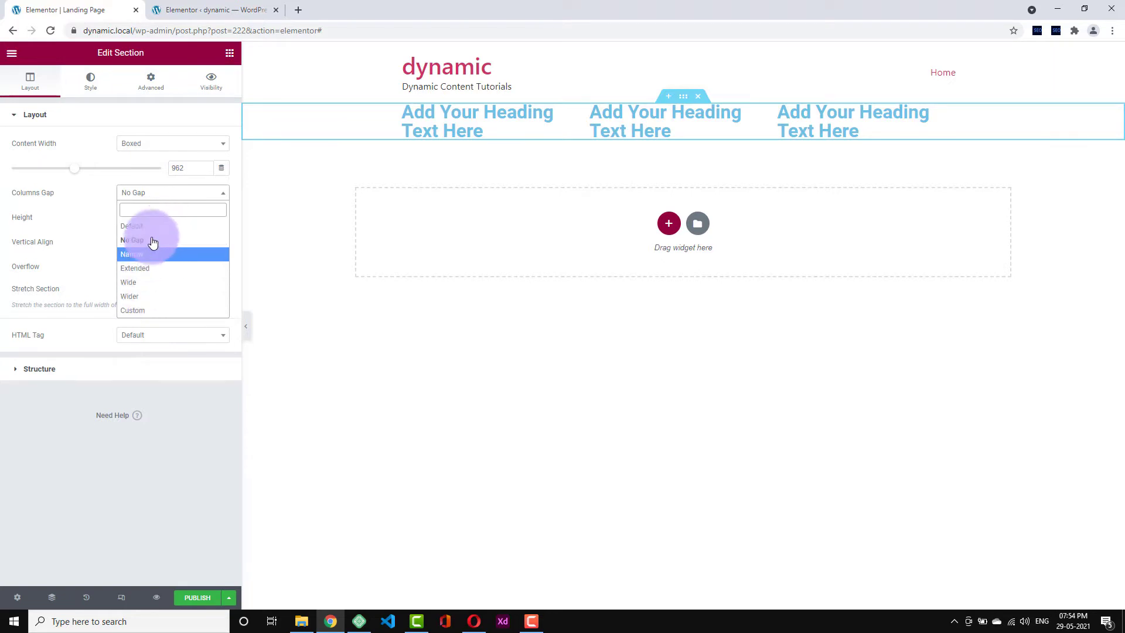
left_click(150, 227)
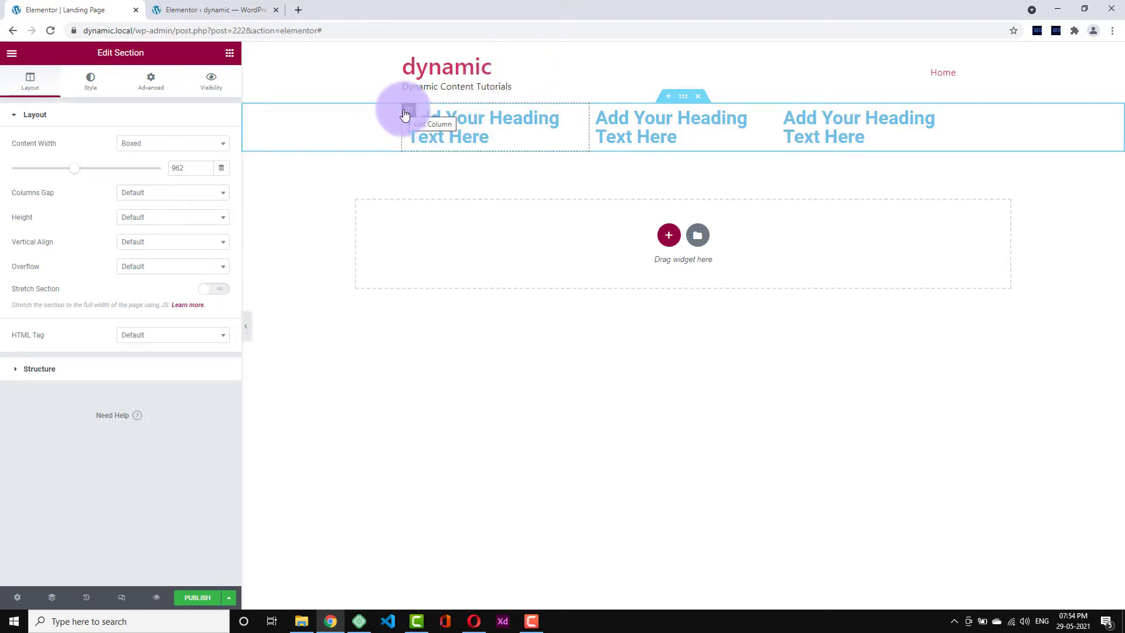
- Give the heading section a Min Height of 468 with columns positioned in the Middle
left_click(168, 218)
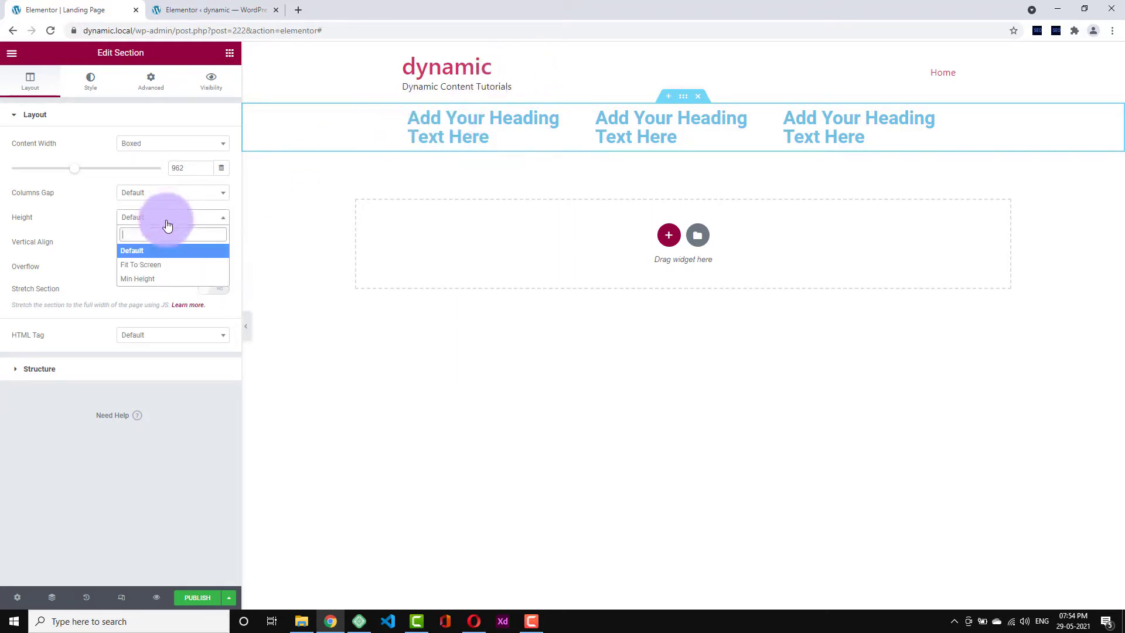
left_click(171, 267)
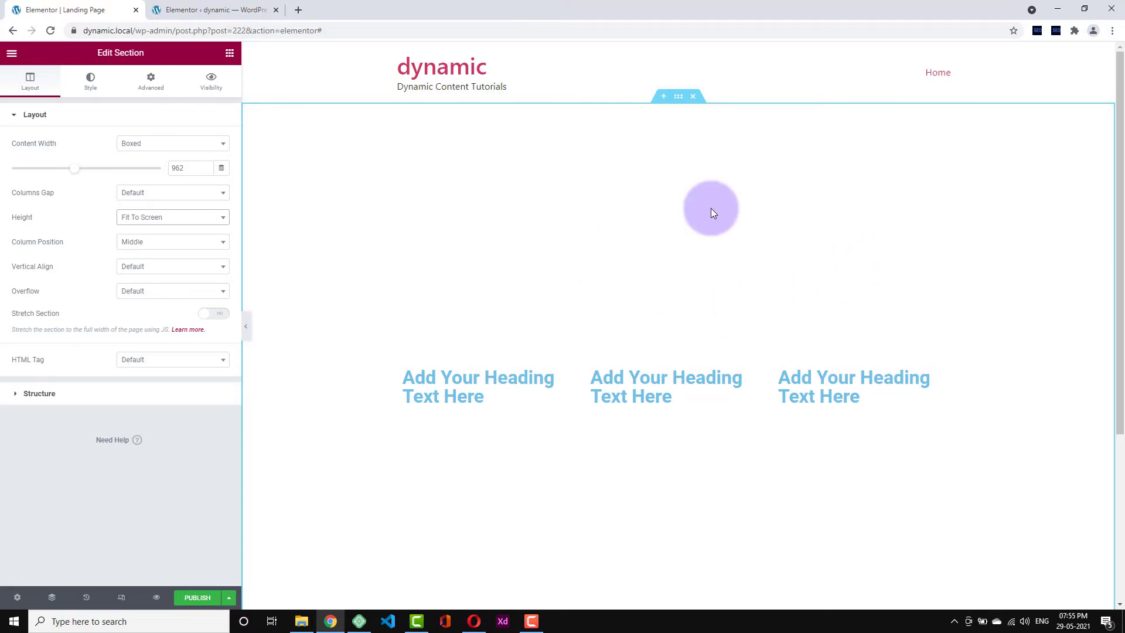
left_click(152, 217)
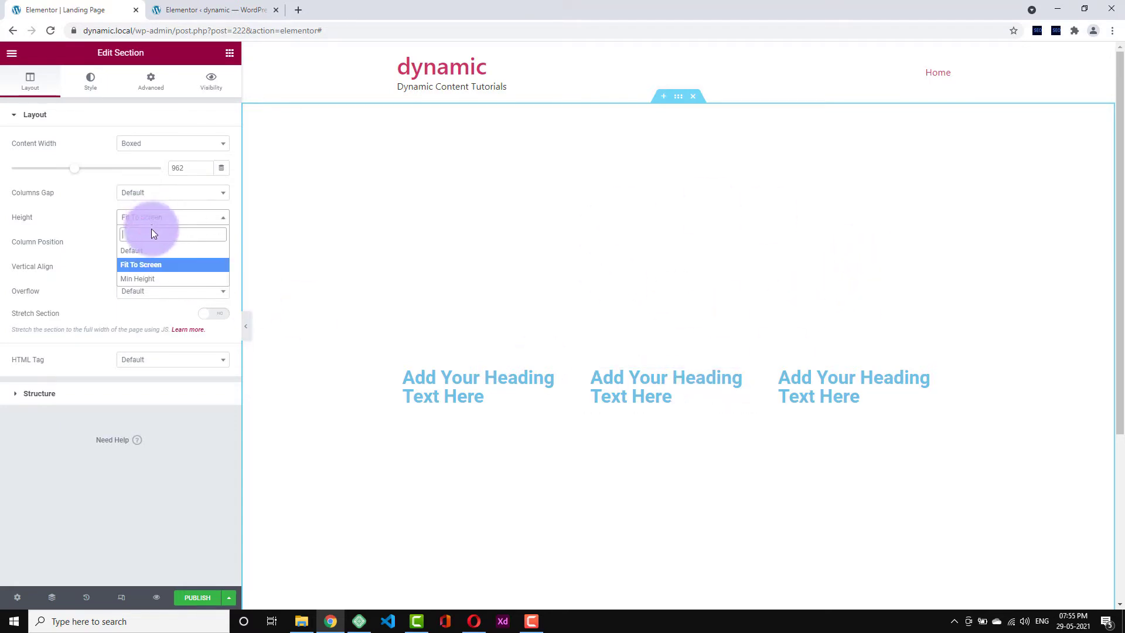
left_click(157, 280)
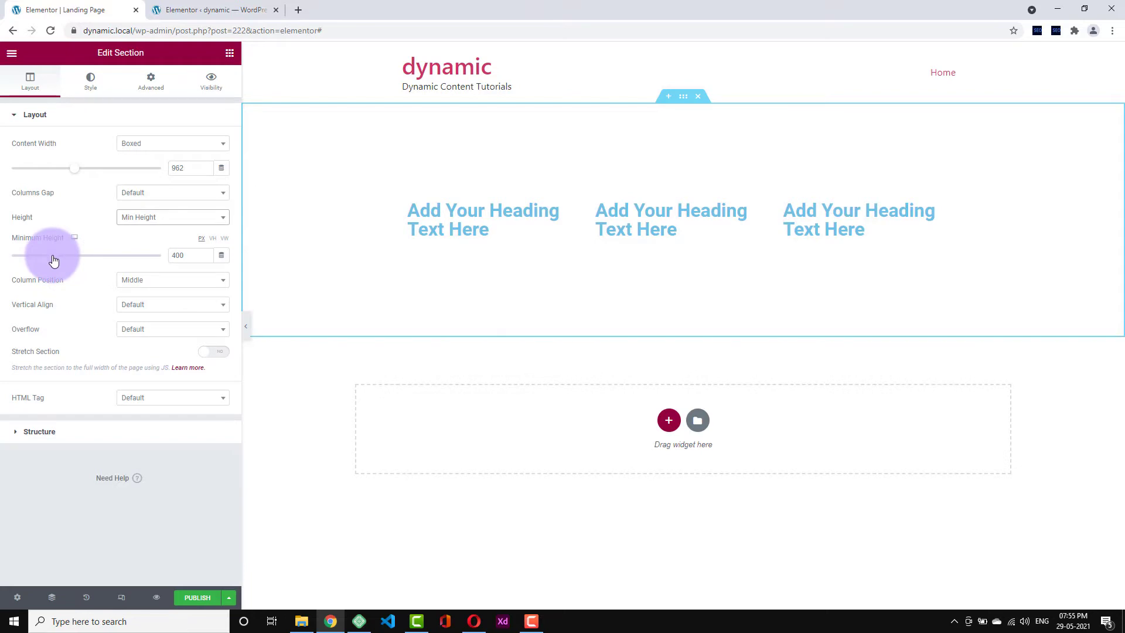
left_click_drag(54, 260, 61, 260)
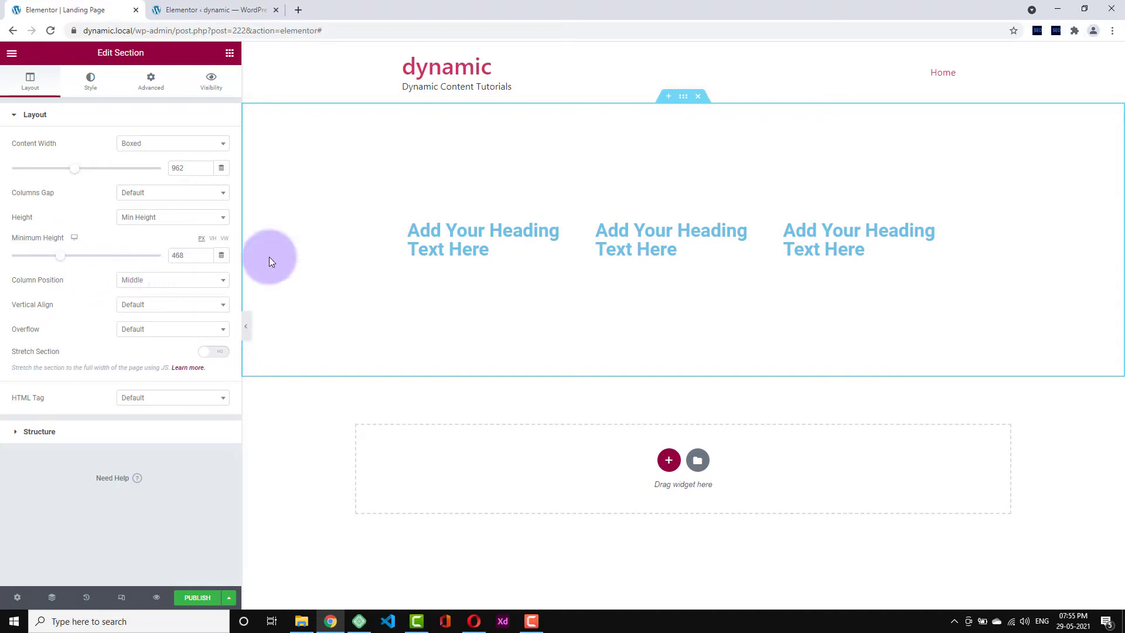
left_click(143, 279)
left_click(143, 276)
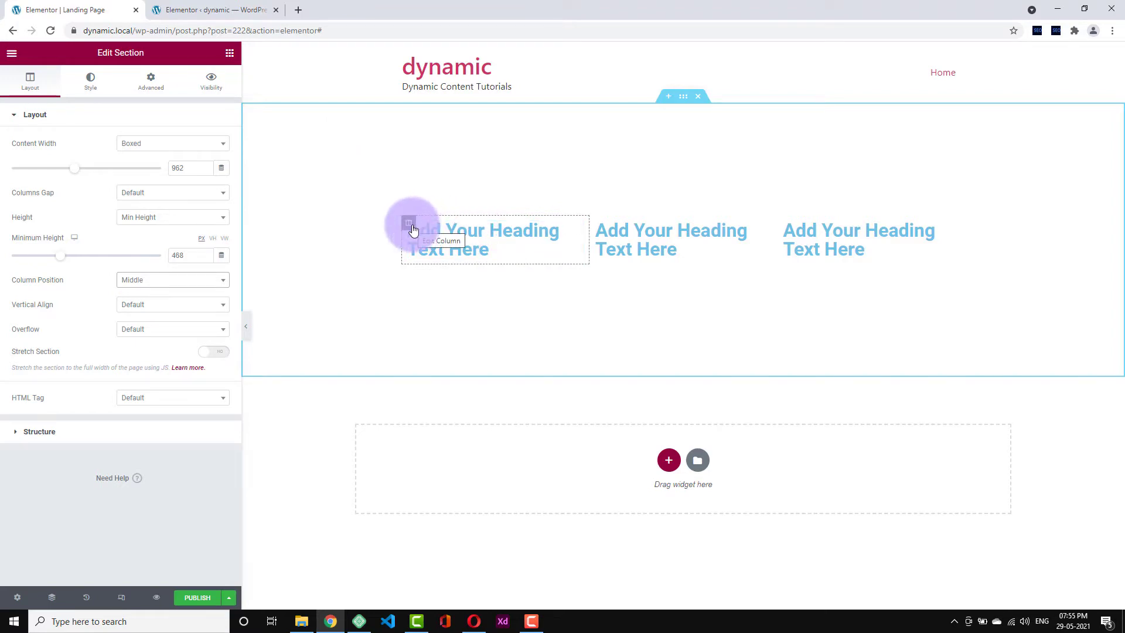
left_click(684, 96)
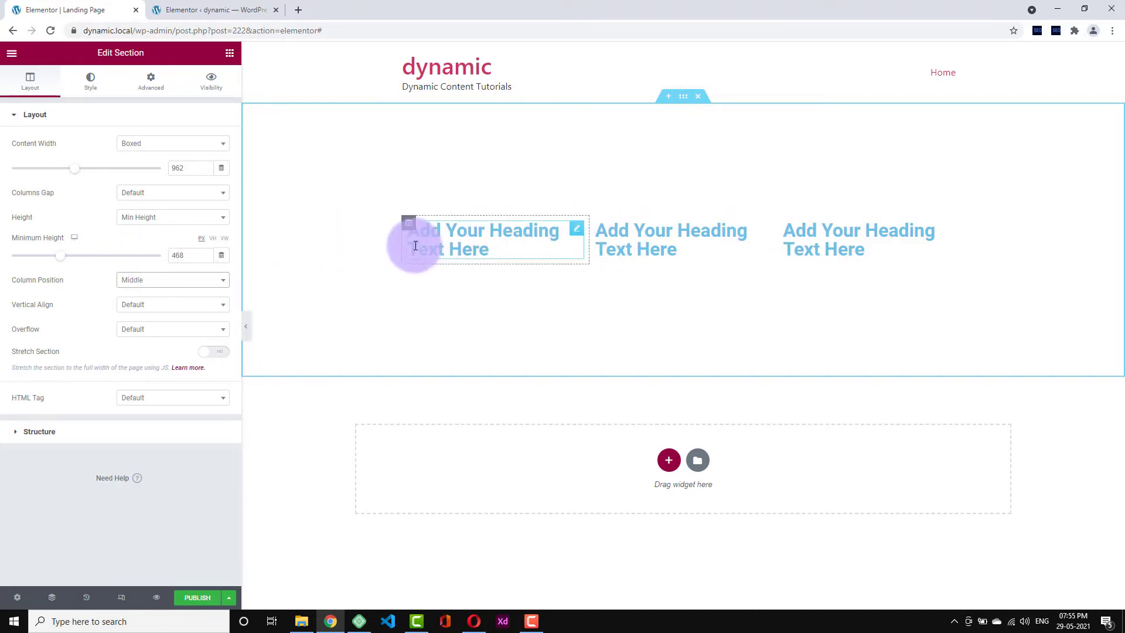
left_click(193, 283)
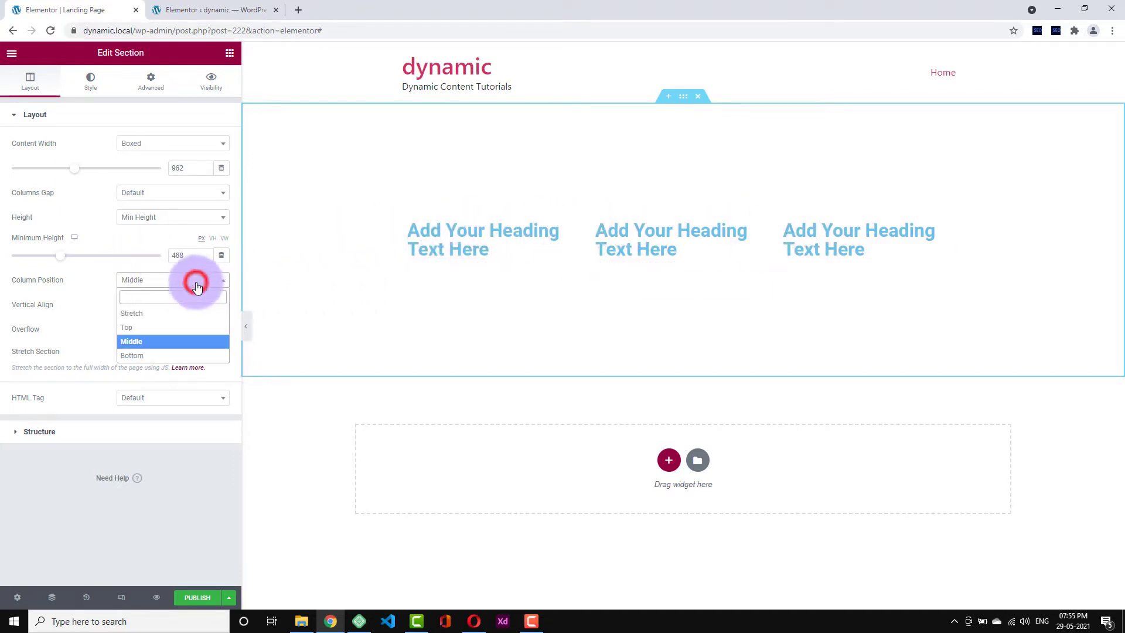
left_click(153, 327)
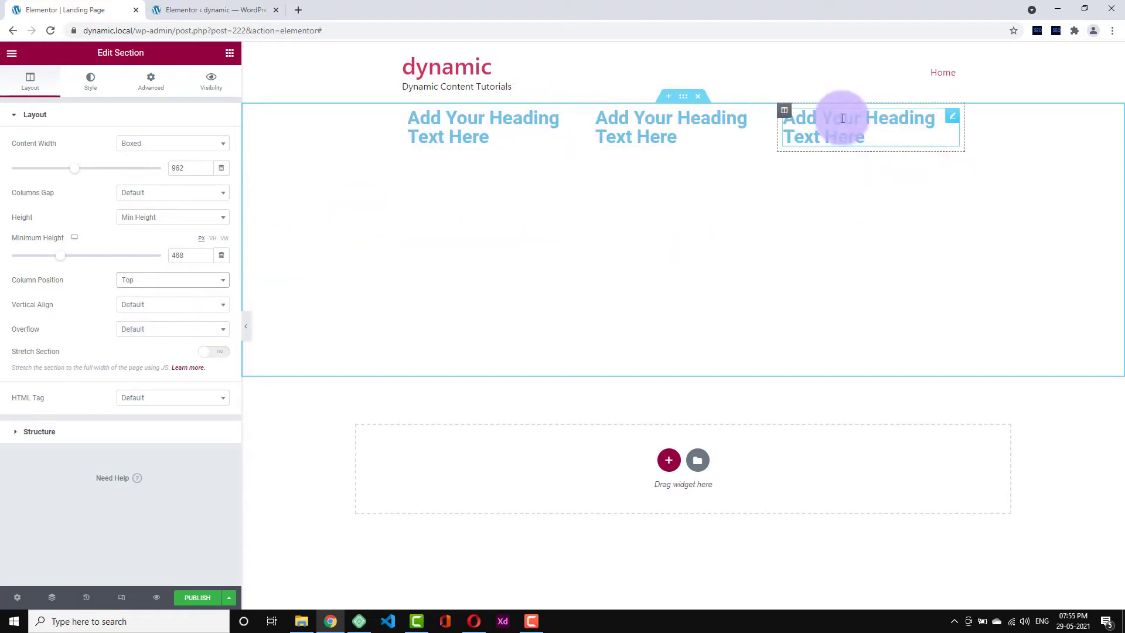
left_click(171, 281)
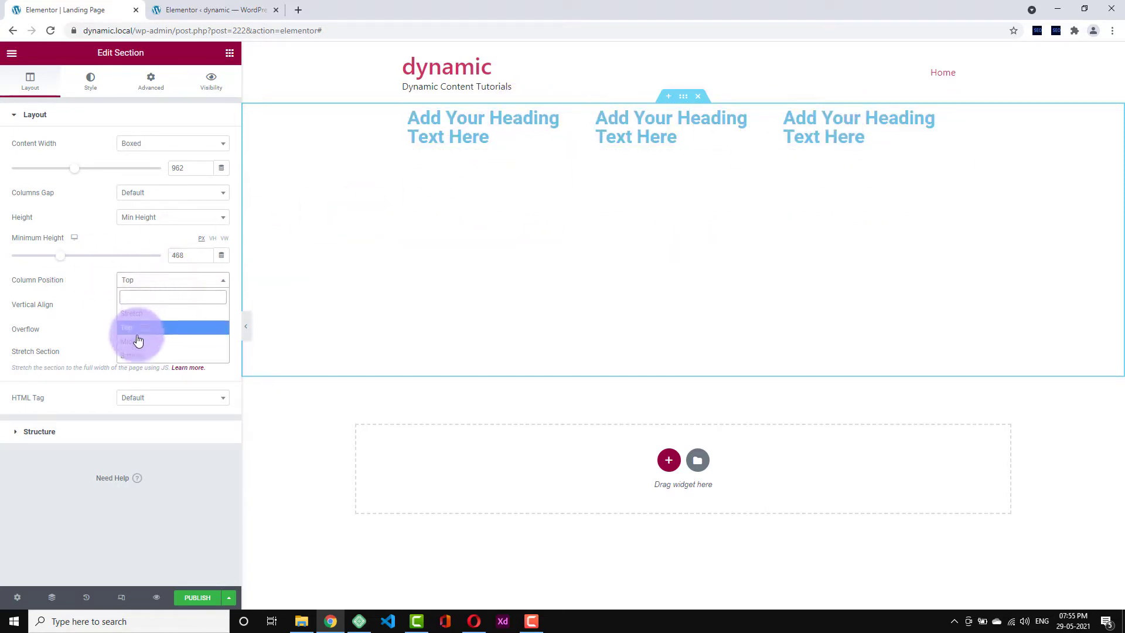
left_click(139, 355)
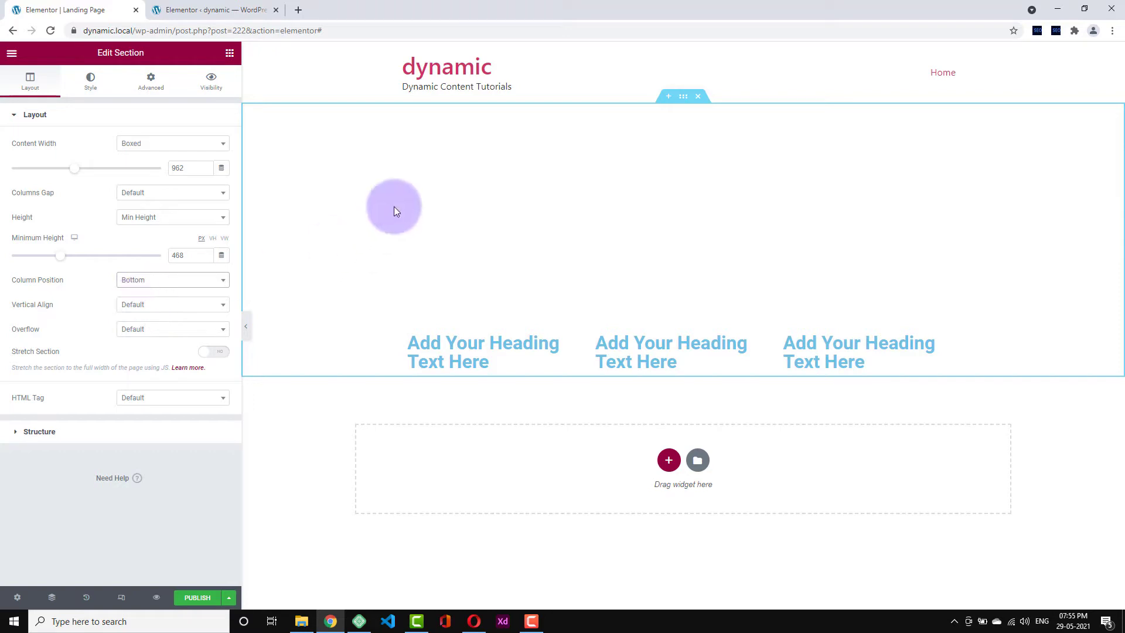
left_click(171, 279)
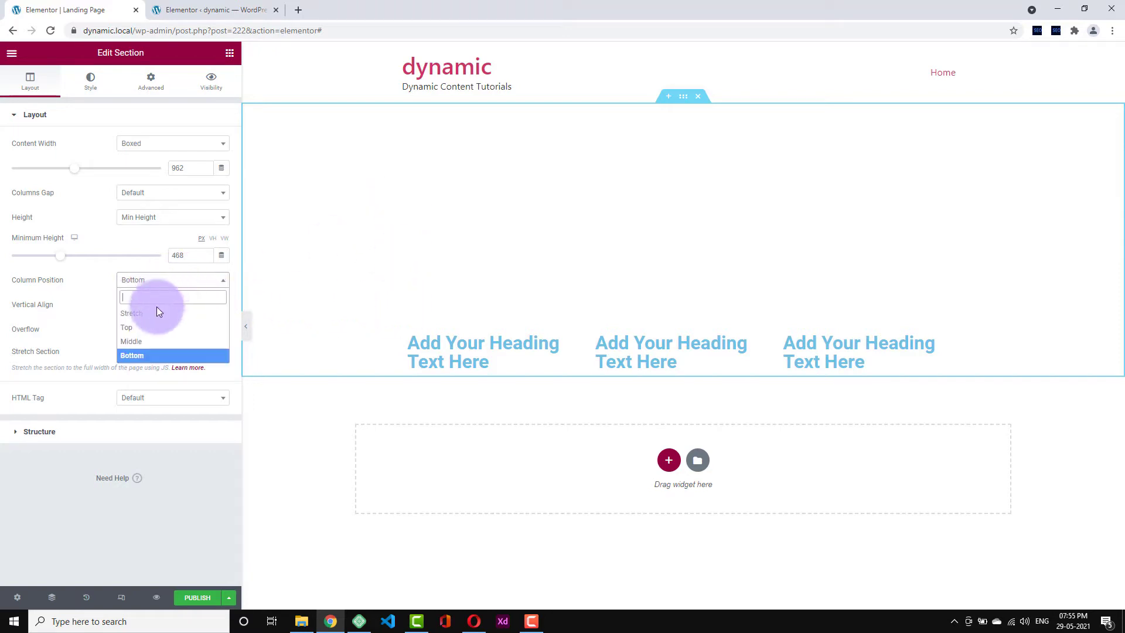
left_click(151, 343)
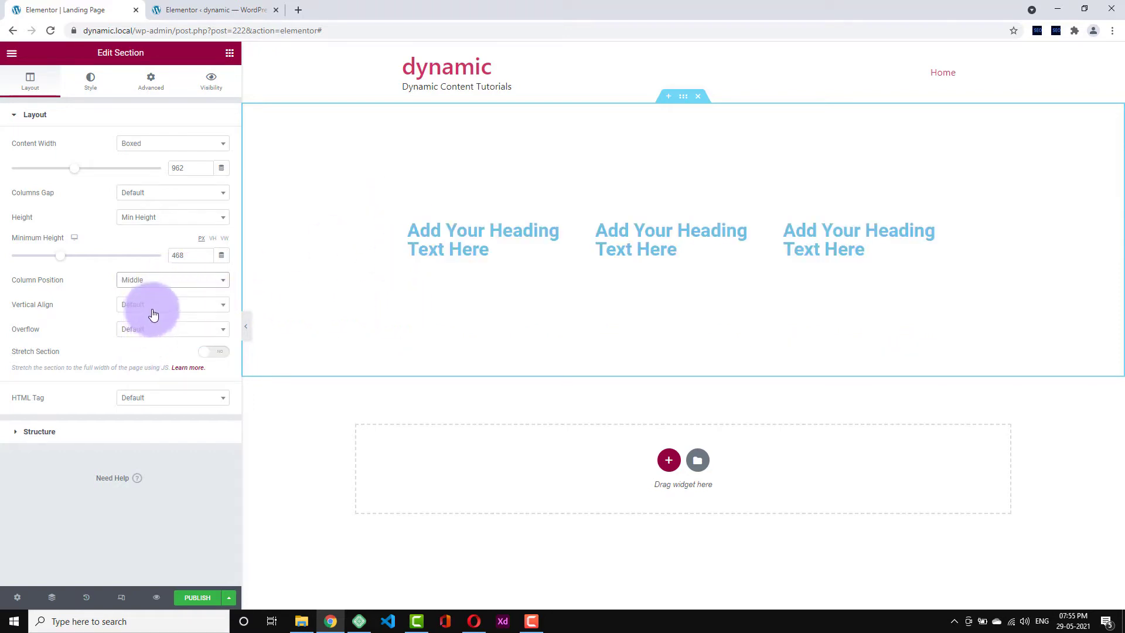
- Set the section's Vertical Align to Top after trying Space Between
left_click(196, 303)
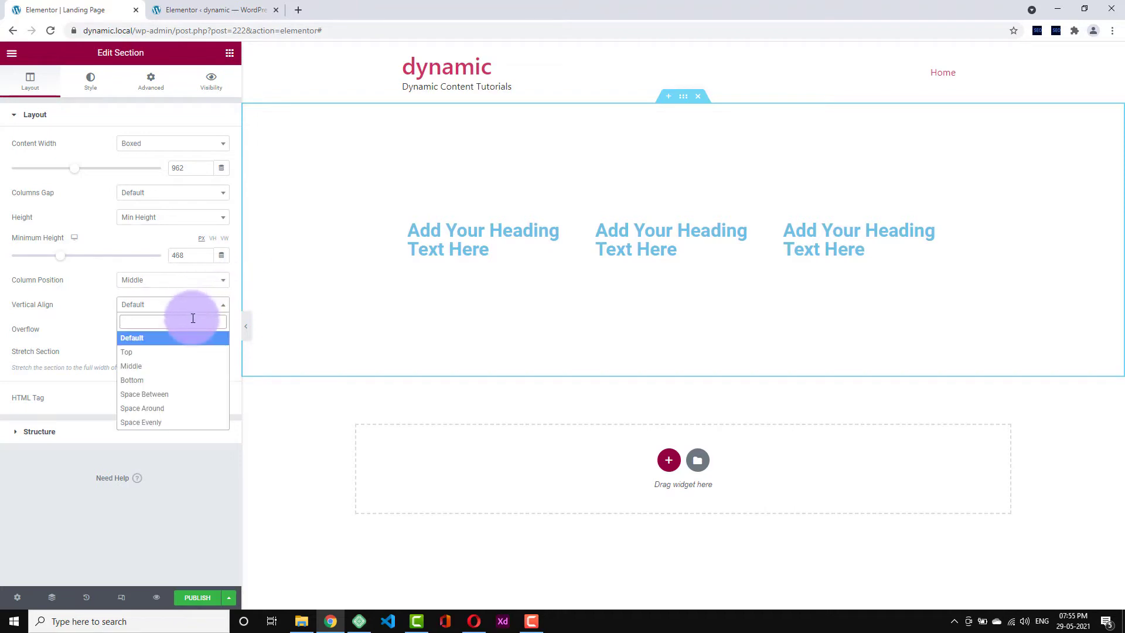
left_click(156, 394)
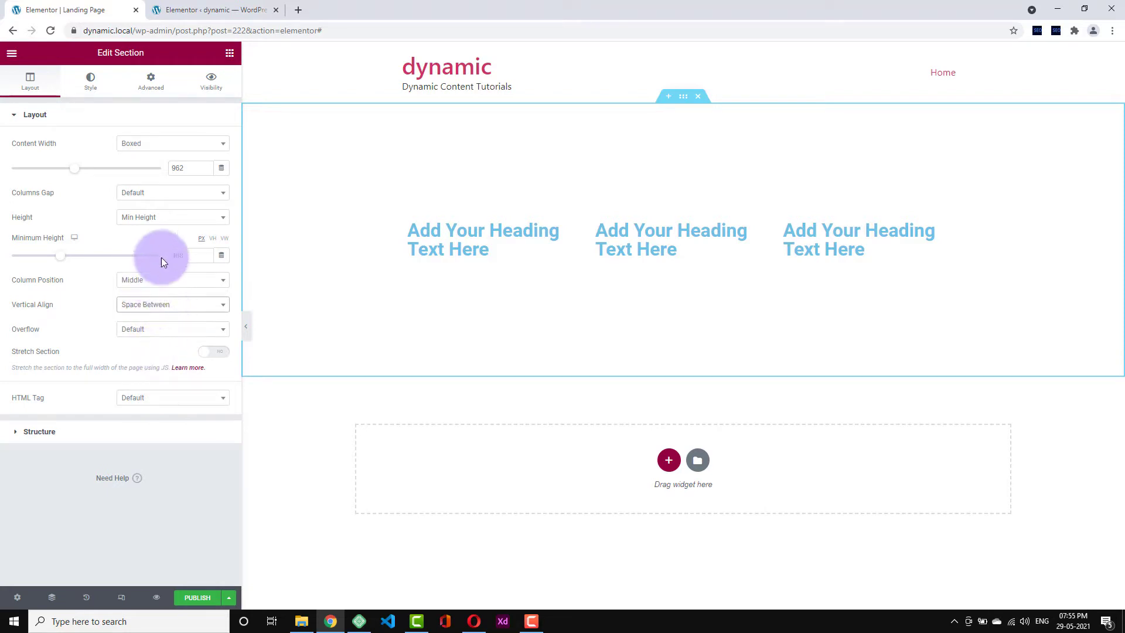
left_click(138, 309)
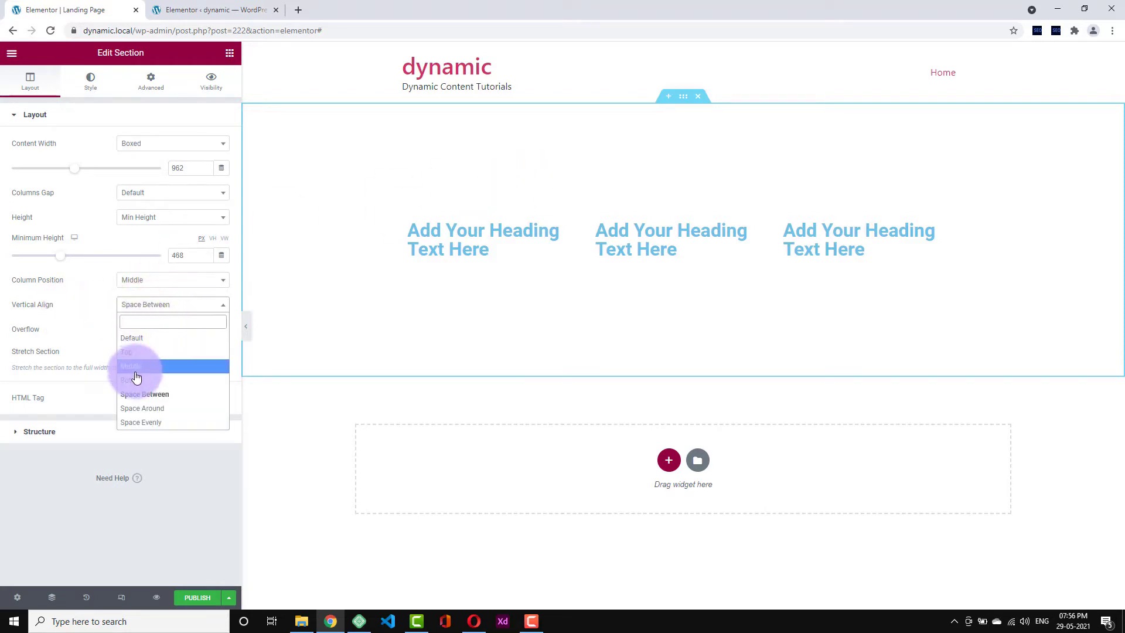
left_click(151, 352)
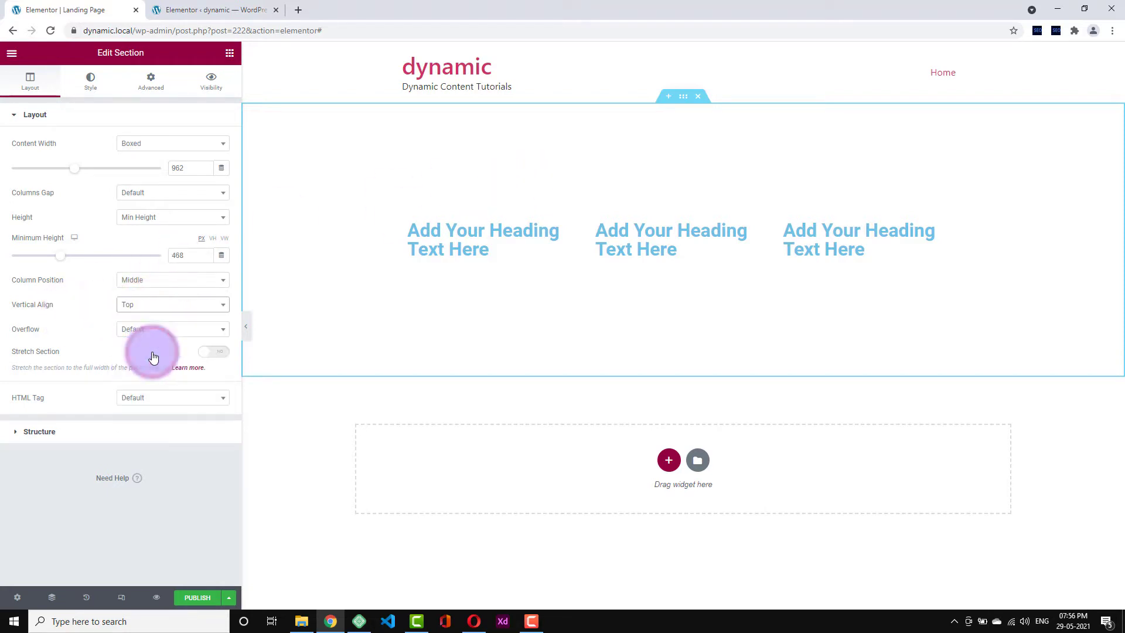
left_click(157, 307)
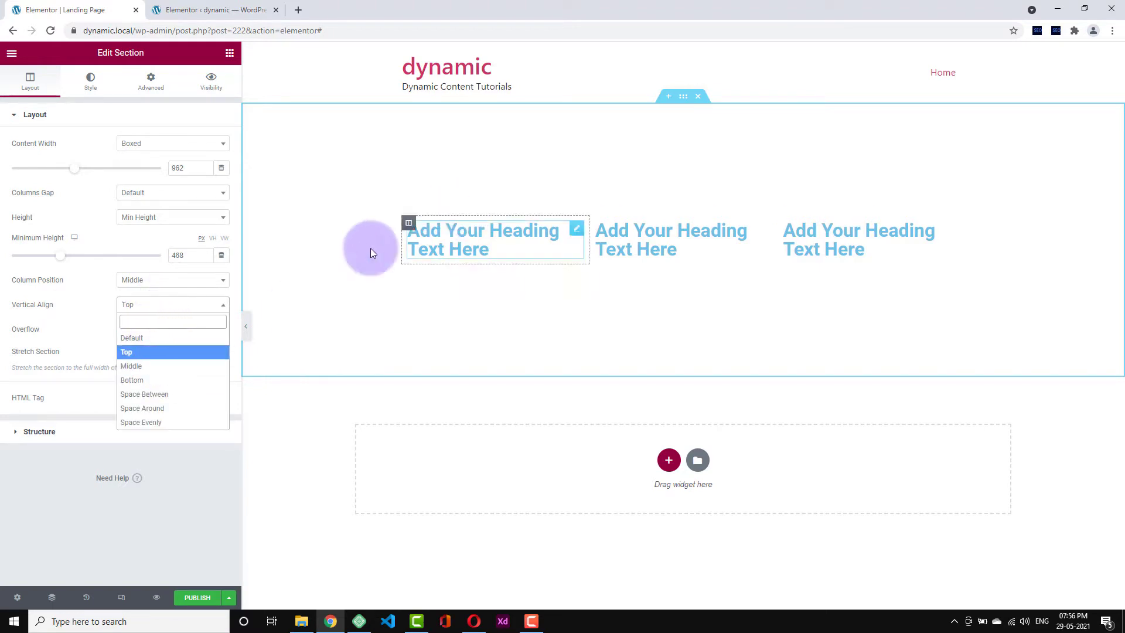
left_click(105, 308)
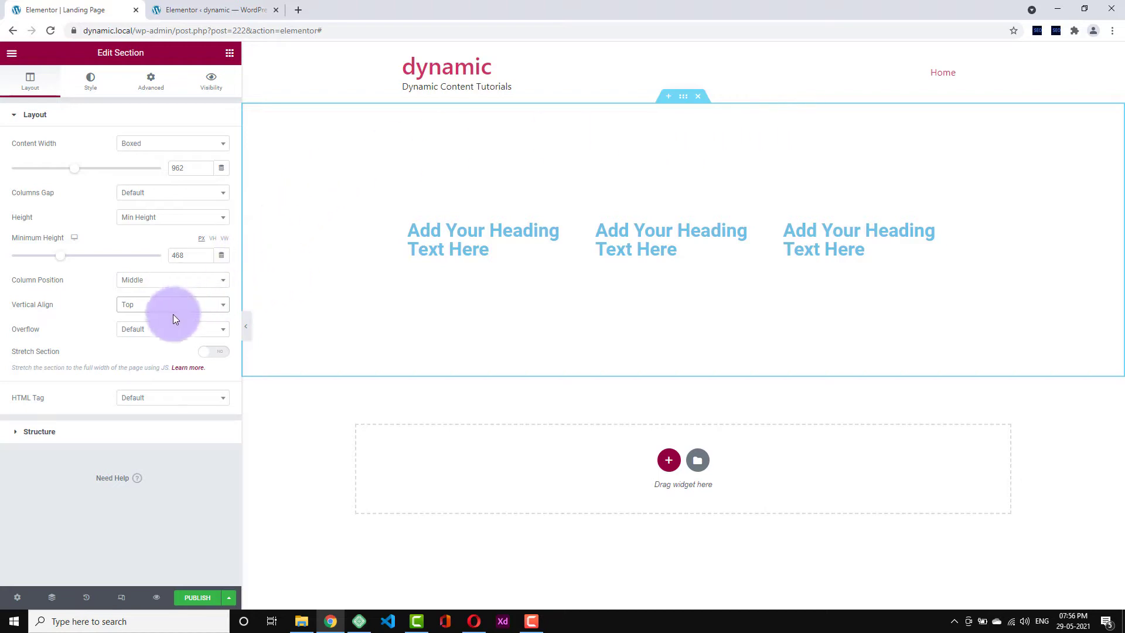
- Leave the section's Overflow setting at Default
left_click(157, 331)
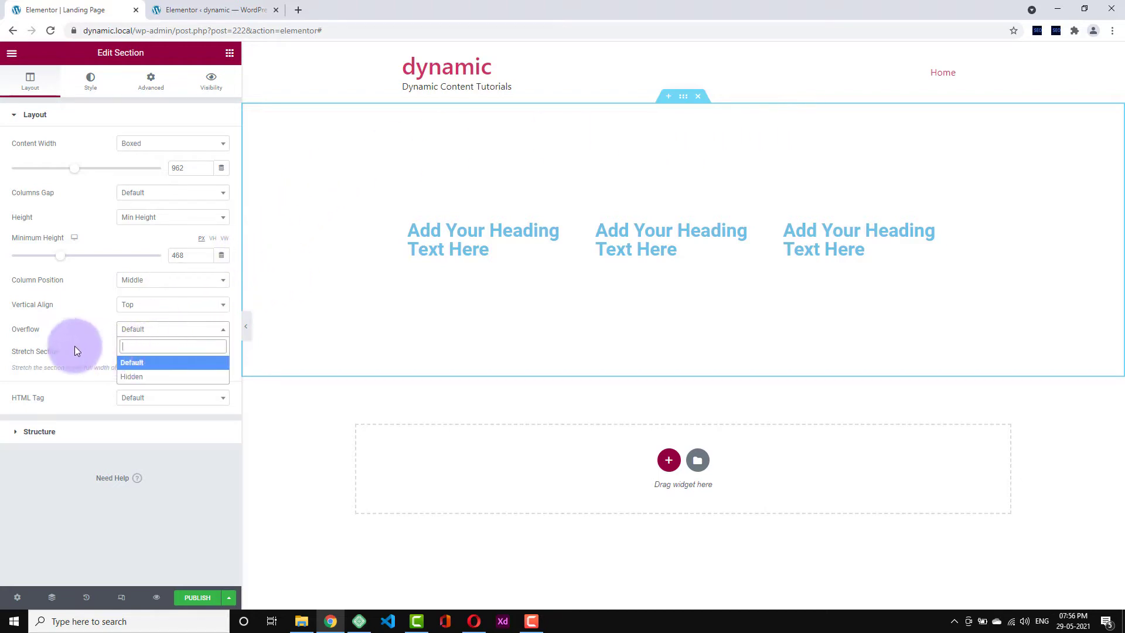
left_click(134, 325)
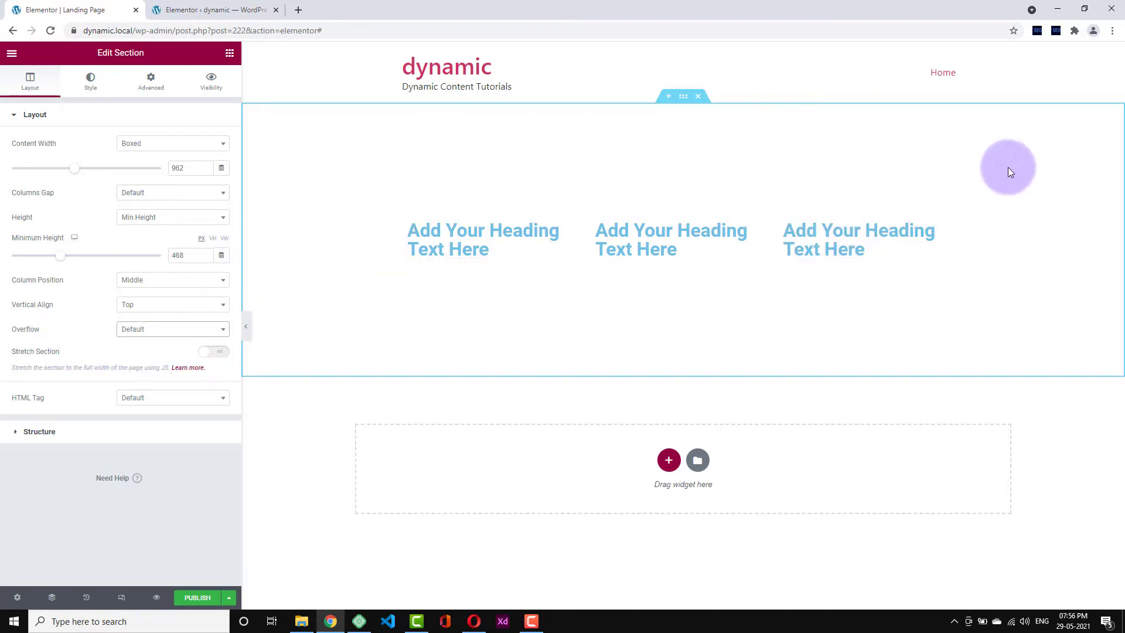
left_click(154, 331)
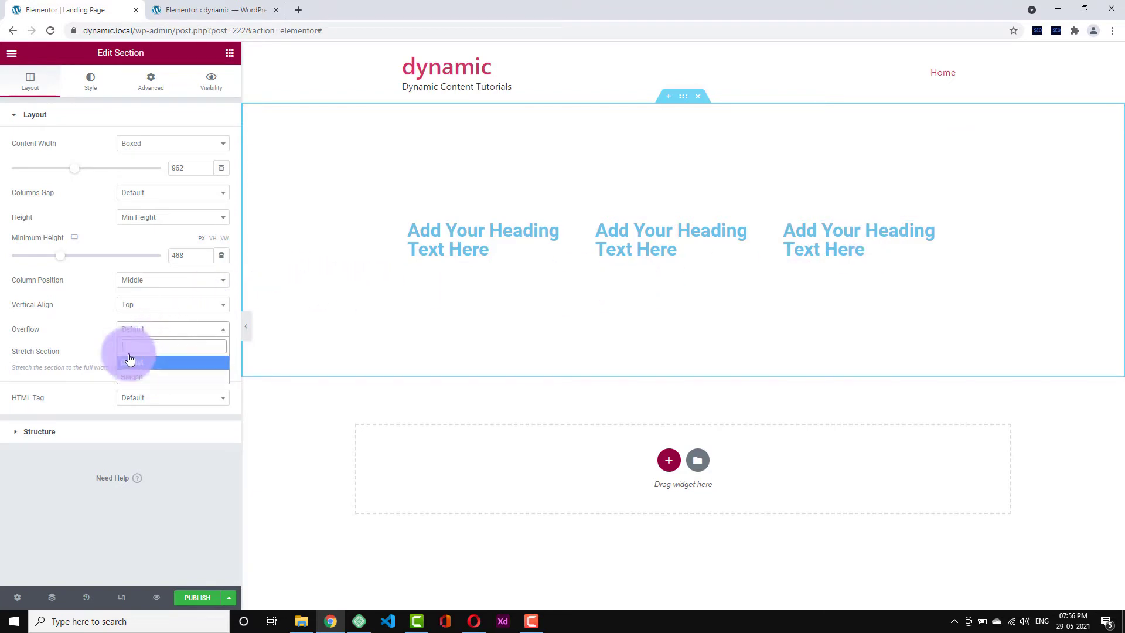
left_click(87, 325)
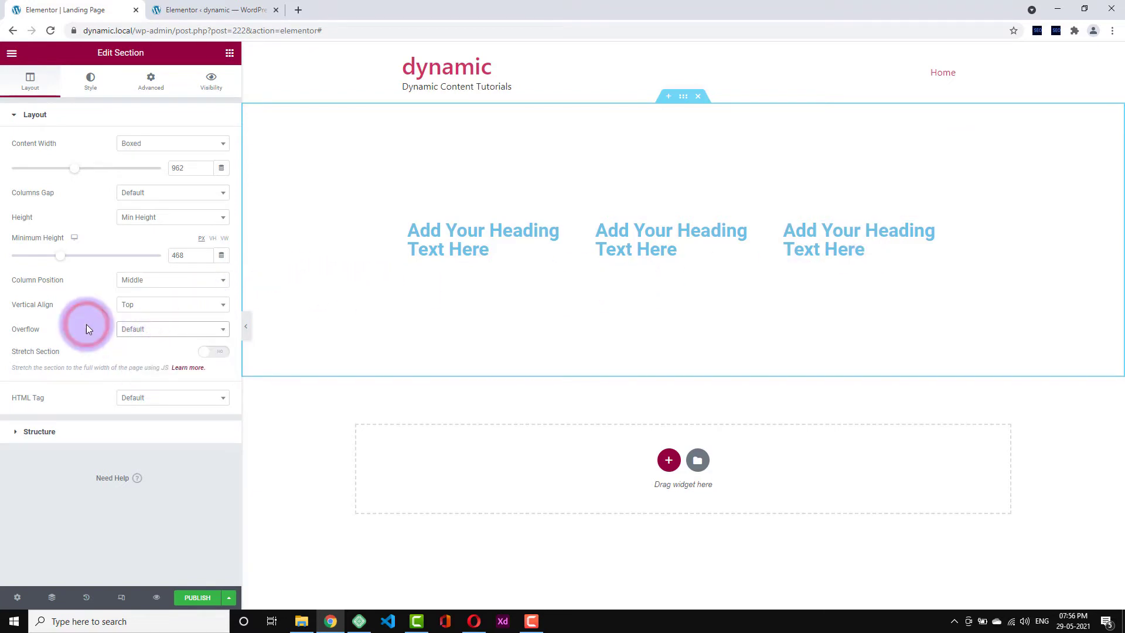
left_click(180, 335)
left_click(173, 334)
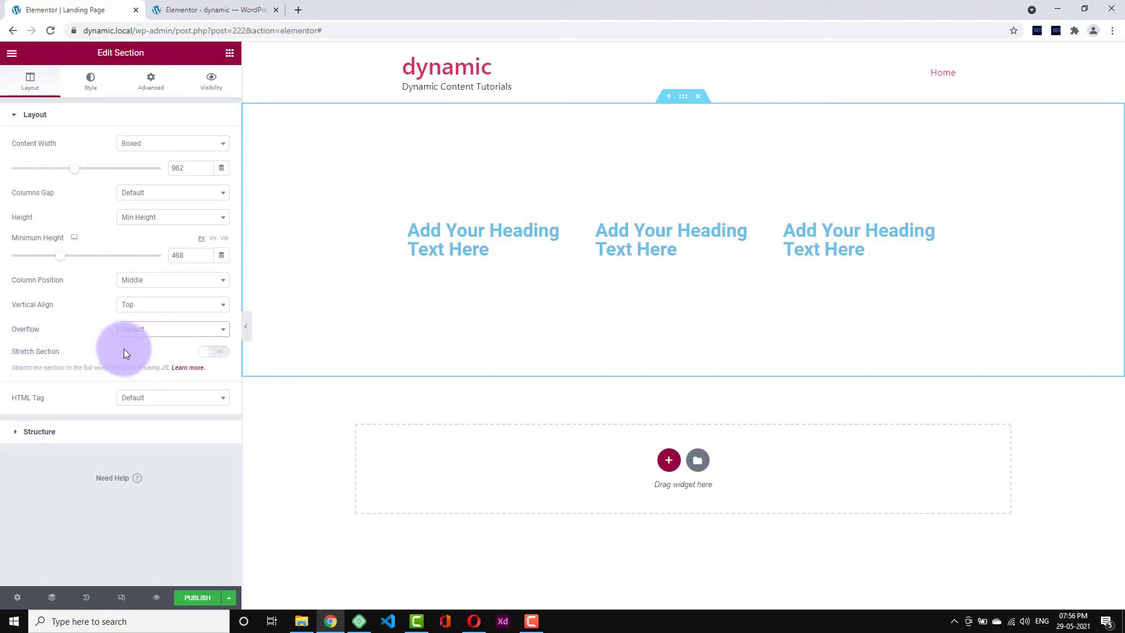
left_click(211, 355)
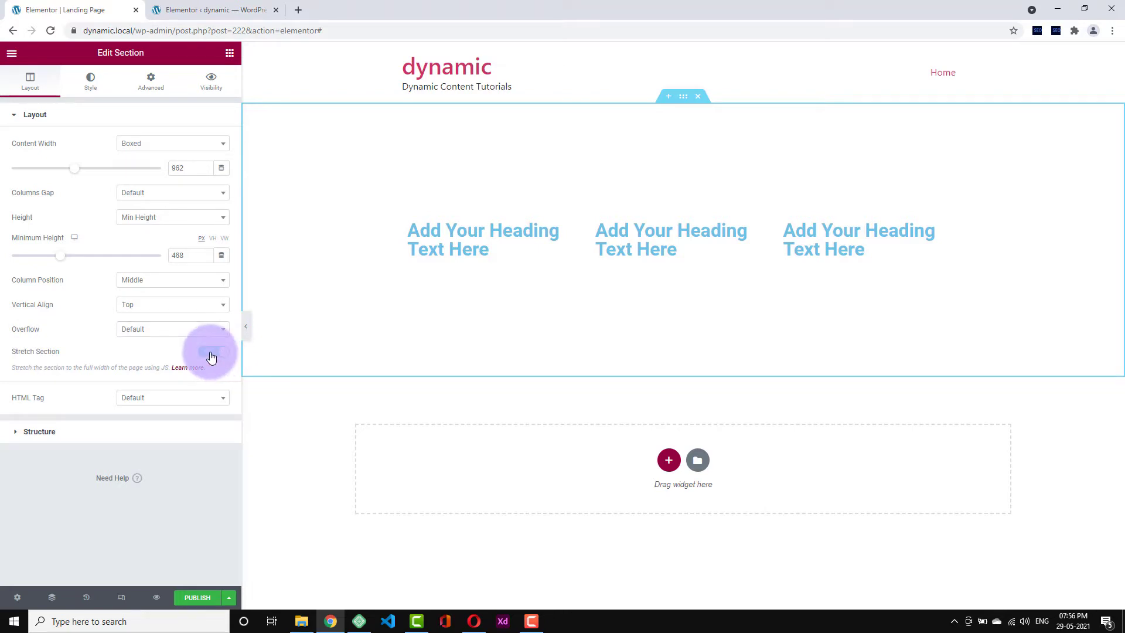
left_click(211, 356)
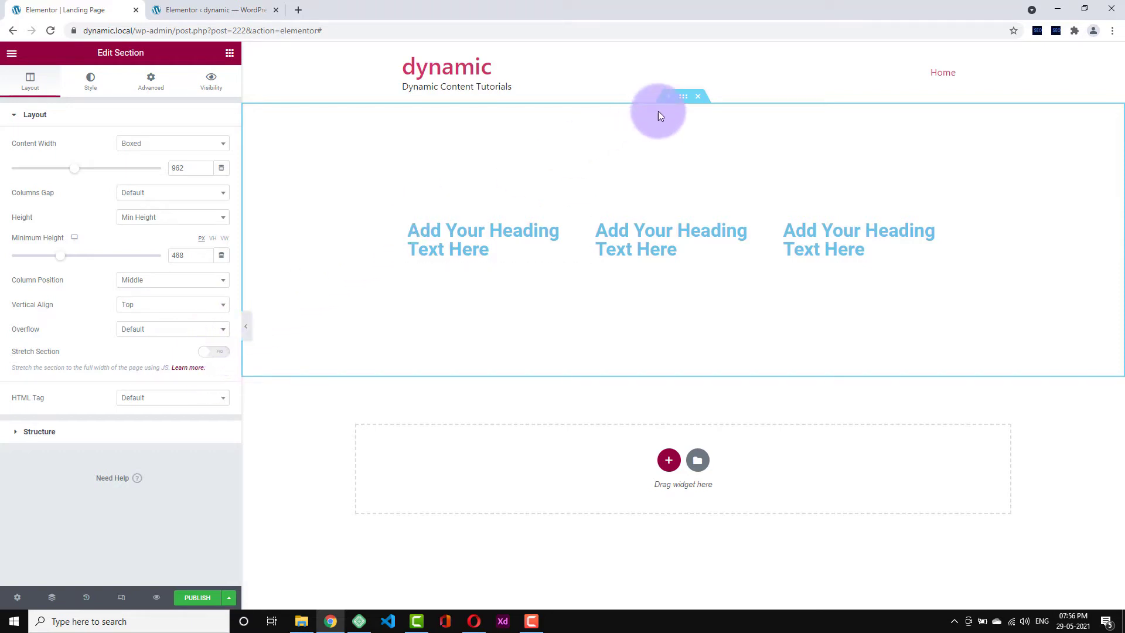
left_click(206, 148)
left_click(151, 189)
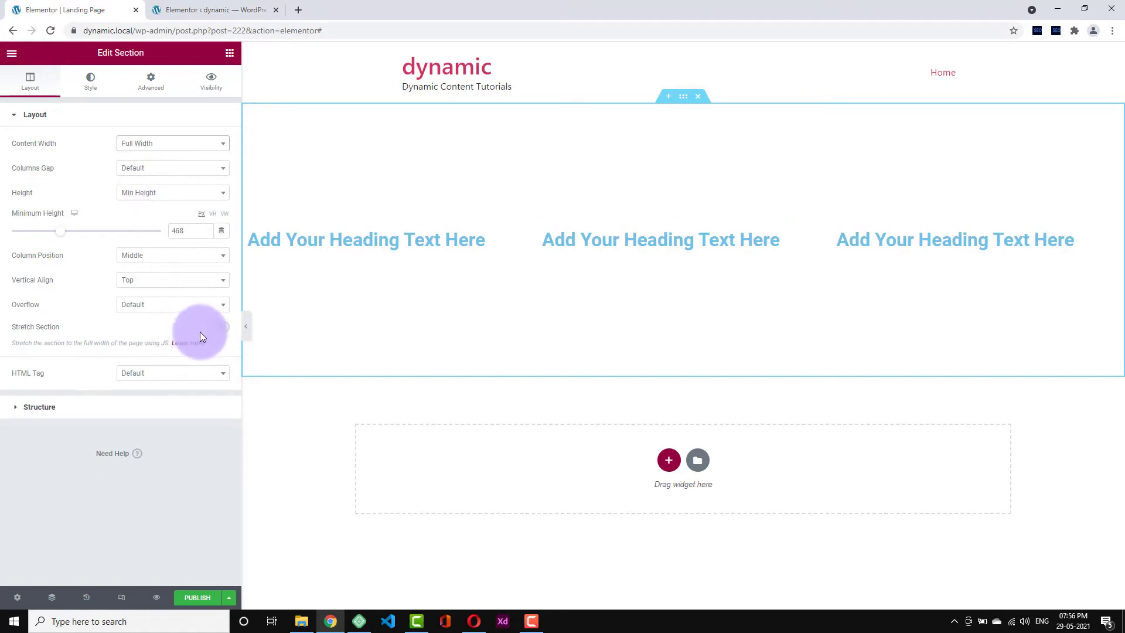
left_click(214, 327)
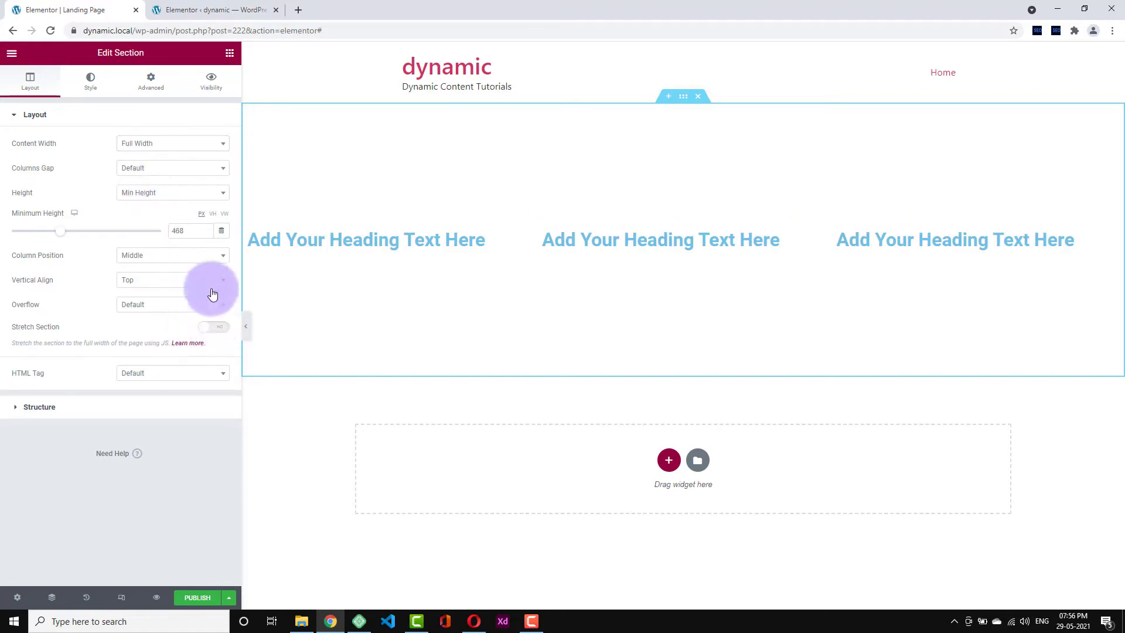
left_click(158, 146)
left_click(153, 178)
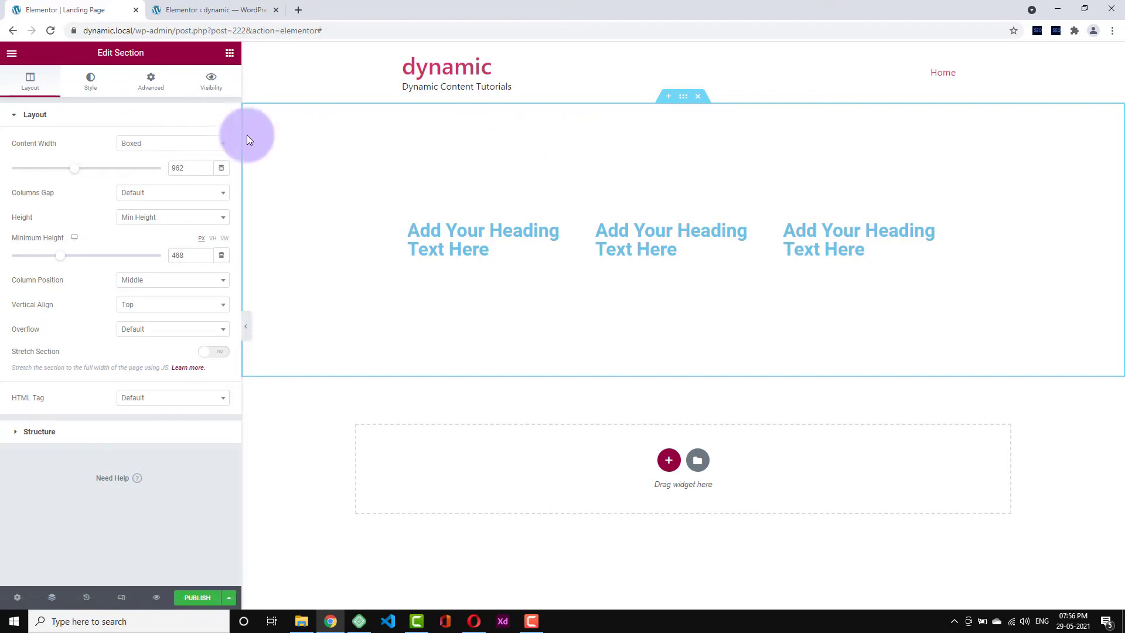
- Give the section a classic dark grey #3C3C3C background colour
left_click(94, 93)
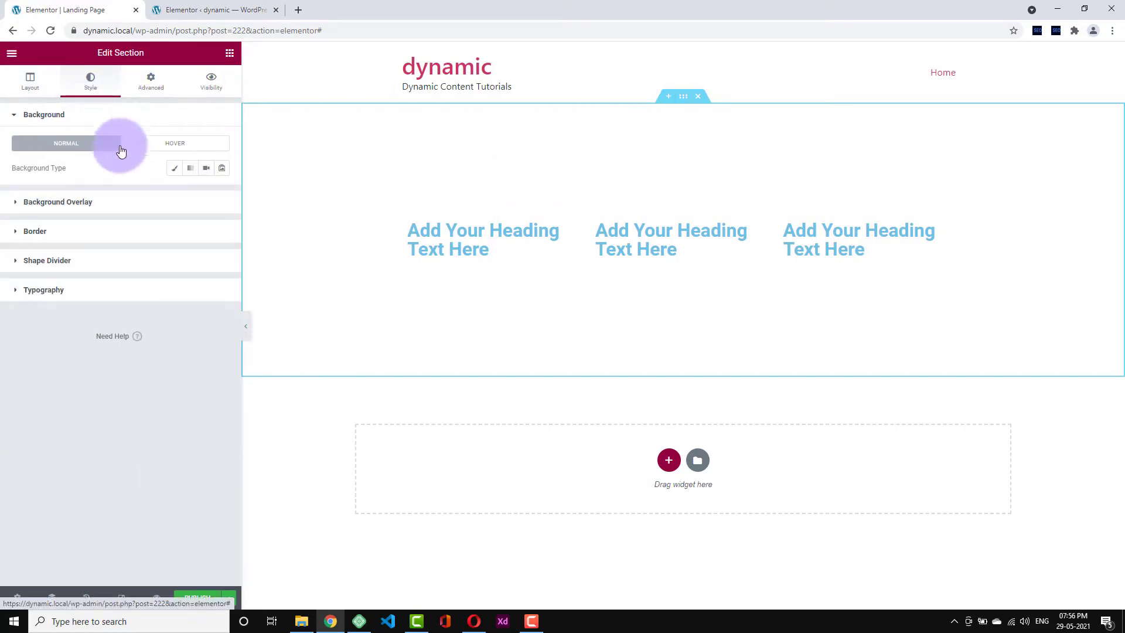
left_click(177, 171)
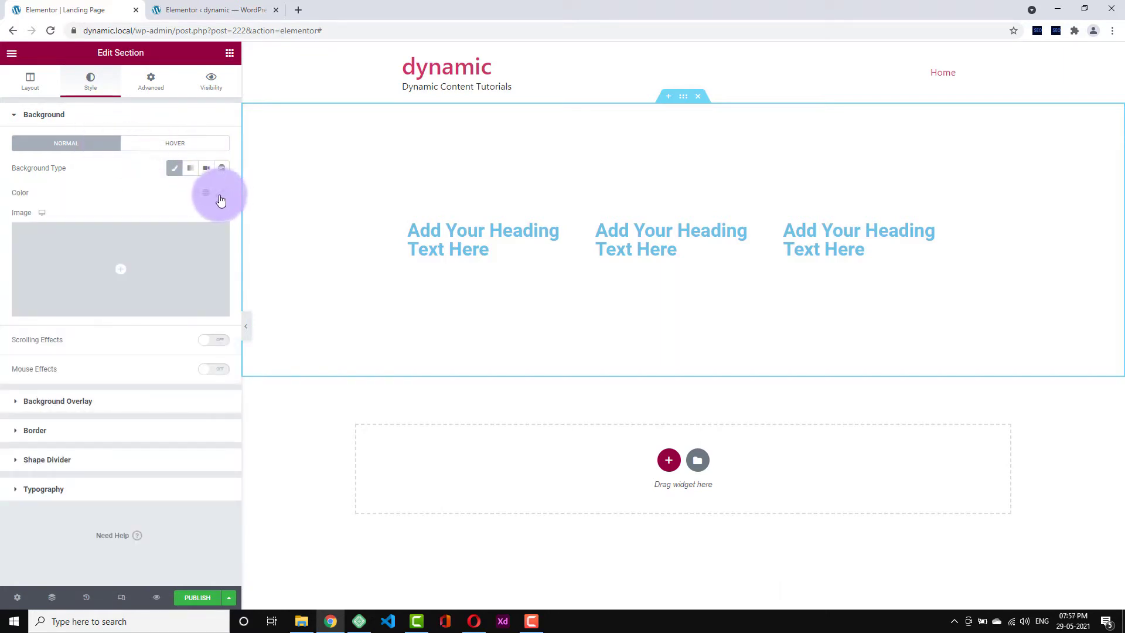
left_click(222, 192)
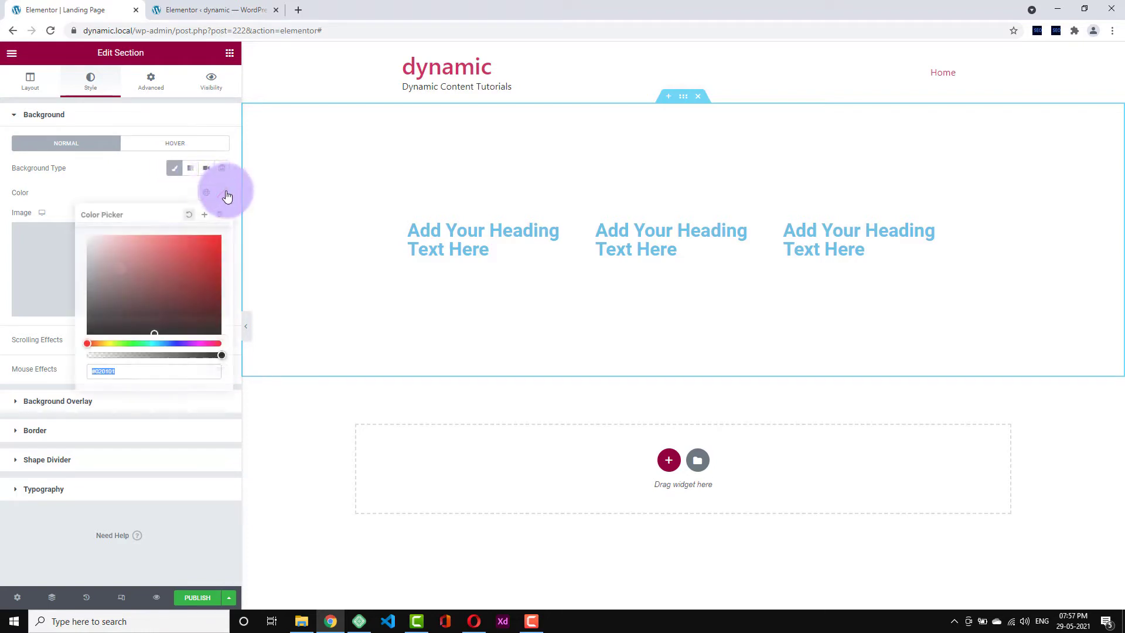
mouse_move(139, 276)
left_mouse_down()
mouse_move(82, 256)
mouse_move(63, 311)
left_mouse_up()
left_click(121, 193)
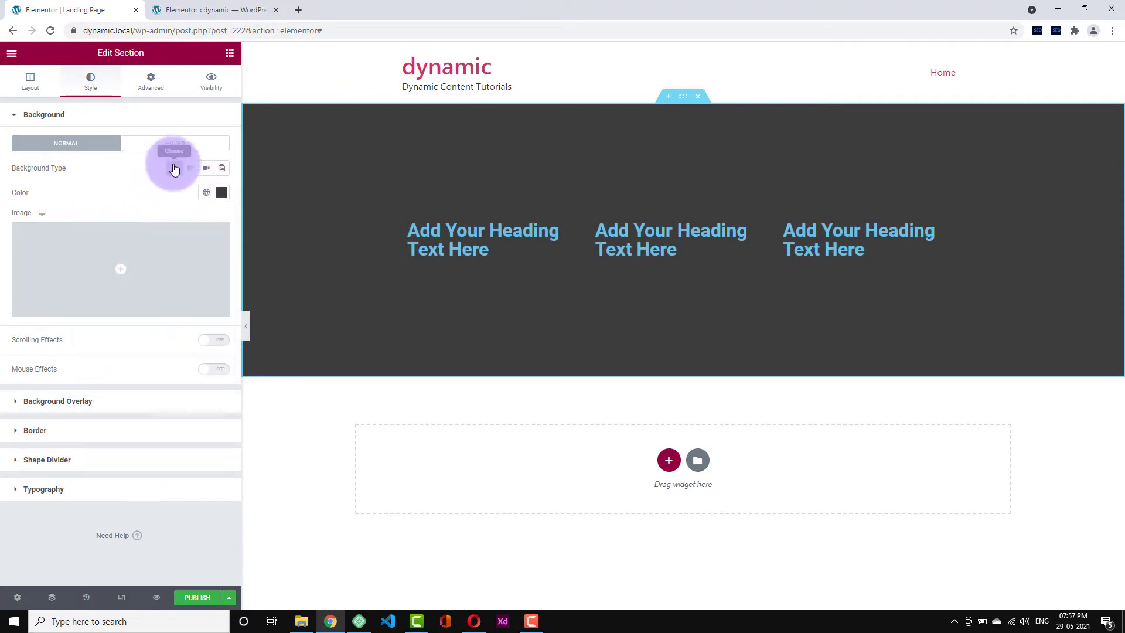
left_click(174, 168)
left_click(174, 169)
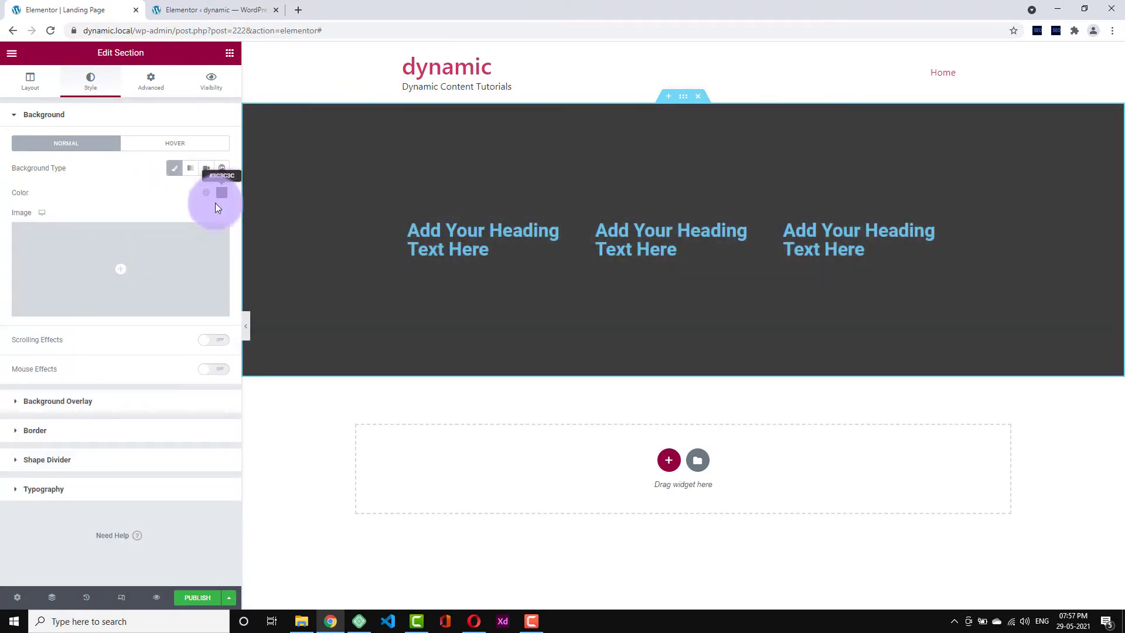
mouse_move(175, 243)
left_click(174, 169)
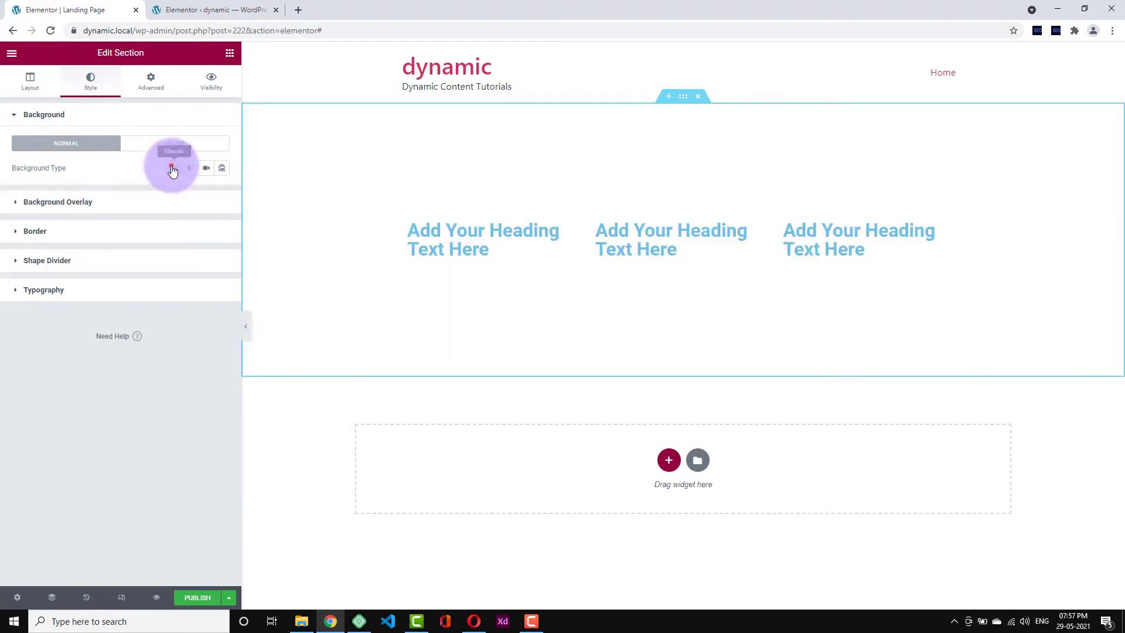
left_click(174, 168)
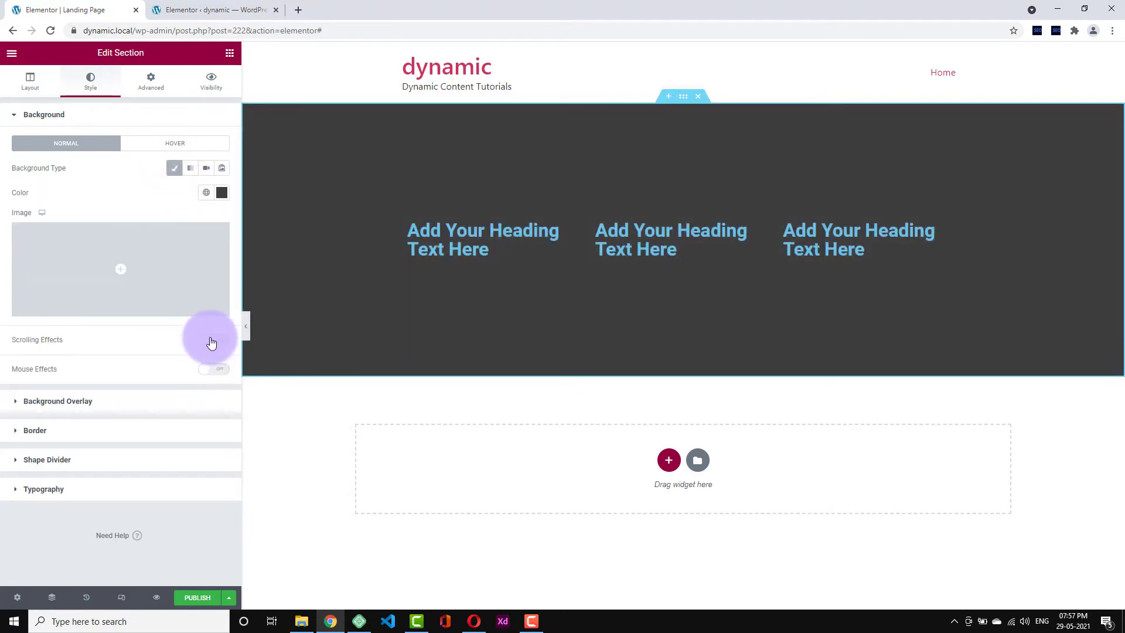
- Try Scrolling Effects with a slightly faster vertical scroll, then switch them off
left_click(212, 341)
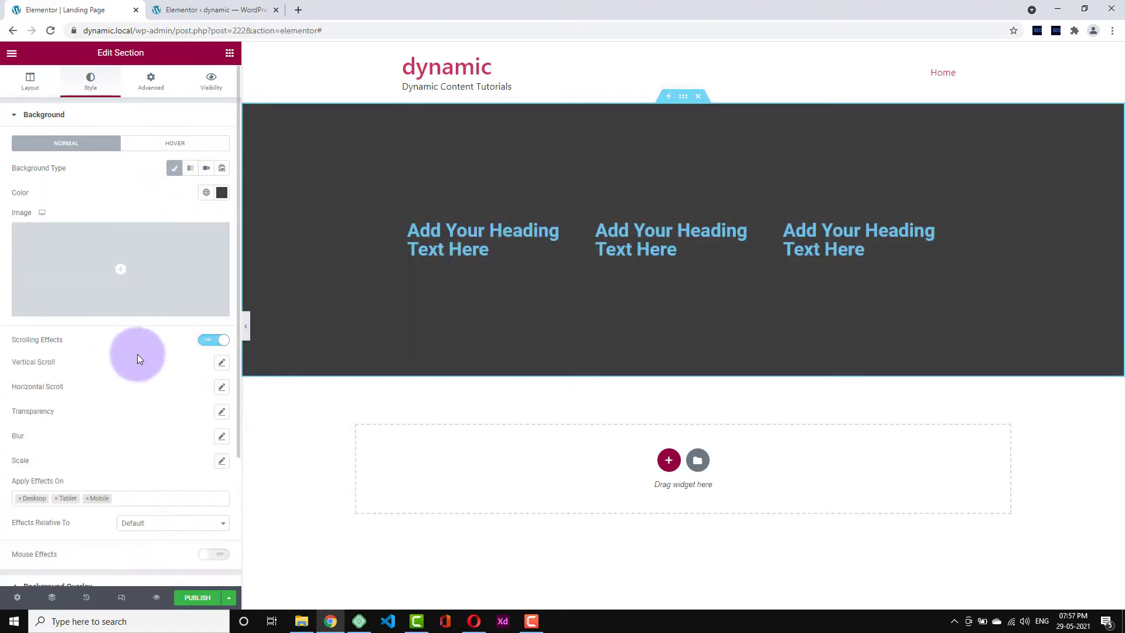
left_click(221, 363)
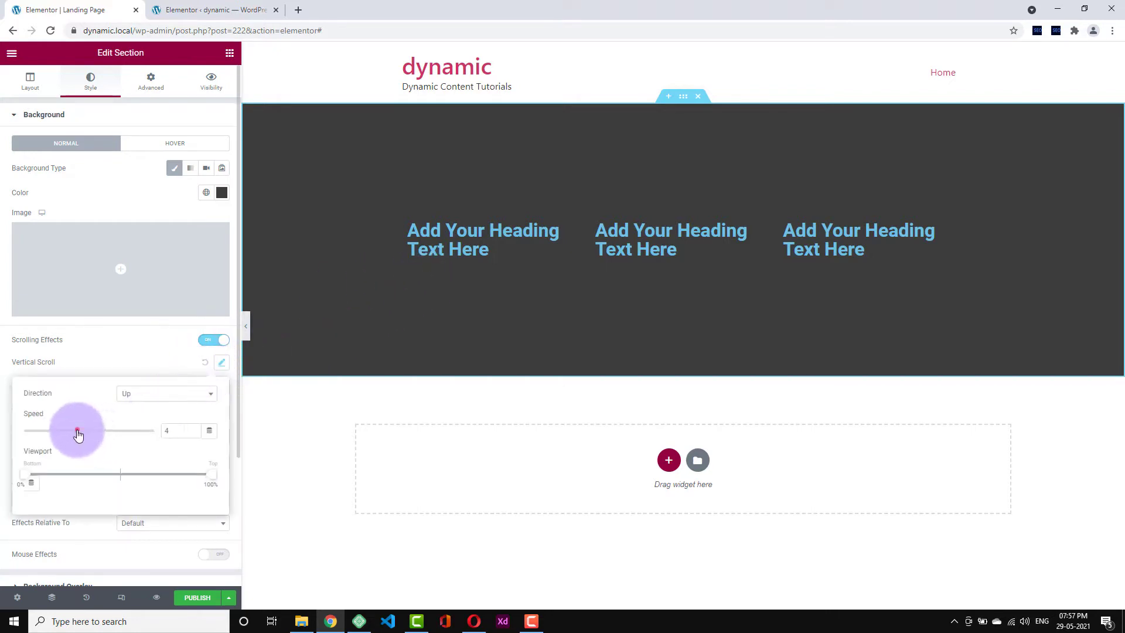
left_click_drag(78, 434, 75, 436)
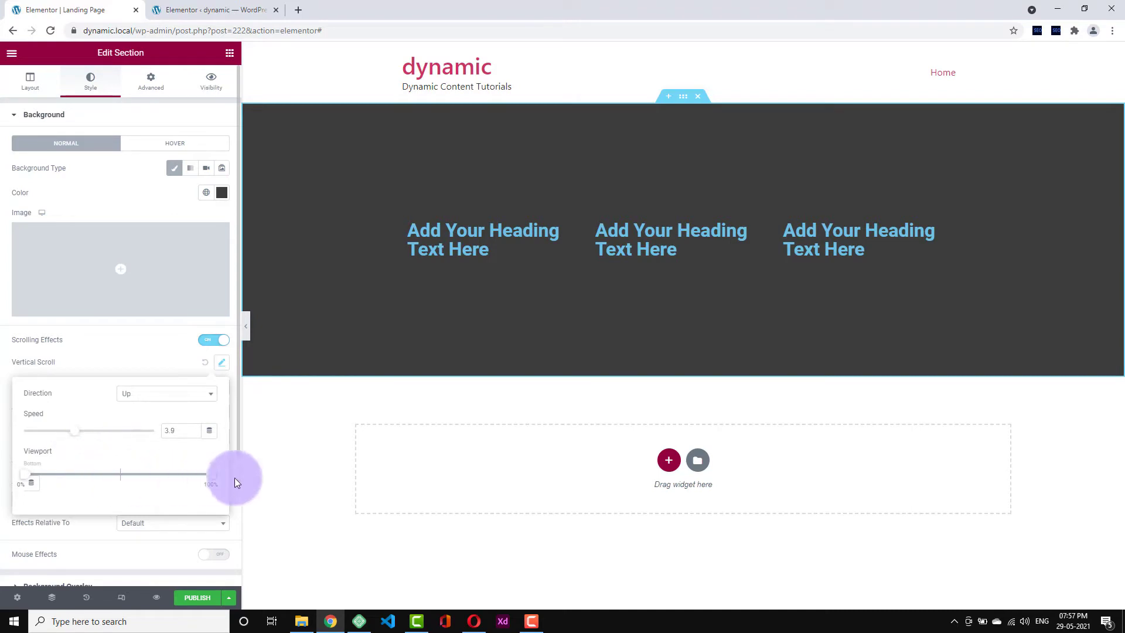
left_click(159, 208)
left_click(213, 341)
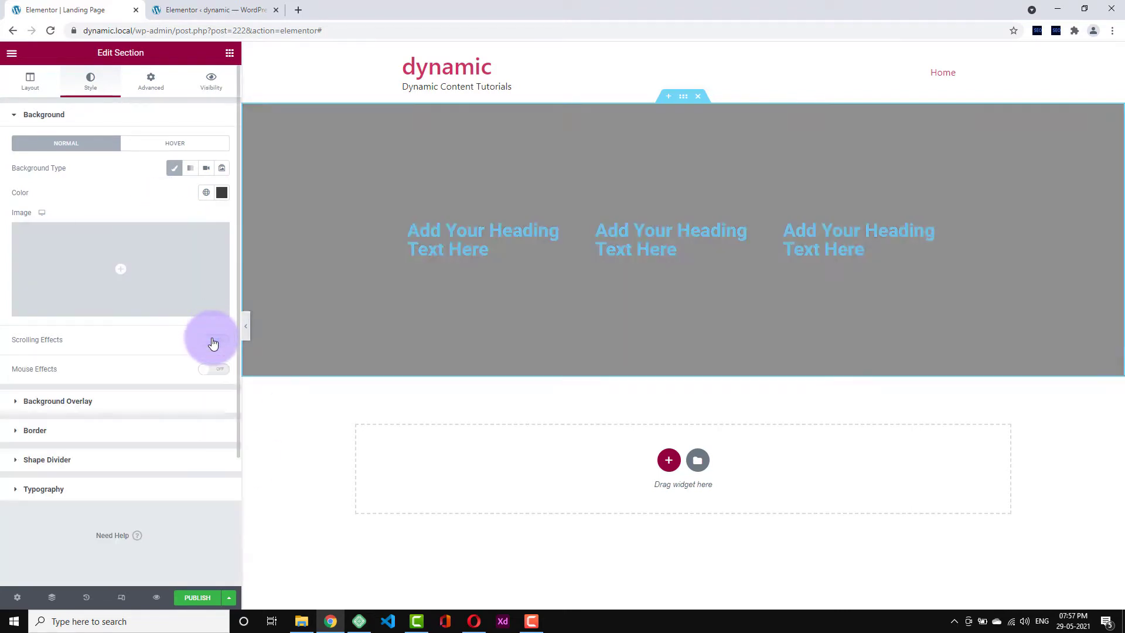
left_click(213, 341)
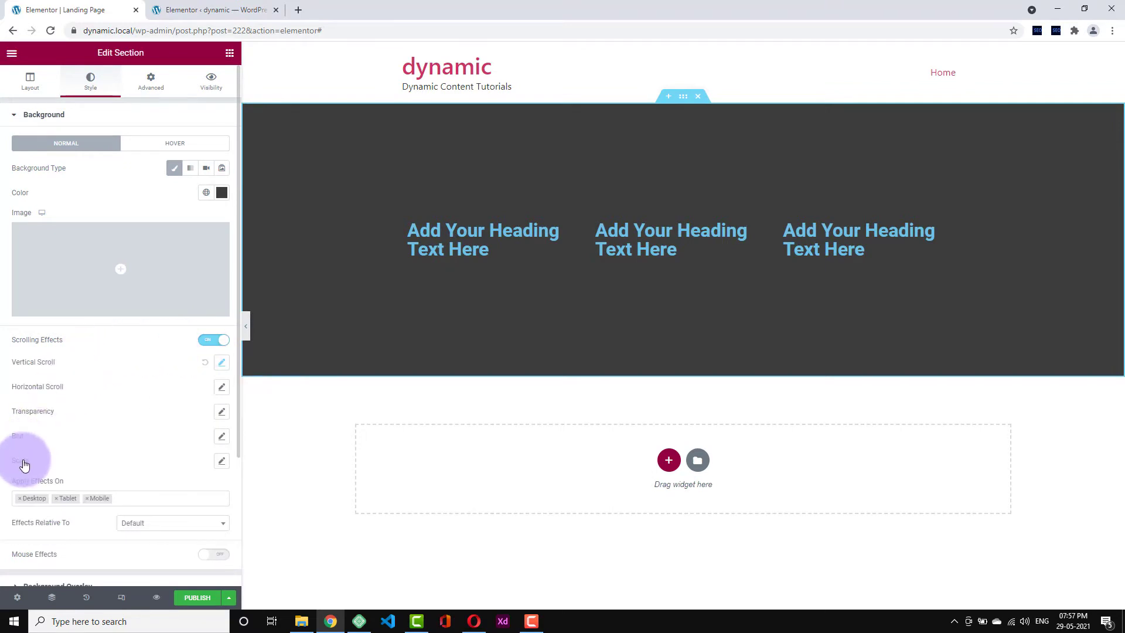
left_click(216, 345)
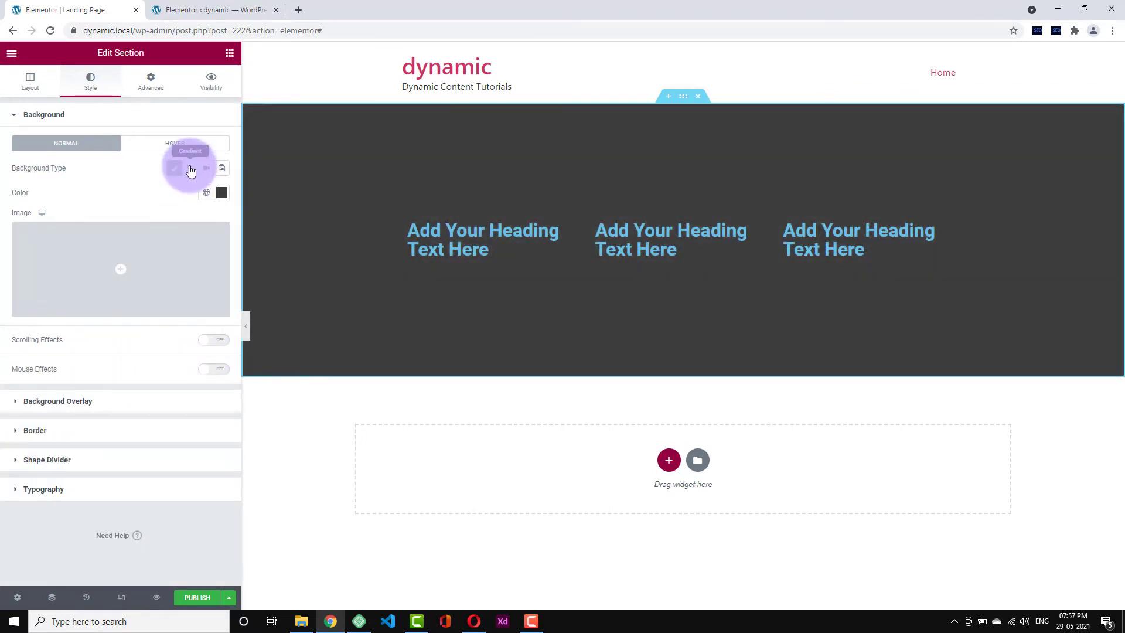
- Make the background a 310° gradient from purple to light blue #29B8F2
left_click(190, 169)
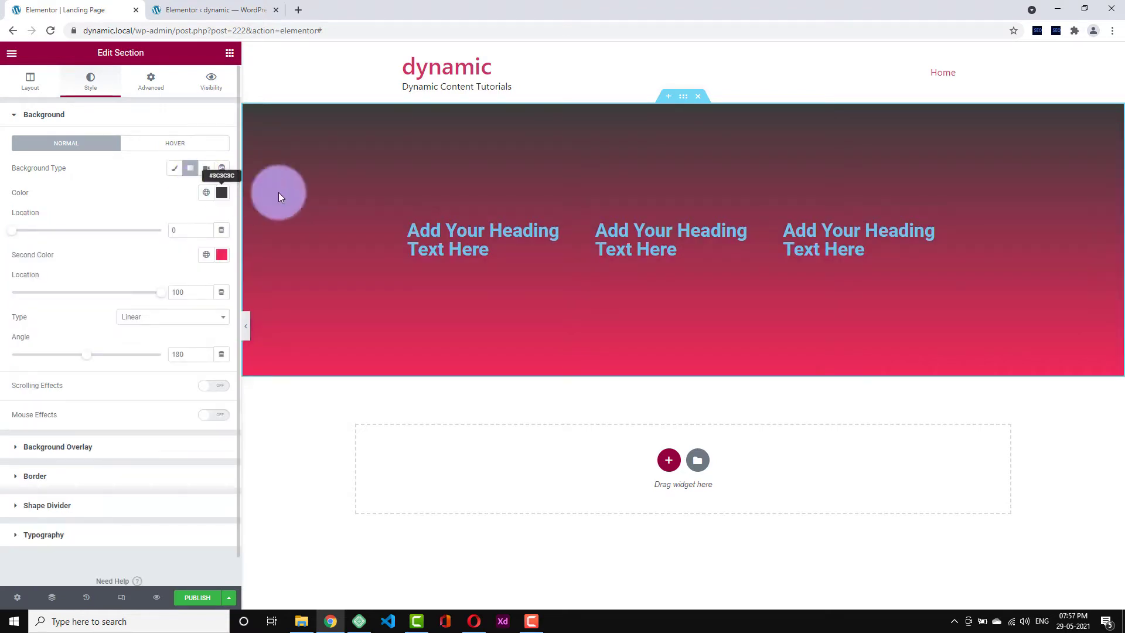
left_click(222, 196)
type("#FF6262")
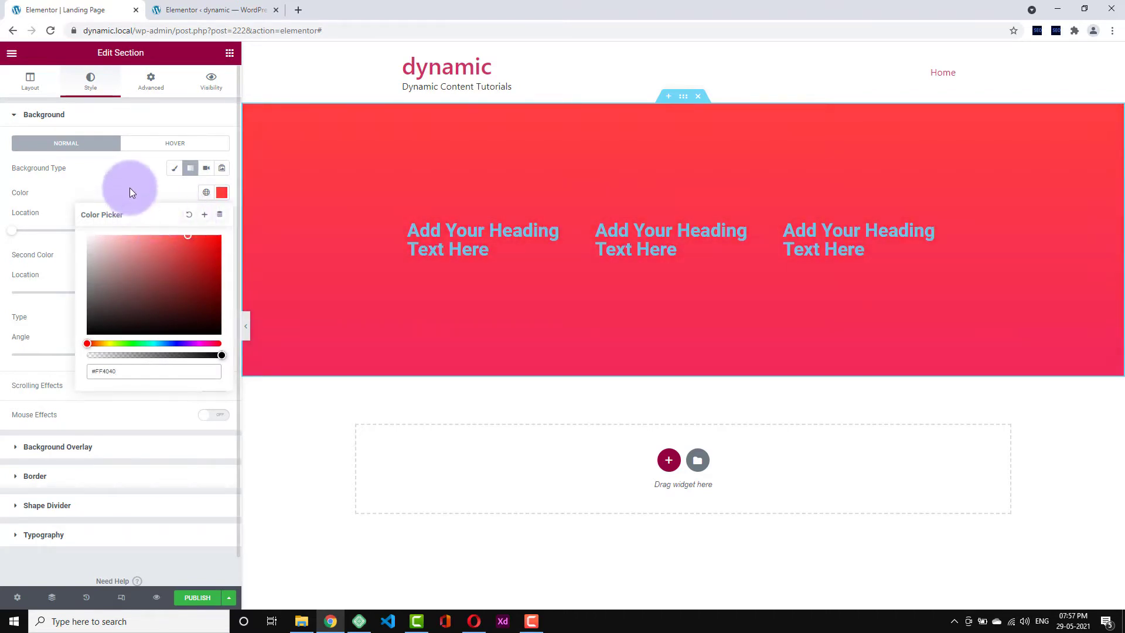
left_click(126, 200)
left_click_drag(88, 355, 141, 355)
left_click(222, 254)
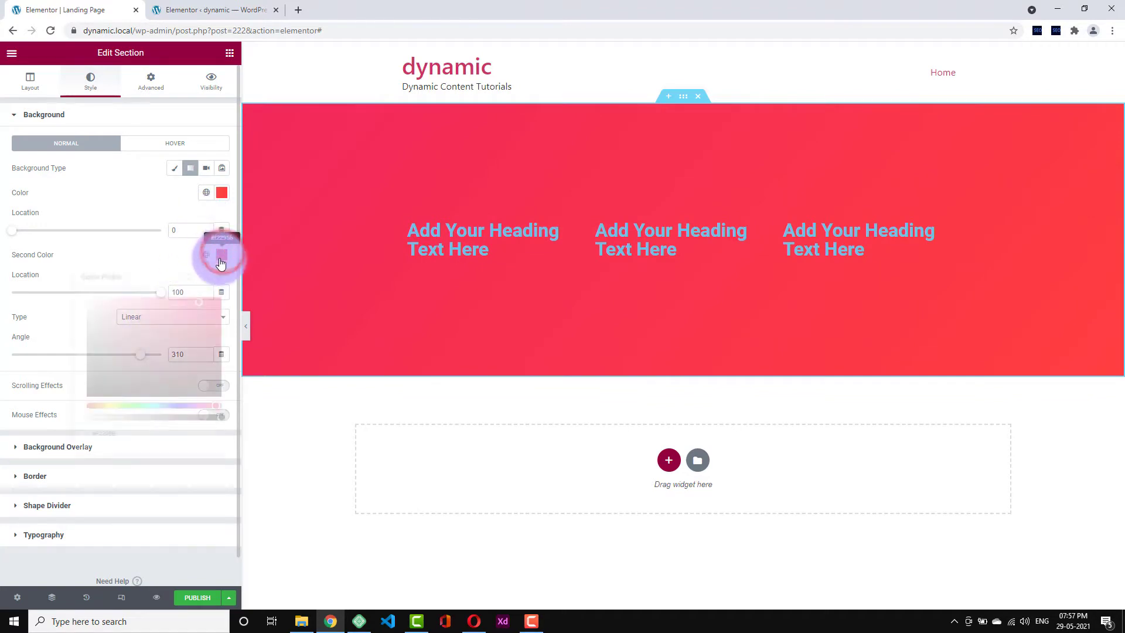
left_click(160, 406)
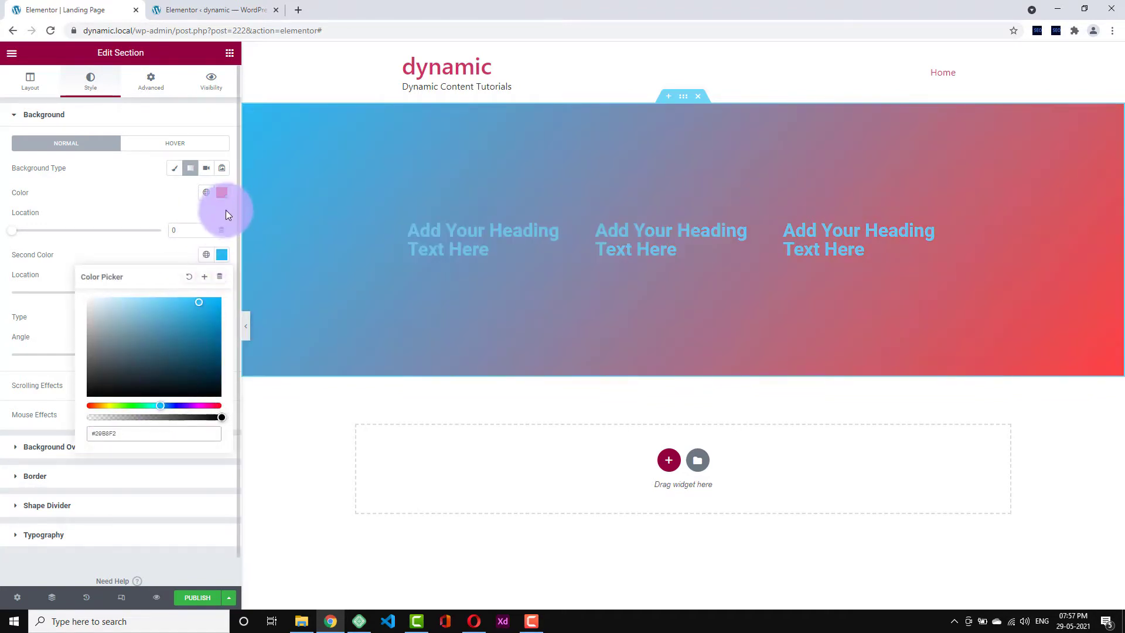
left_click(221, 193)
left_click(181, 343)
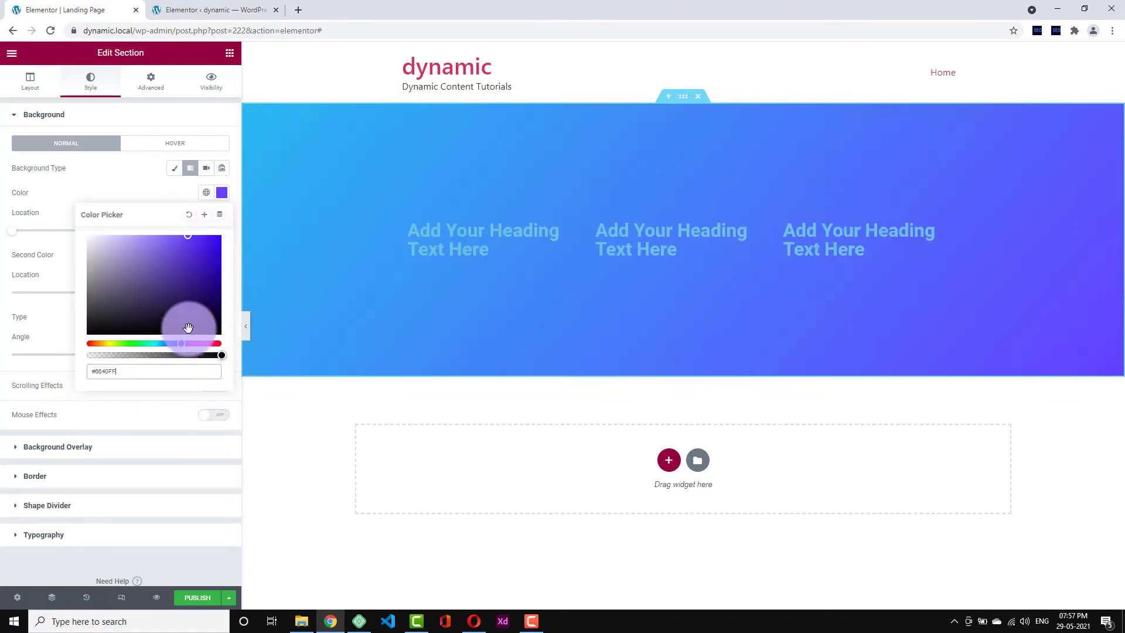
left_click(128, 192)
- Make the first heading's text colour white
left_click(468, 220)
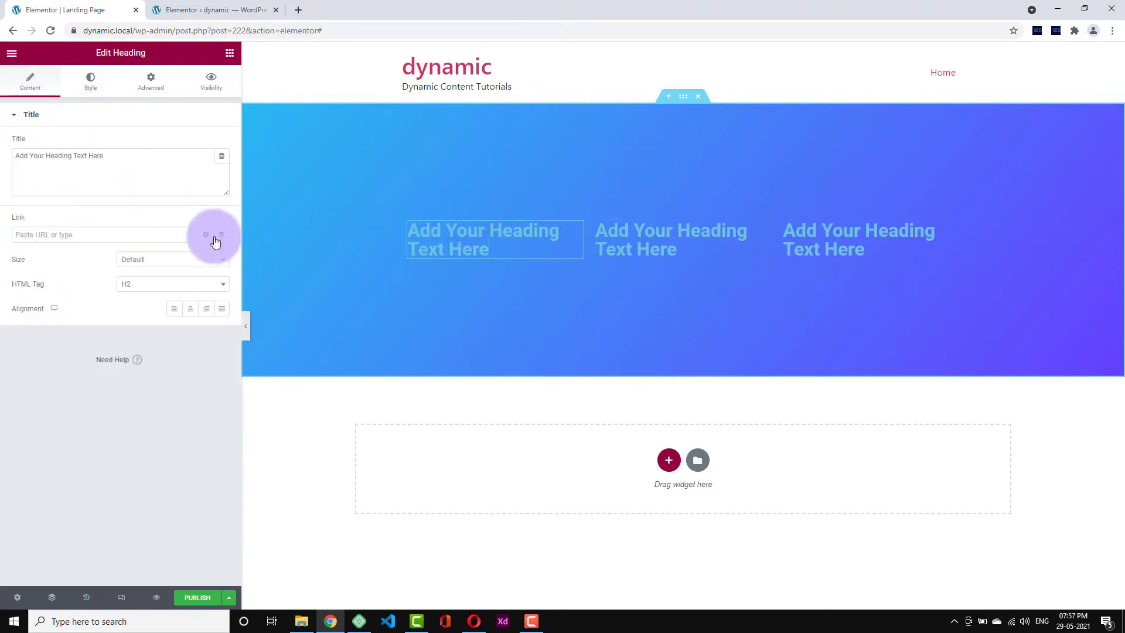
left_click(97, 93)
left_click(221, 143)
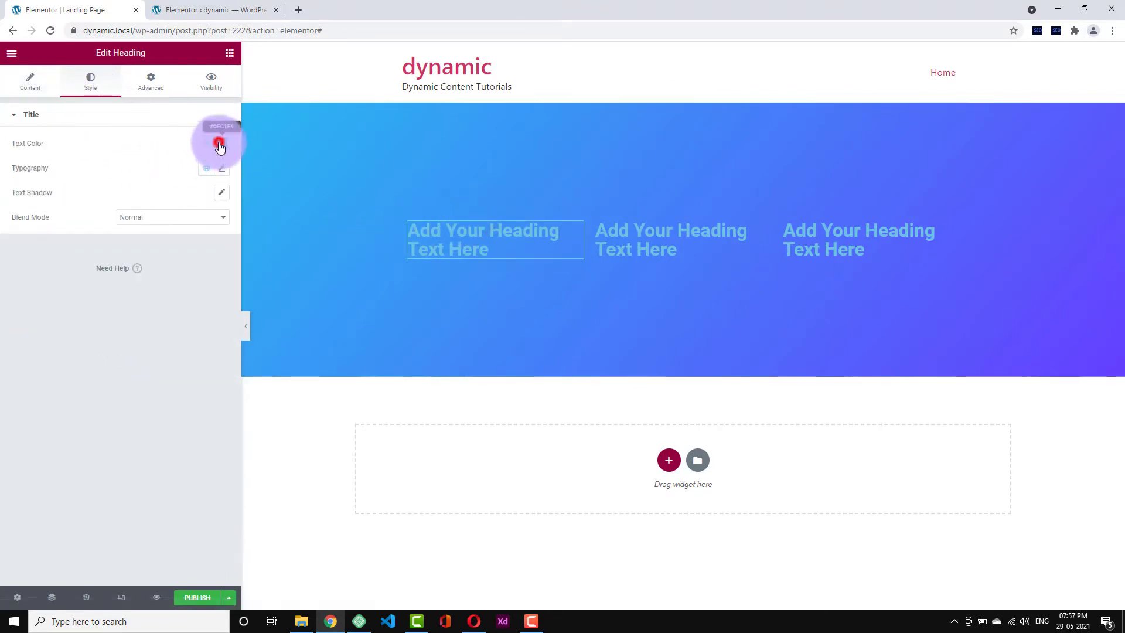
left_click(89, 187)
left_click(58, 126)
- Copy the first heading's white style and paste it onto the second and third headings
left_click(673, 239)
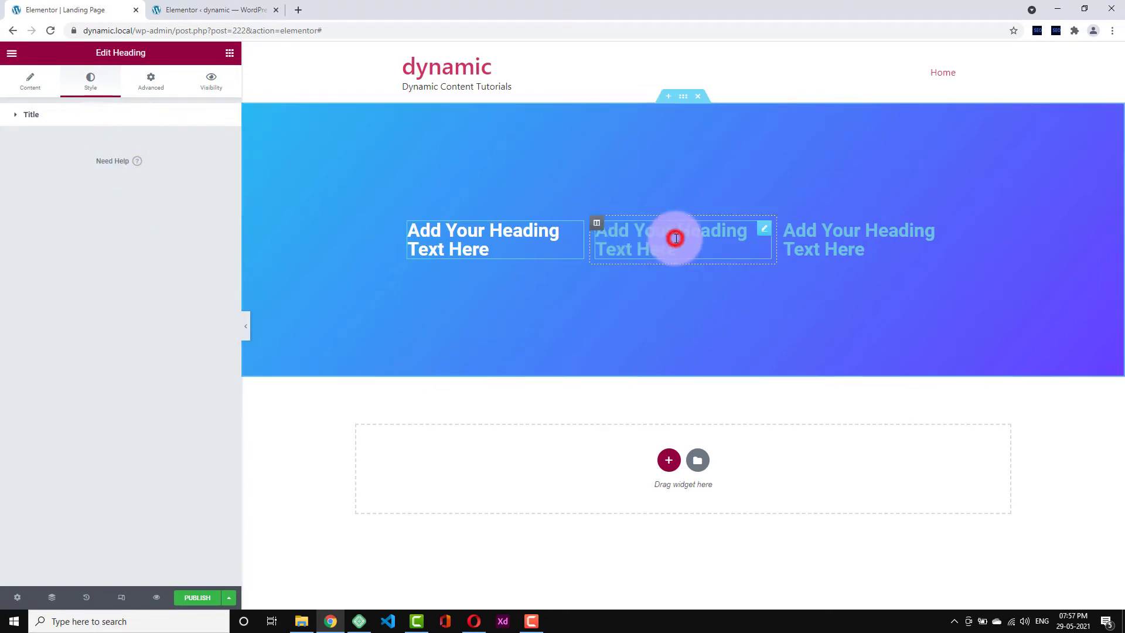
right_click(471, 255)
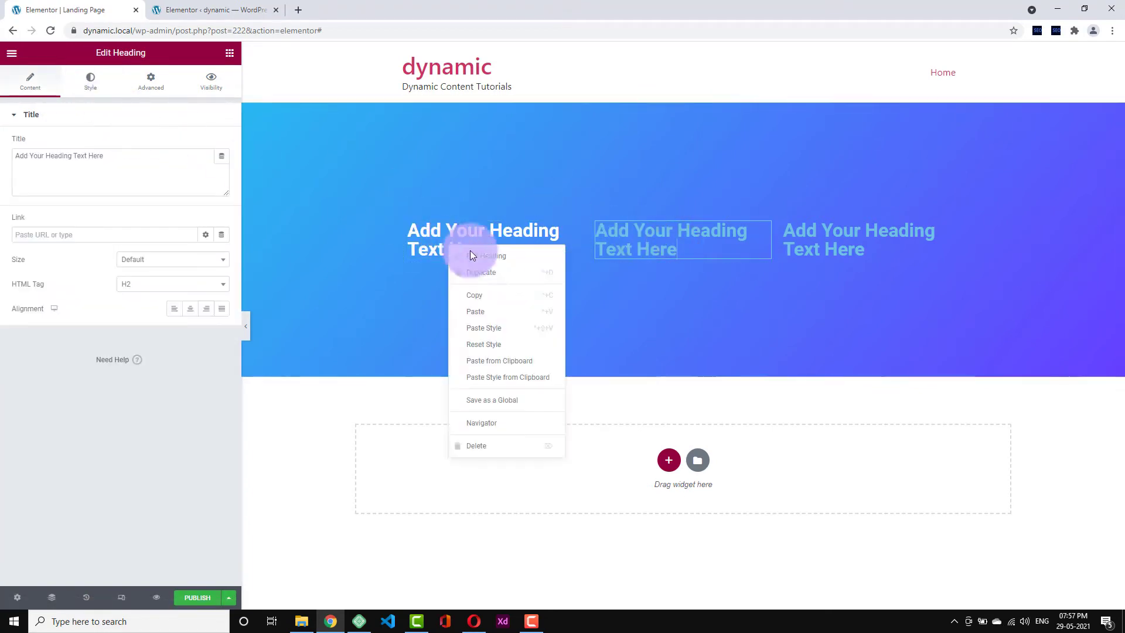
left_click(501, 293)
right_click(639, 243)
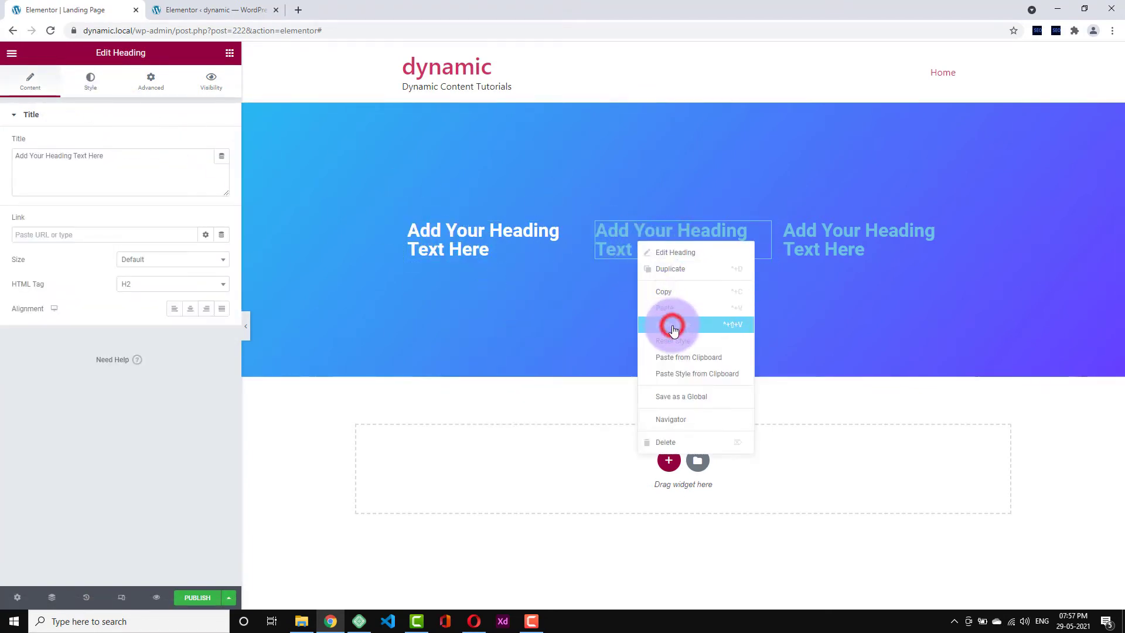
left_click(672, 325)
right_click(837, 237)
left_click(867, 323)
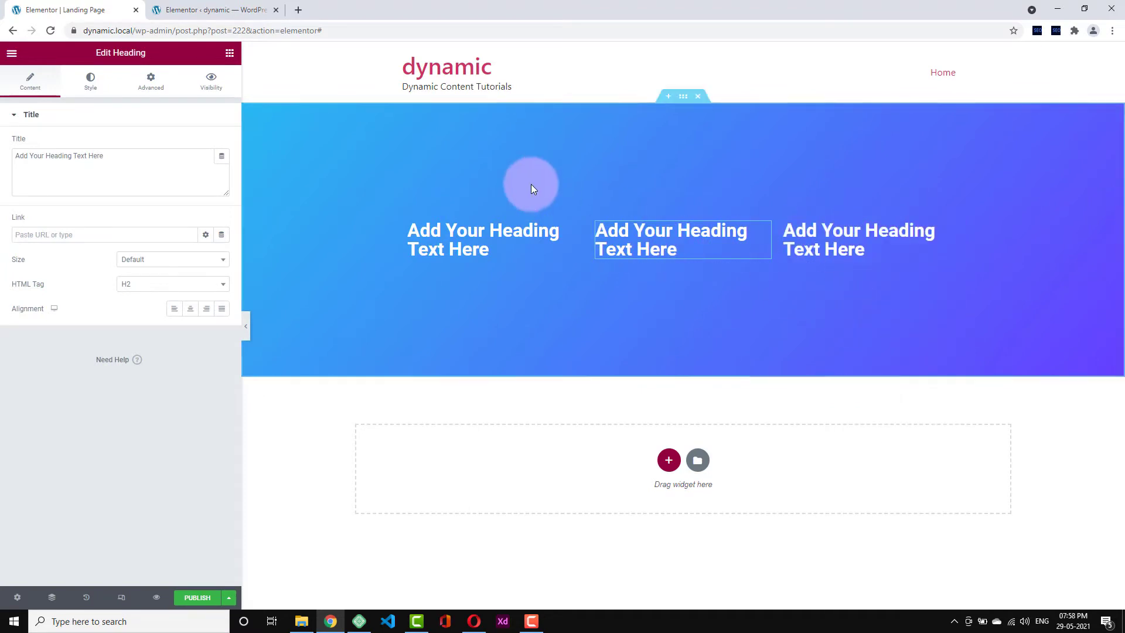
left_click(681, 99)
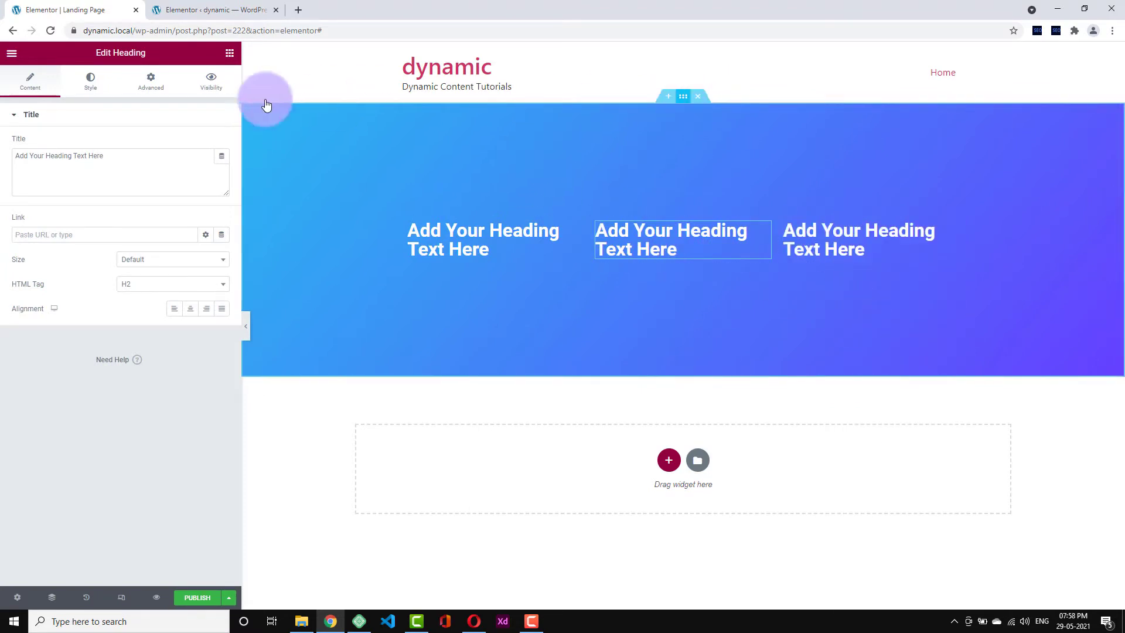
left_click(94, 84)
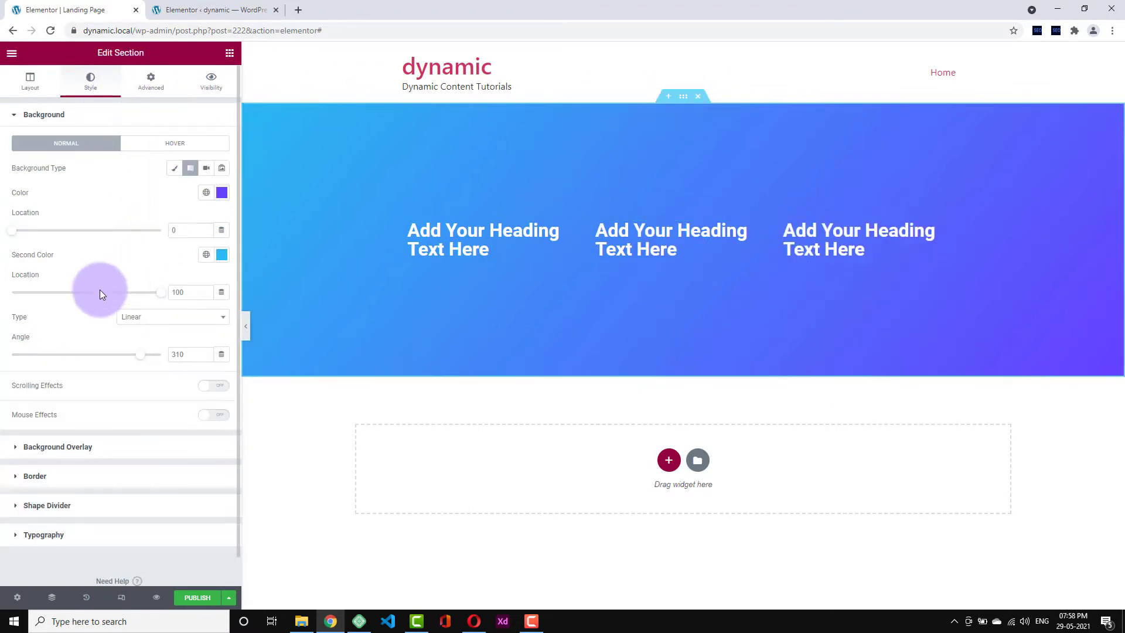
- Set a YouTube video background playing from 10 to 70 seconds, with Privacy mode off
left_click(205, 168)
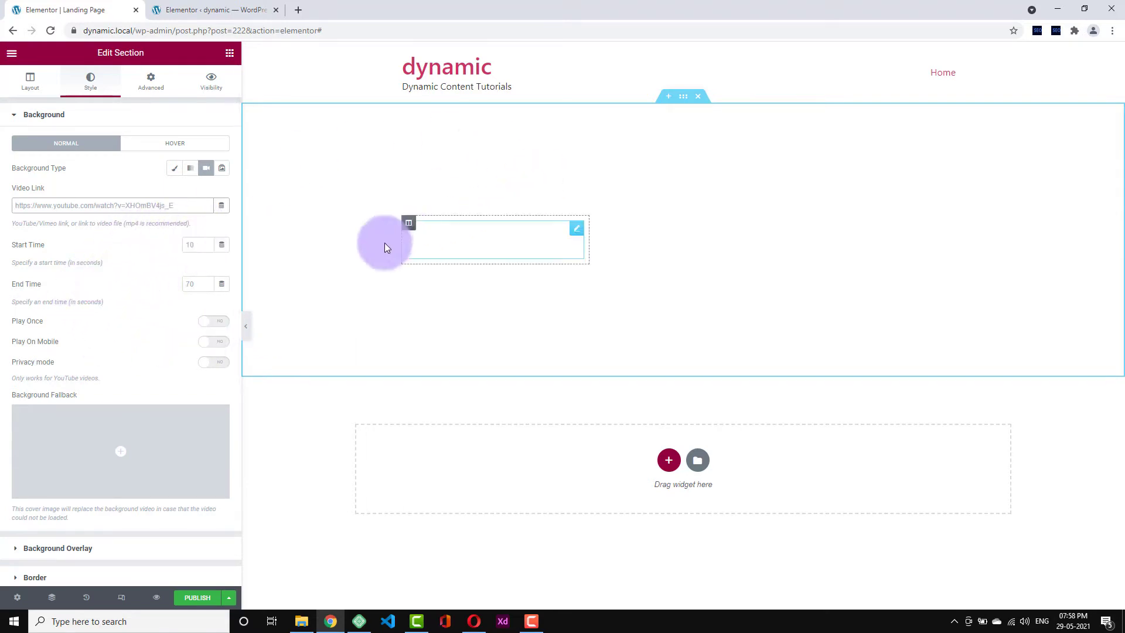
left_click(195, 244)
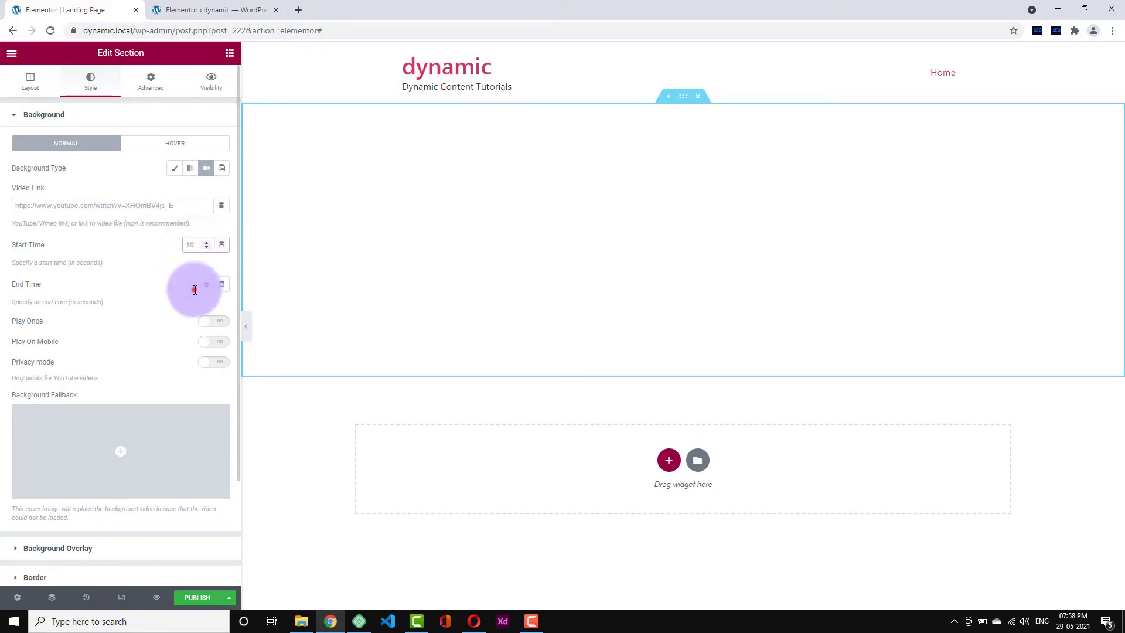
type("70")
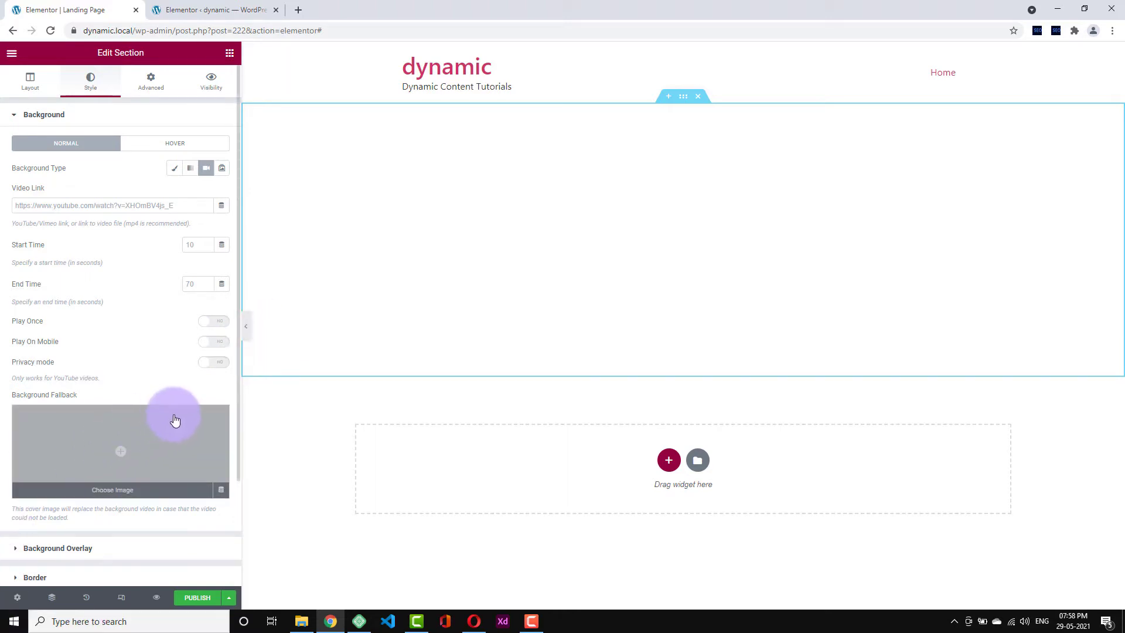
left_click(212, 366)
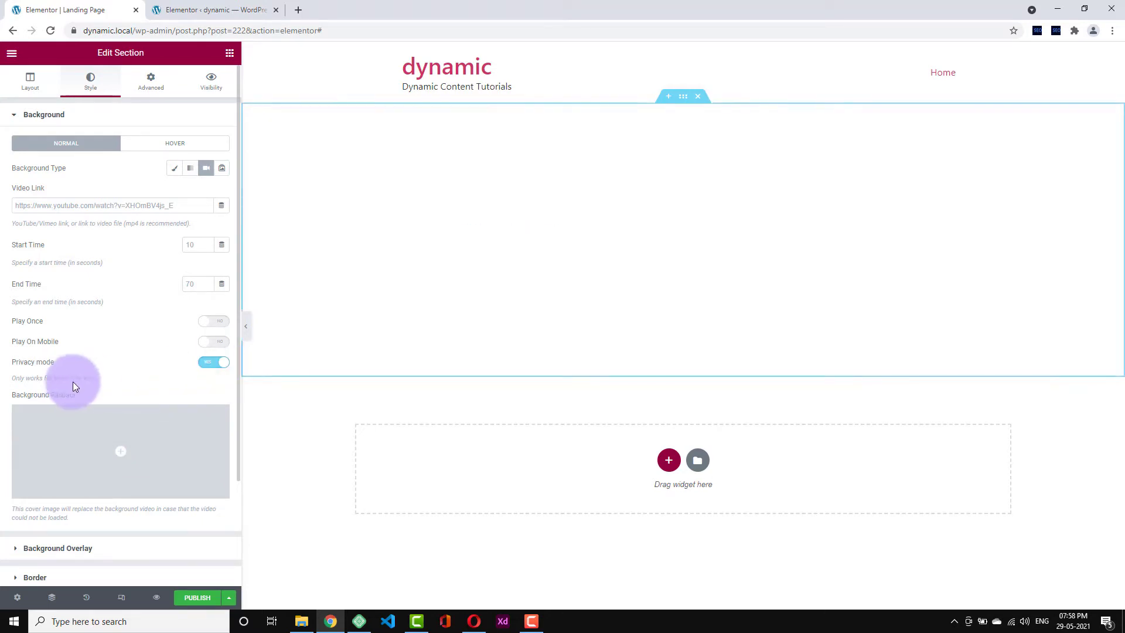
left_click(210, 369)
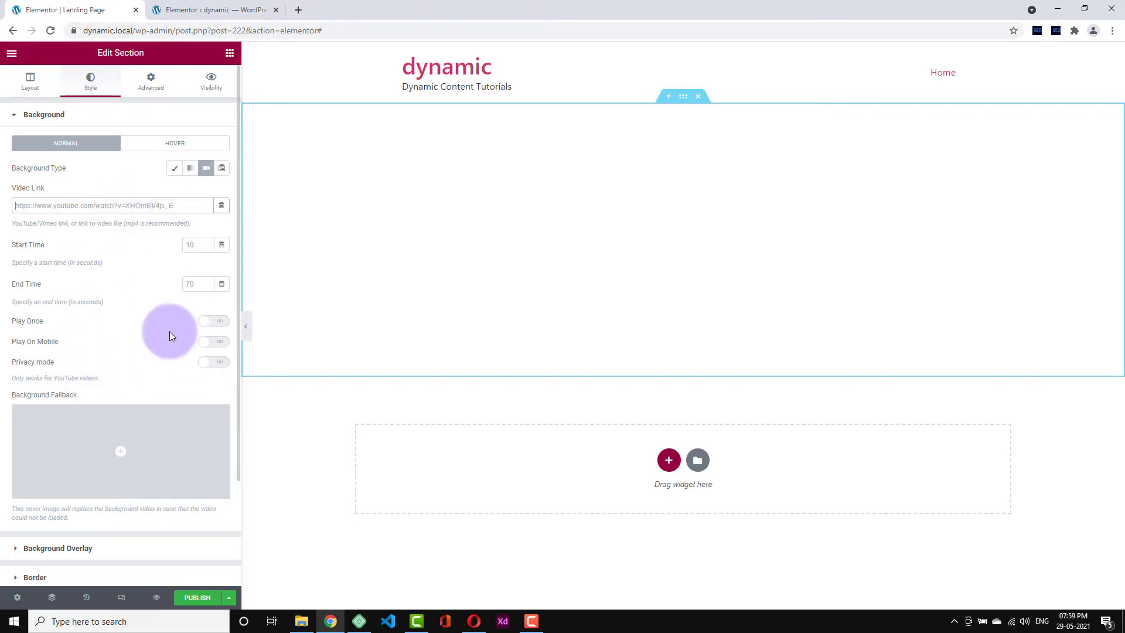
- Make the background a slideshow gallery of the food table, hilly landscape and kingfisher images
left_click(221, 169)
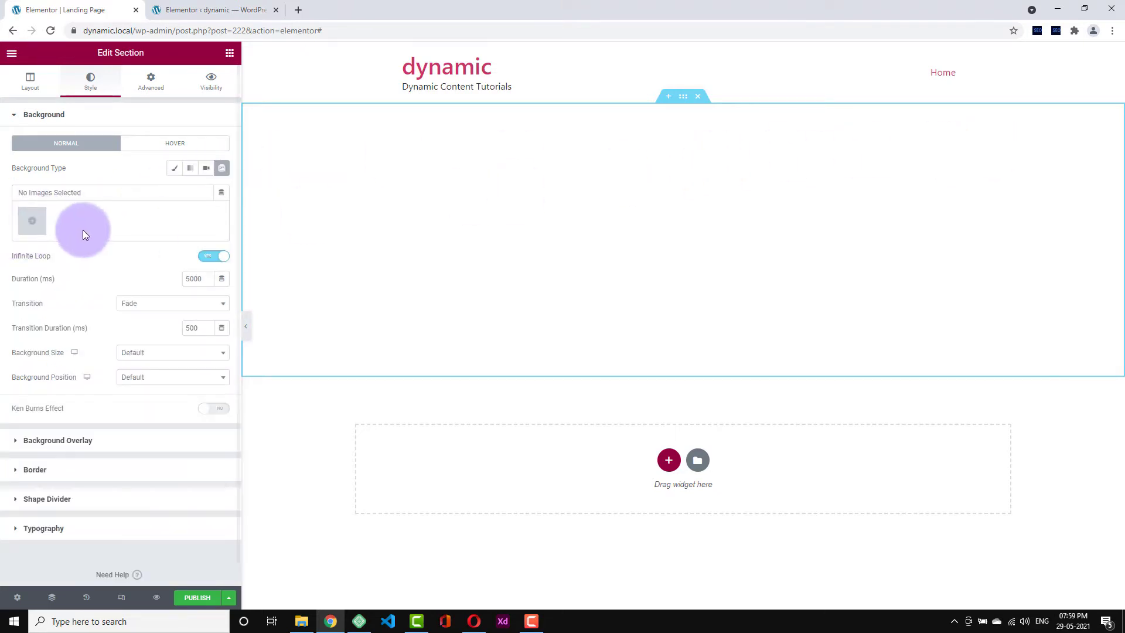
left_click(30, 224)
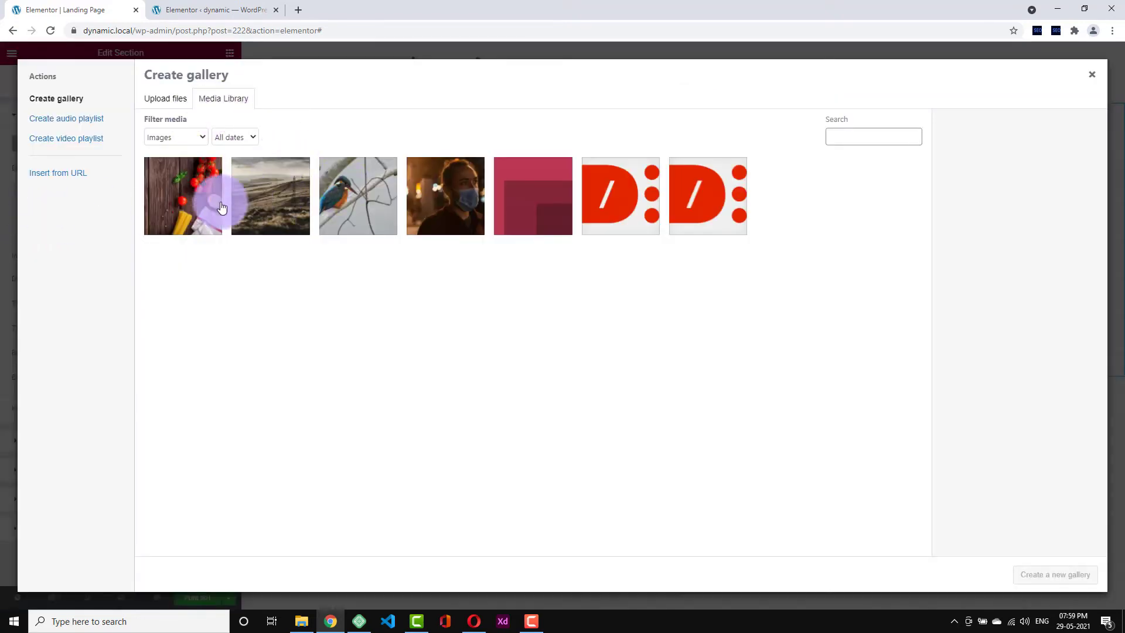
left_click(188, 194)
left_click(304, 194)
left_click(373, 204)
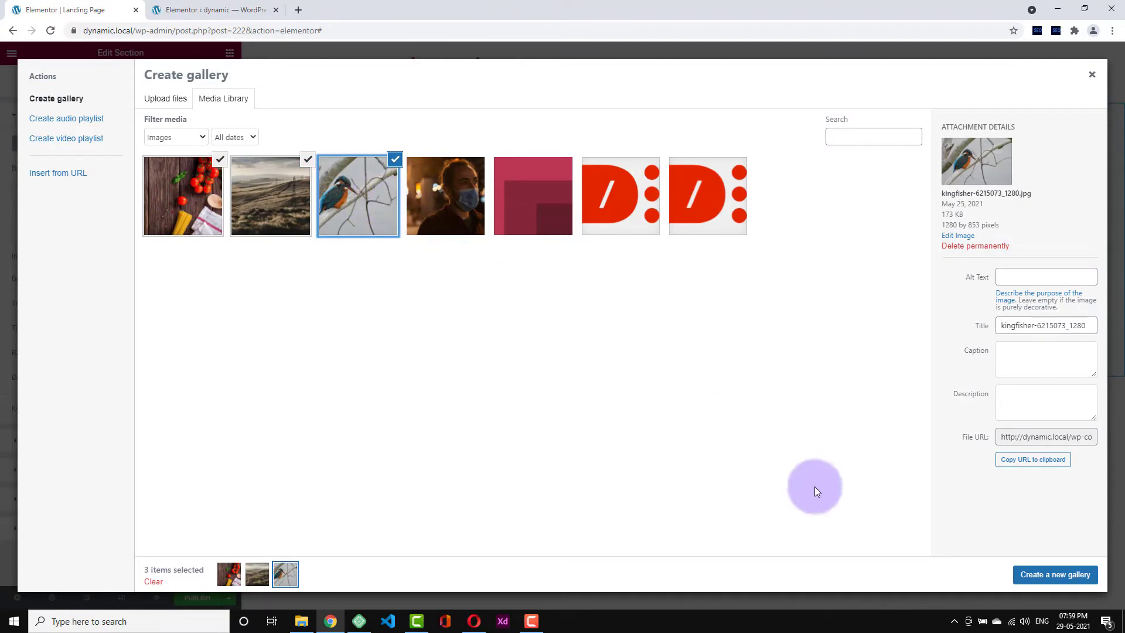
left_click(1032, 577)
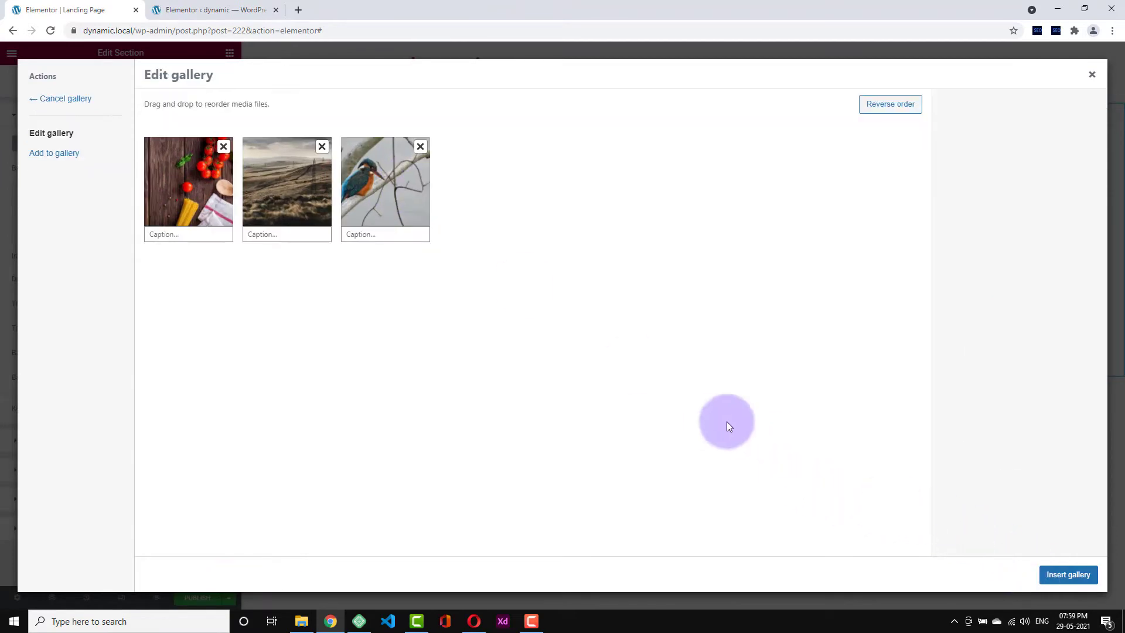
left_click(1080, 582)
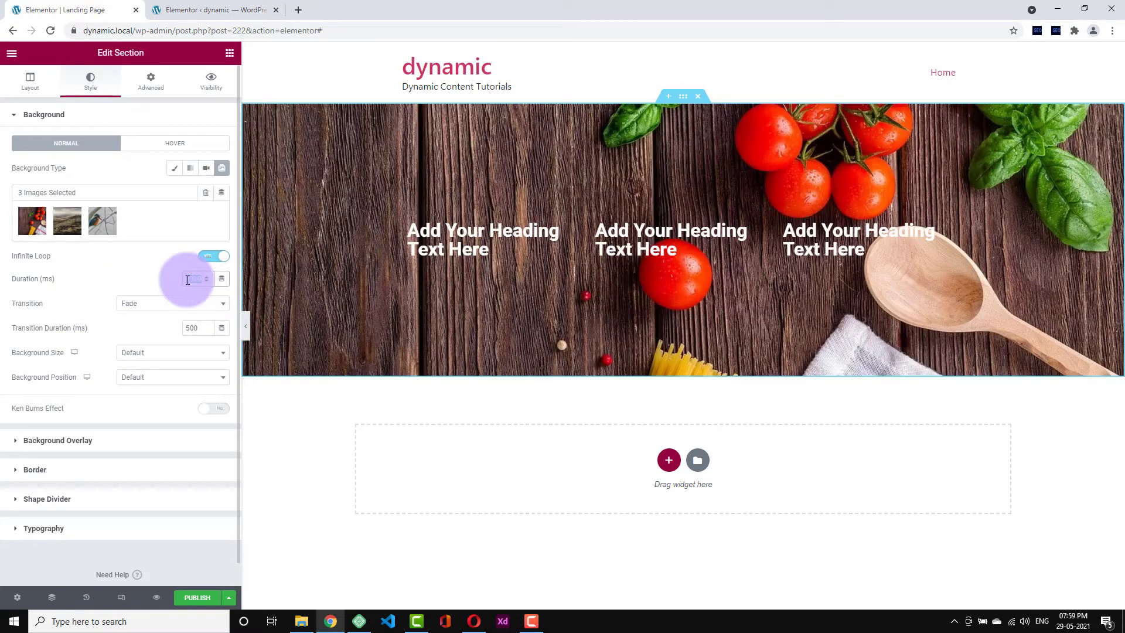
- Set the slideshow duration to 2000 ms with a Slide Up transition
type("1000")
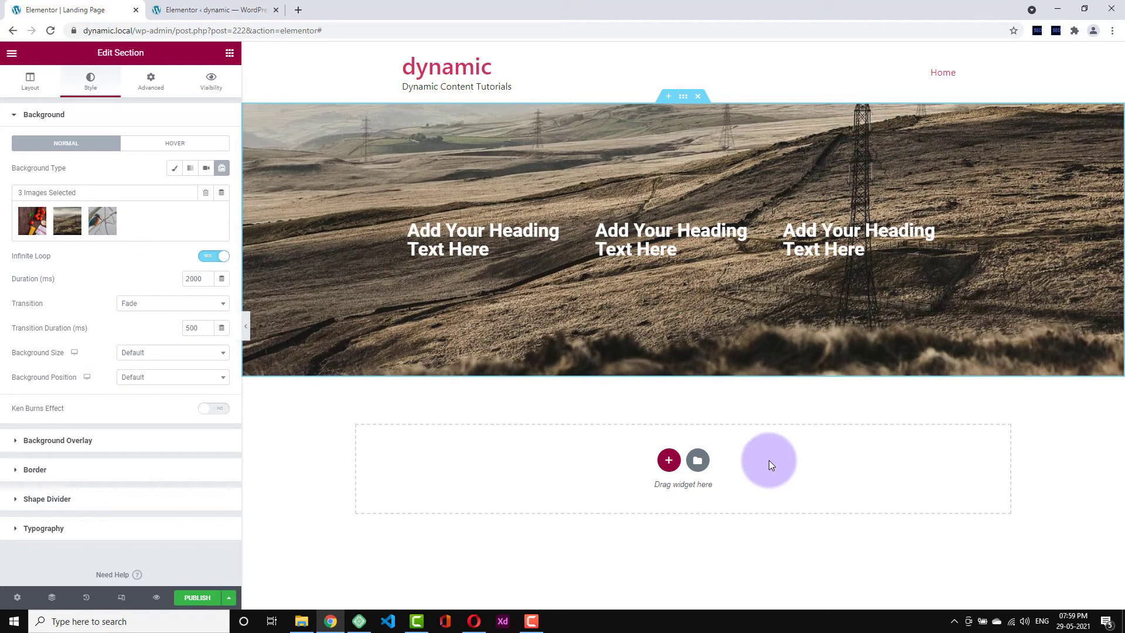
left_click(201, 304)
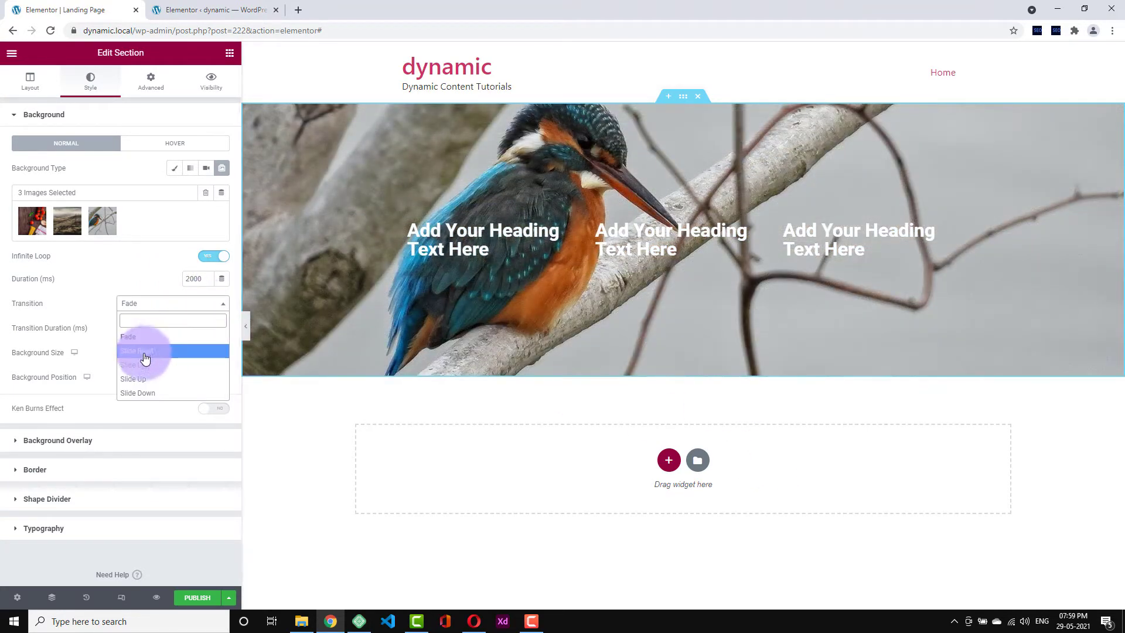
left_click(120, 287)
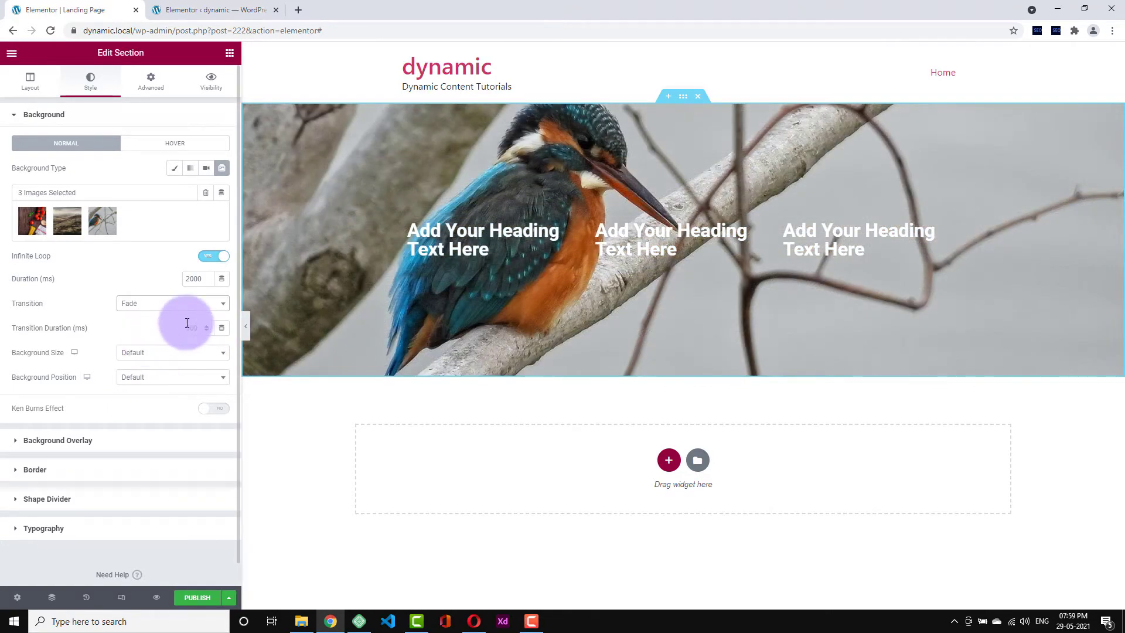
left_click(187, 323)
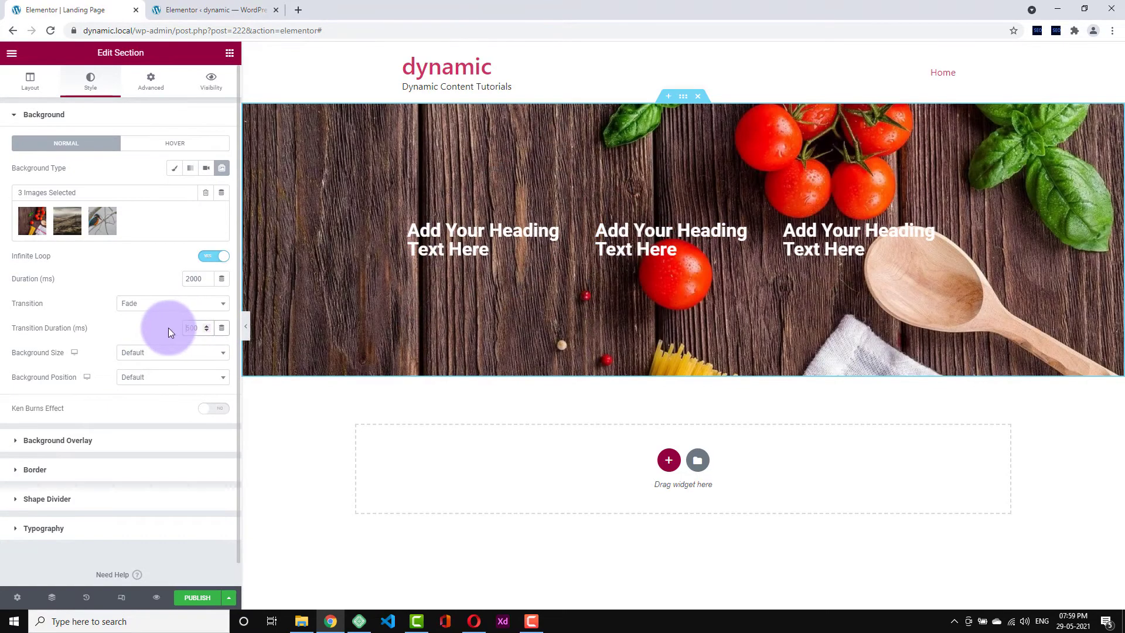
left_click(167, 304)
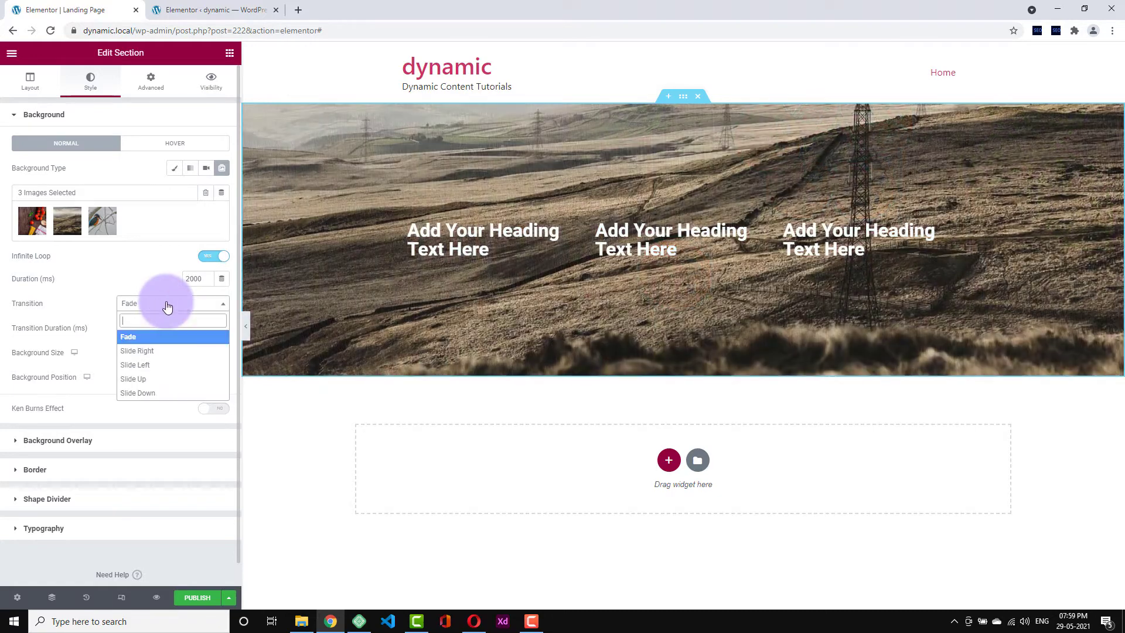
left_click(167, 306)
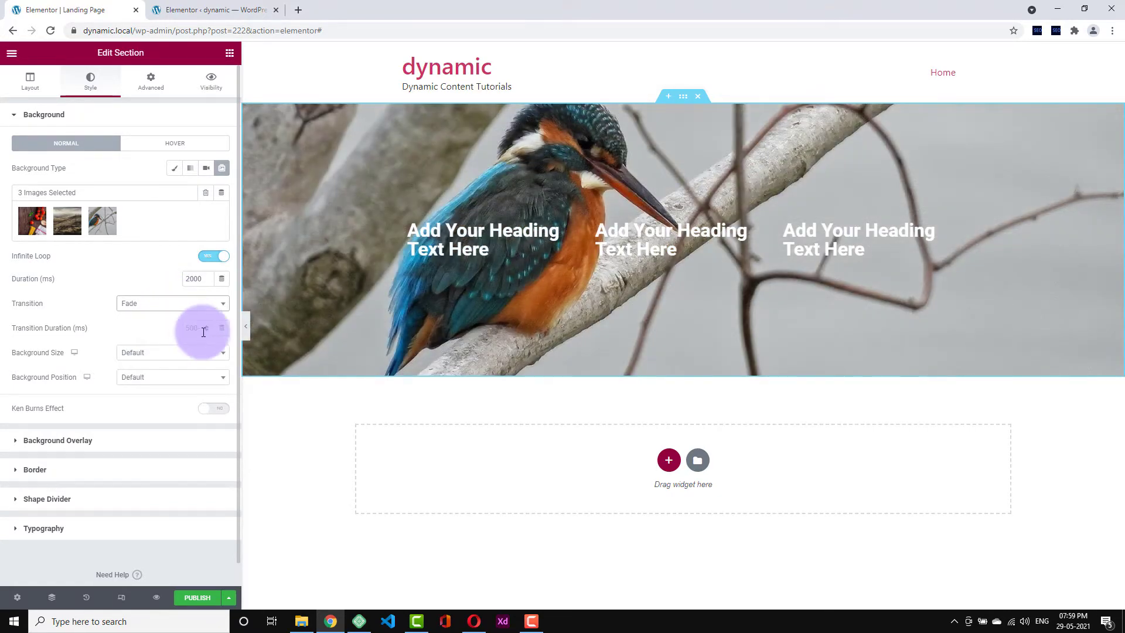
left_click(198, 307)
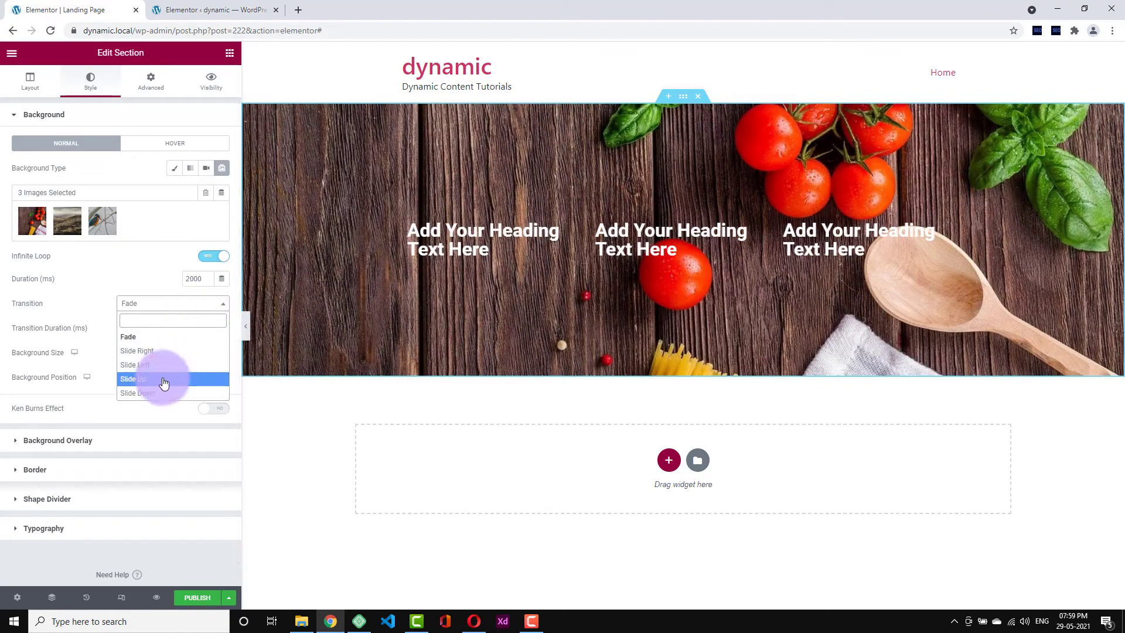
left_click(164, 377)
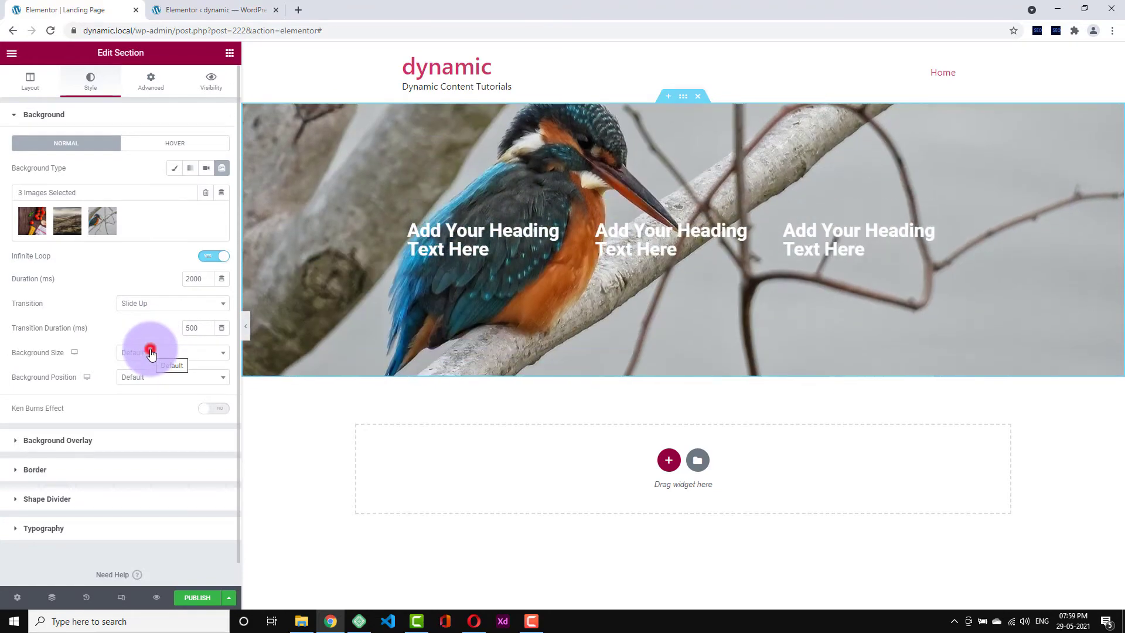
- Make slides Cover the section at Center Center, with the Ken Burns zoom-in effect on
left_click(151, 352)
left_click(150, 409)
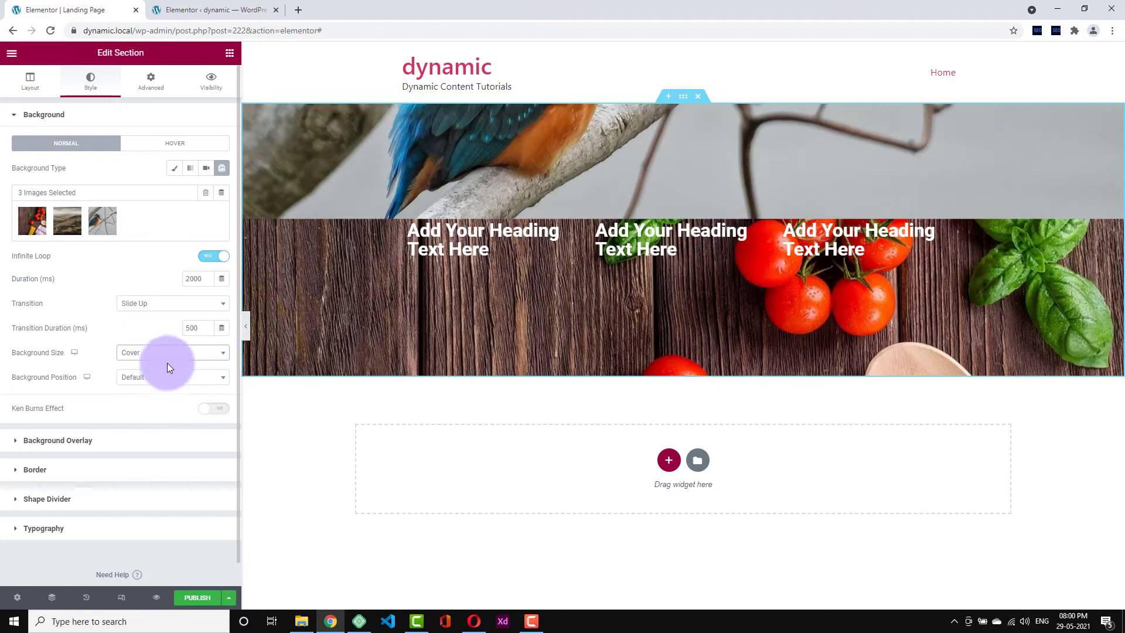
left_click(159, 377)
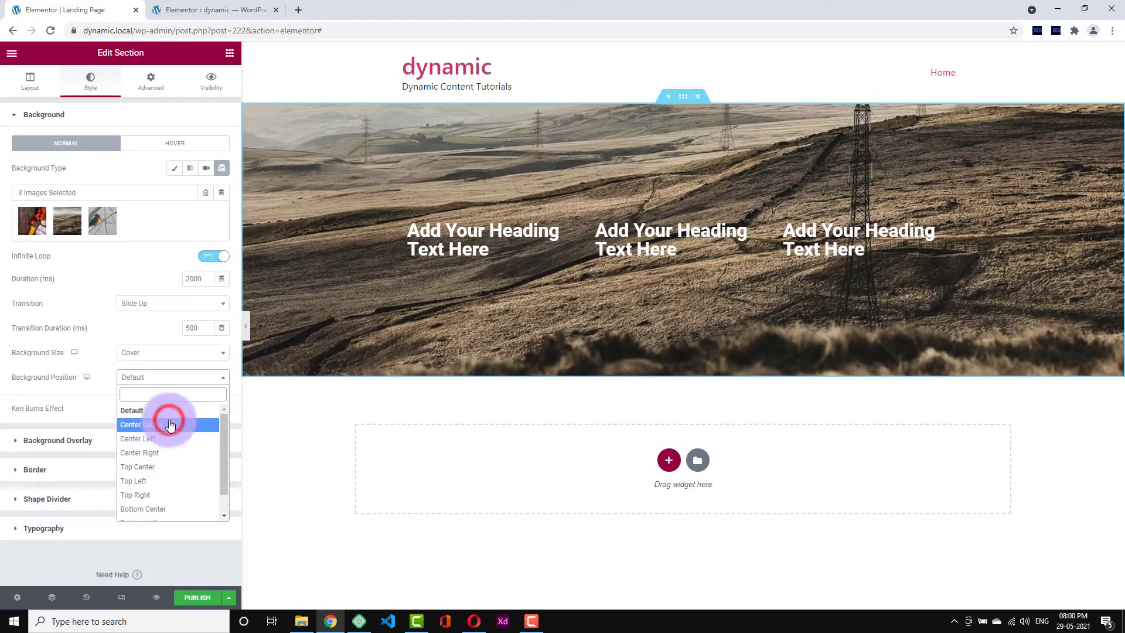
left_click(167, 424)
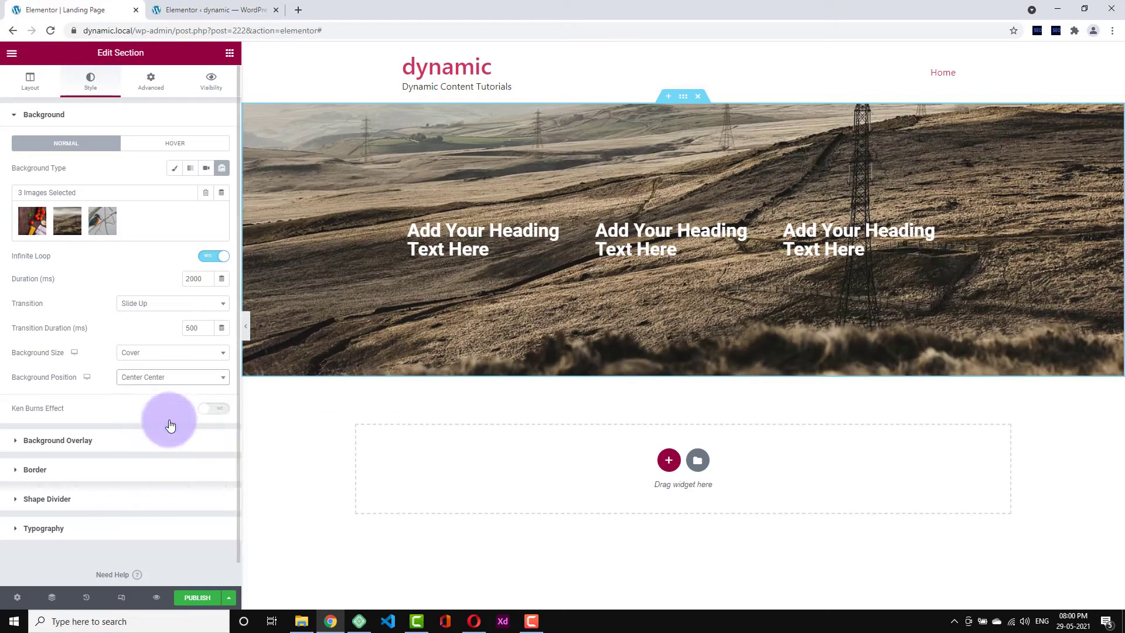
scroll(113, 279, "down", 1)
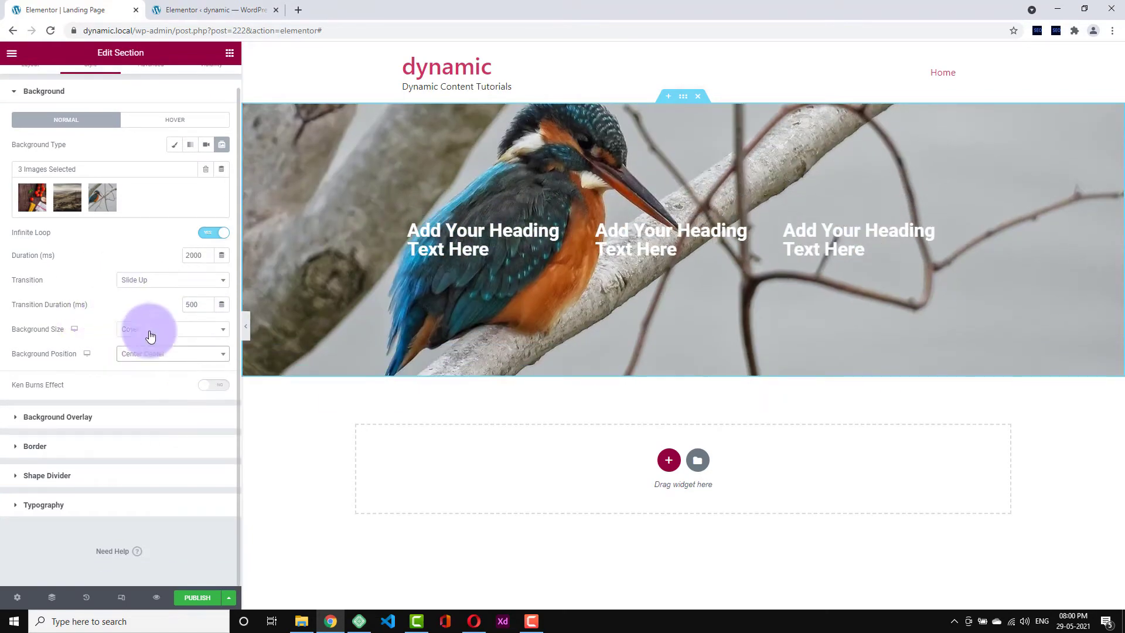
left_click(212, 385)
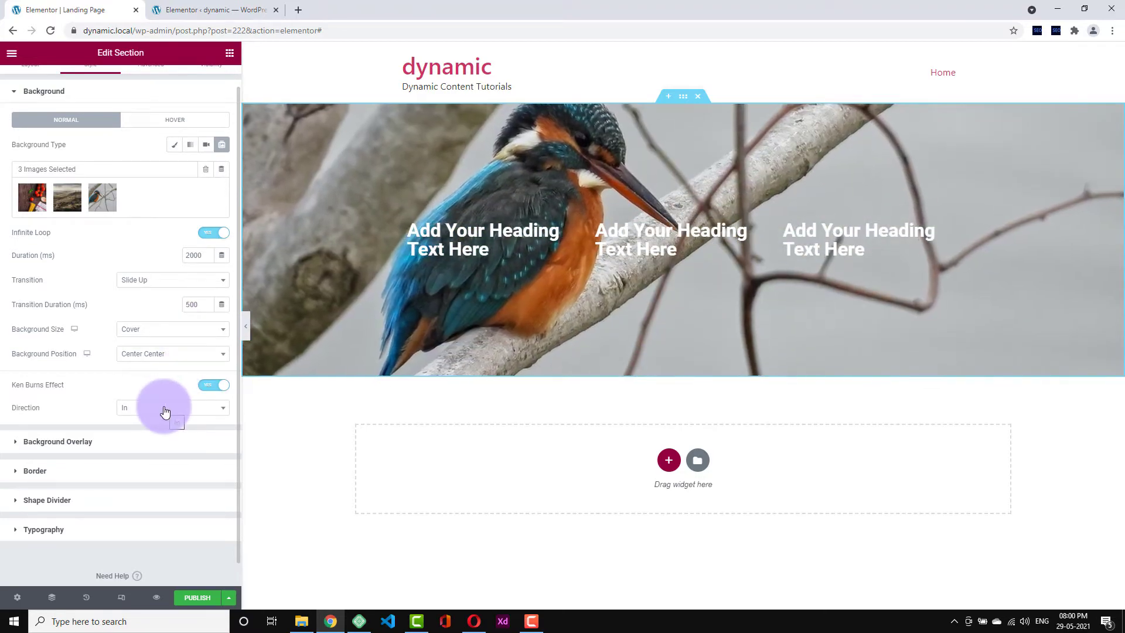
scroll(141, 374, "down", 1)
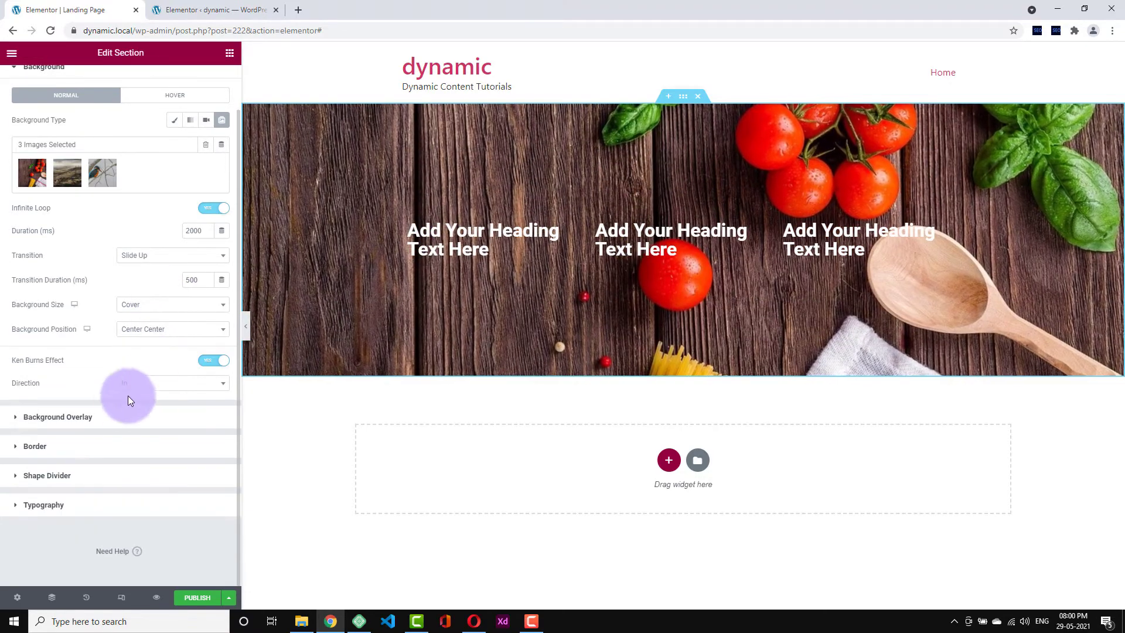
scroll(105, 351, "up", 2)
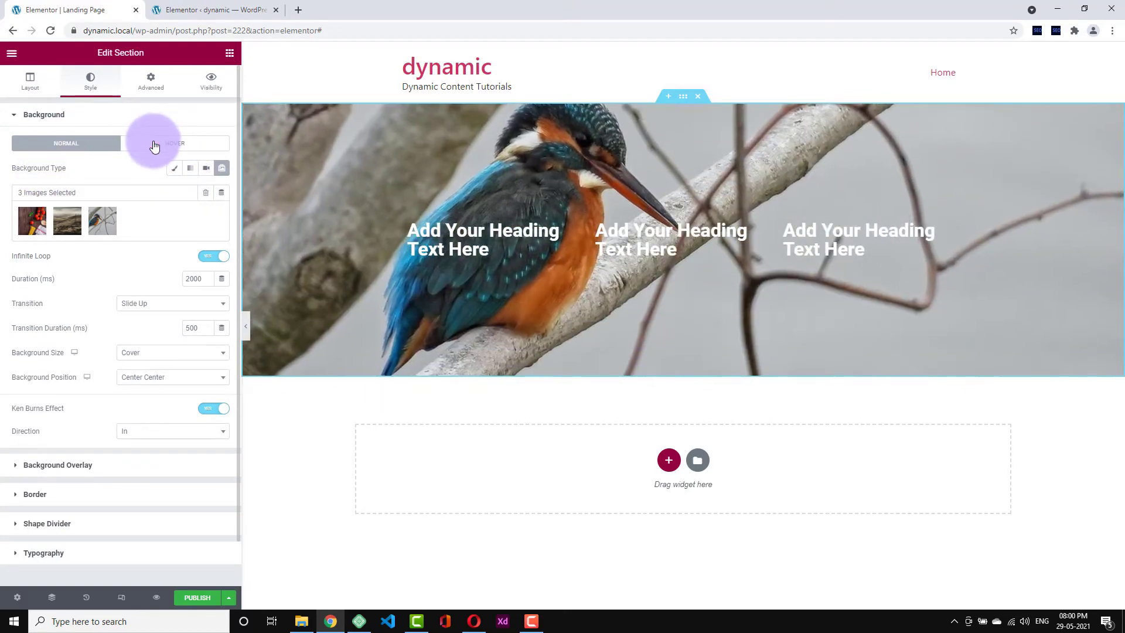
- Give the section's hover state a classic red #E44545 background, then return to Normal
left_click(155, 146)
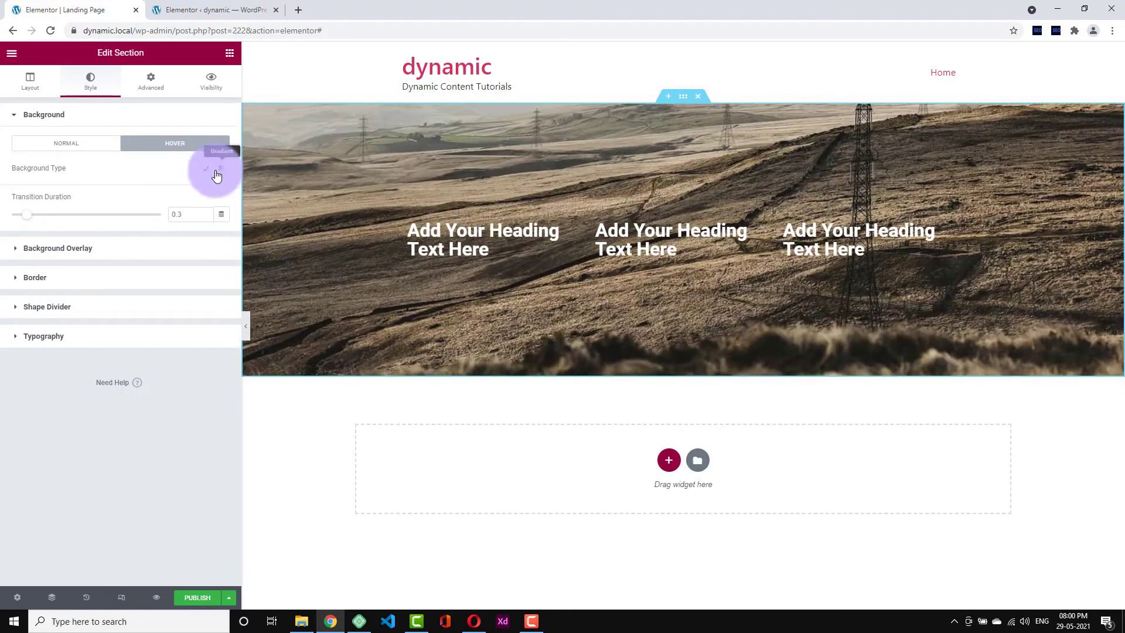
left_click(207, 169)
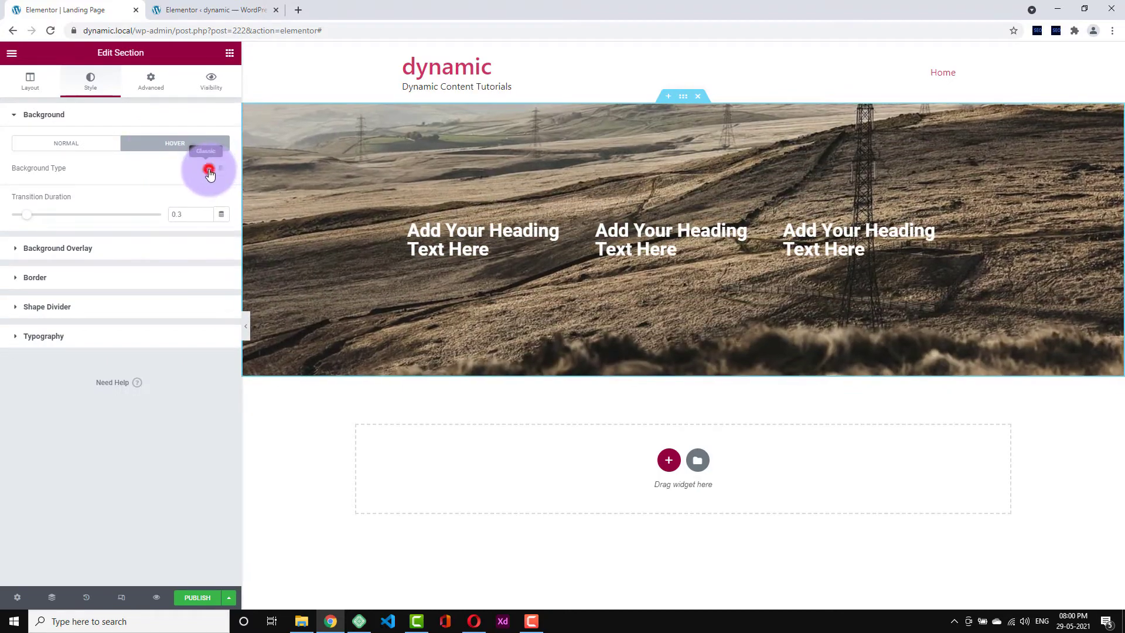
left_click(221, 192)
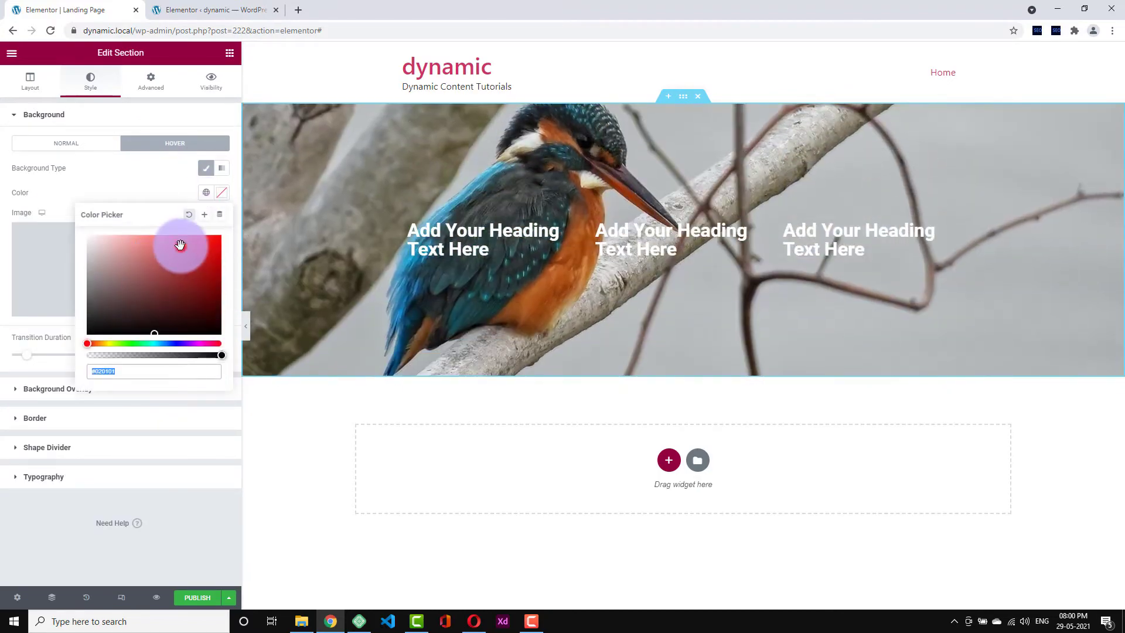
left_click(180, 244)
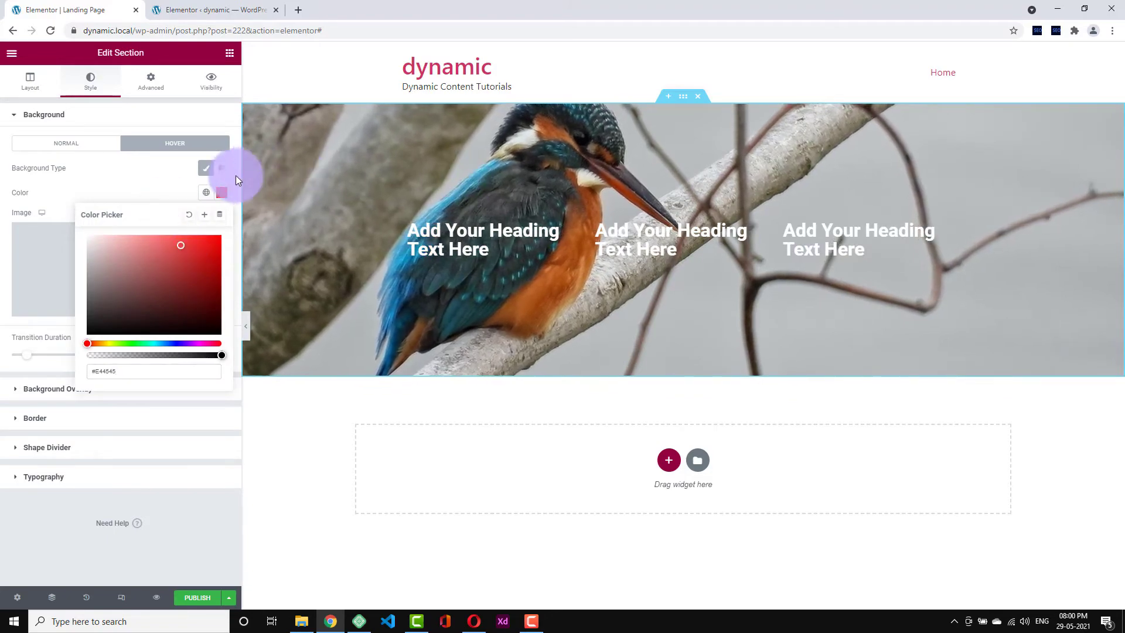
left_click(168, 181)
left_click(220, 171)
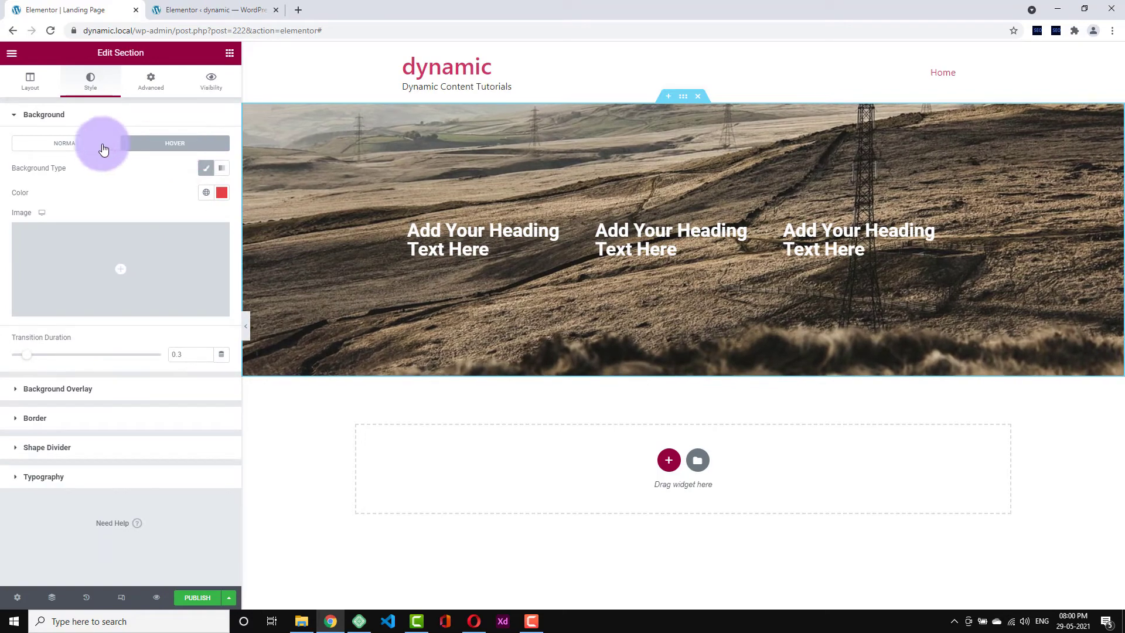
left_click(102, 146)
scroll(104, 418, "down", 1)
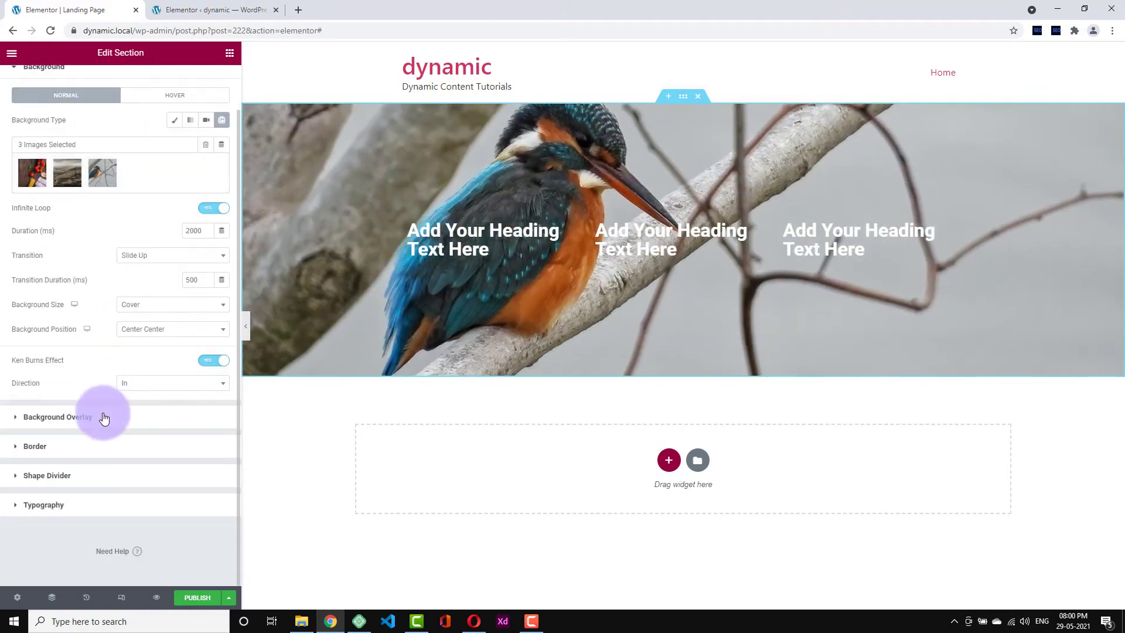
left_click(102, 418)
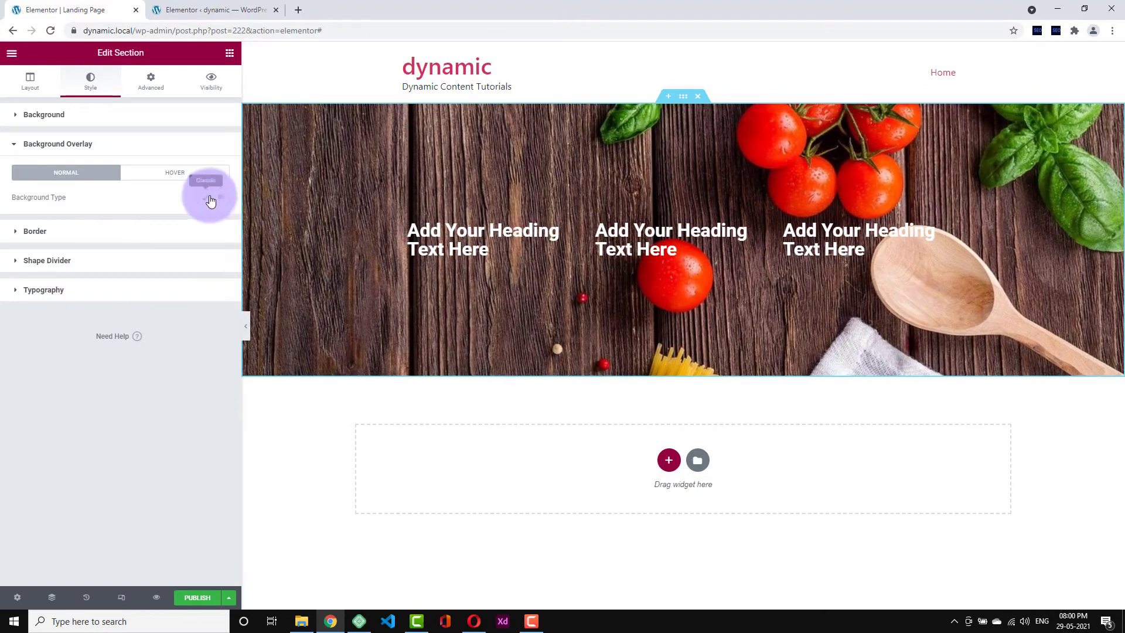
- Give the section a classic background overlay coloured black #000000
left_click(209, 198)
left_click(222, 222)
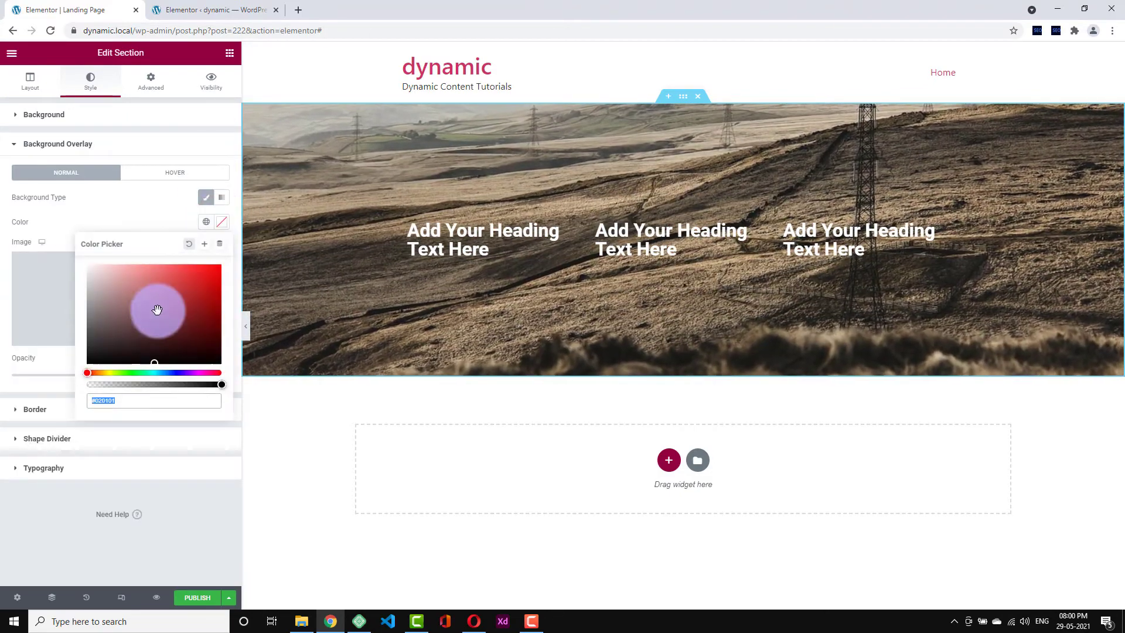
left_click(176, 283)
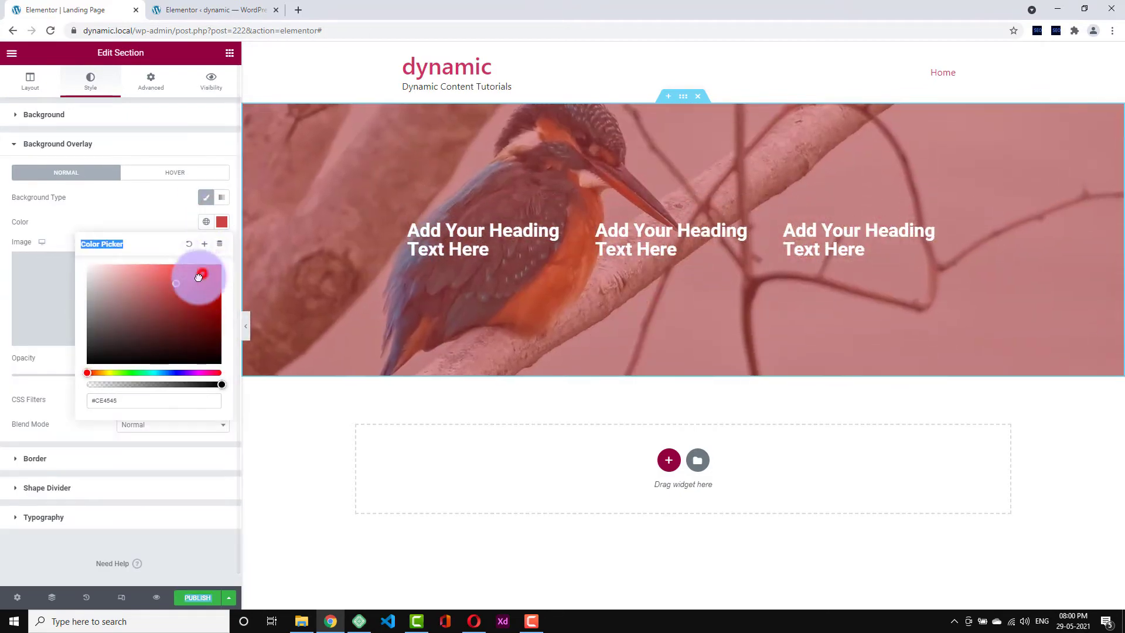
mouse_move(196, 271)
left_mouse_down()
mouse_move(94, 326)
mouse_move(45, 371)
left_mouse_up()
left_click(119, 227)
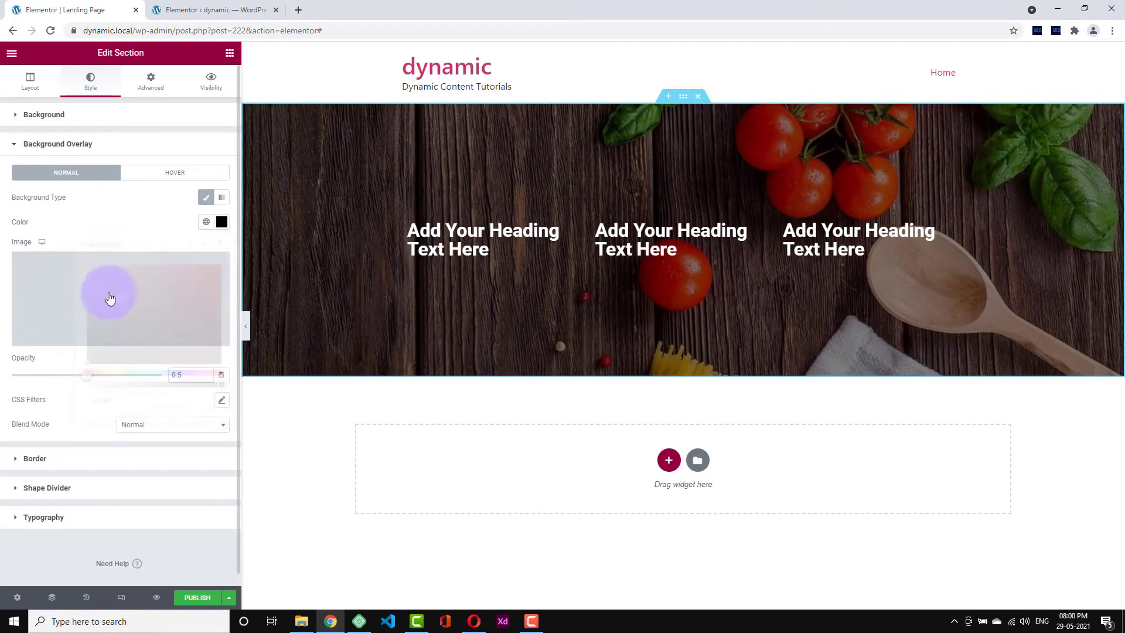
- Set the overlay opacity to 0.55 and its blend mode to Multiply
left_click_drag(89, 379, 117, 376)
left_click(159, 426)
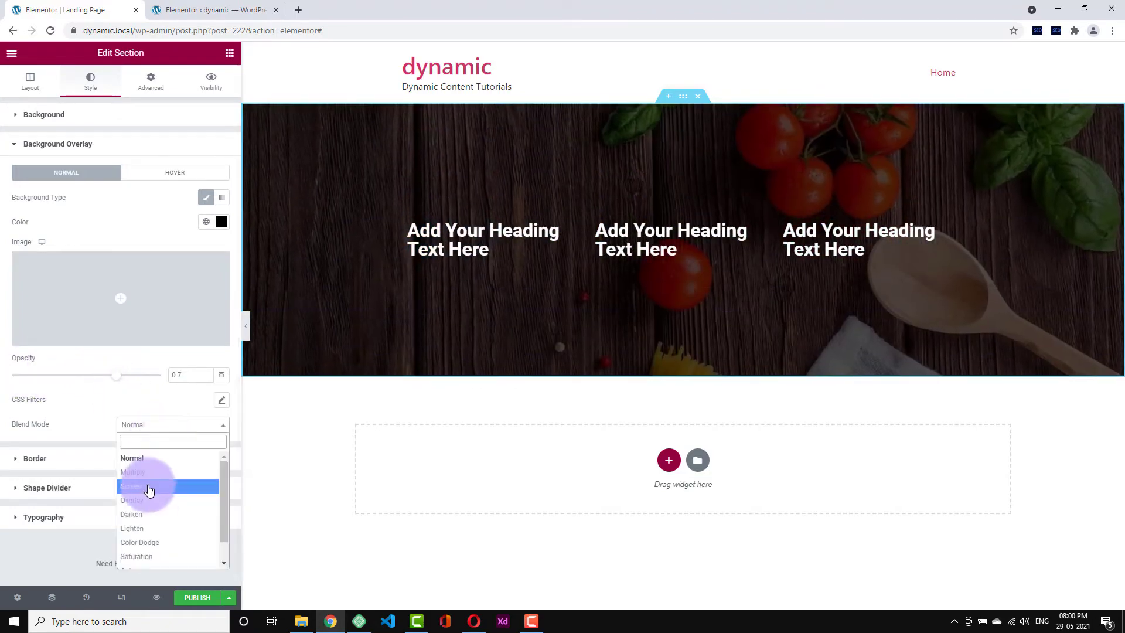
left_click(150, 487)
left_click(156, 426)
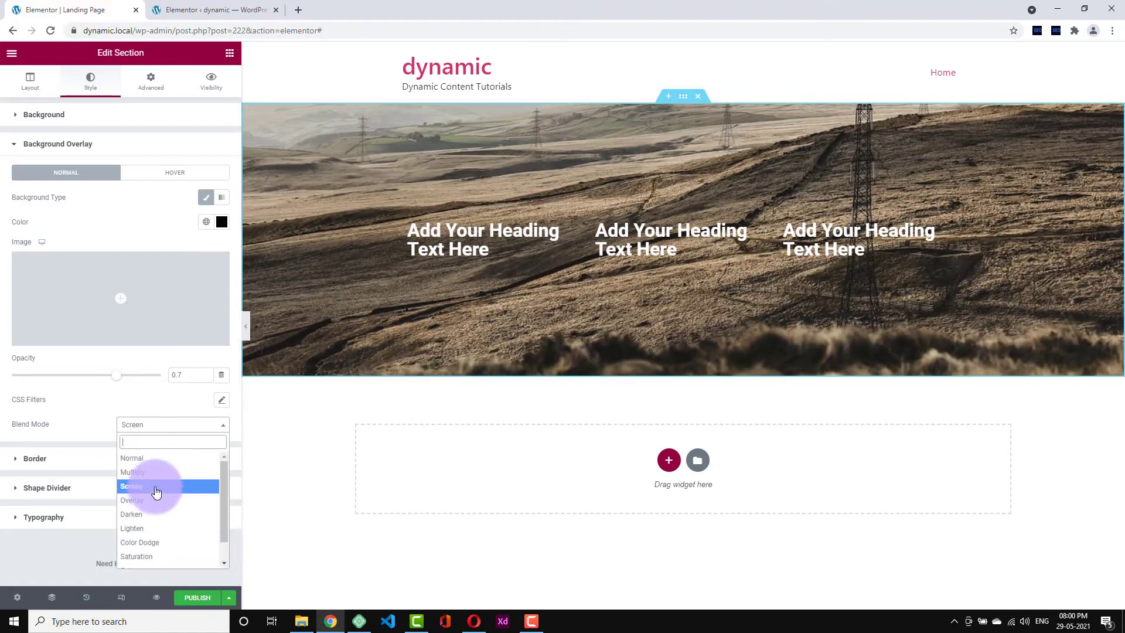
left_click(152, 479)
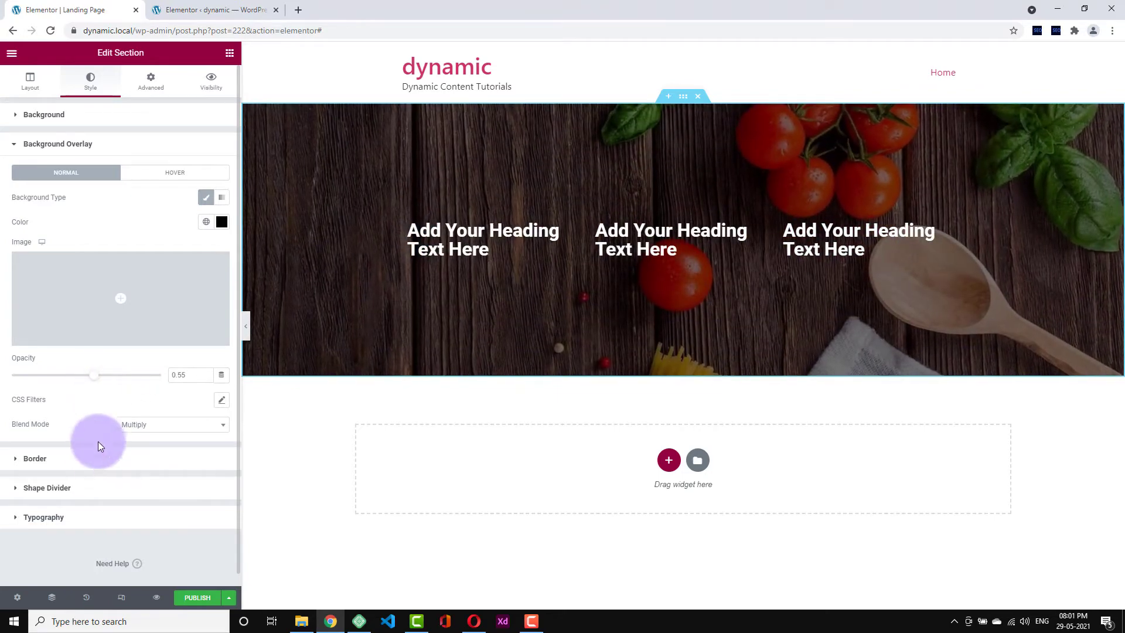
left_click(97, 464)
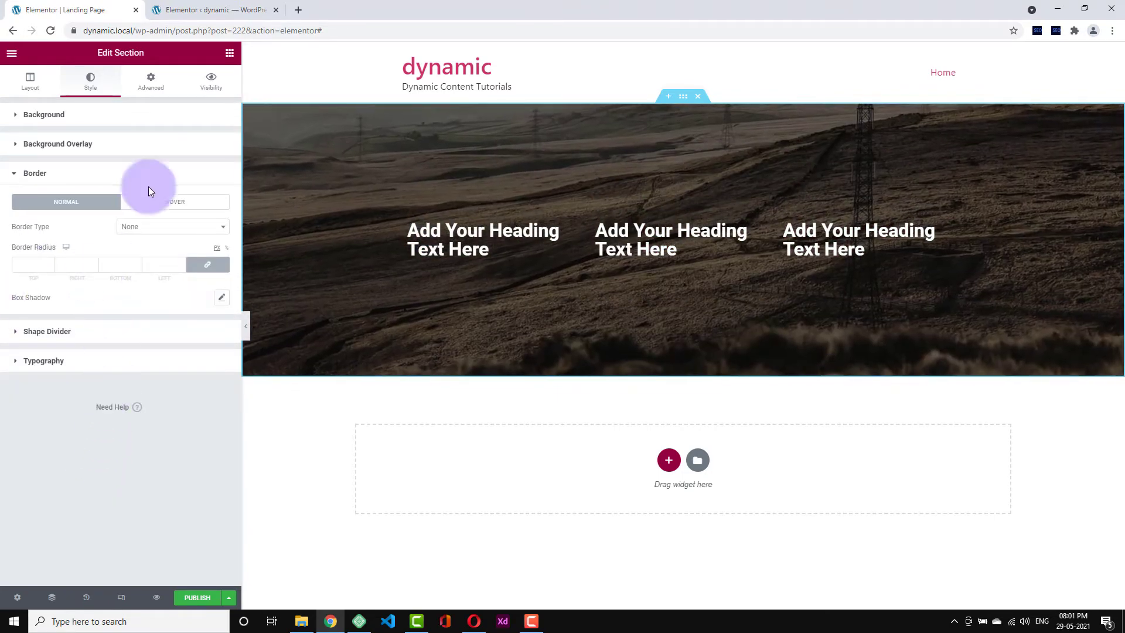
- Set the linked border radius to 20 on all corners and preview the rounded section
left_click(48, 263)
left_click(48, 263)
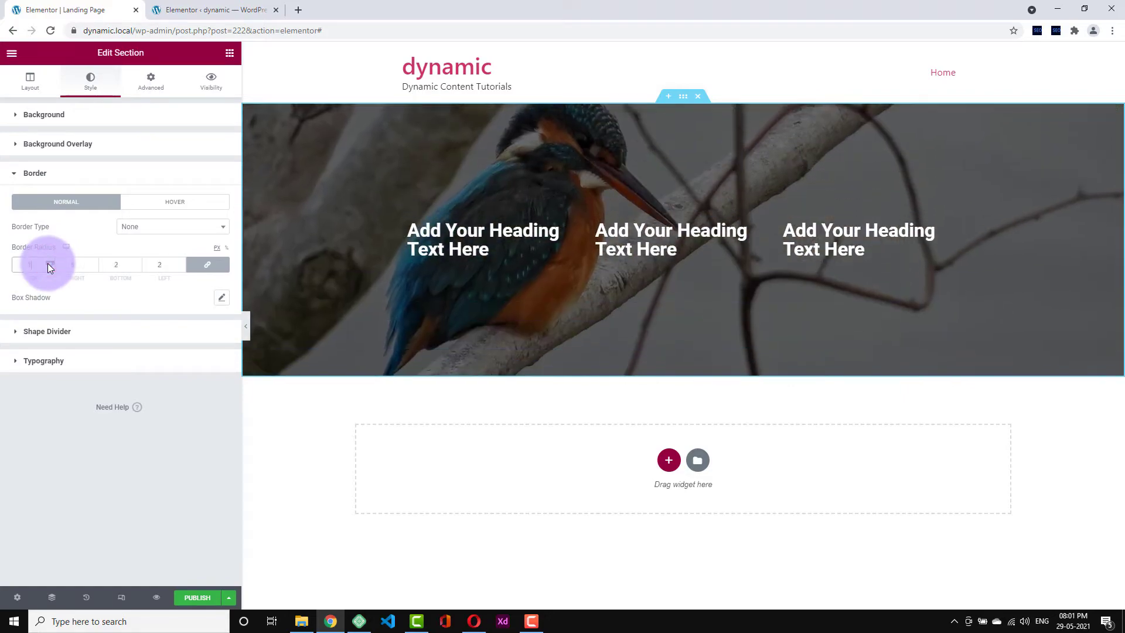
left_click(49, 262)
left_click(50, 261)
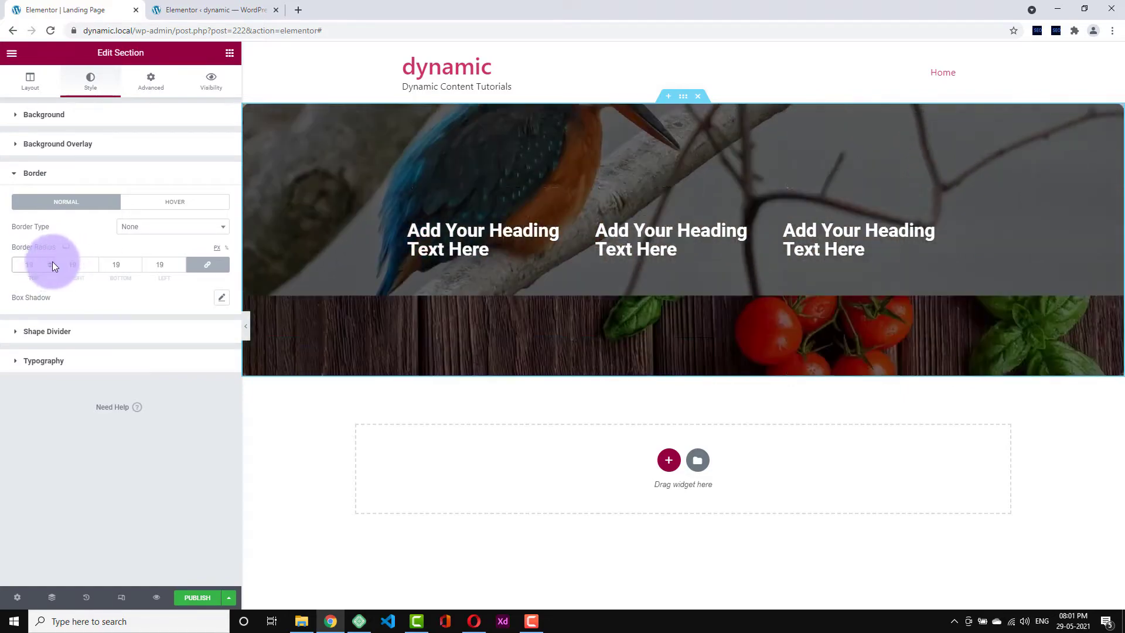
left_click(248, 329)
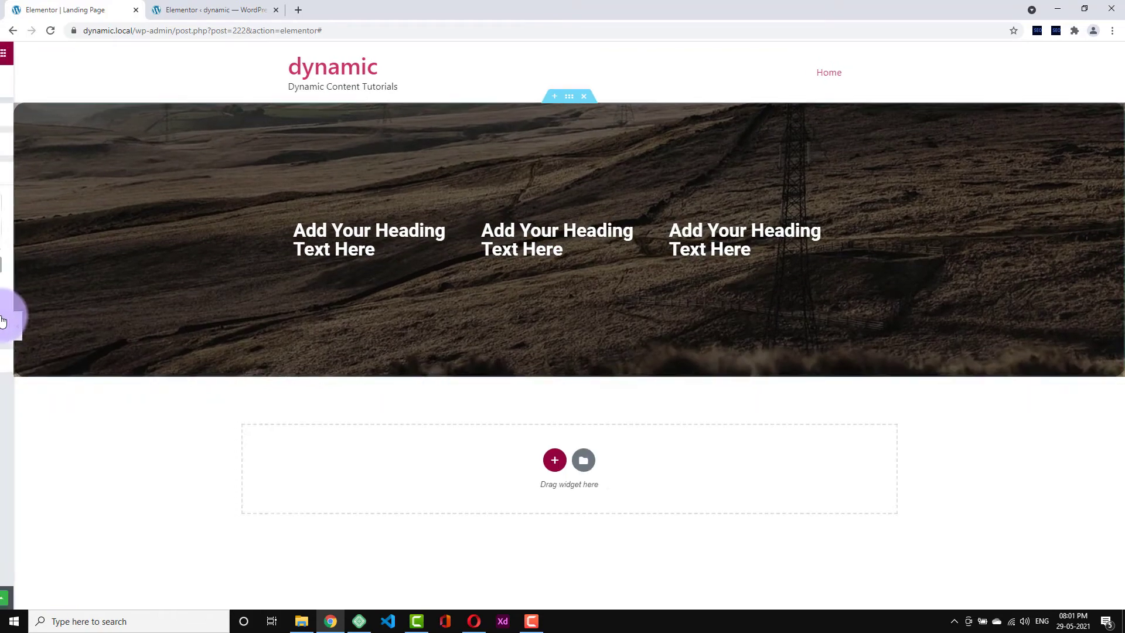
left_click(3, 321)
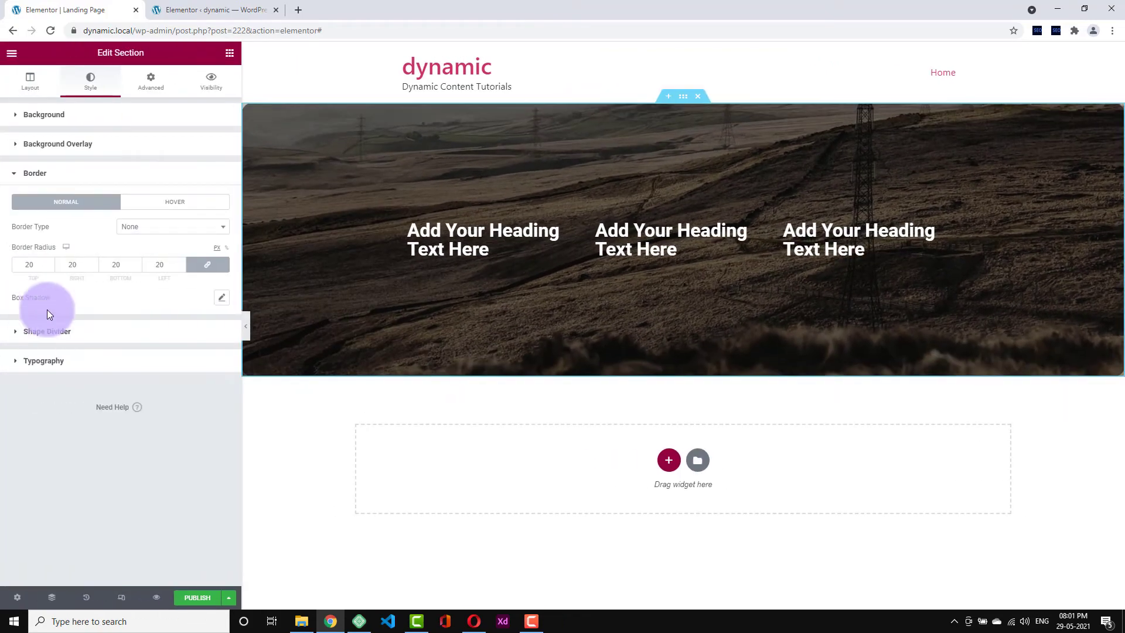
left_click(249, 330)
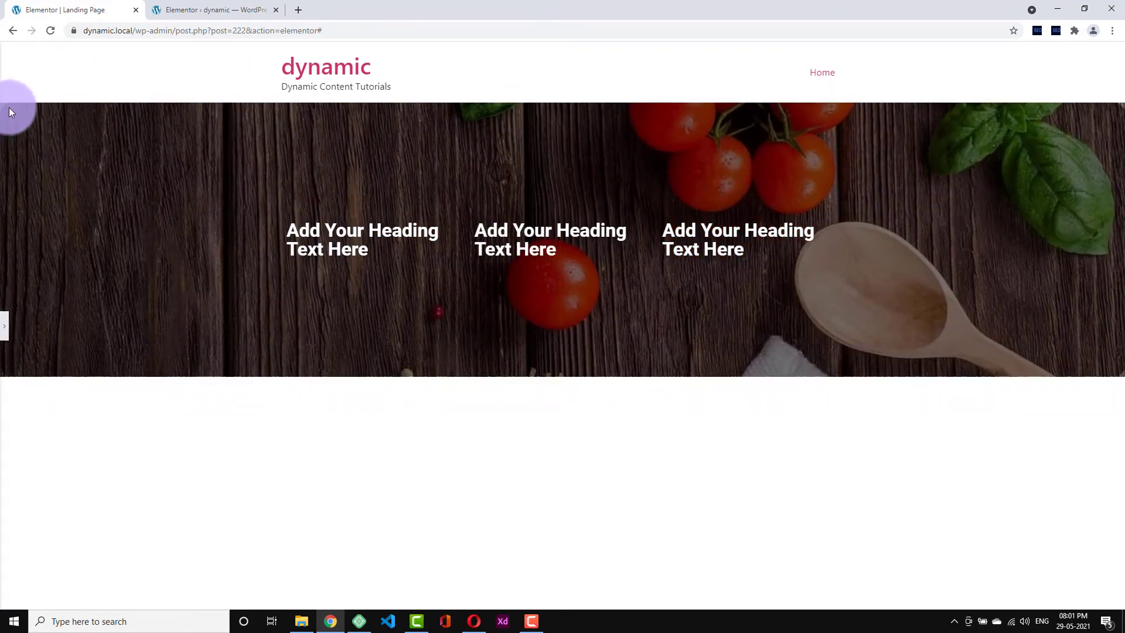
left_click(4, 322)
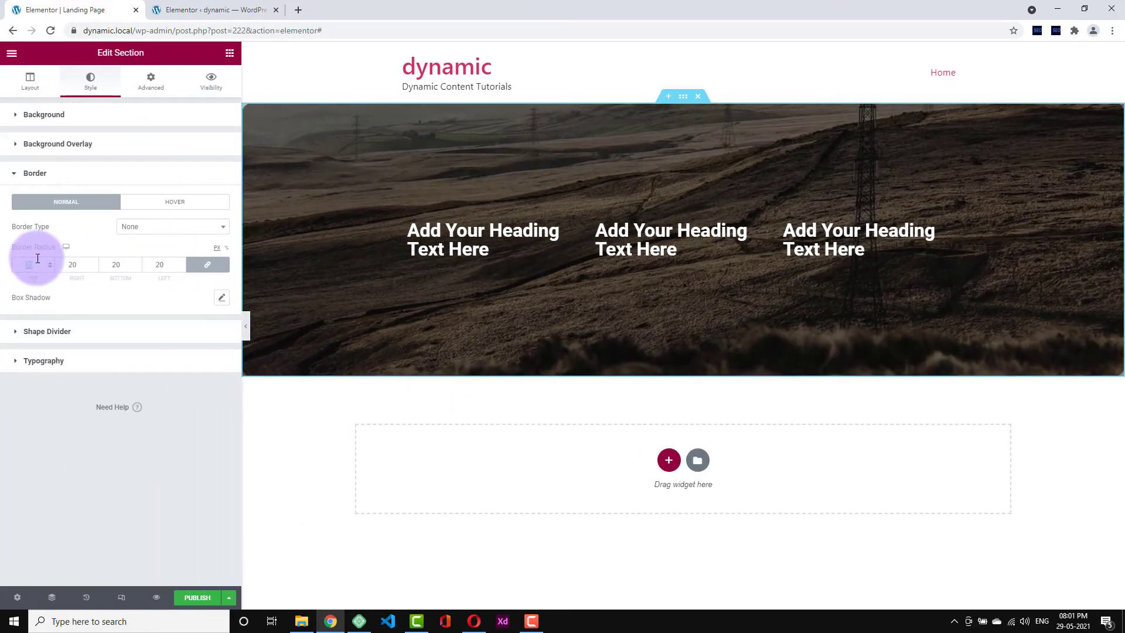
left_click(78, 328)
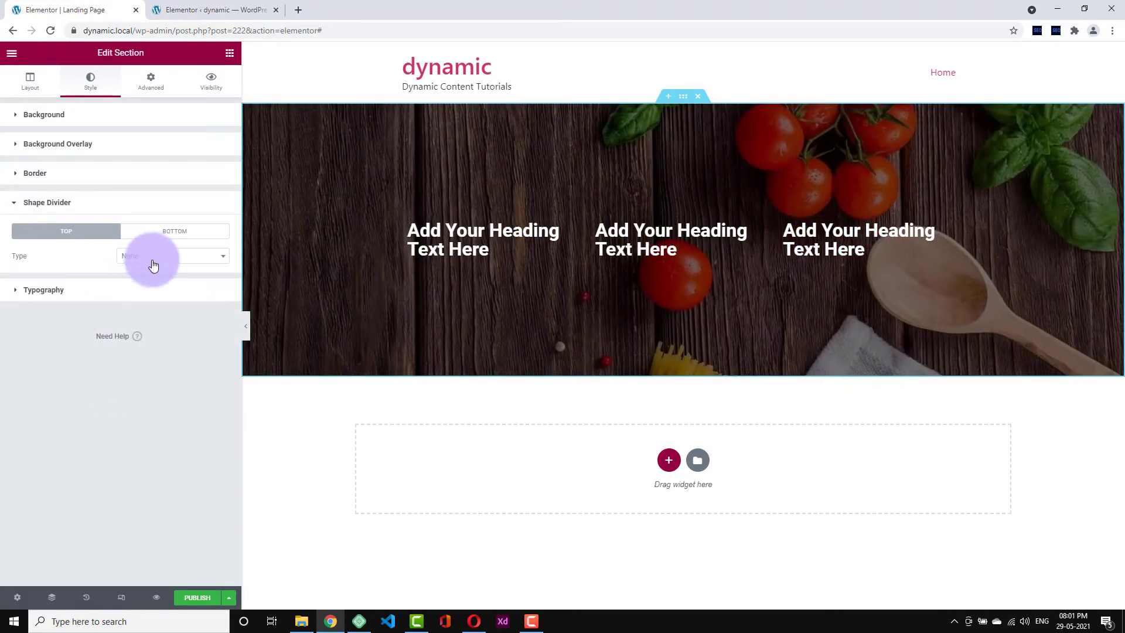
- Add Clouds shape dividers to the section's top and bottom and preview them
left_click(151, 258)
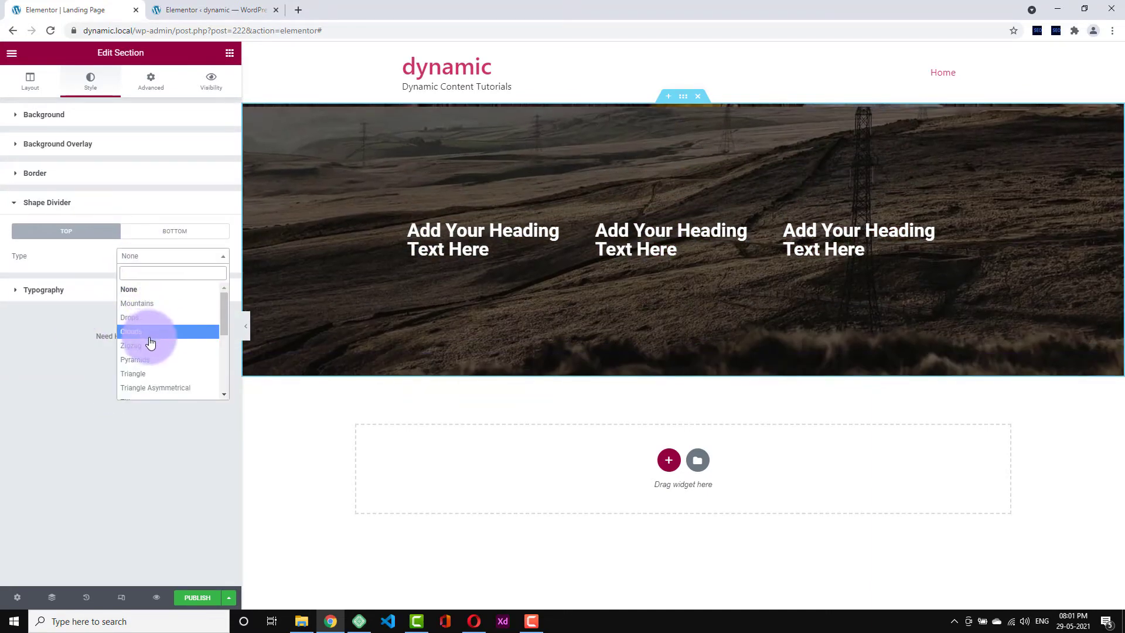
left_click(150, 332)
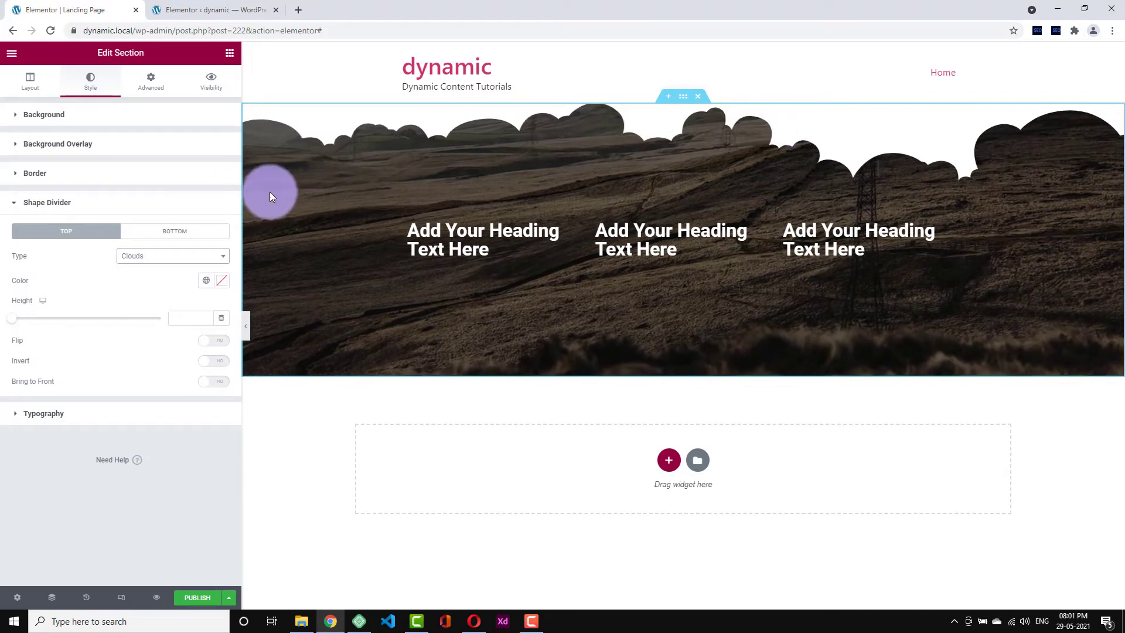
left_click(165, 232)
left_click(150, 258)
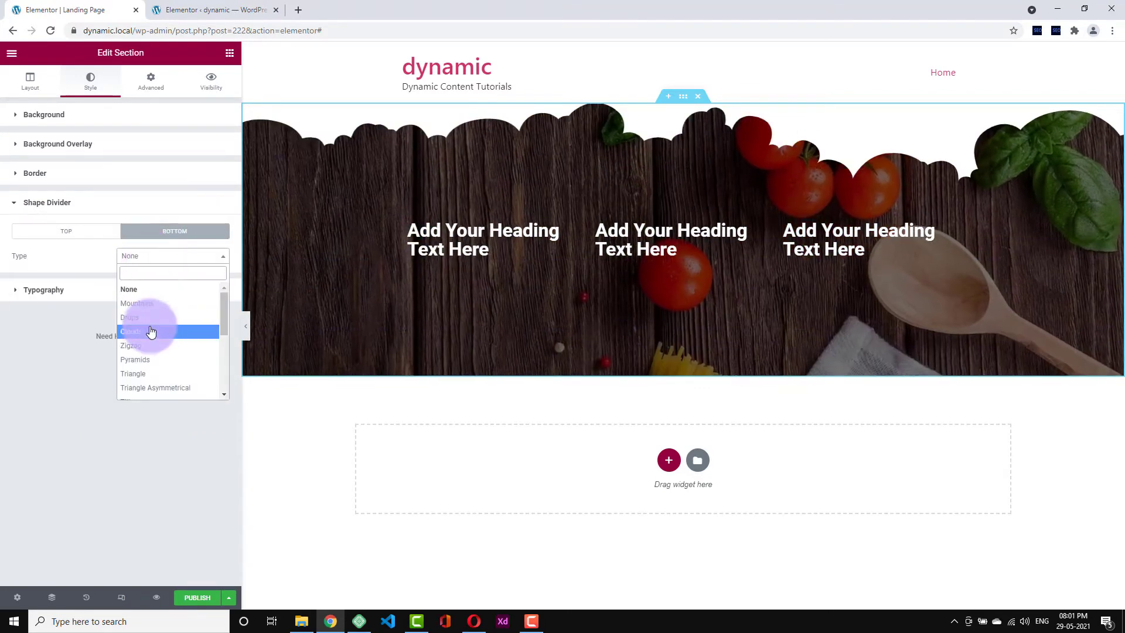
left_click(150, 331)
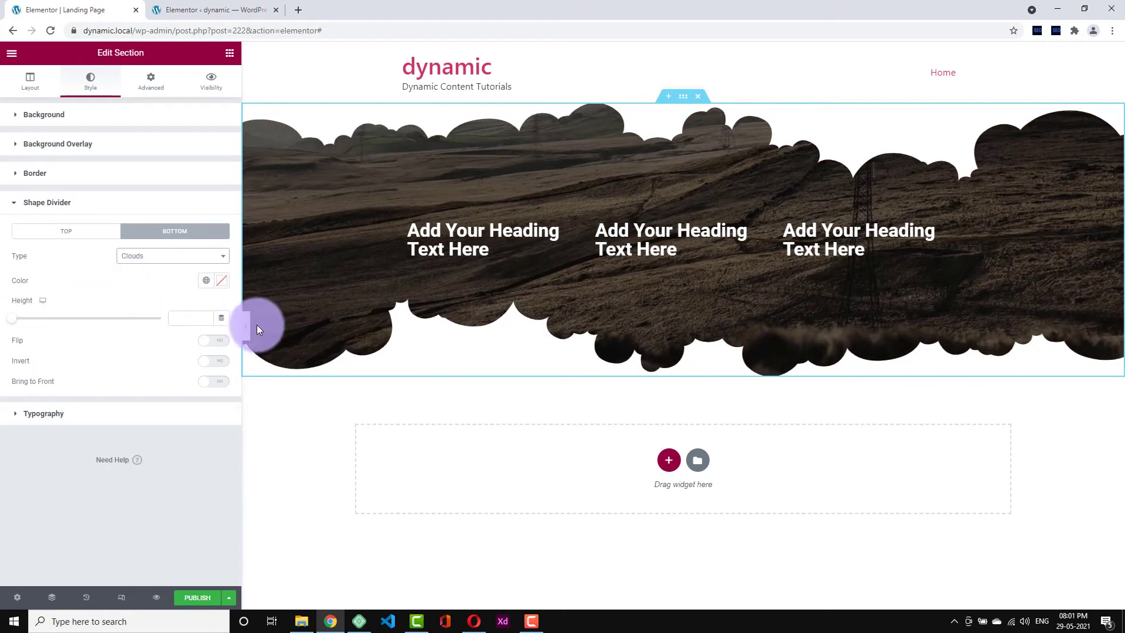
left_click(246, 328)
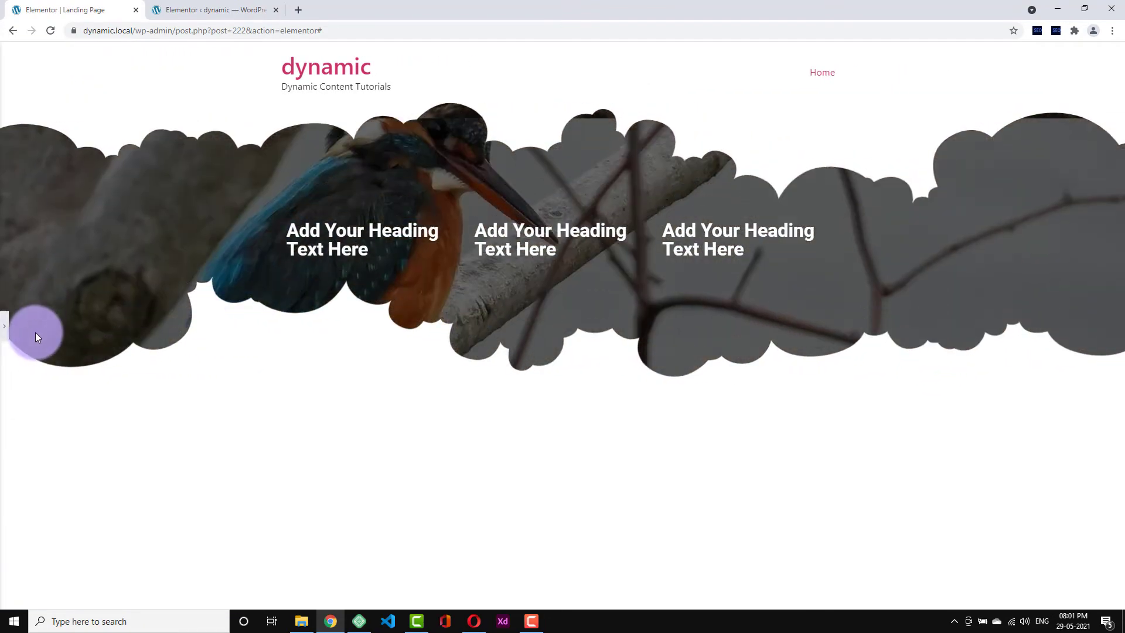
left_click(8, 333)
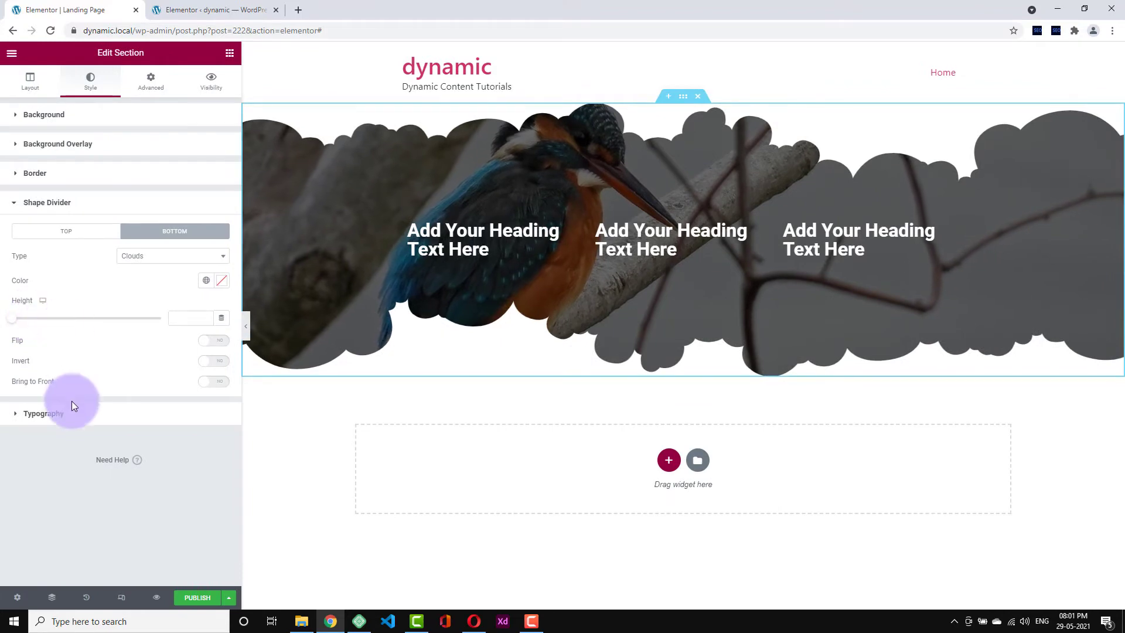
- Change the bottom divider to Mountains, leaving Flip turned off
left_click(206, 341)
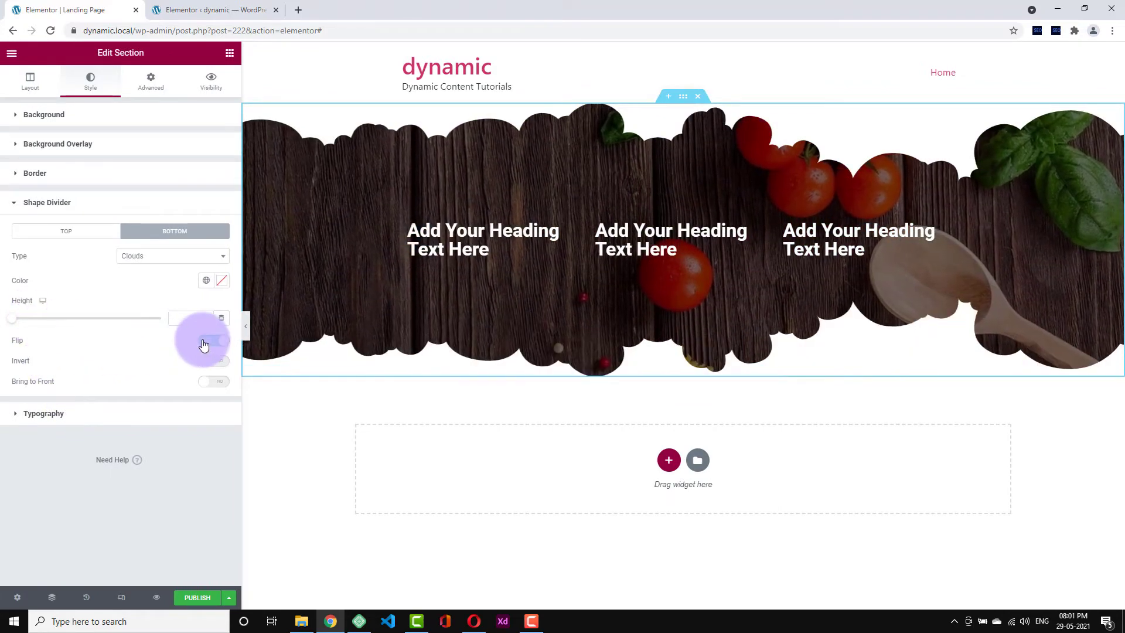
left_click(204, 345)
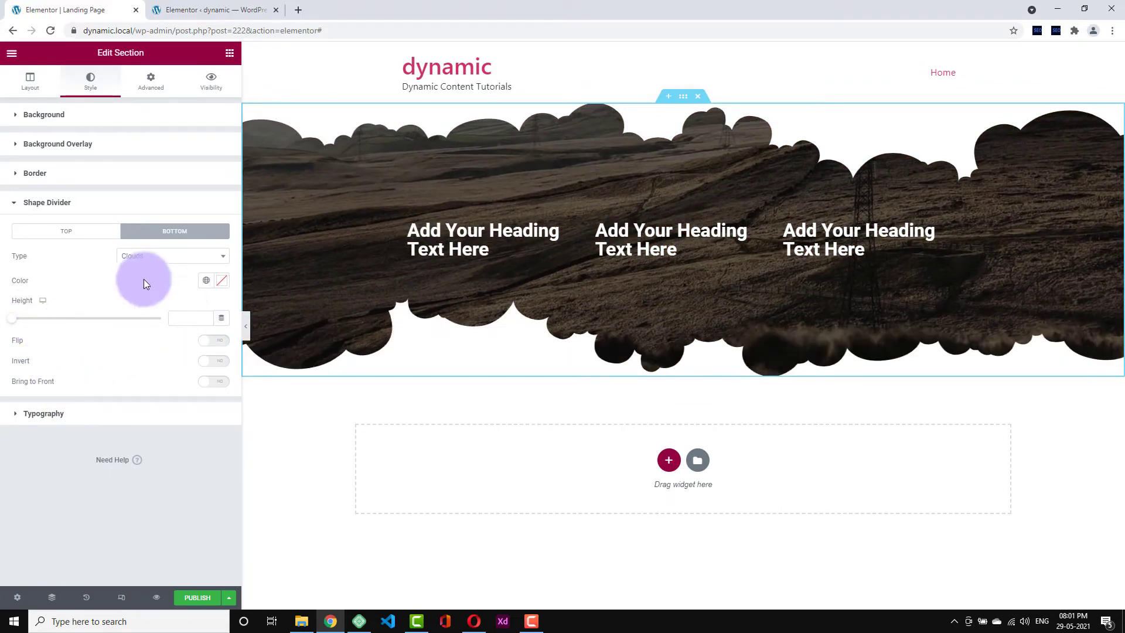
left_click(136, 265)
left_click(138, 299)
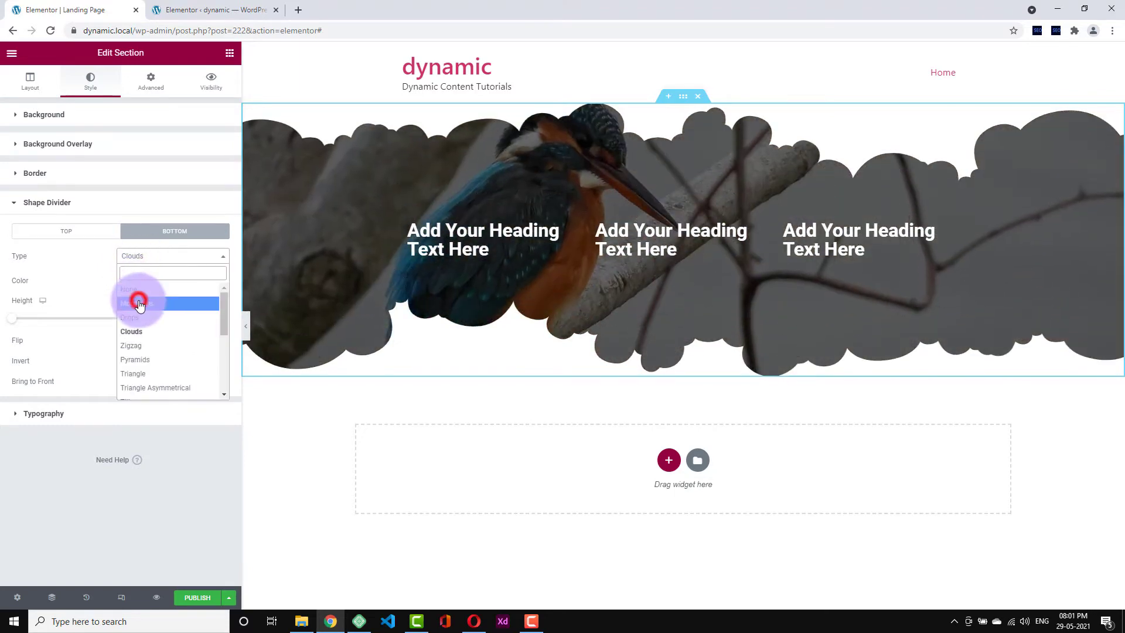
left_click(215, 377)
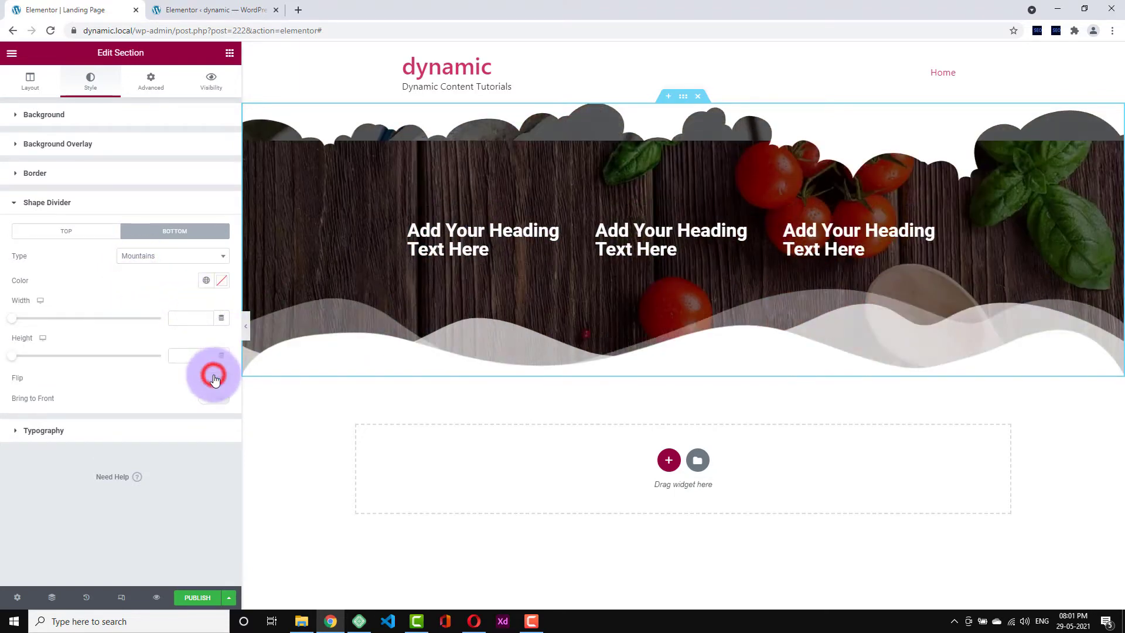
left_click(214, 379)
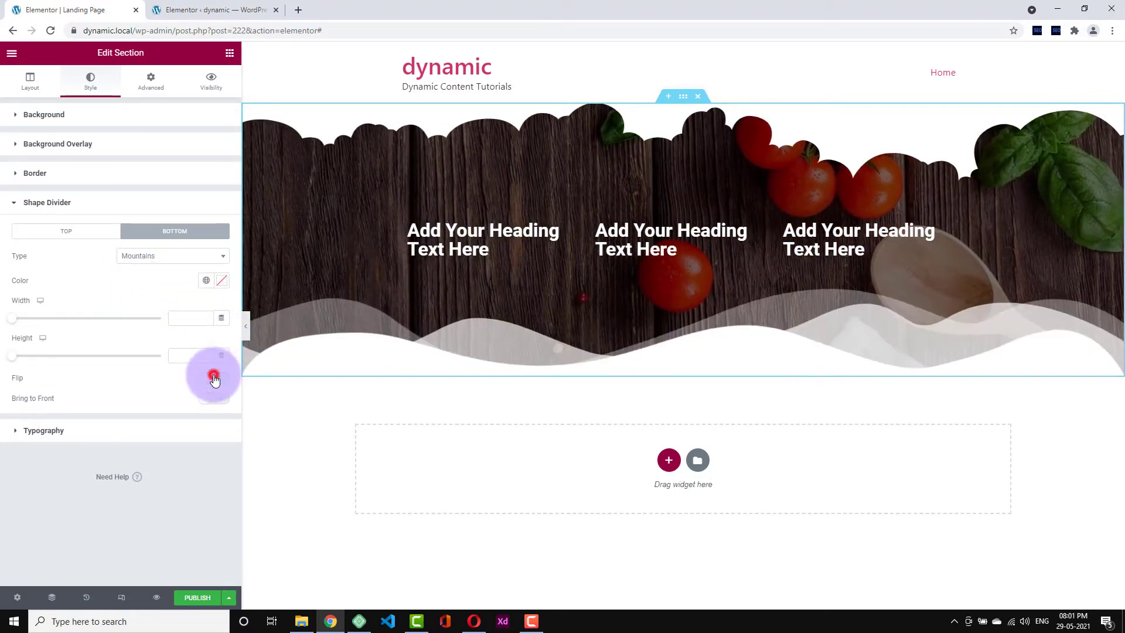
left_click(215, 378)
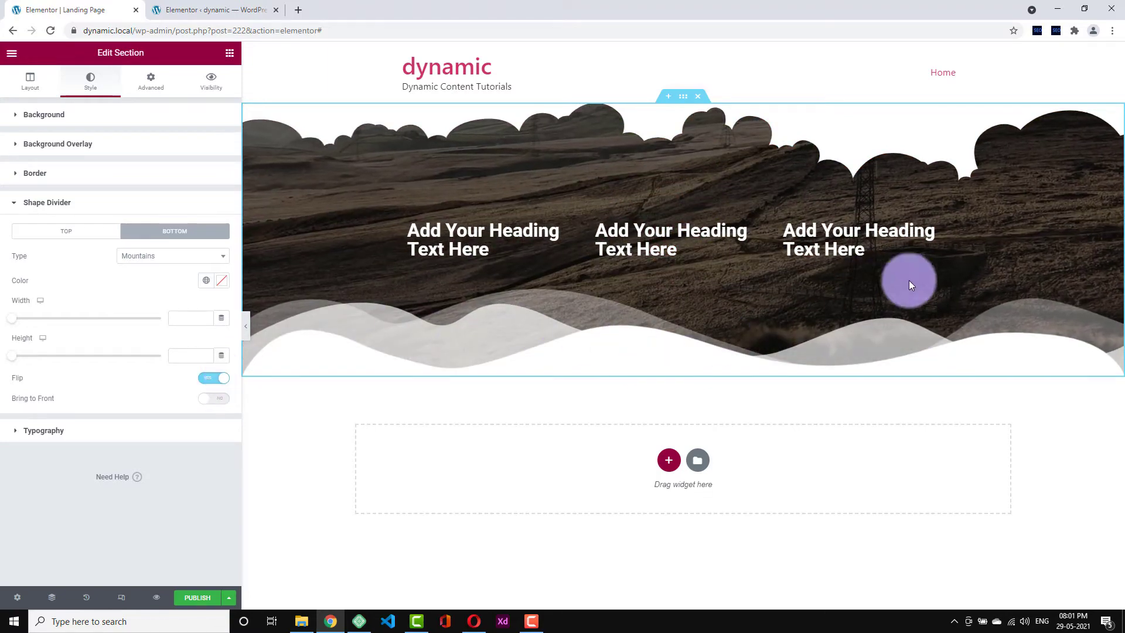
left_click(221, 382)
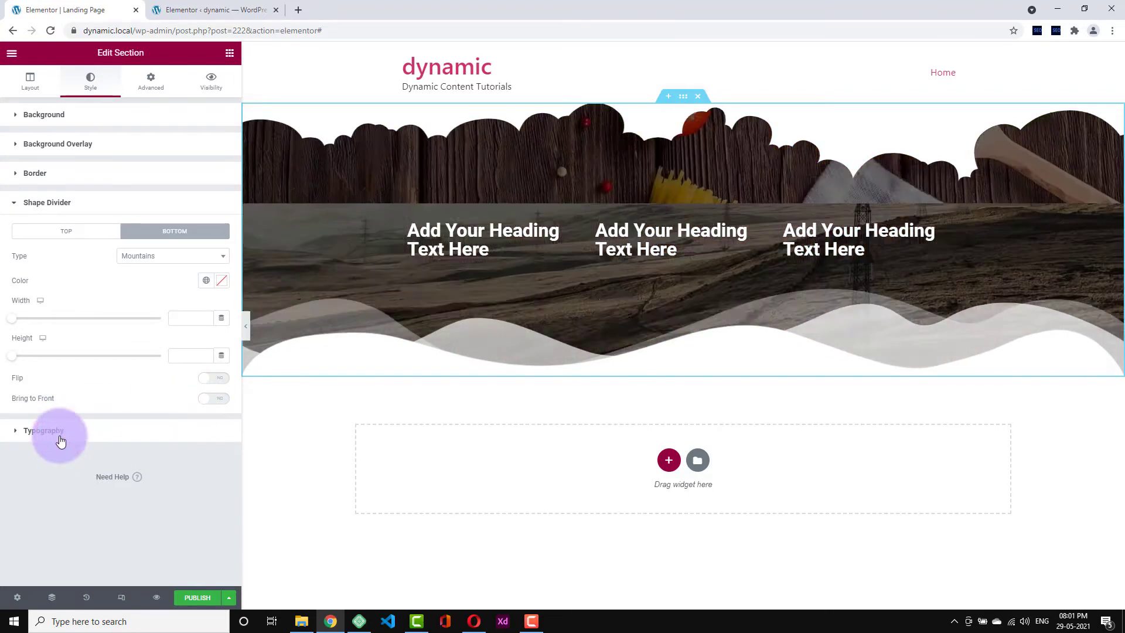
left_click(61, 433)
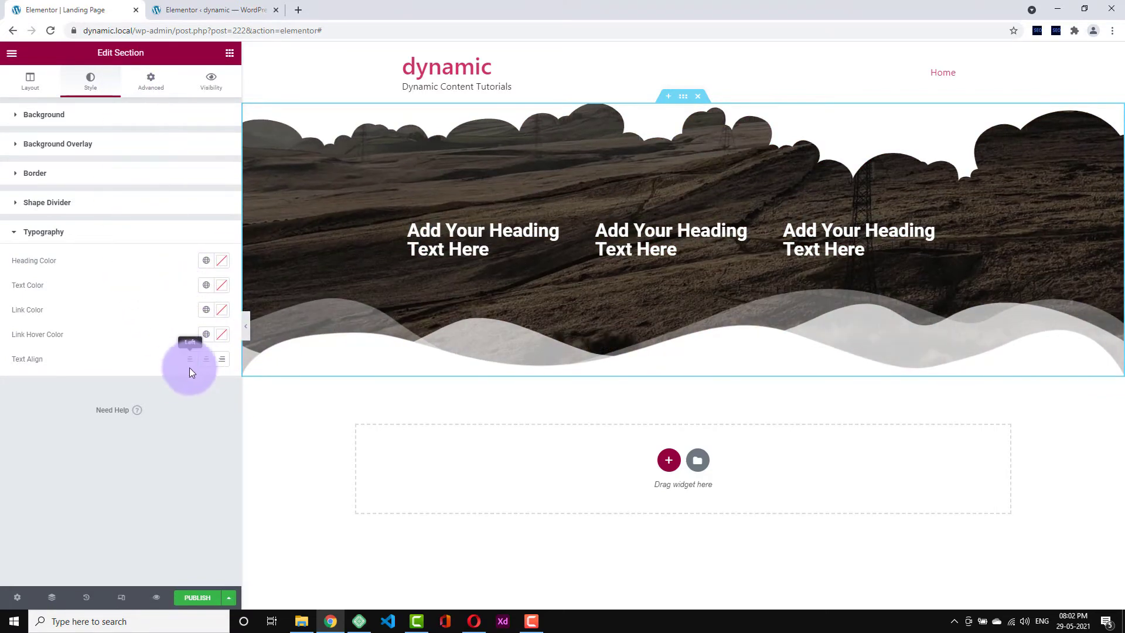
- Set both the top Clouds and bottom Mountains divider types to None
left_click(140, 96)
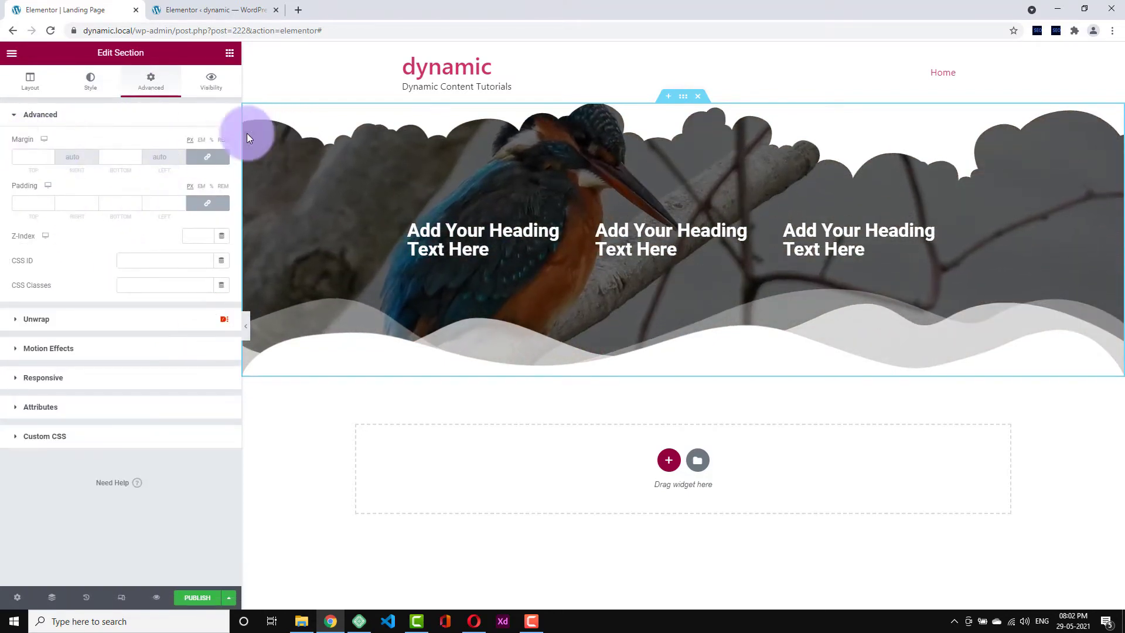
left_click(87, 86)
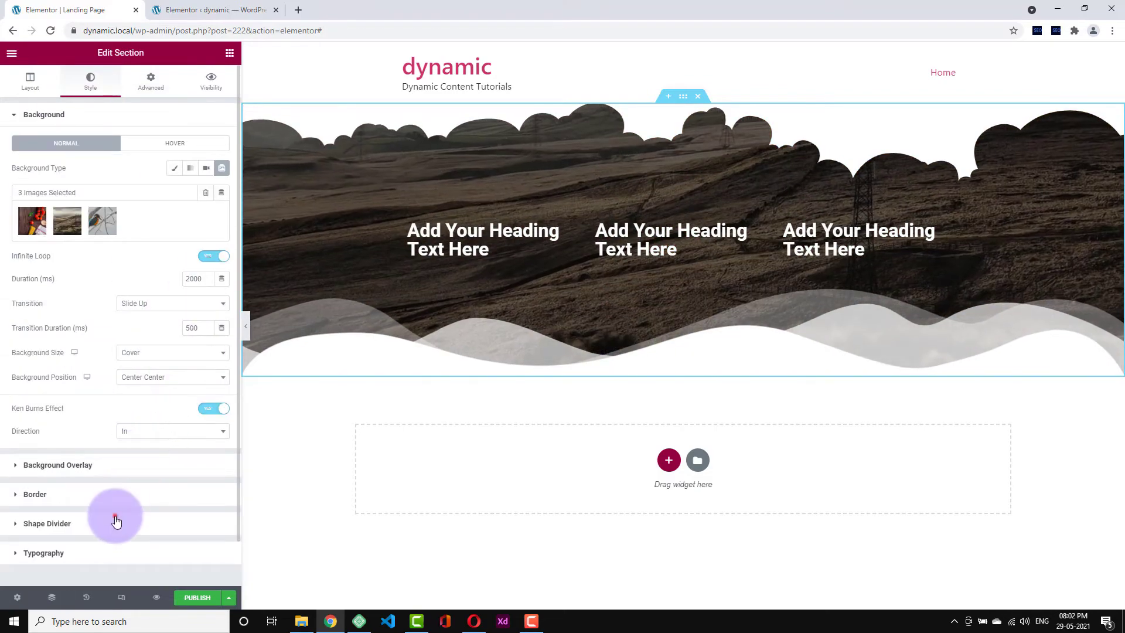
left_click(116, 521)
left_click(137, 255)
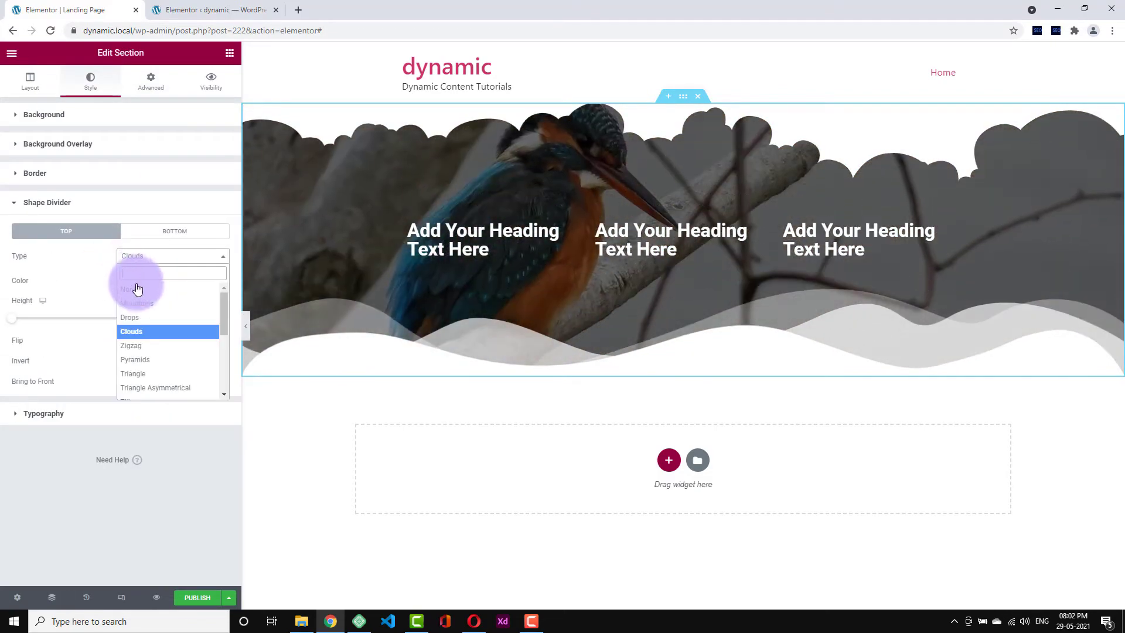
left_click(134, 291)
left_click(173, 233)
left_click(160, 256)
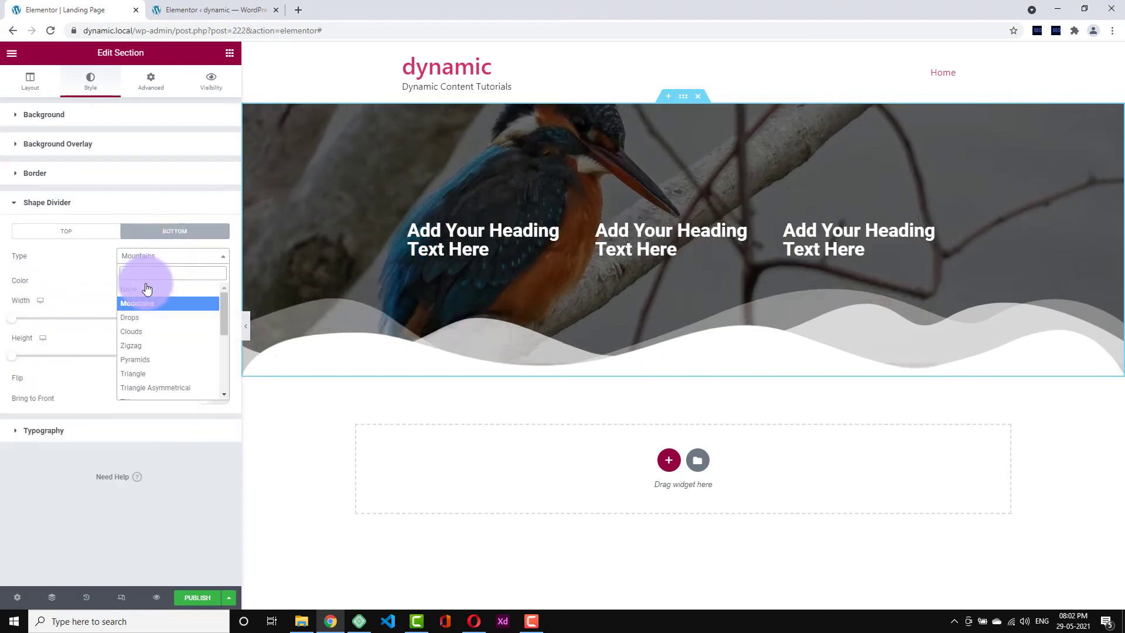
left_click(145, 291)
- Give the section a 39 top and bottom margin and 37 linked padding
left_click(146, 78)
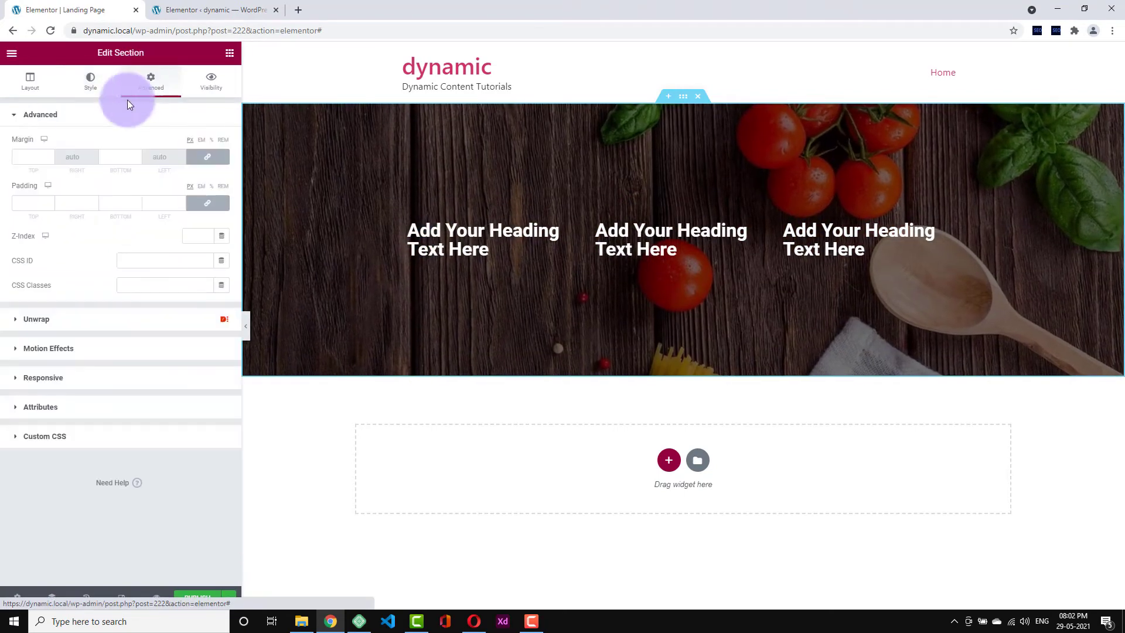
left_click(49, 157)
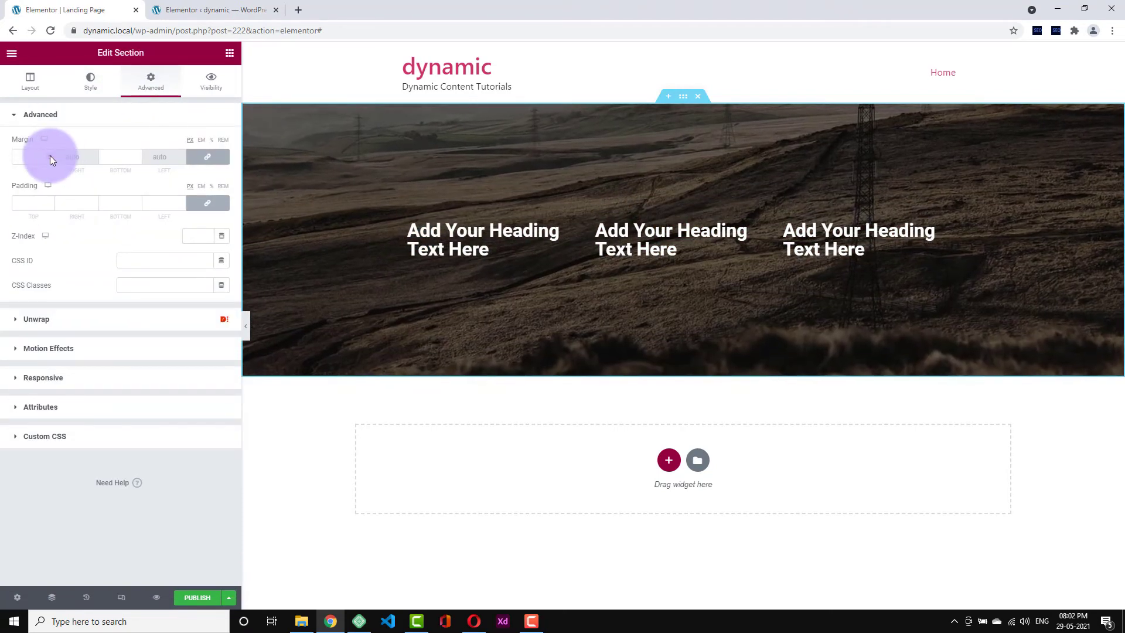
left_click(50, 156)
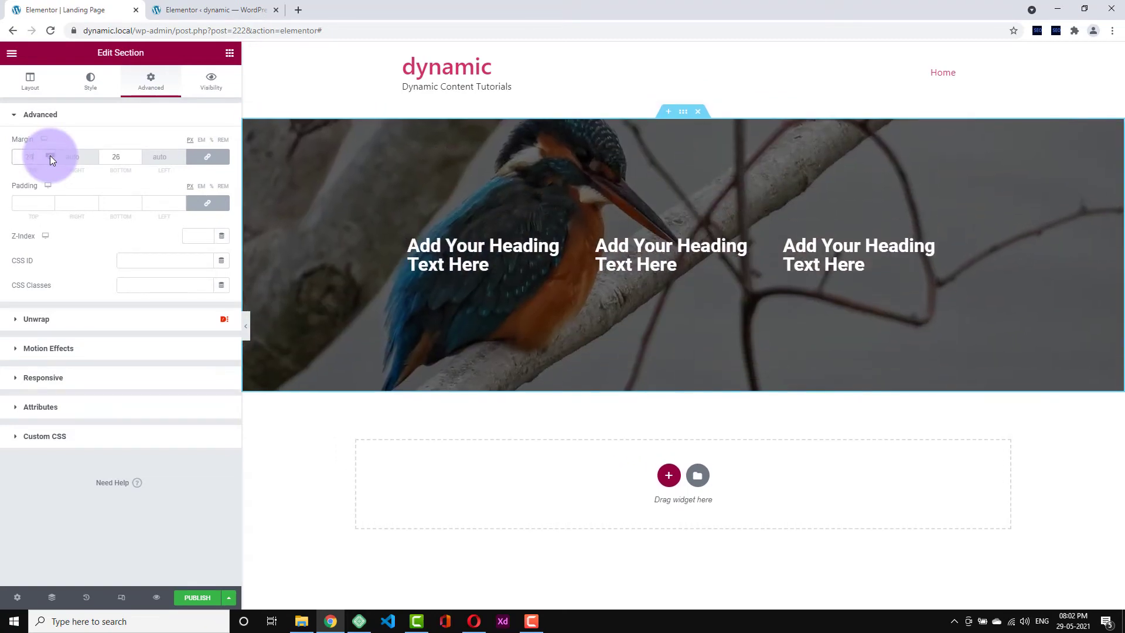
left_click_drag(51, 155, 50, 160)
left_click_drag(52, 200, 870, 212)
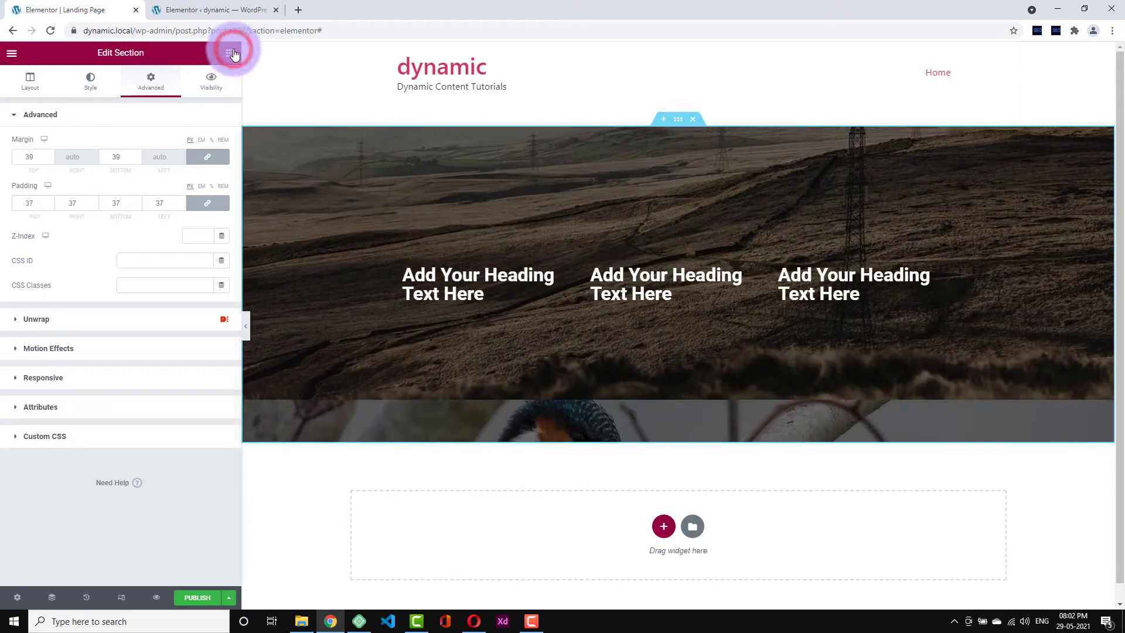
left_click(230, 53)
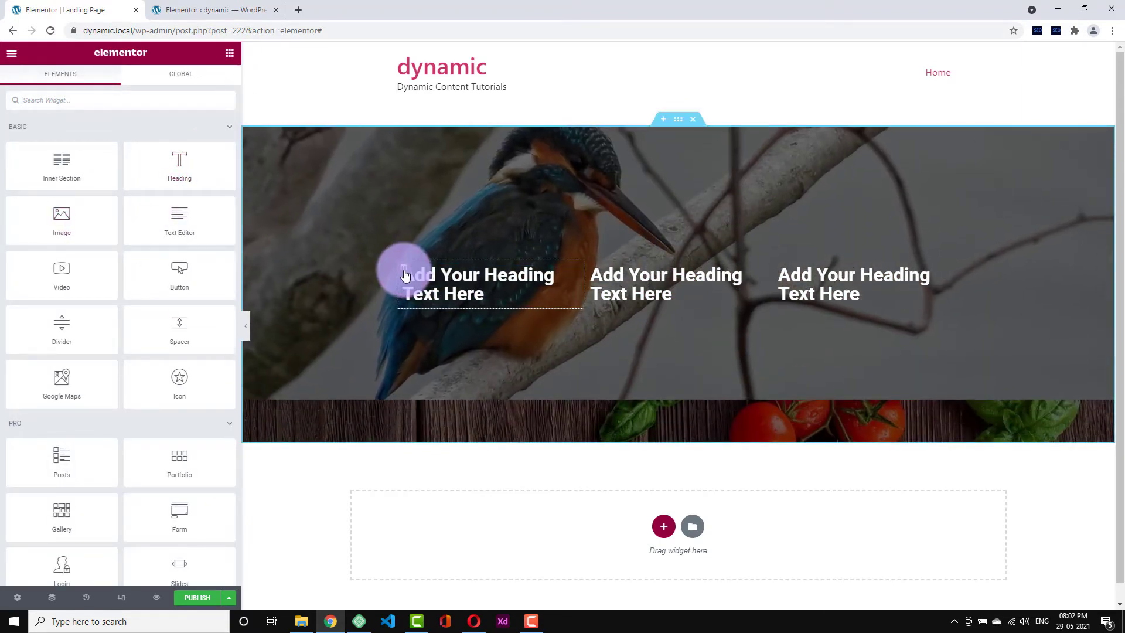
- Select the first heading and give it a classic red #FF4343 background
left_click(404, 271)
left_click(569, 274)
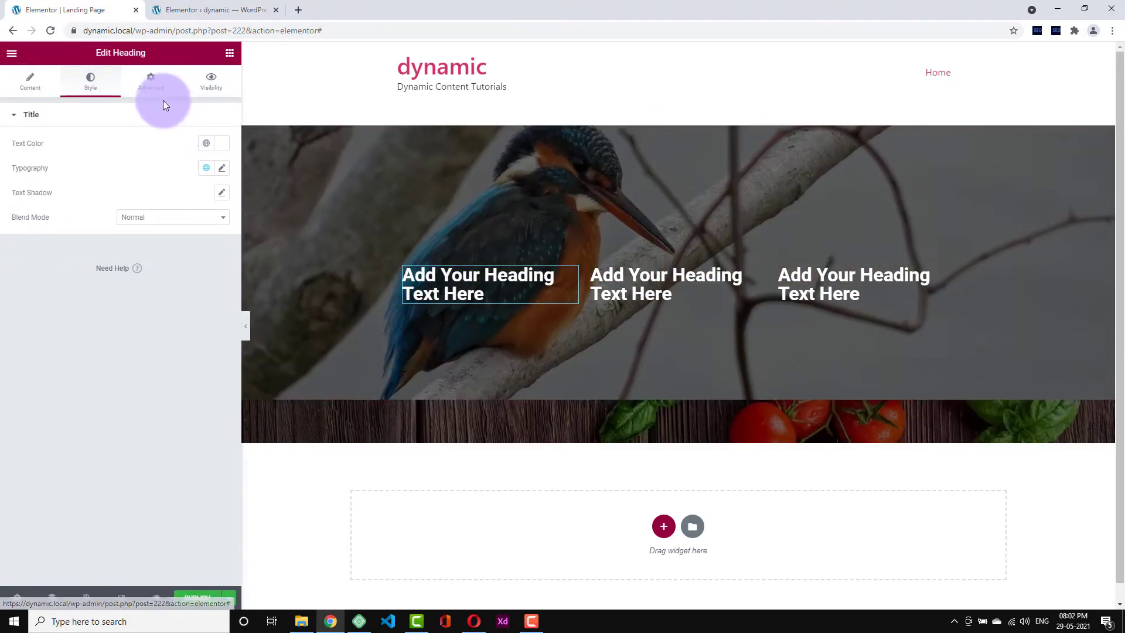
left_click(150, 84)
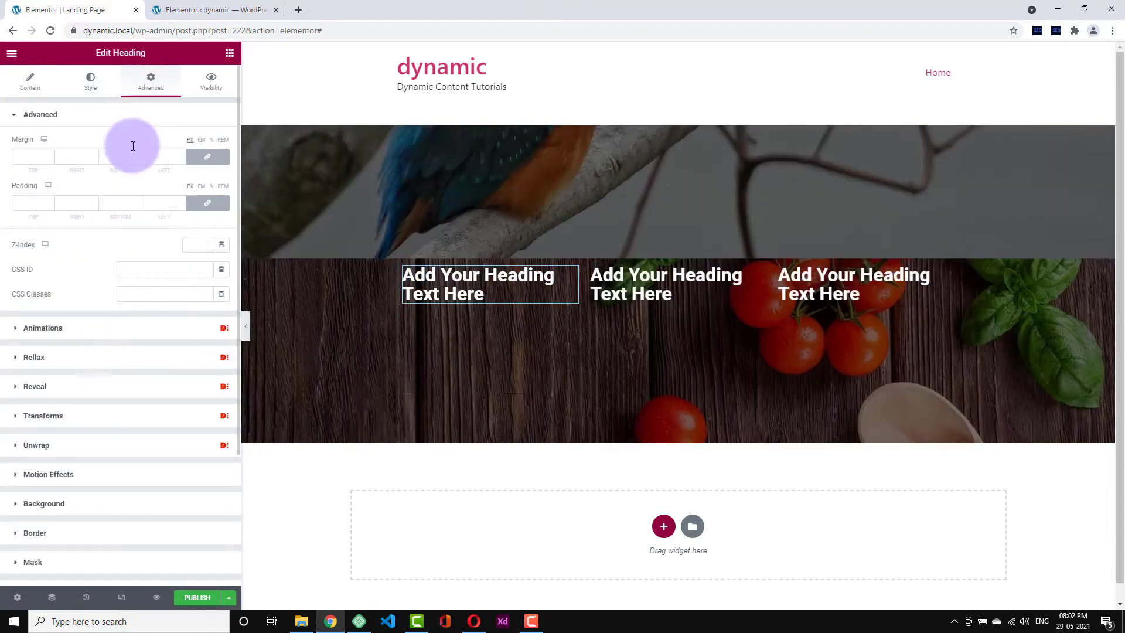
left_click(53, 504)
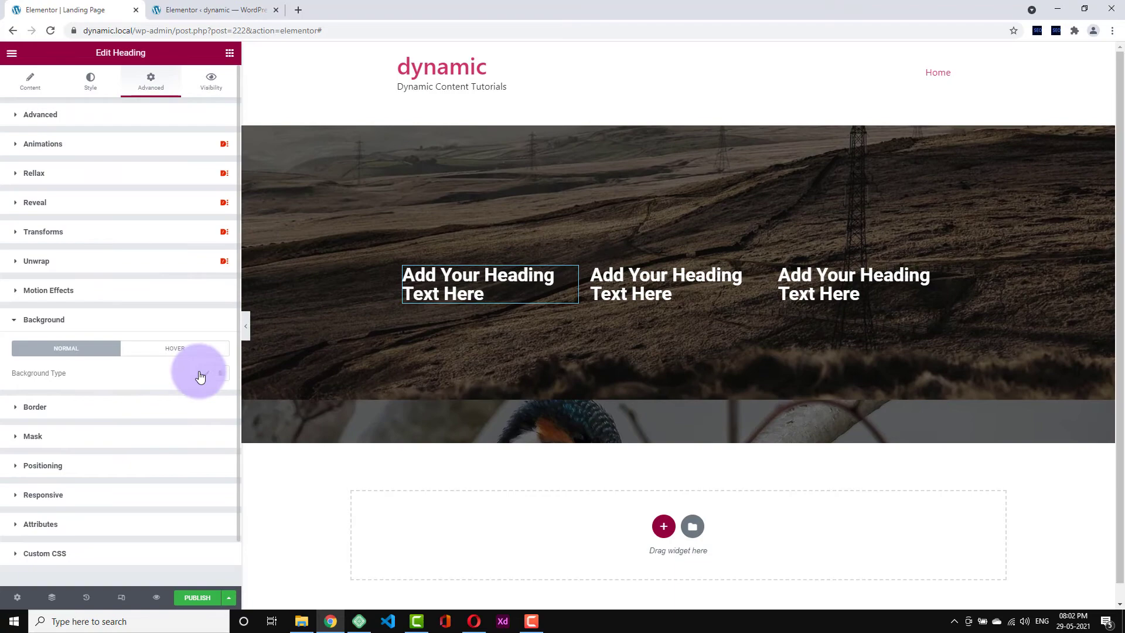
left_click(200, 375)
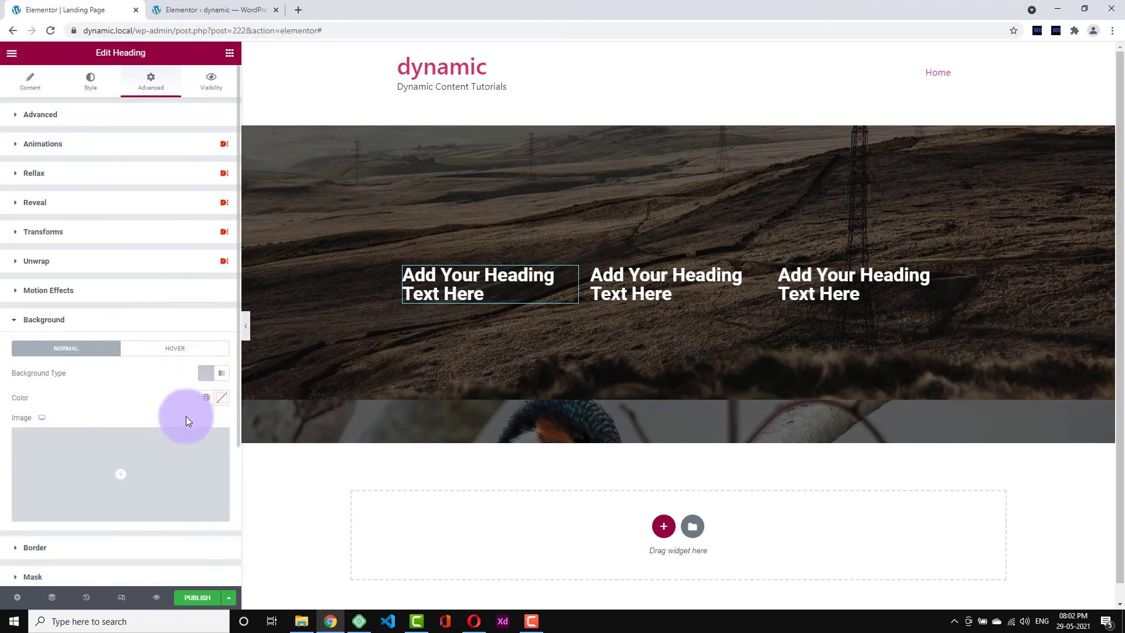
left_click(221, 398)
left_click_drag(138, 452, 180, 439)
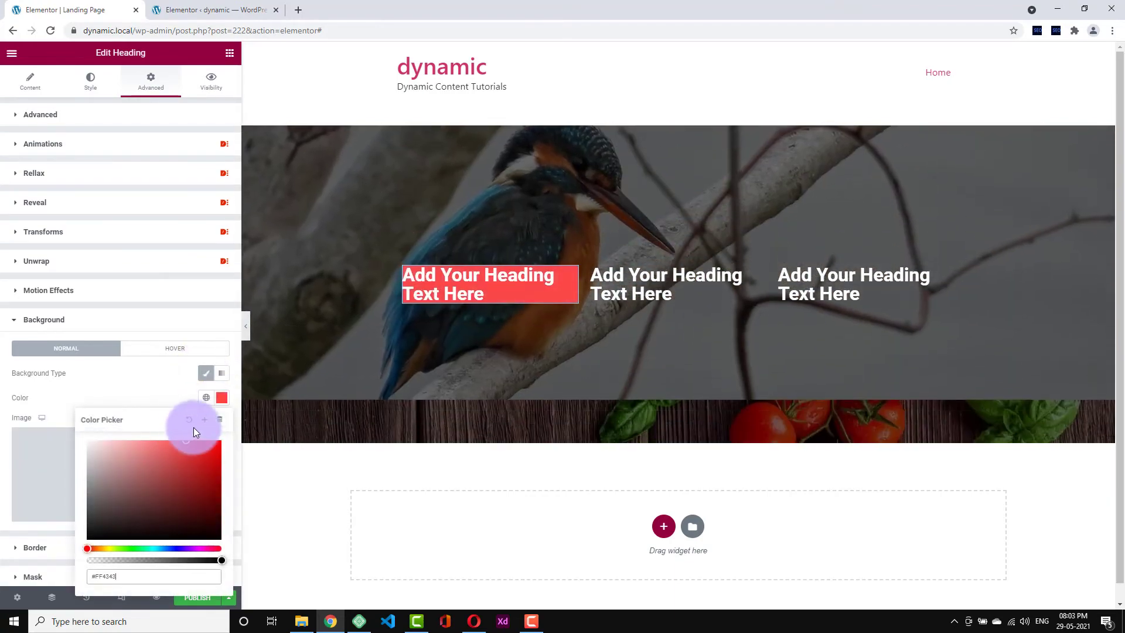
left_click(174, 363)
left_click(125, 126)
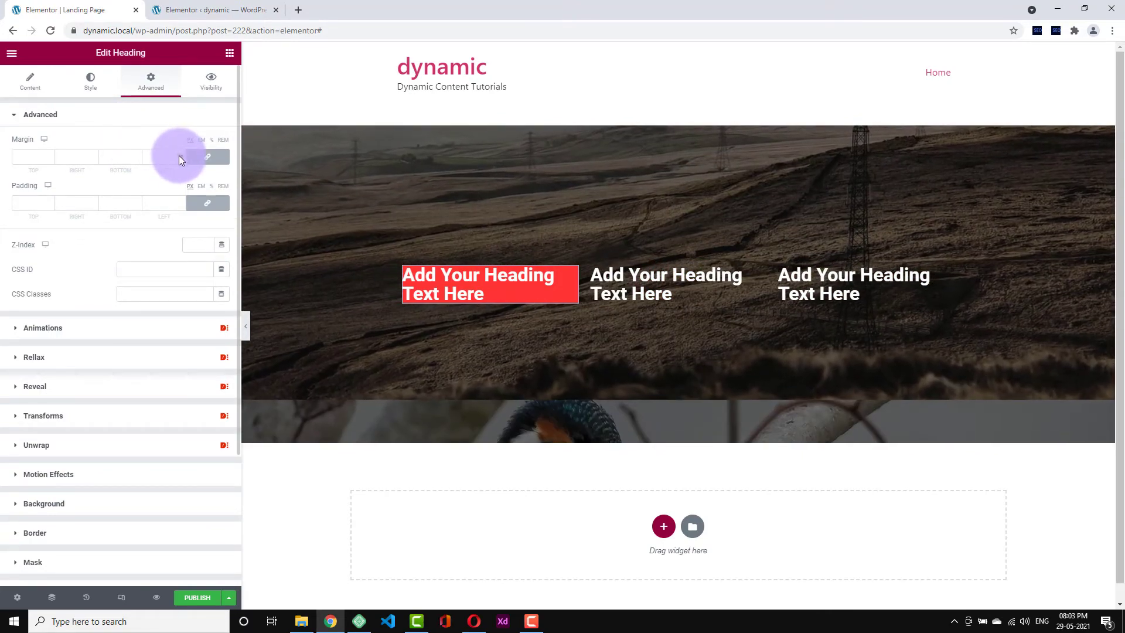
- Set the red heading's linked margin to 20 and linked padding to 20
type("21")
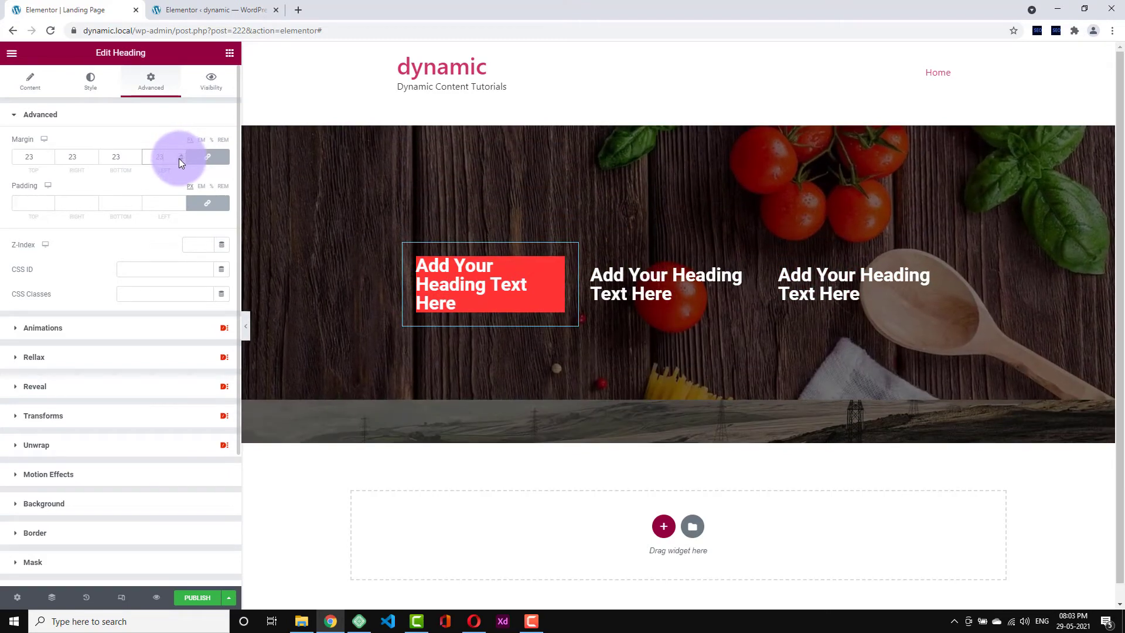
left_click(179, 159)
left_click(178, 158)
left_click(178, 158)
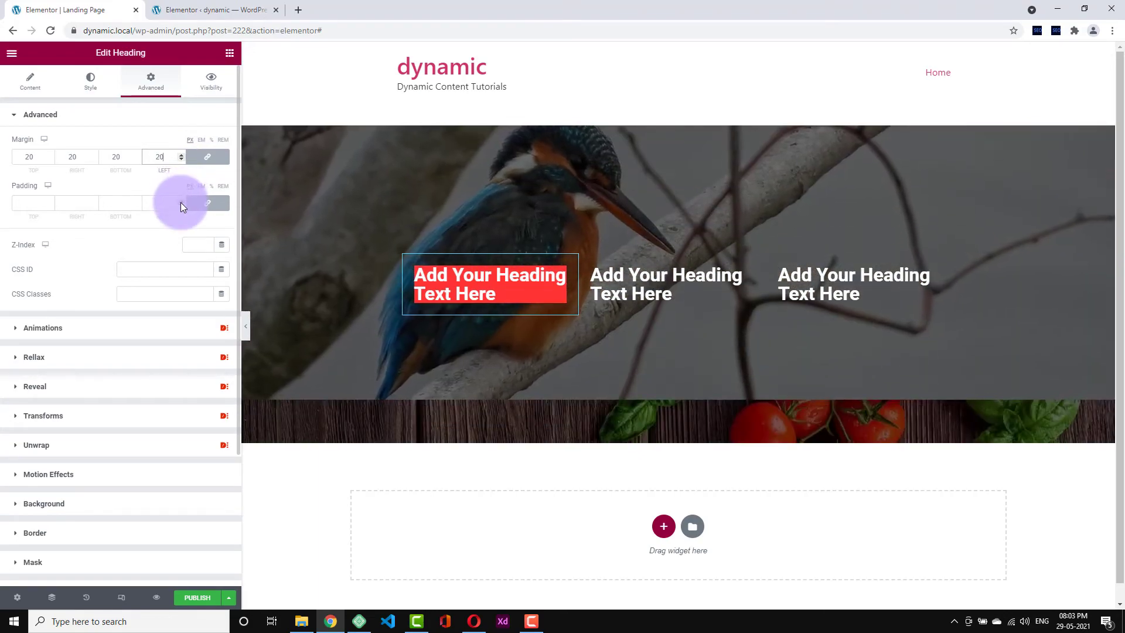
left_click(181, 202)
left_click(181, 202)
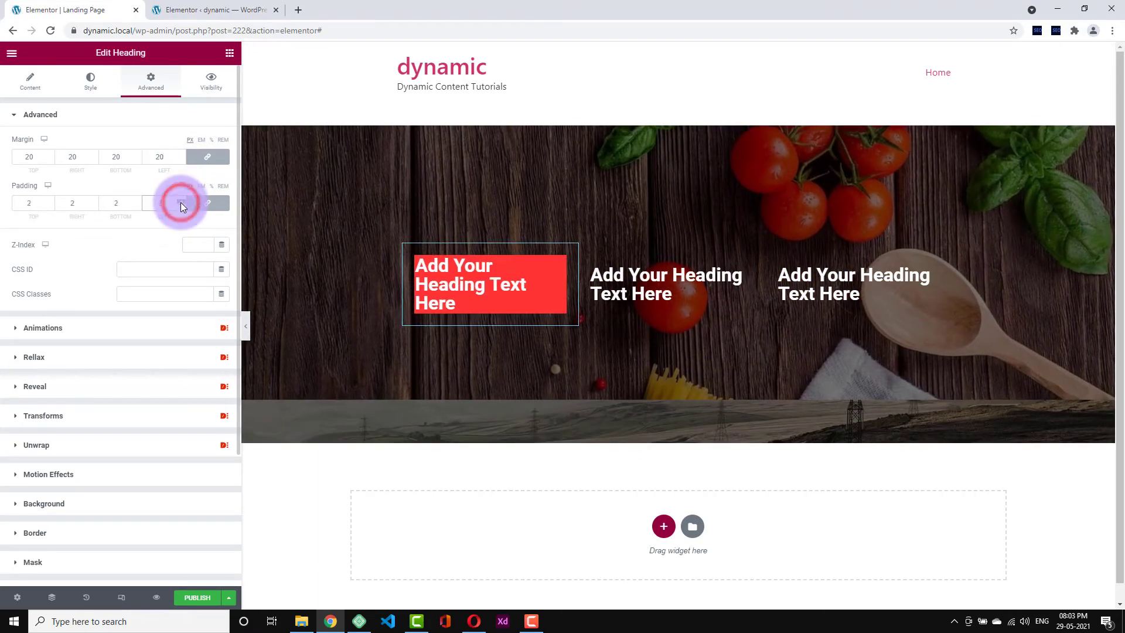
left_click(181, 202)
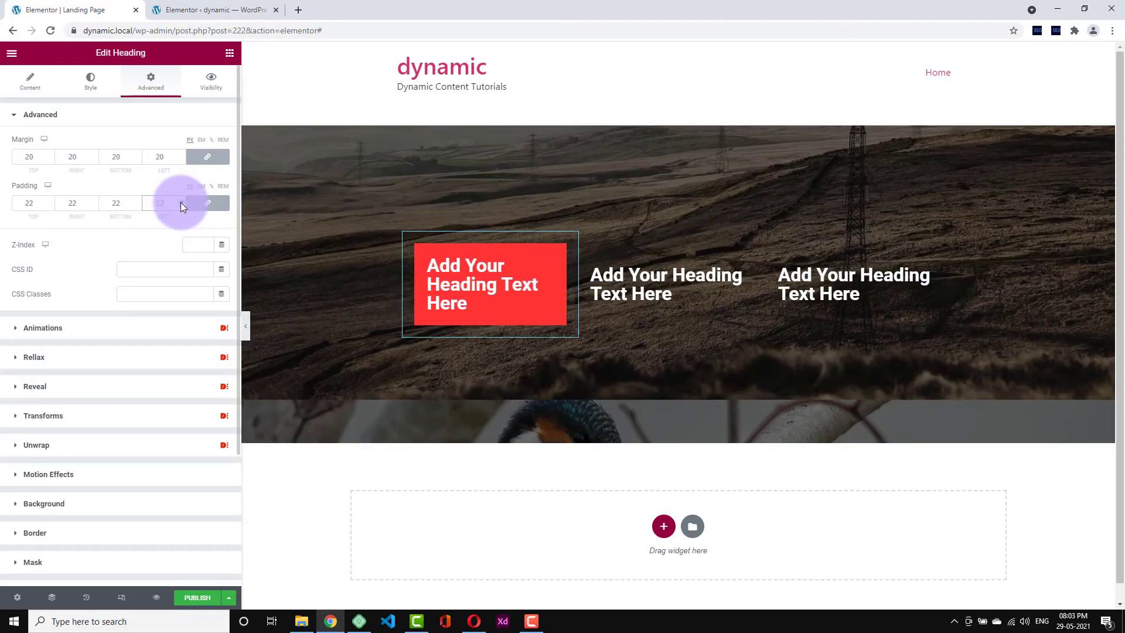
left_click(181, 204)
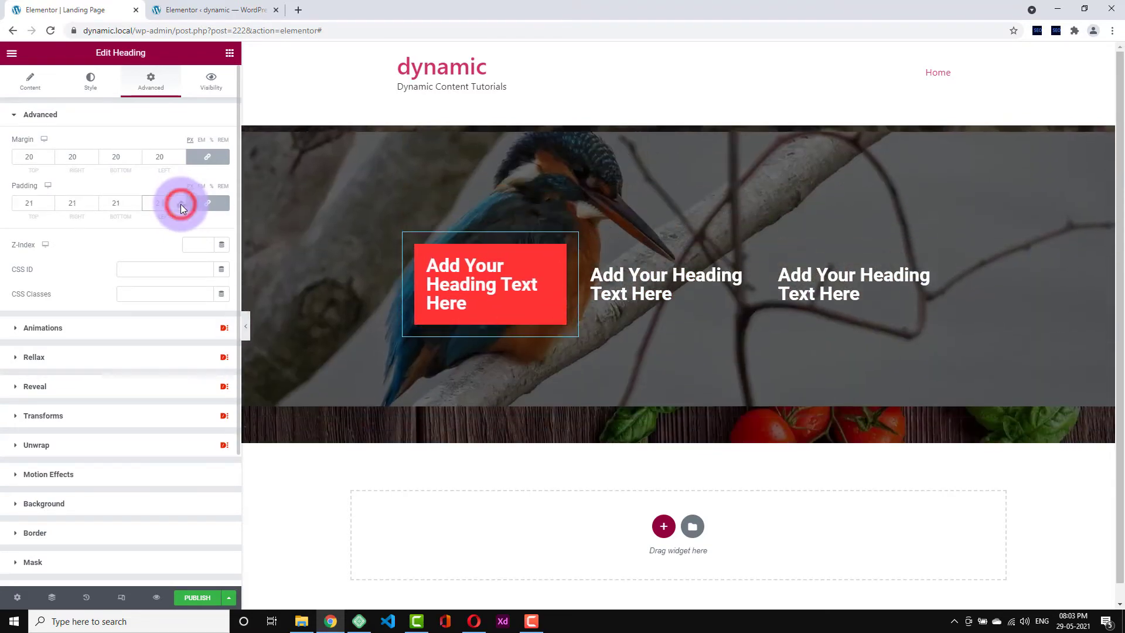
left_click(180, 204)
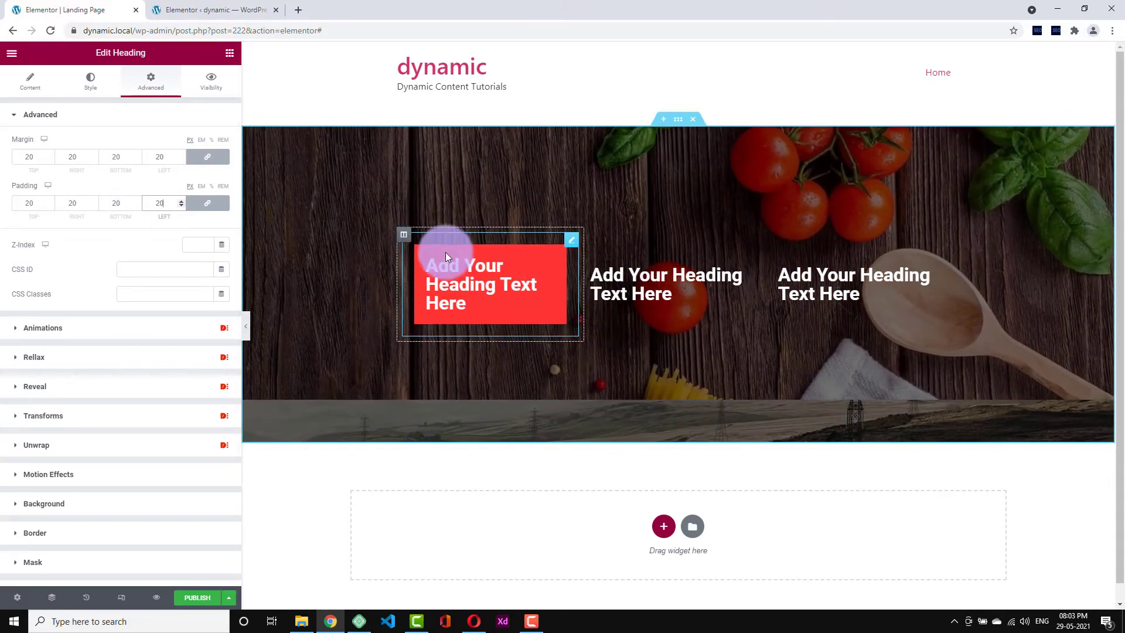
- Copy the red first heading
right_click(410, 239)
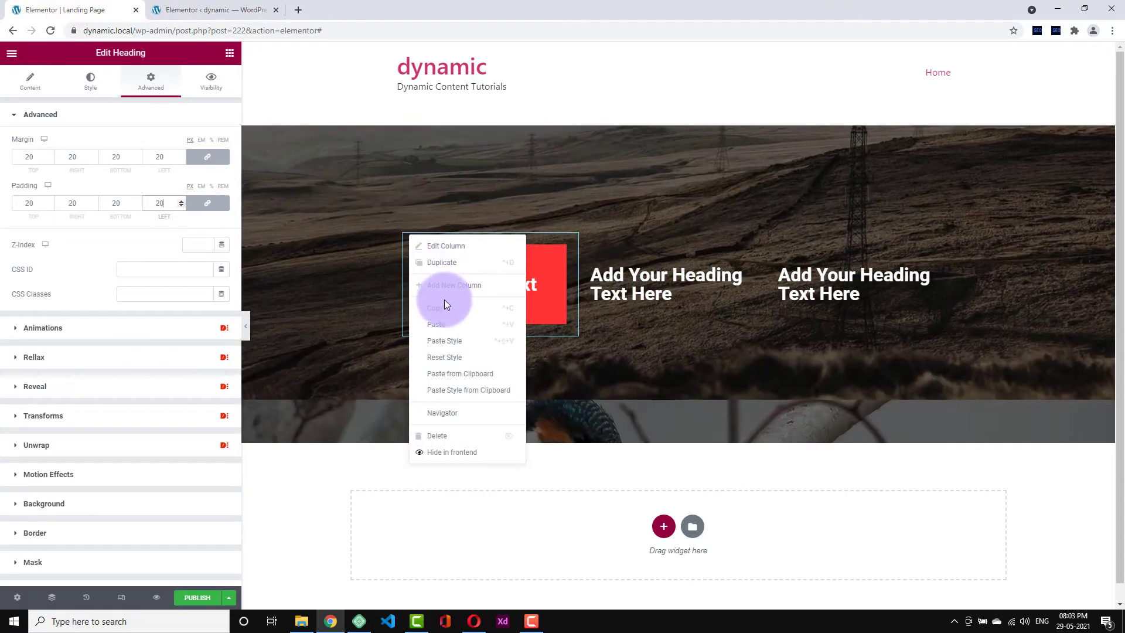
left_click(445, 307)
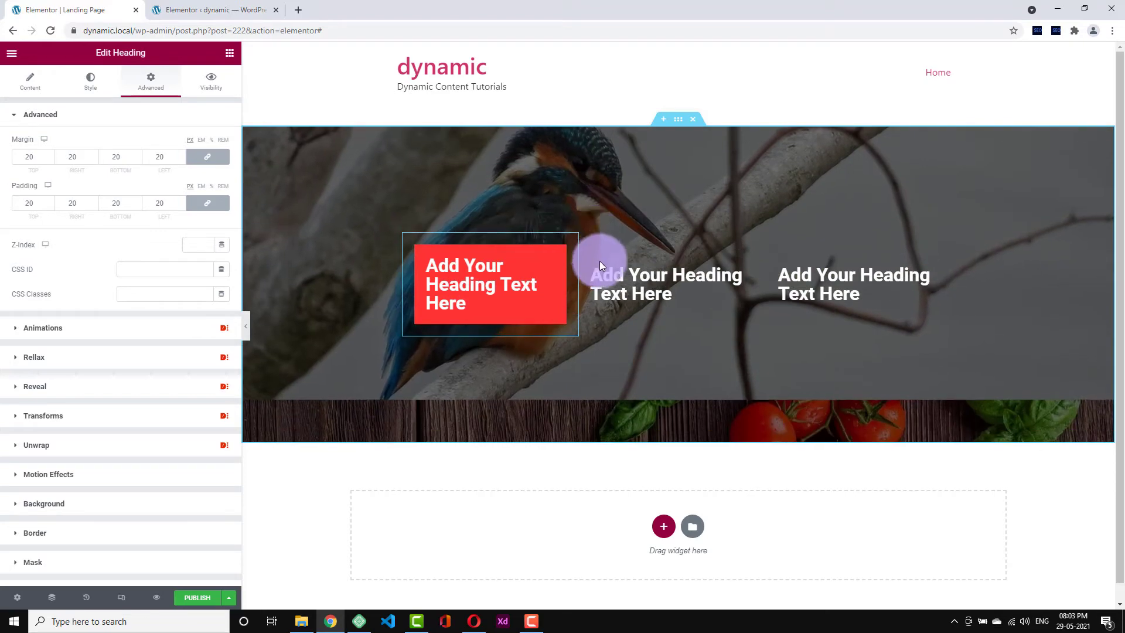
right_click(588, 273)
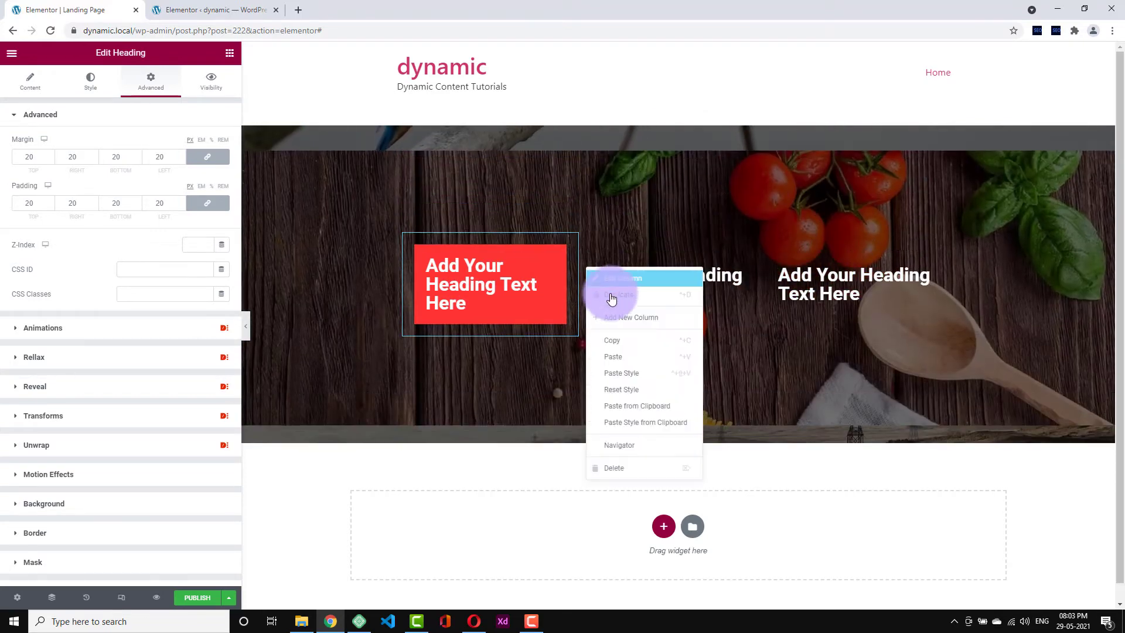
left_click(642, 374)
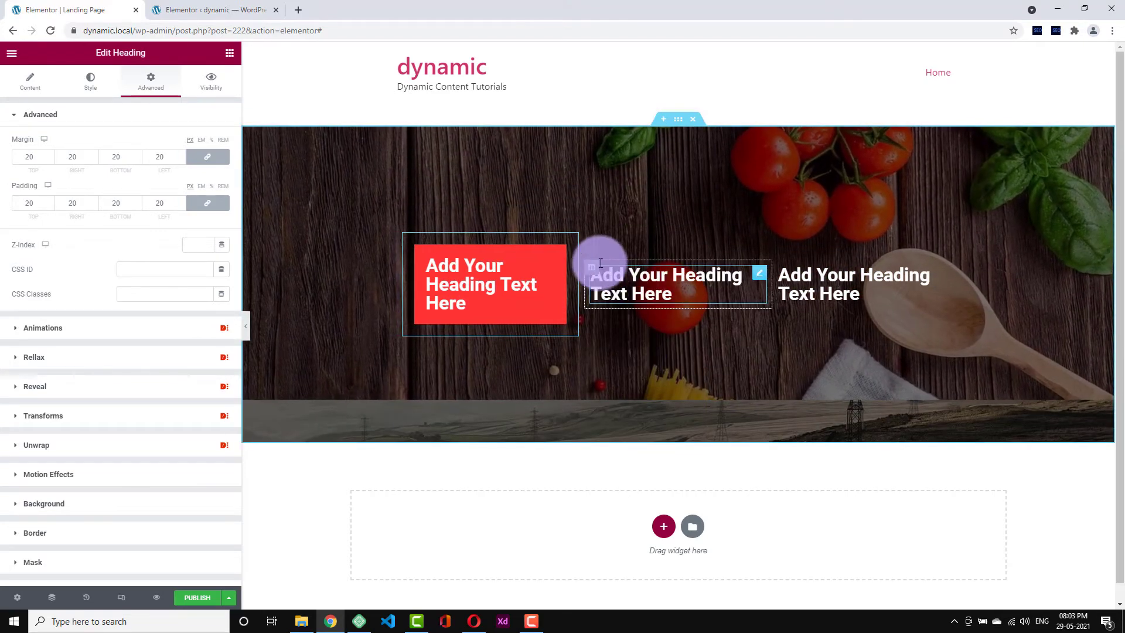
right_click(593, 264)
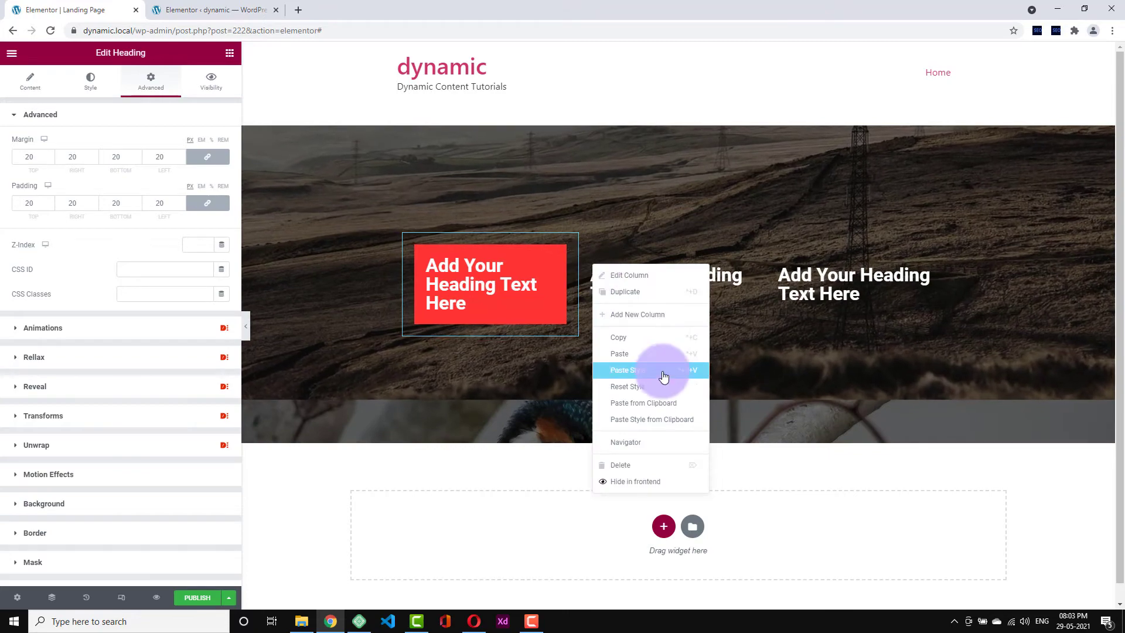
left_click(584, 276)
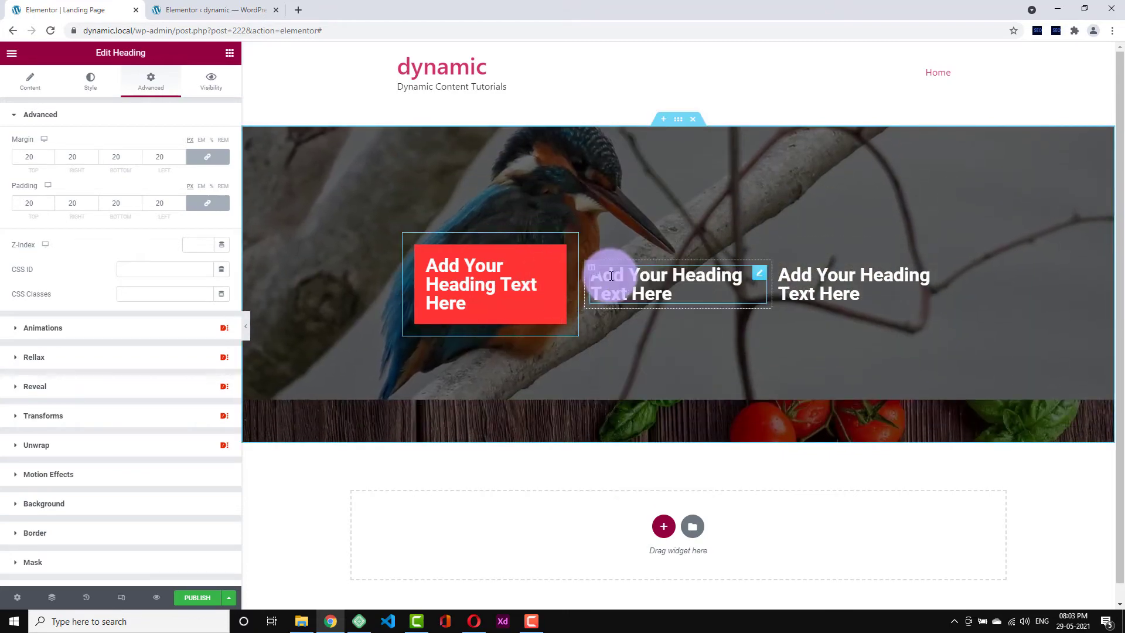
right_click(611, 276)
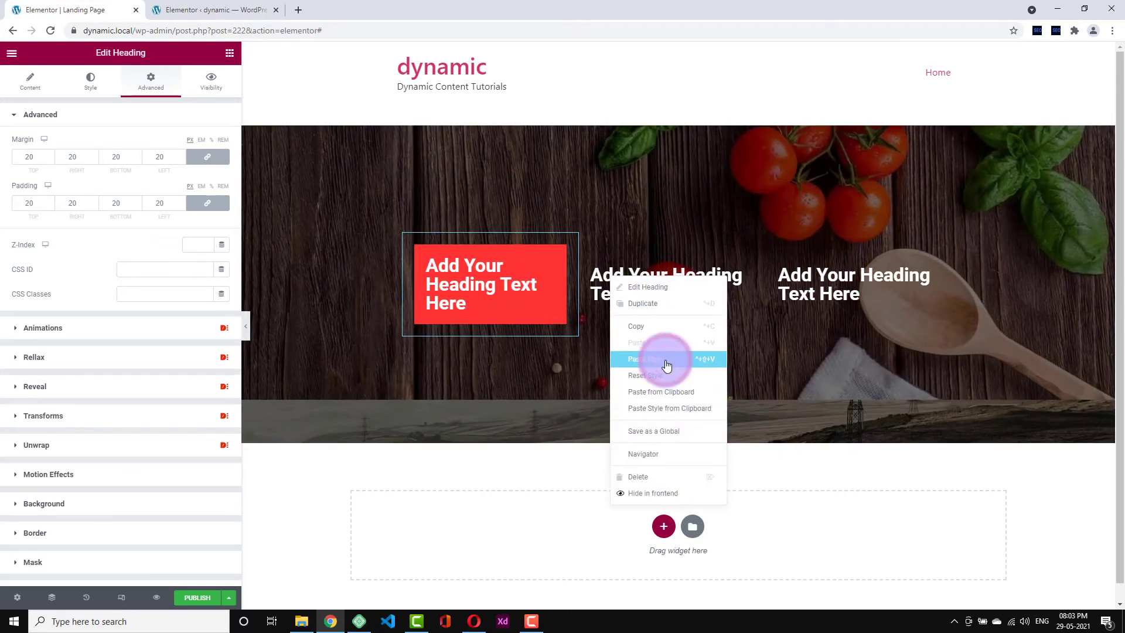
left_click(662, 374)
right_click(636, 278)
right_click(502, 276)
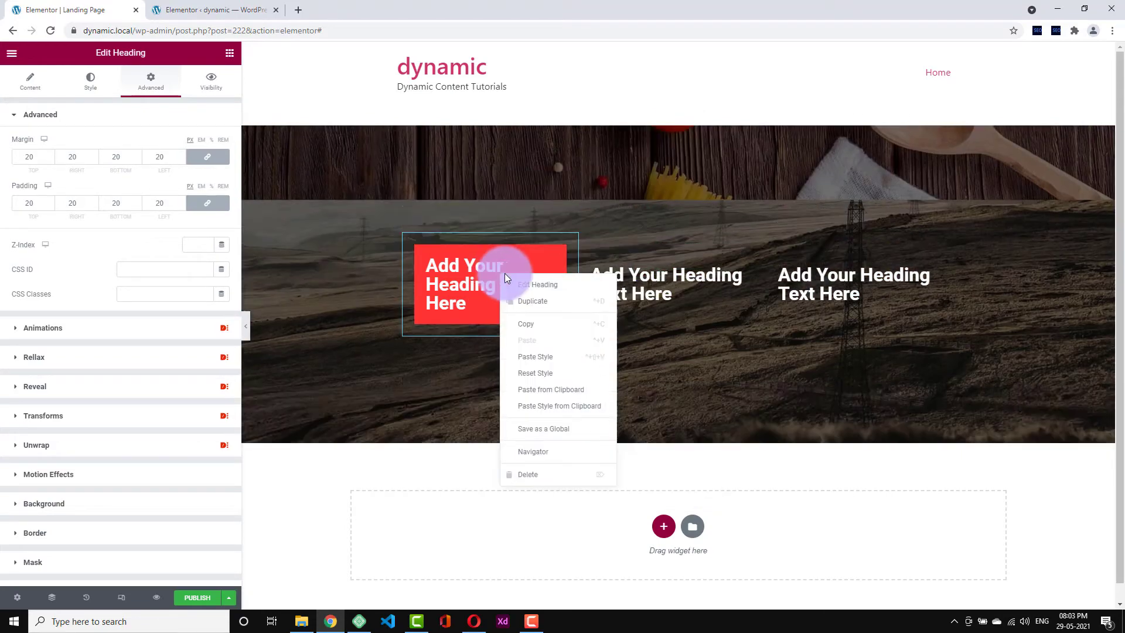
left_click(555, 325)
- Paste the copied red style onto the second and third headings
right_click(641, 275)
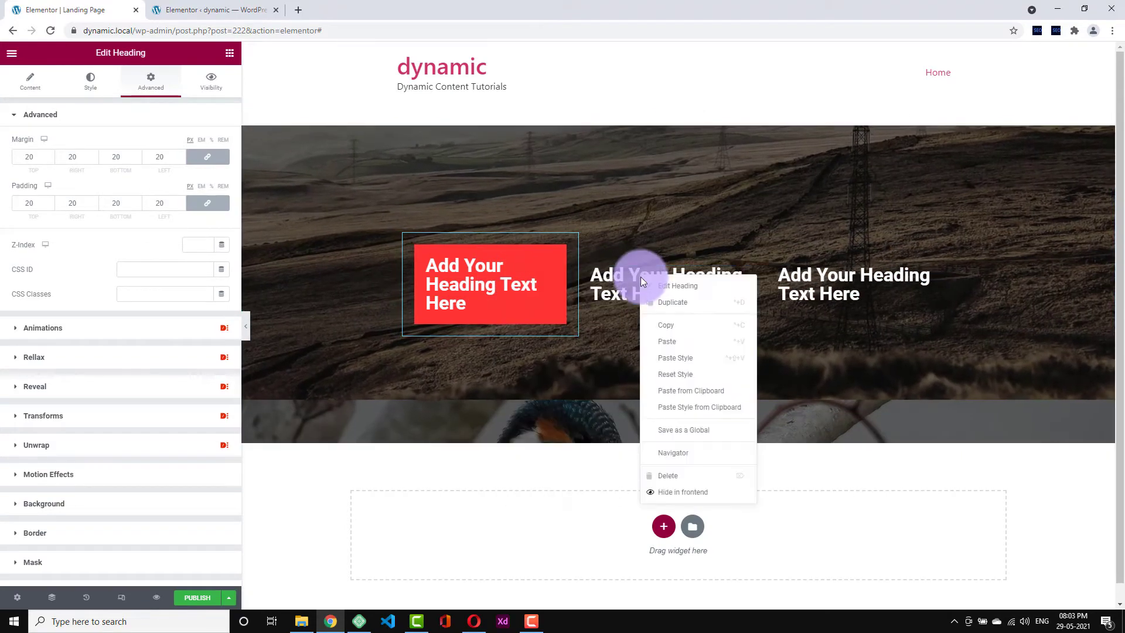
left_click(685, 358)
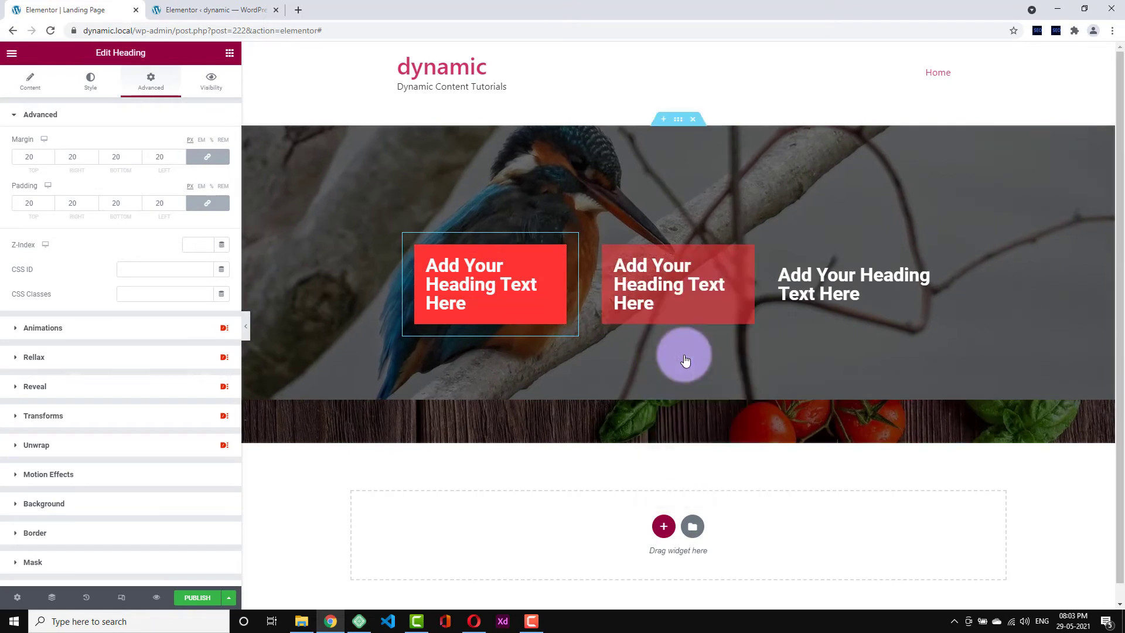
right_click(794, 283)
left_click(847, 359)
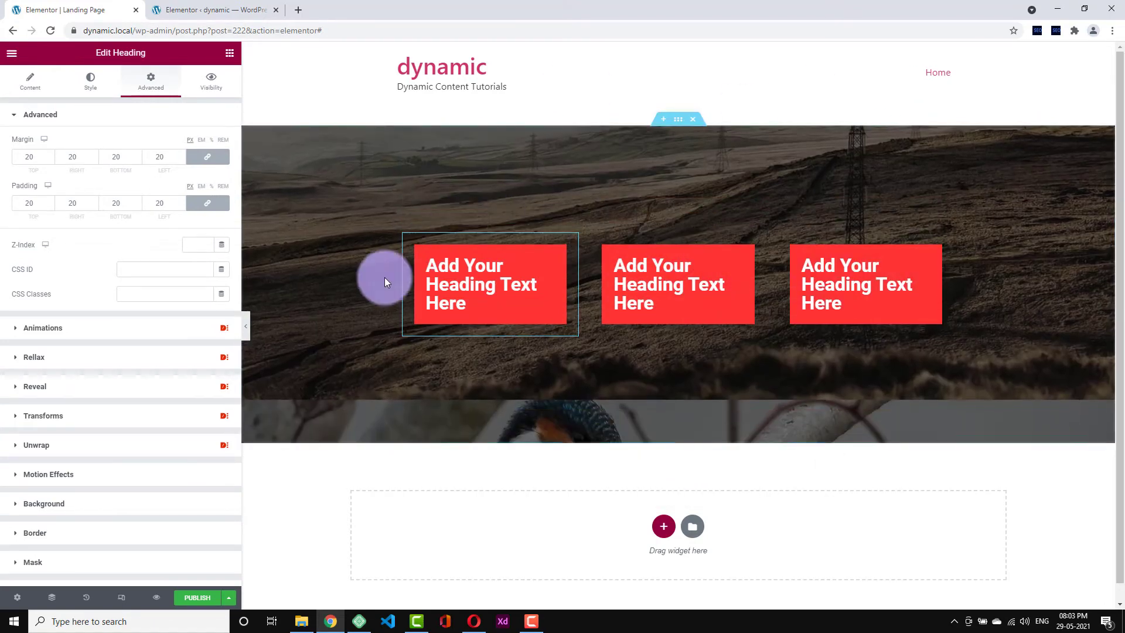
left_click(100, 90)
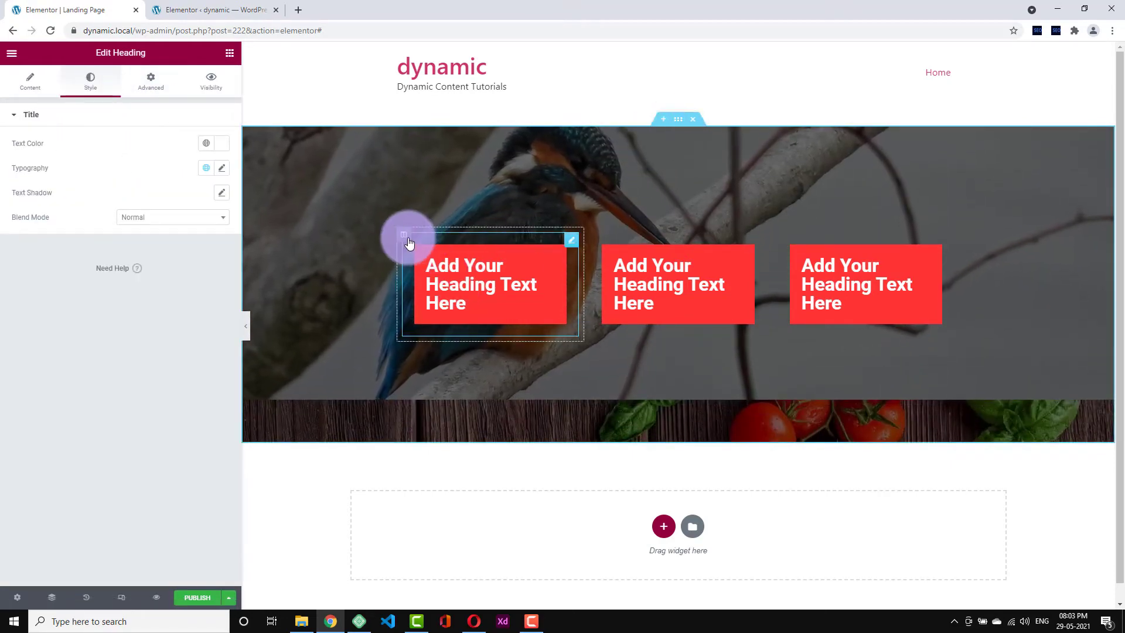
- Set the first column's width to 34%
left_click(405, 237)
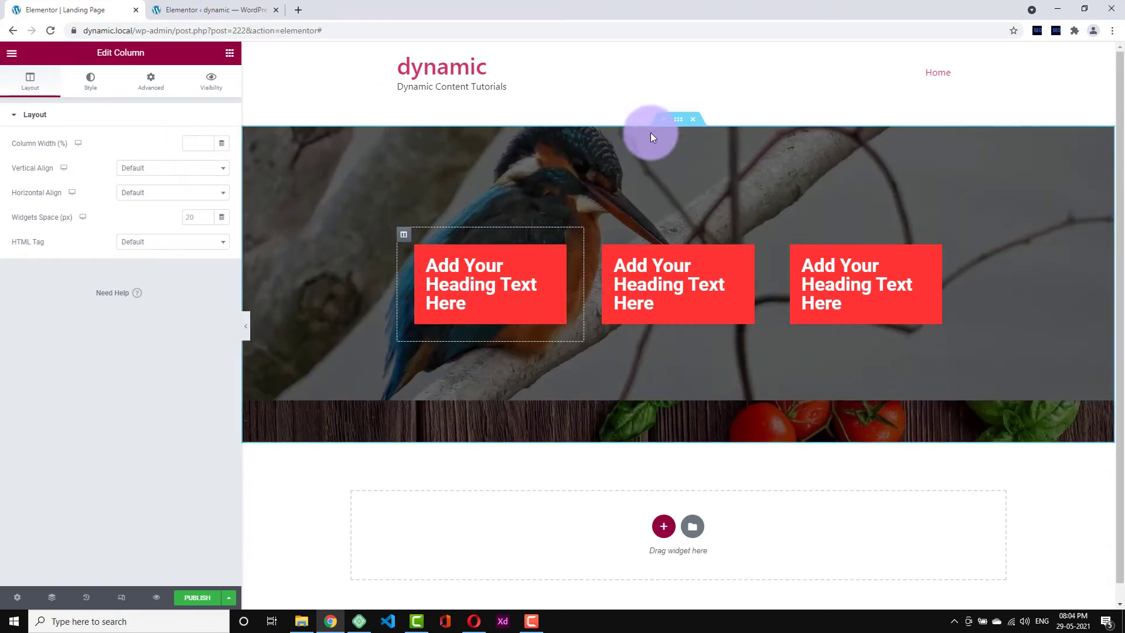
left_click(674, 121)
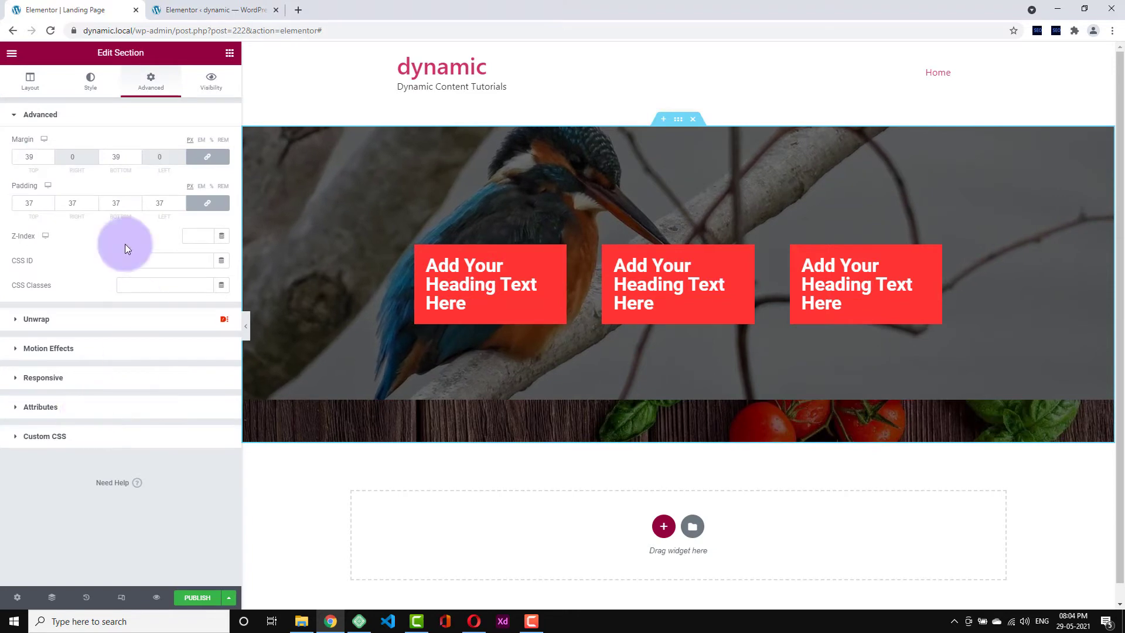
left_click(31, 82)
left_click(58, 417)
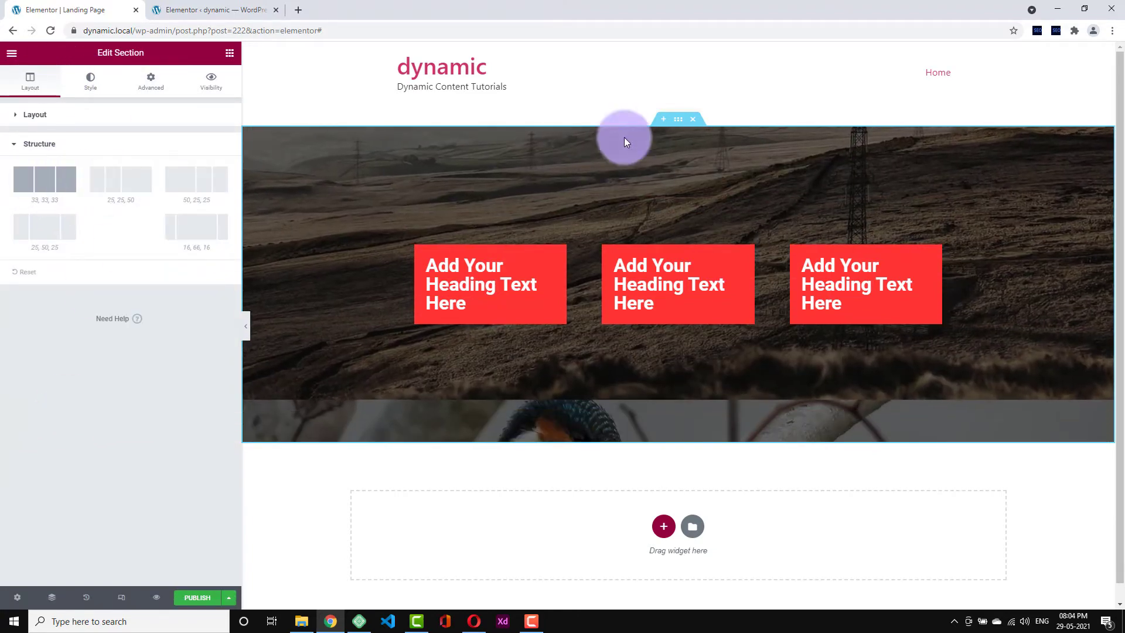
left_click(407, 237)
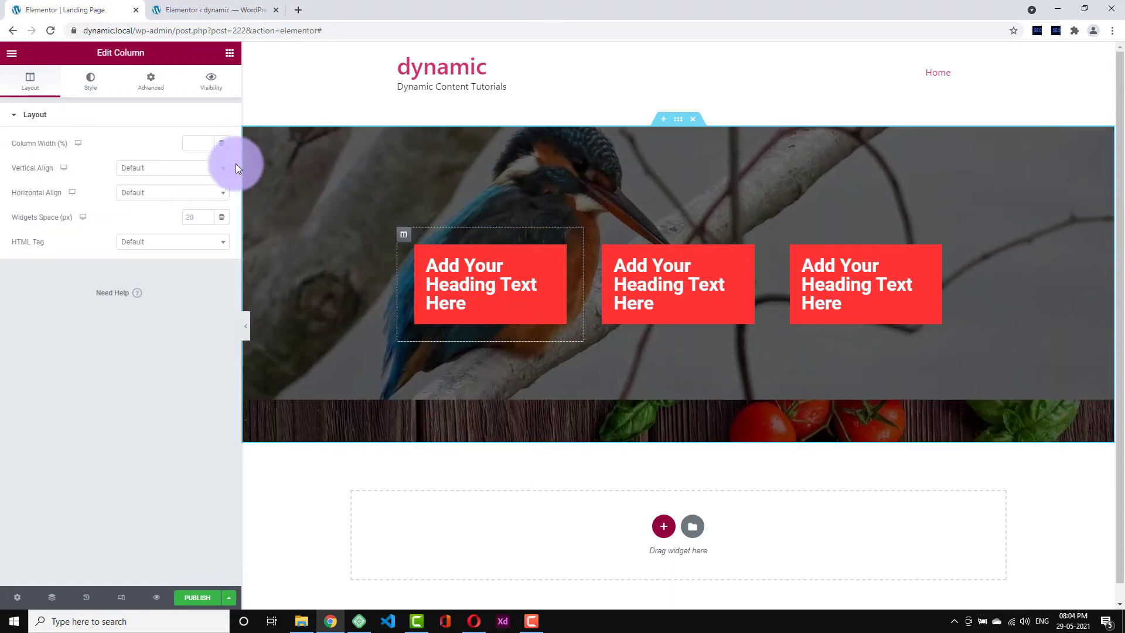
left_click(208, 139)
type("18")
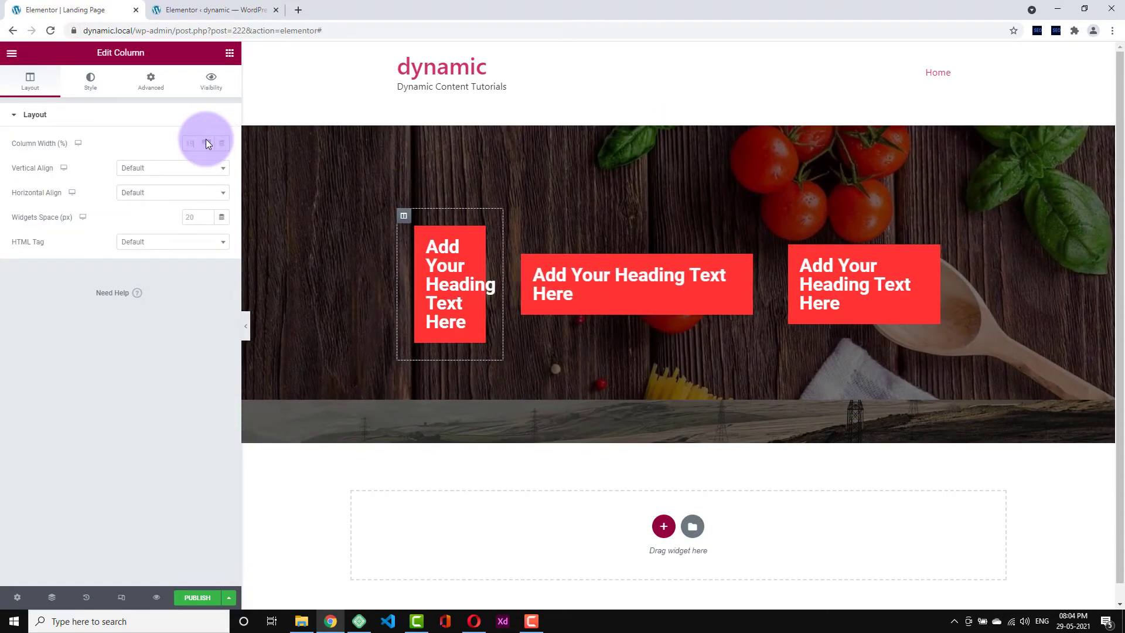
left_click(205, 140)
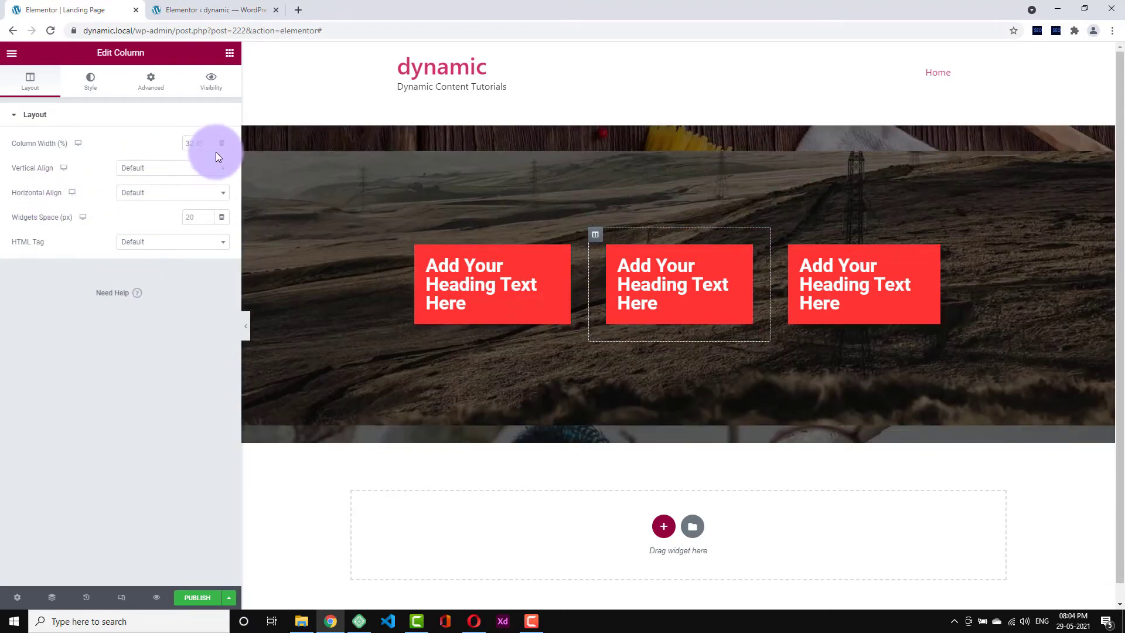
- Set the first column's vertical alignment to Top
left_click(403, 236)
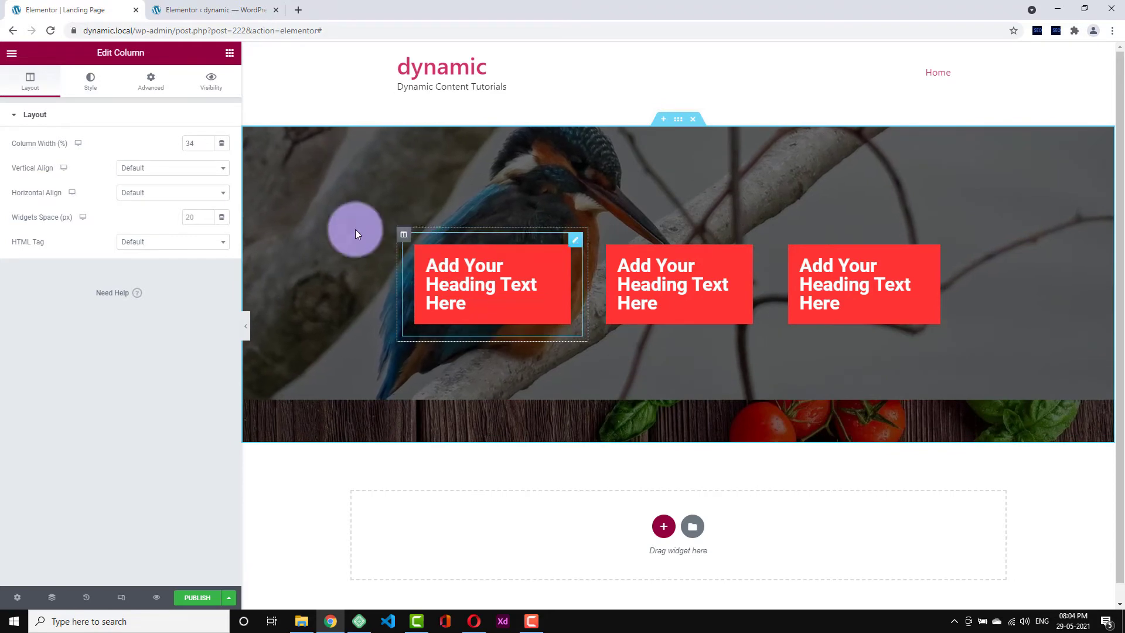
left_click(163, 169)
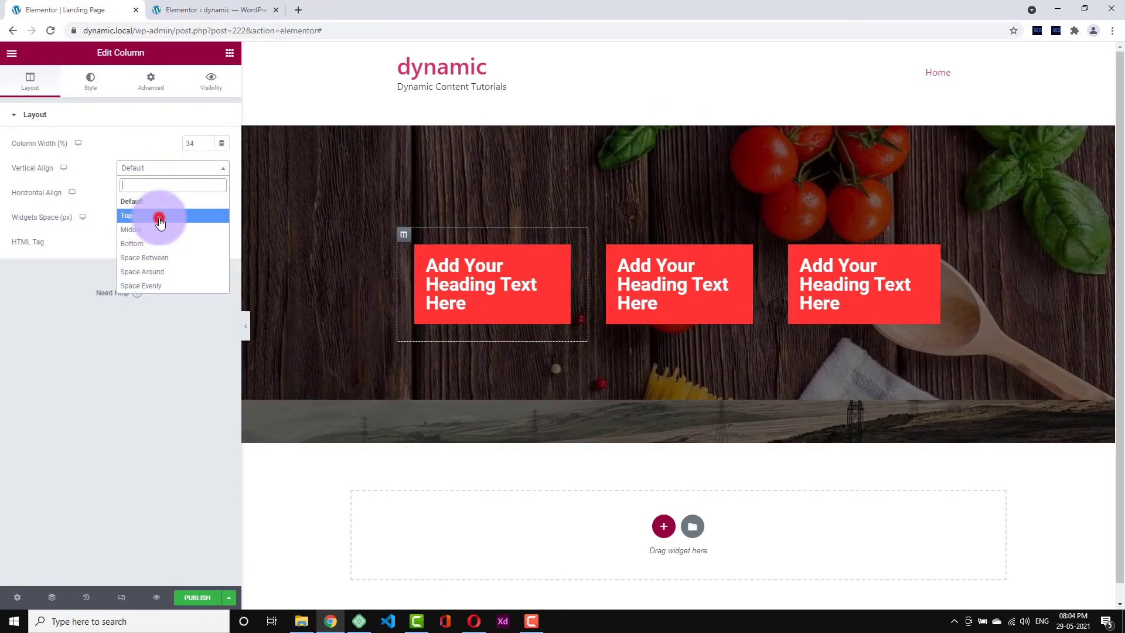
left_click(156, 216)
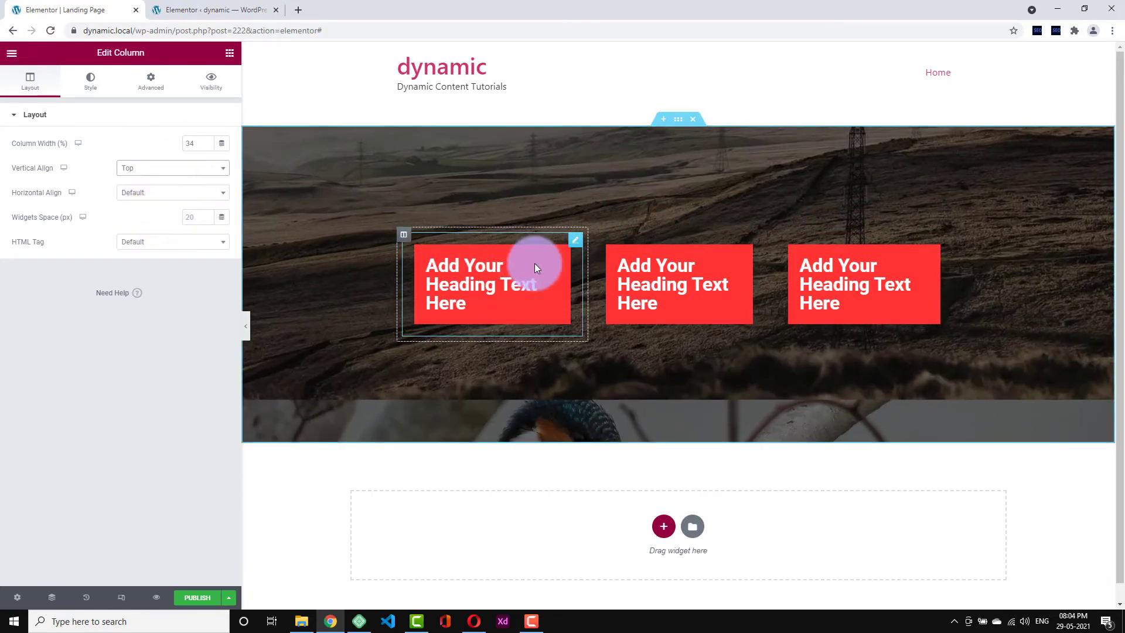
left_click(135, 169)
left_click(135, 169)
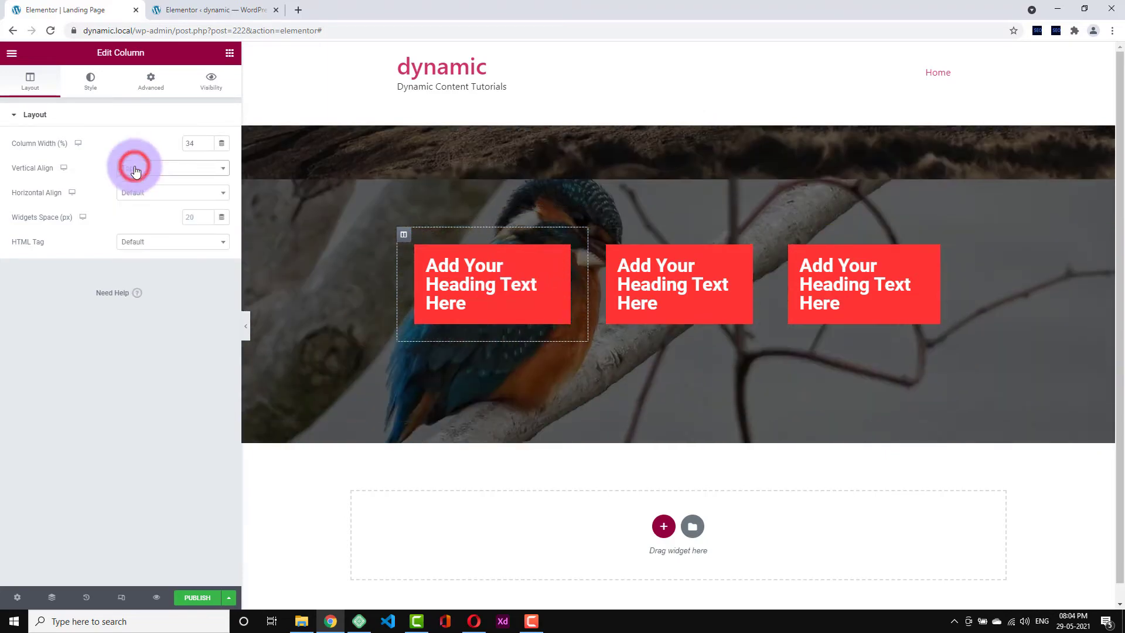
- Duplicate the first red heading so a second copy stacks below it in the first column
right_click(538, 290)
left_click(581, 323)
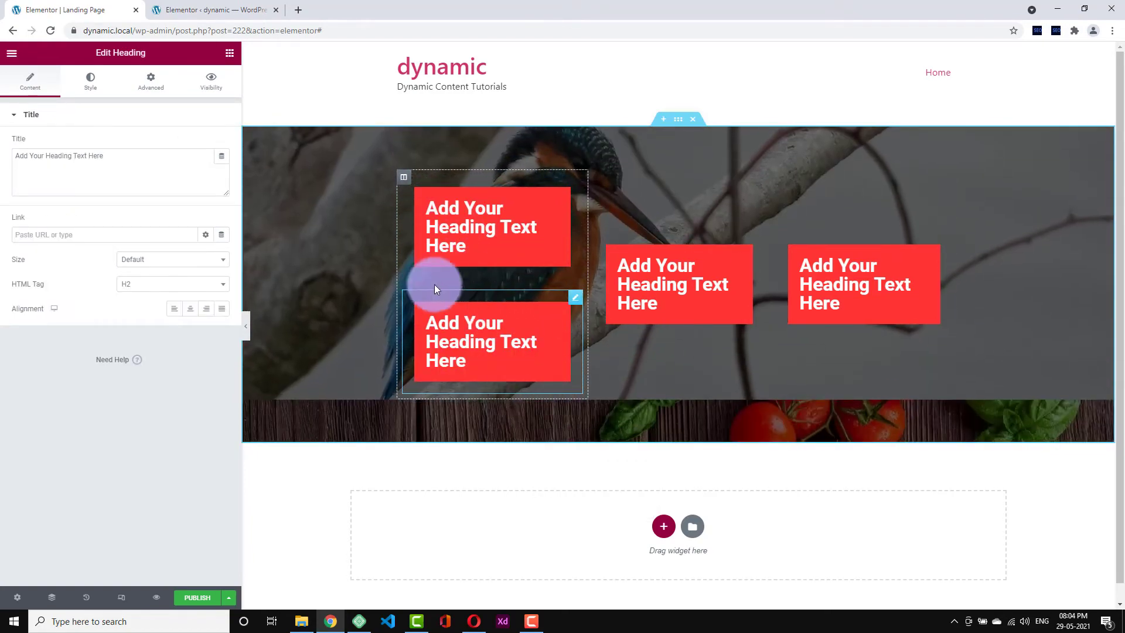
left_click(535, 246)
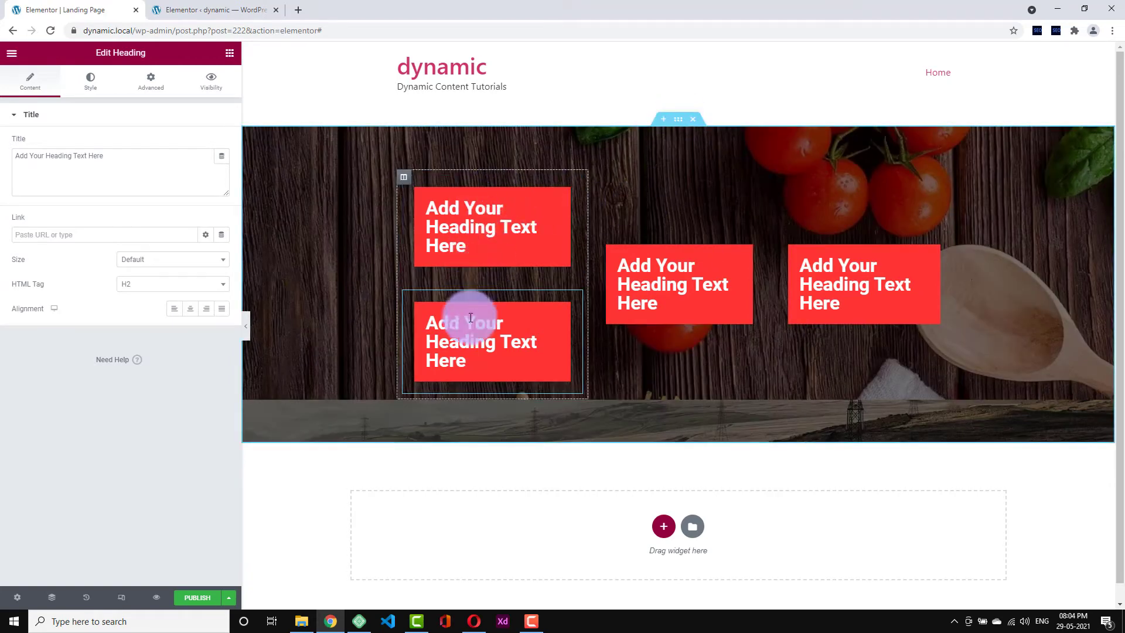
left_click(465, 352)
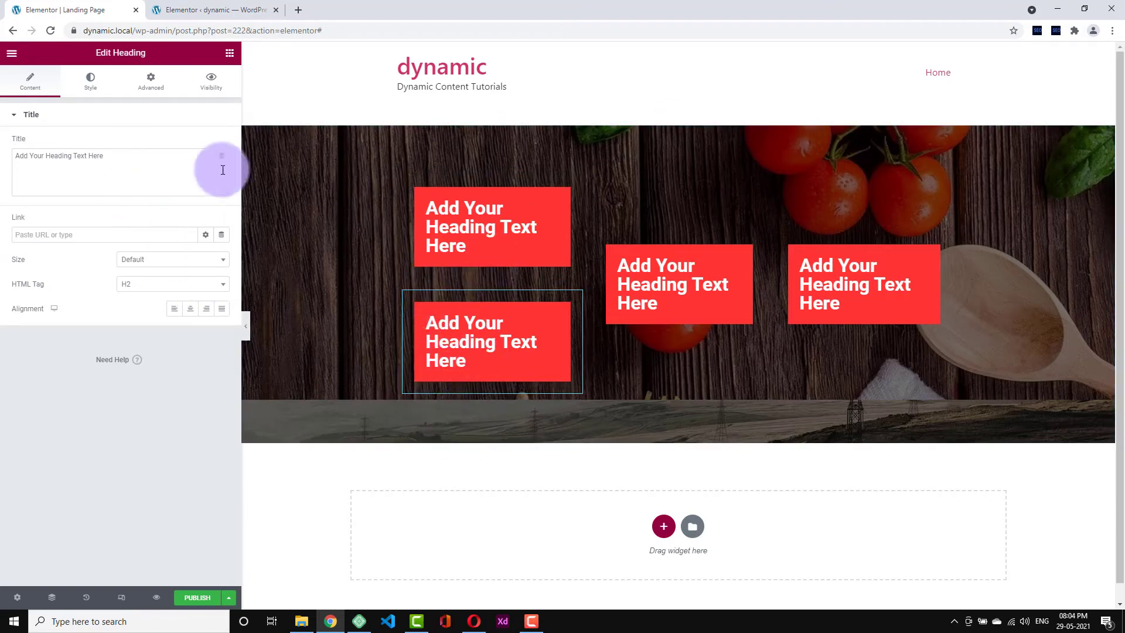
left_click(407, 181)
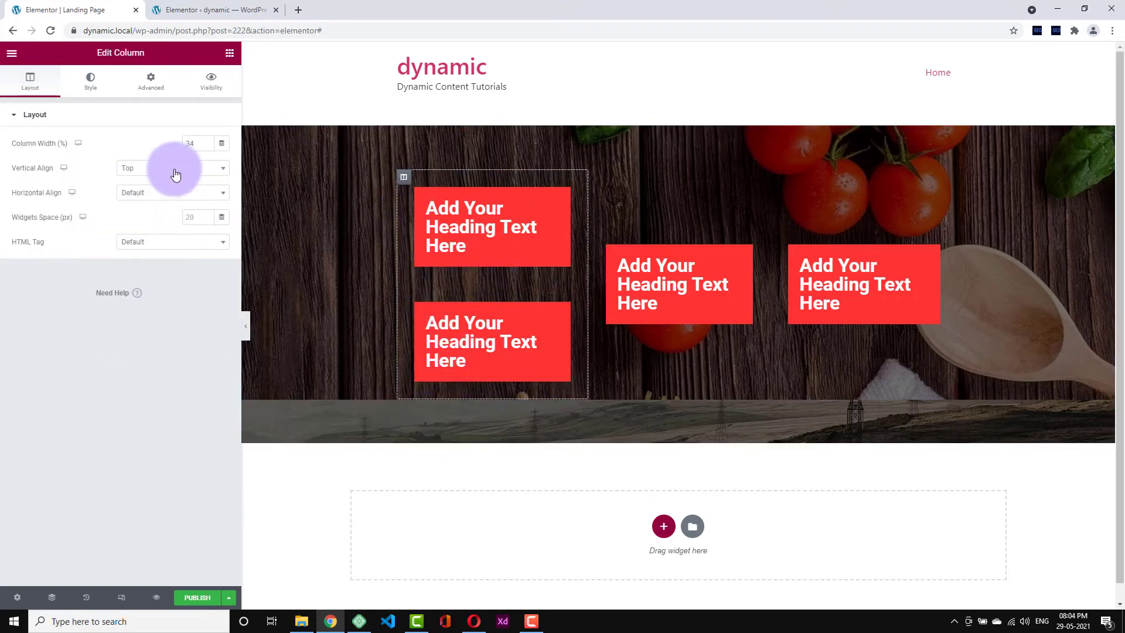
- Review the first column's vertical and horizontal alignment options without changing them
left_click(176, 171)
left_click(34, 269)
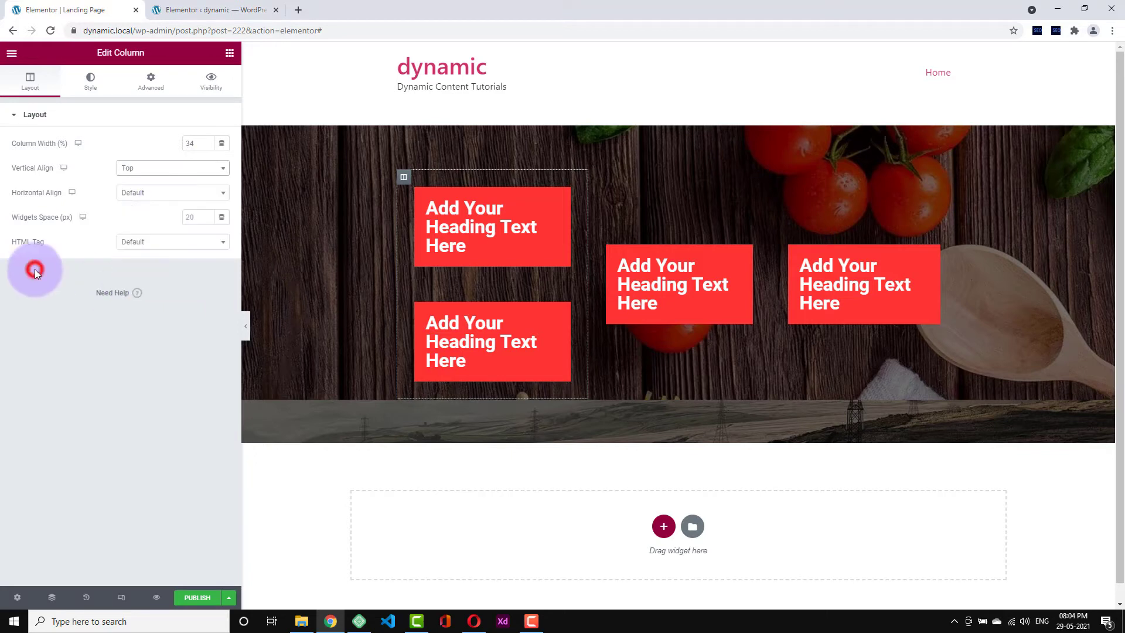
left_click(150, 200)
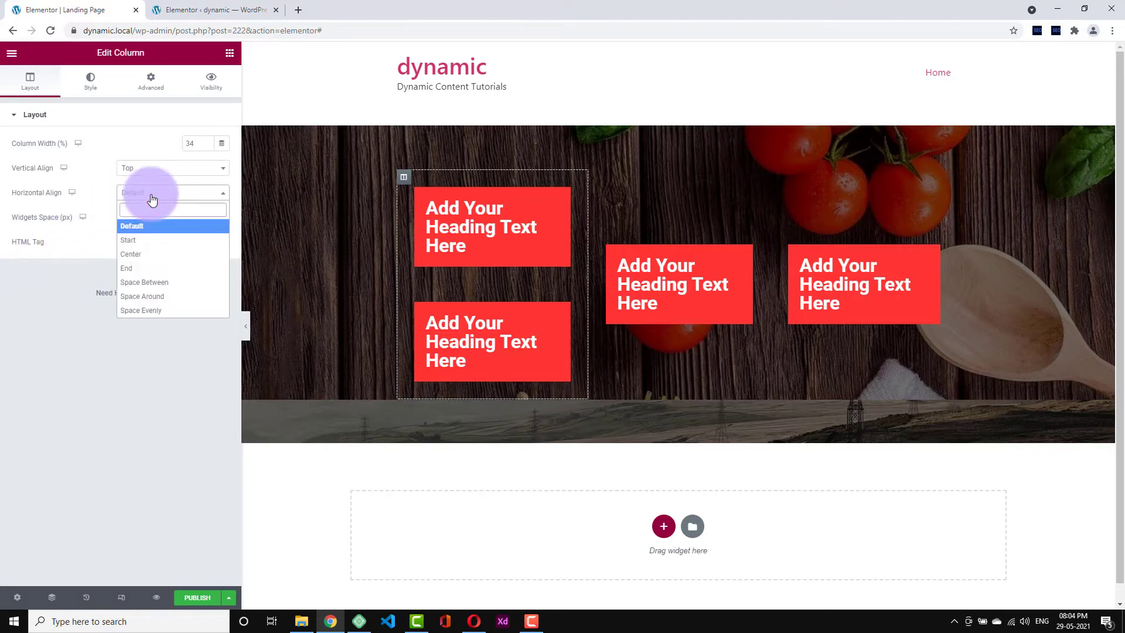
left_click(151, 200)
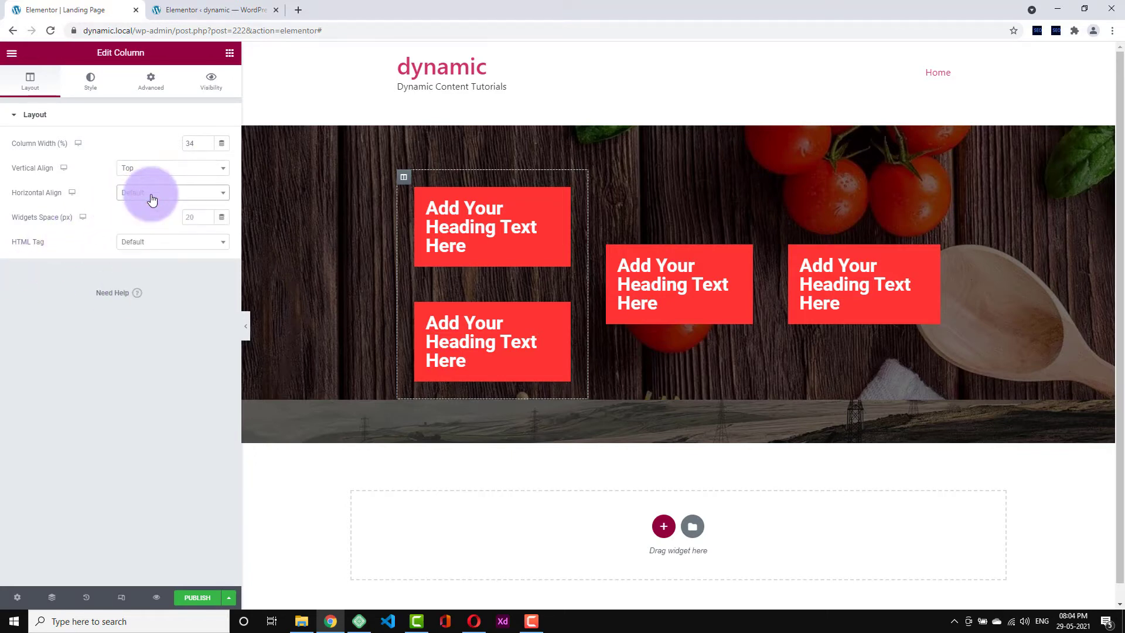
left_click(152, 200)
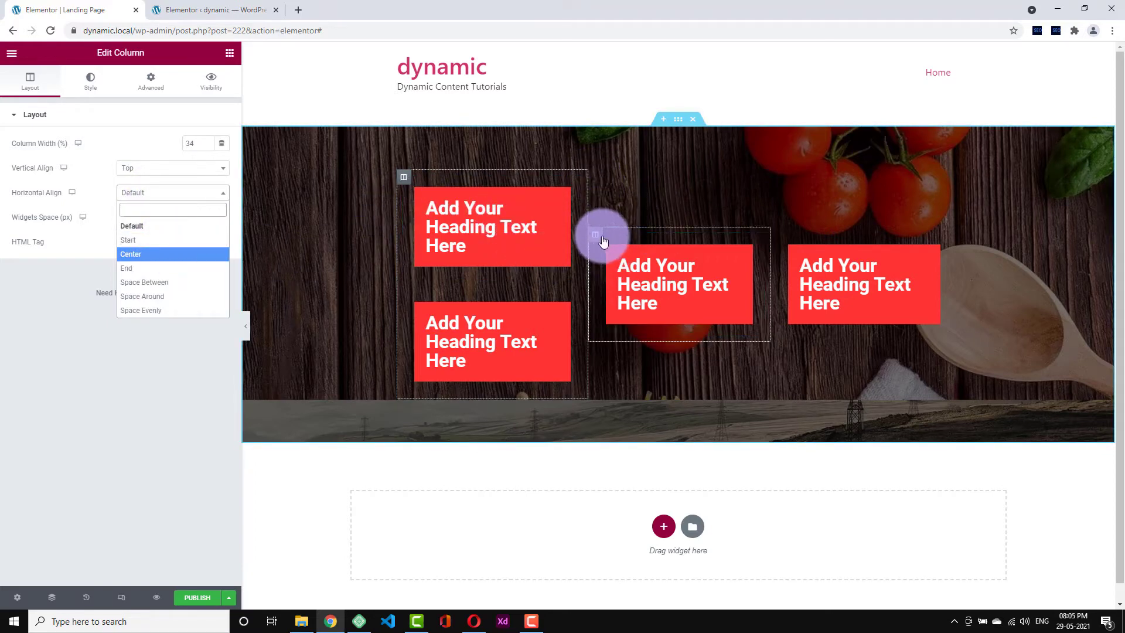
- Delete the middle and right columns, leaving one full-width column
right_click(604, 237)
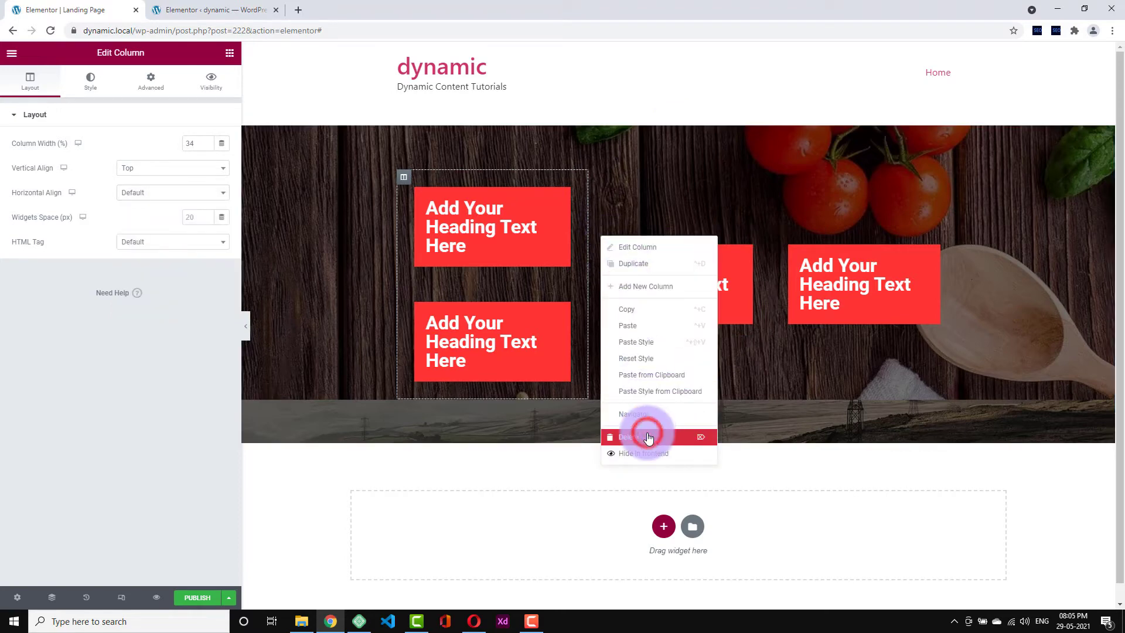
left_click(648, 437)
right_click(691, 252)
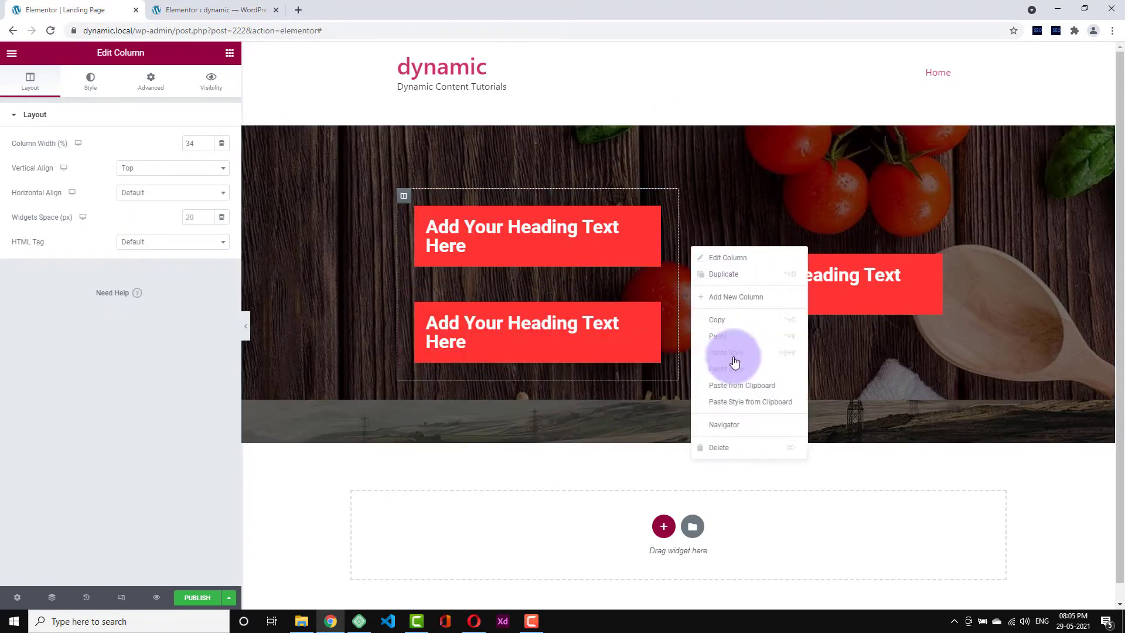
left_click(728, 447)
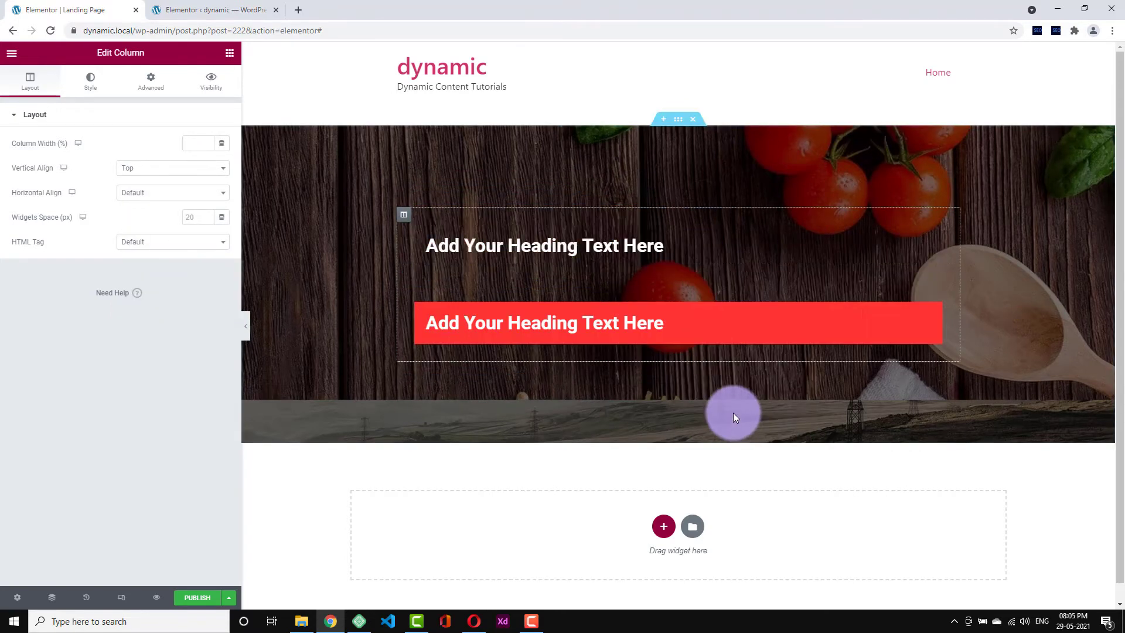
- Clear the upper heading's classic red background in its Advanced settings
left_click(552, 244)
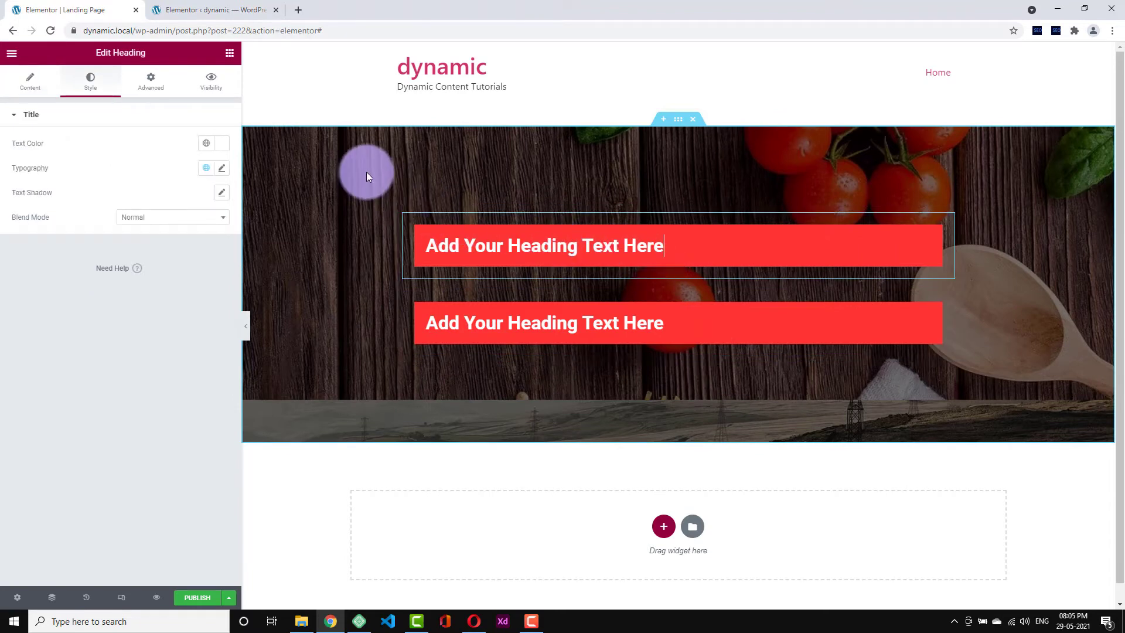
left_click(157, 89)
scroll(101, 473, "down", 1)
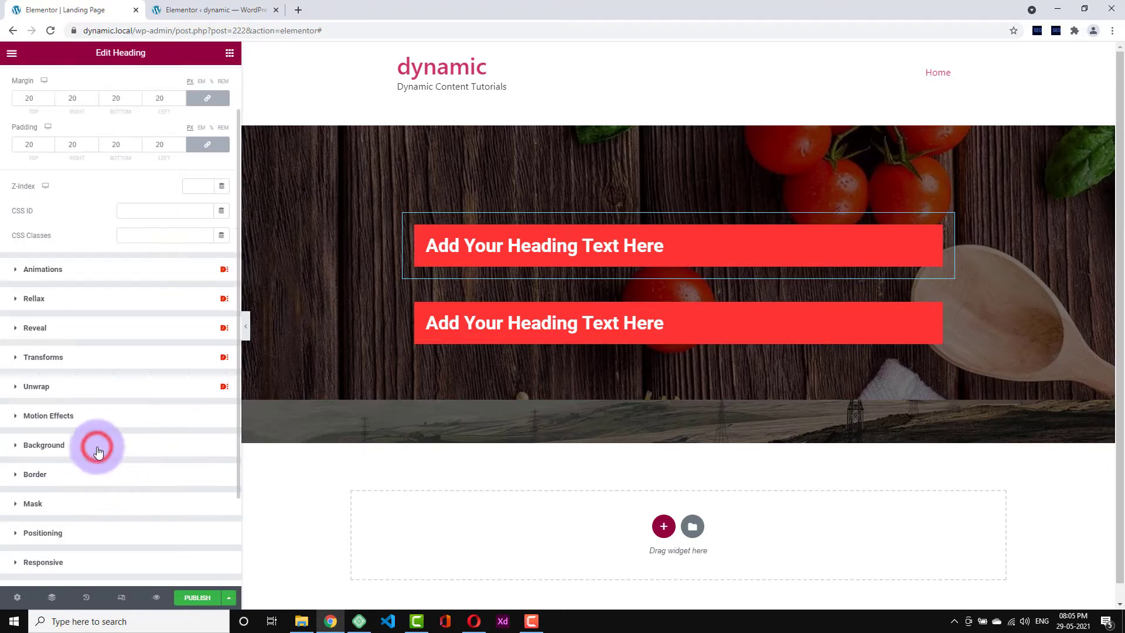
left_click(97, 448)
left_click(210, 379)
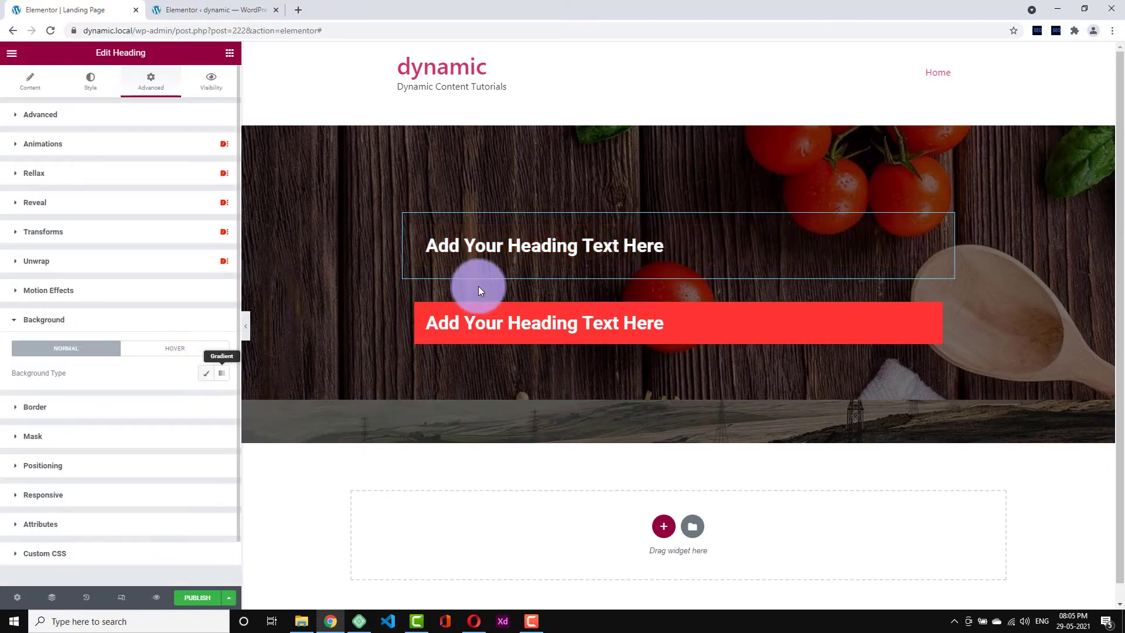
- Set the heading's column horizontal alignment to Center
left_click(410, 220)
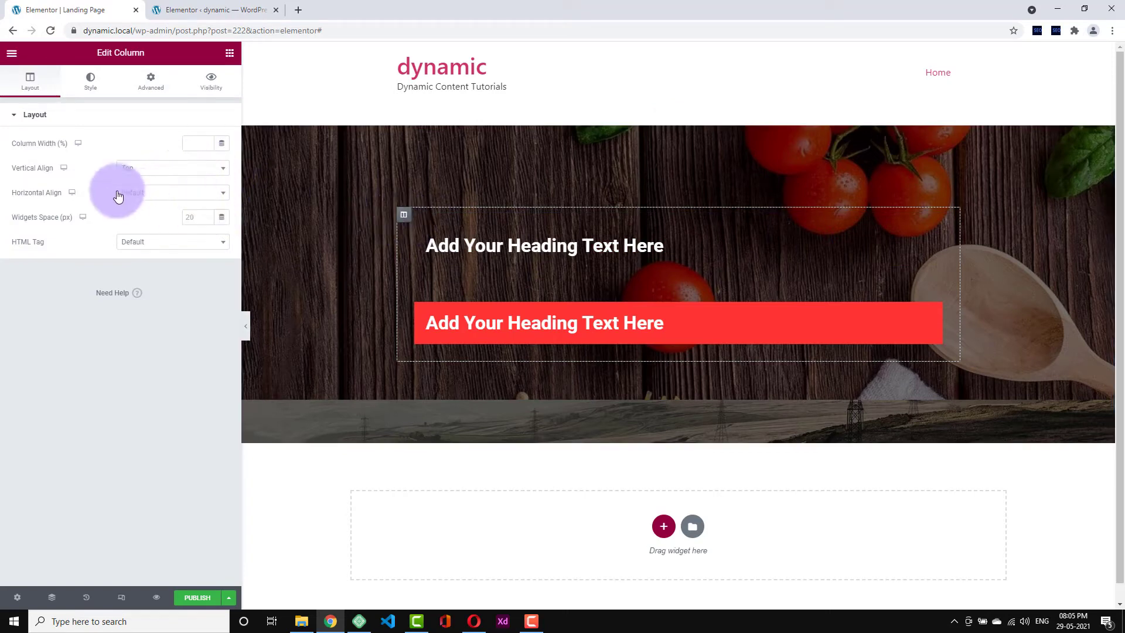
left_click(144, 195)
left_click(150, 254)
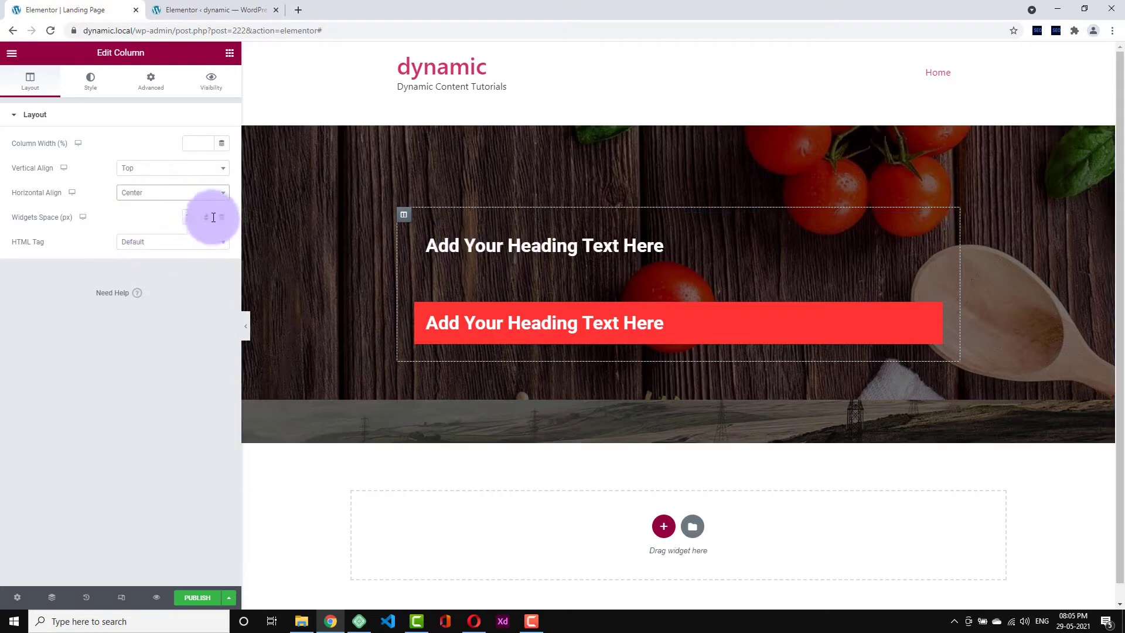
- Set the upper heading's text alignment to Center
left_click(457, 245)
left_click(89, 88)
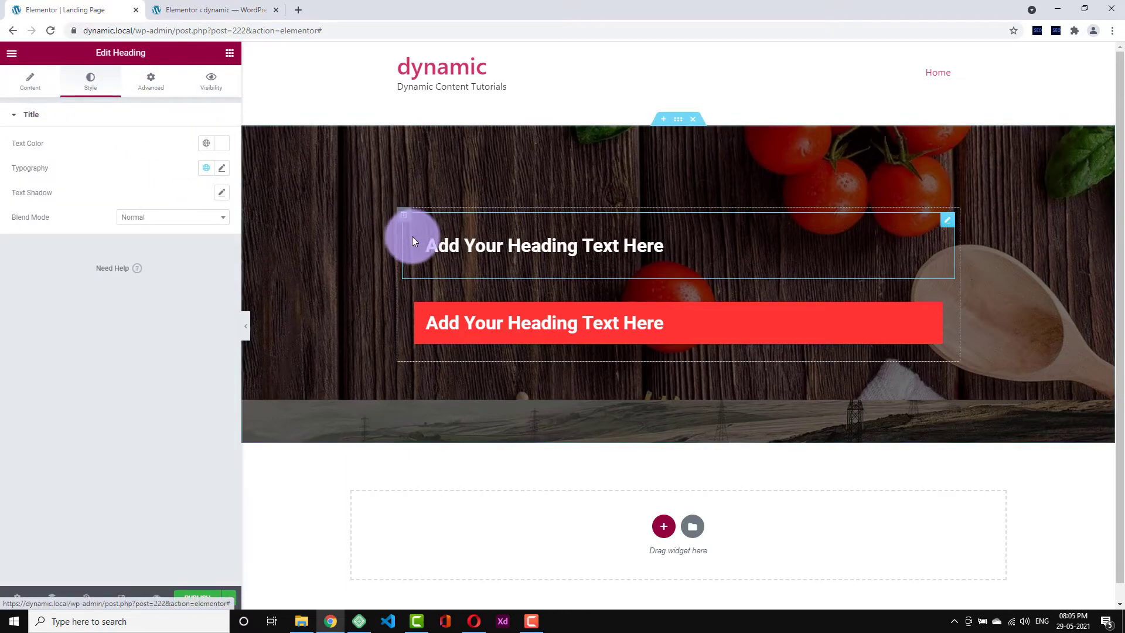
left_click(9, 49)
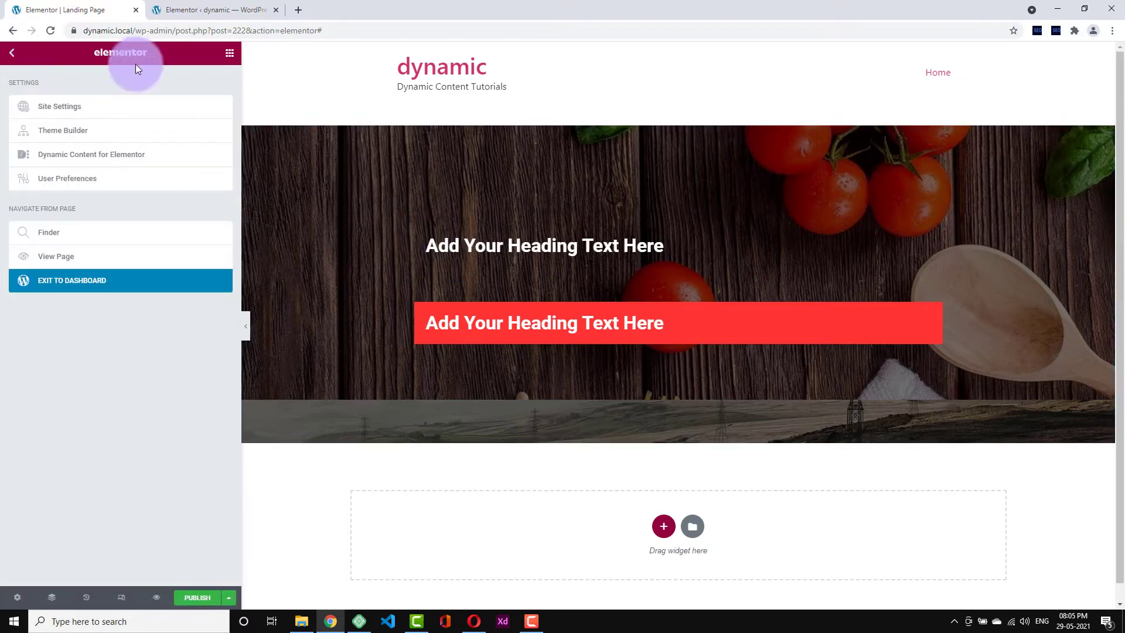
left_click(495, 231)
left_click(50, 80)
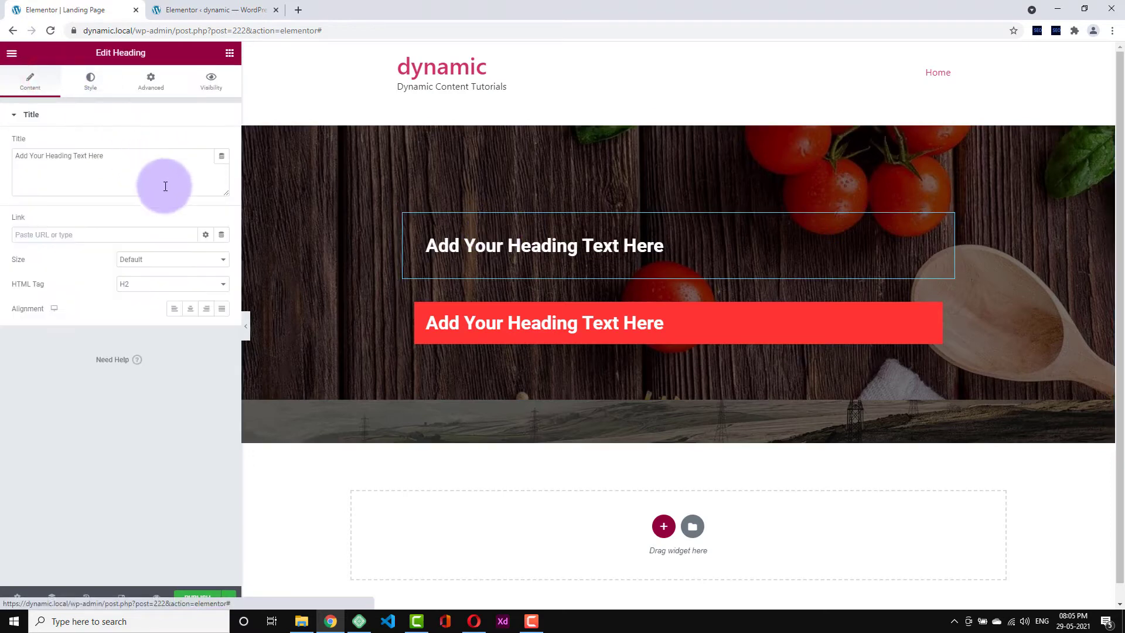
left_click(190, 308)
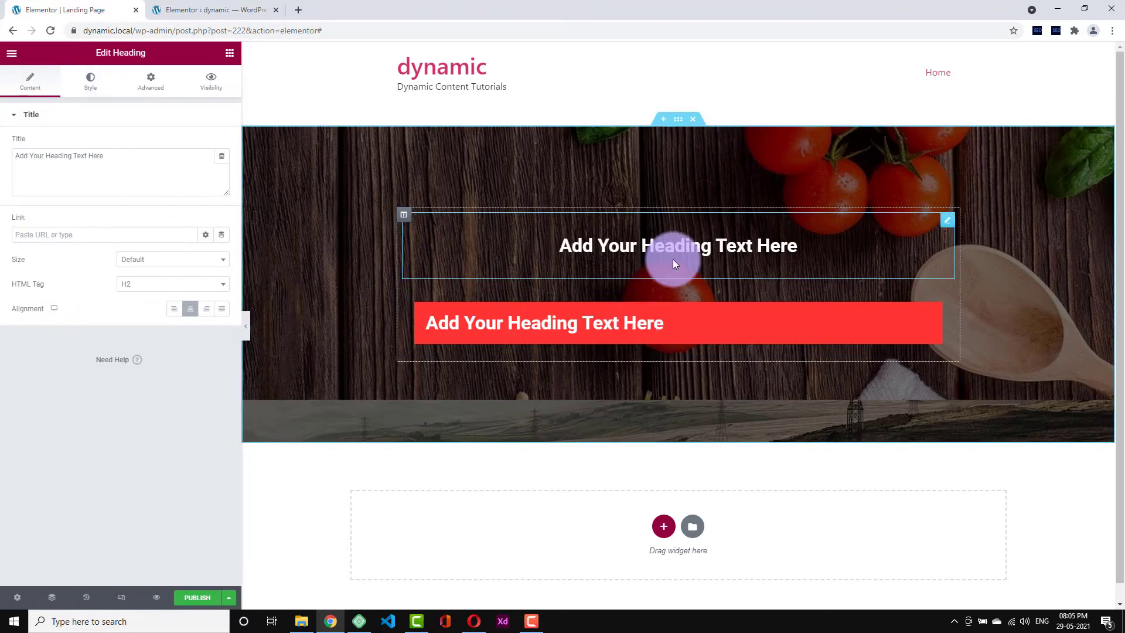
- Delete the second red heading
right_click(606, 329)
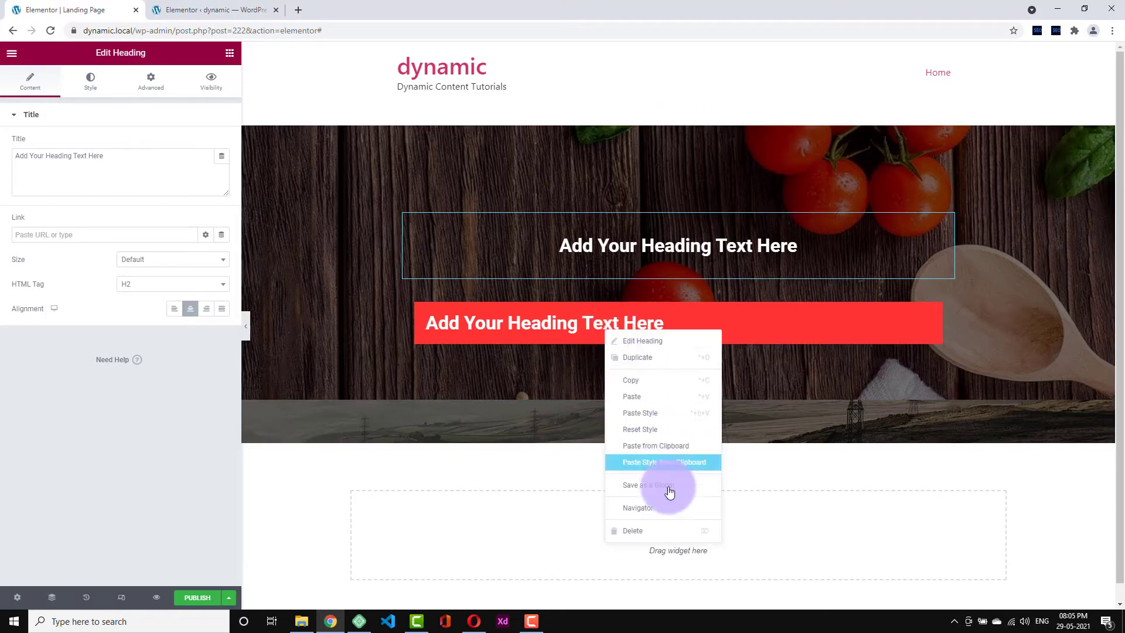
left_click(659, 527)
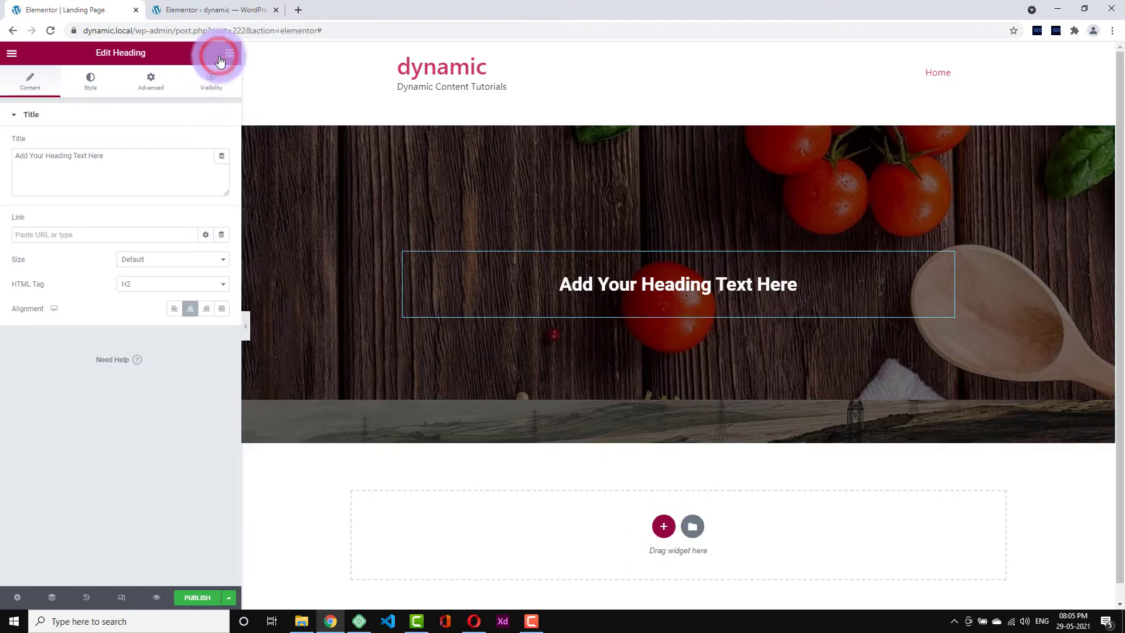
left_click(221, 59)
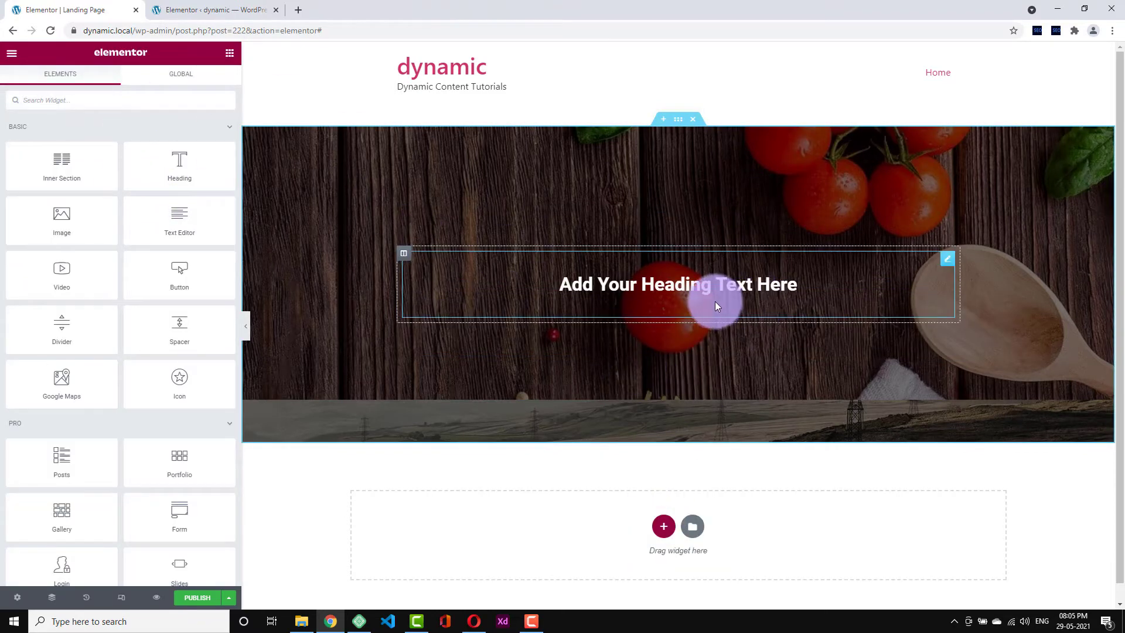
- Give the heading's column a classic near-black #070707 background
left_click(405, 256)
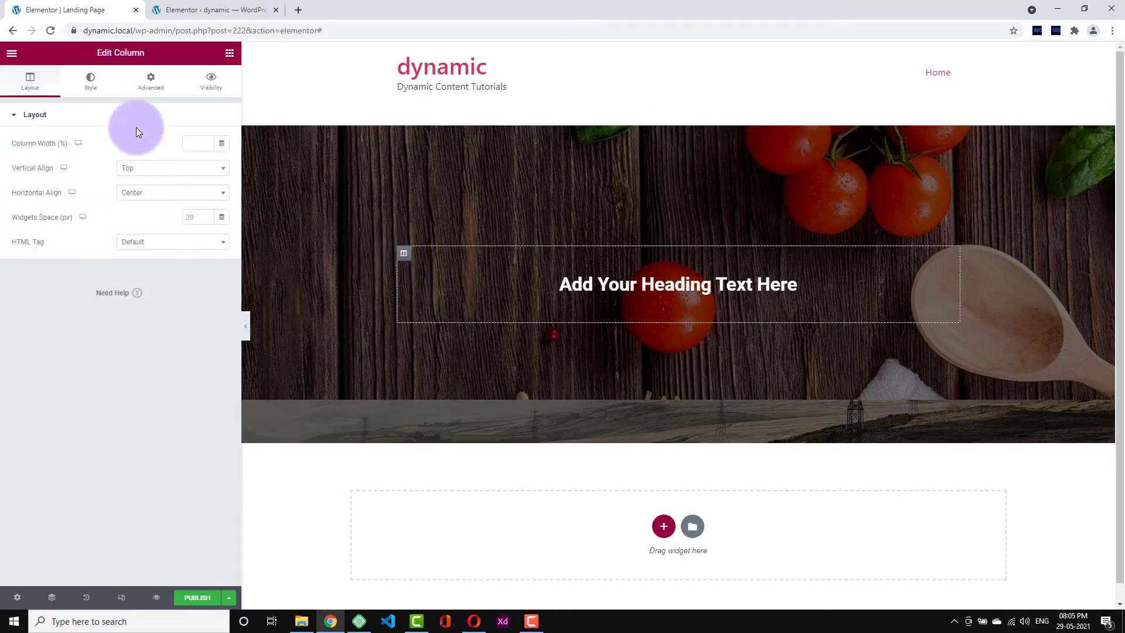
left_click(80, 87)
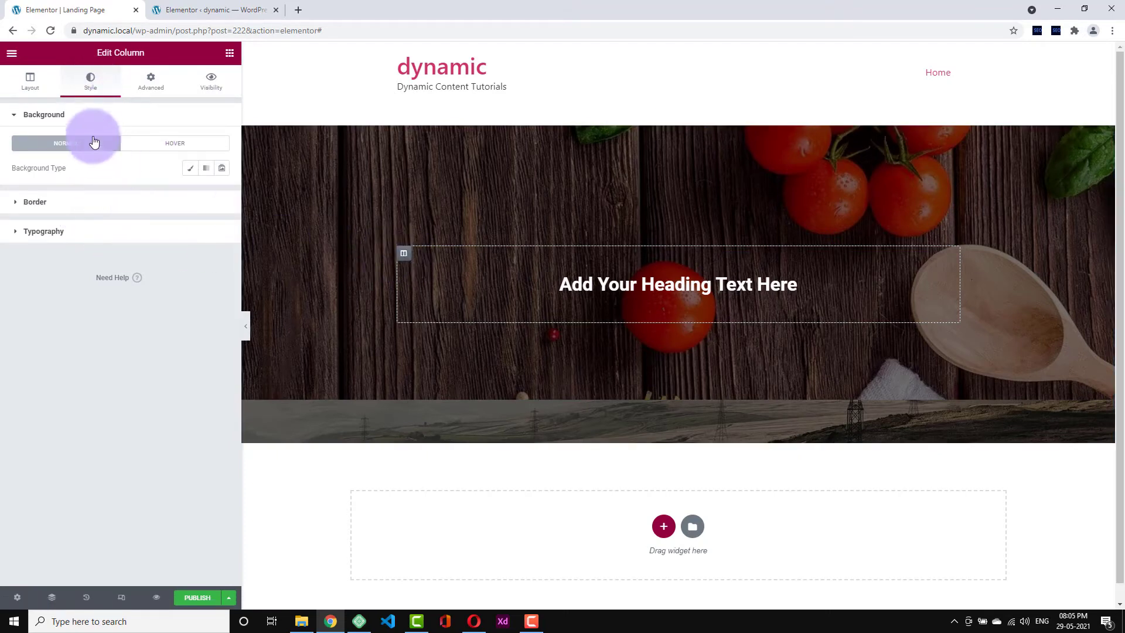
left_click(189, 168)
left_click(221, 196)
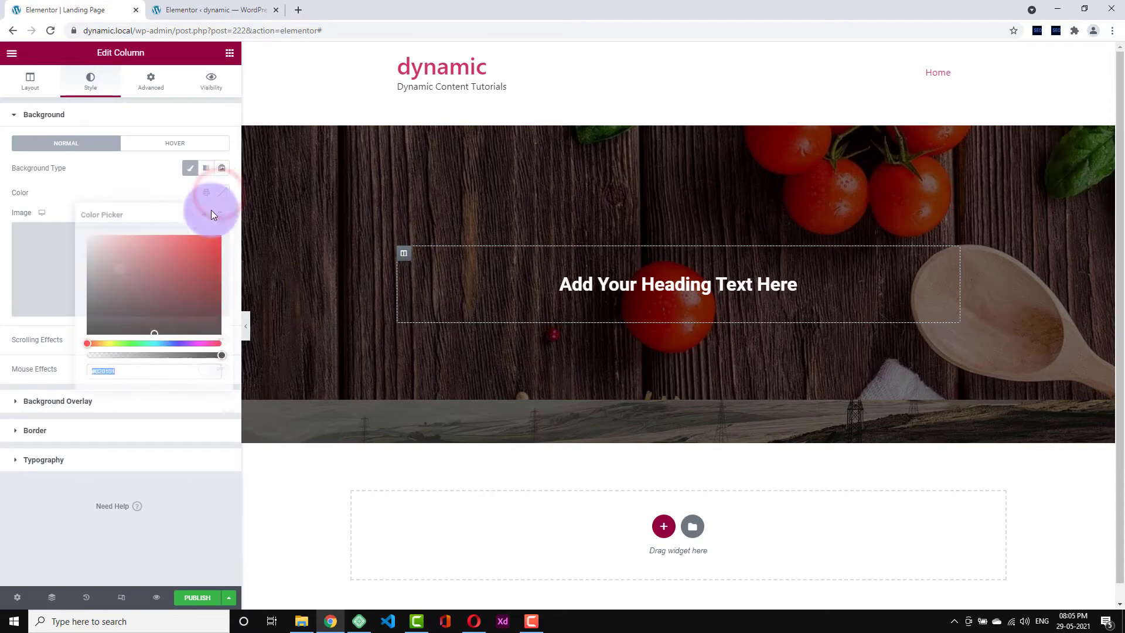
left_click_drag(166, 267, 91, 291)
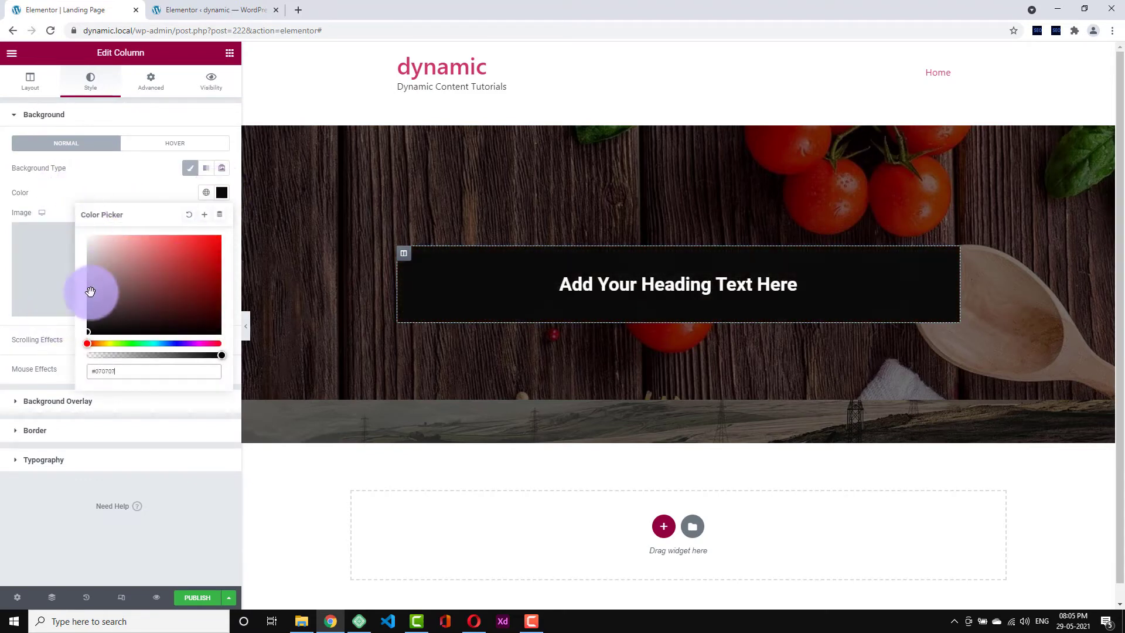
left_click(68, 207)
- Set the column's border radius to 29 on all corners and preview it full width
left_click(97, 423)
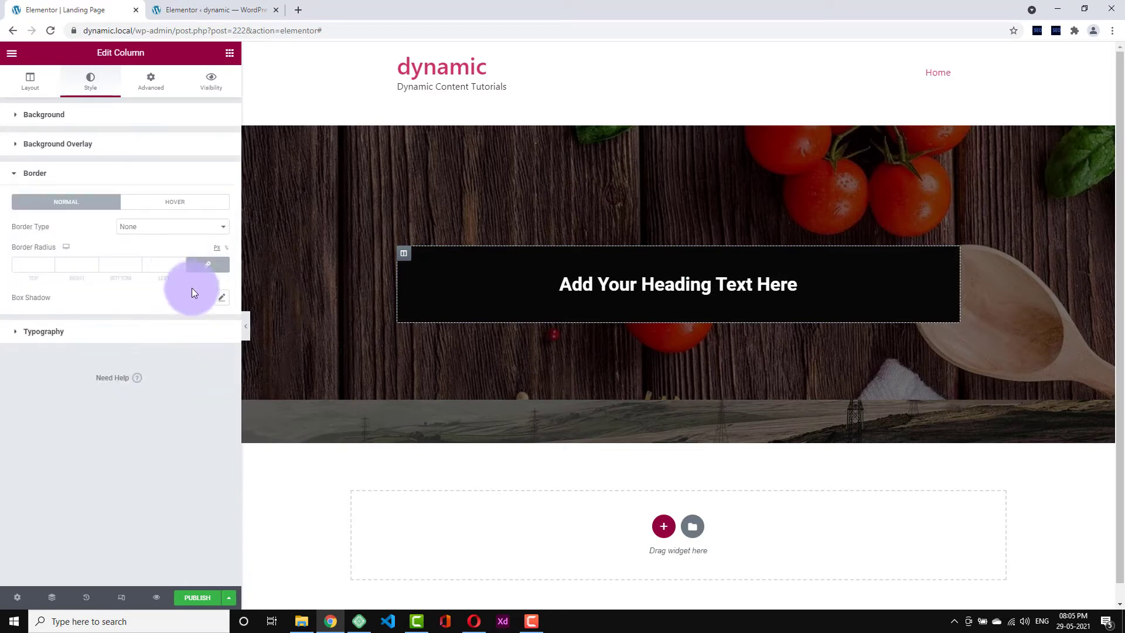
left_click(178, 261)
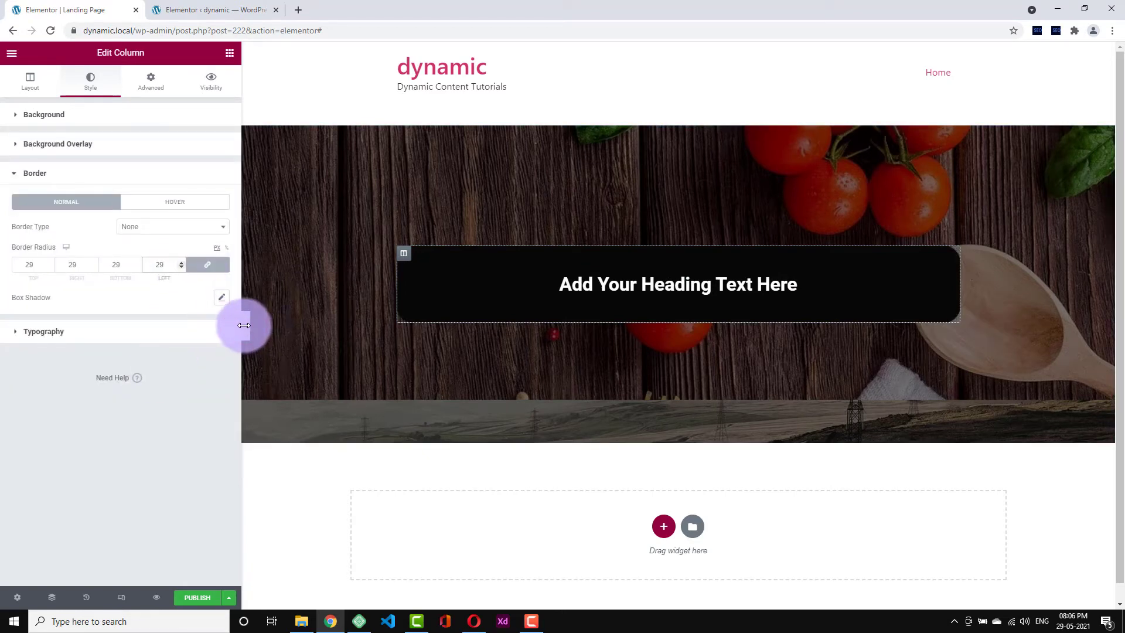
left_click(245, 327)
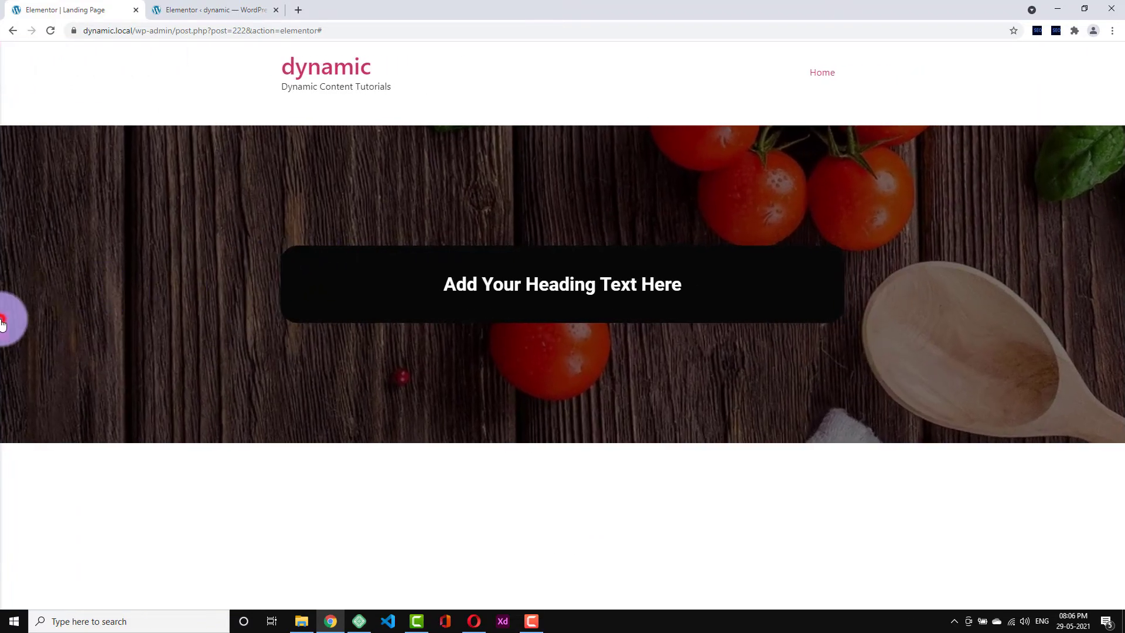
left_click(3, 324)
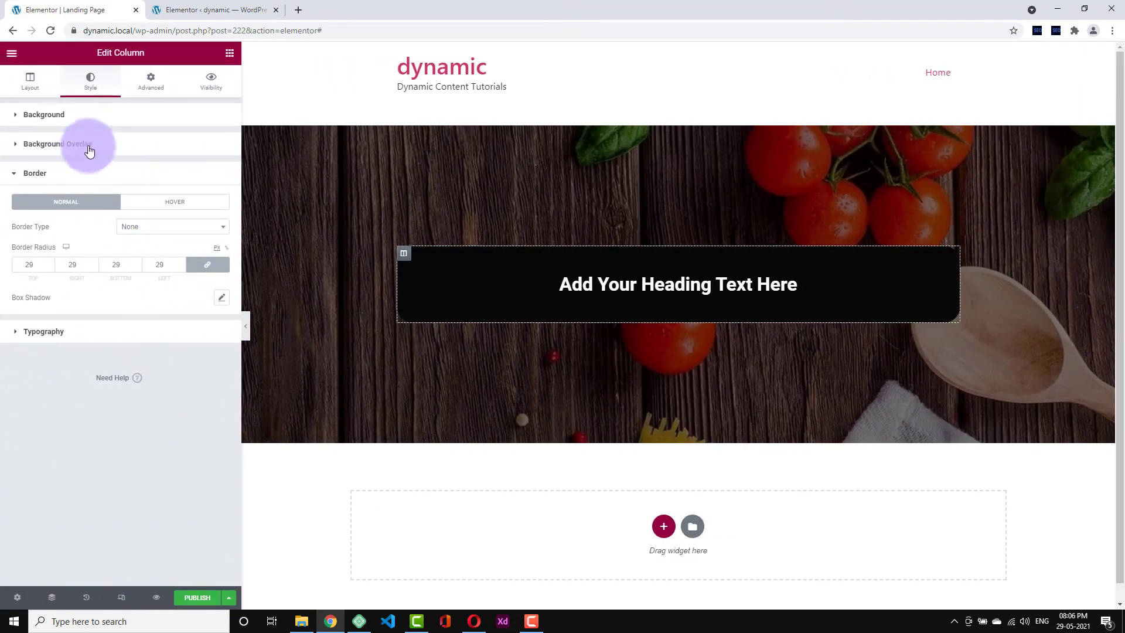
- Browse the column's background overlay and typography style sections
left_click(83, 153)
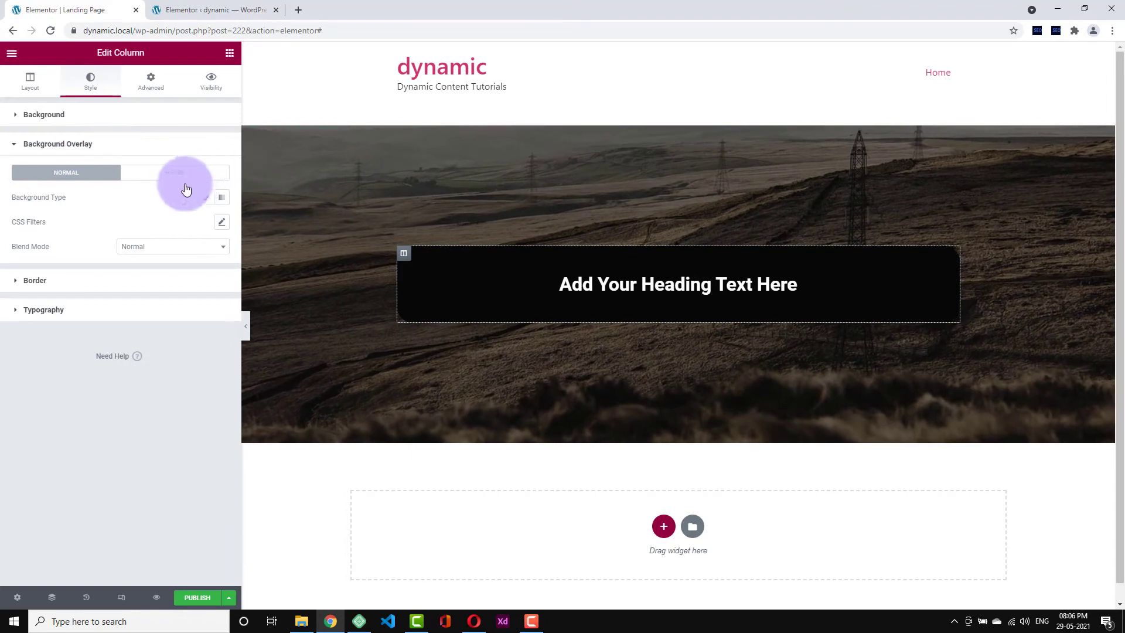
left_click(166, 311)
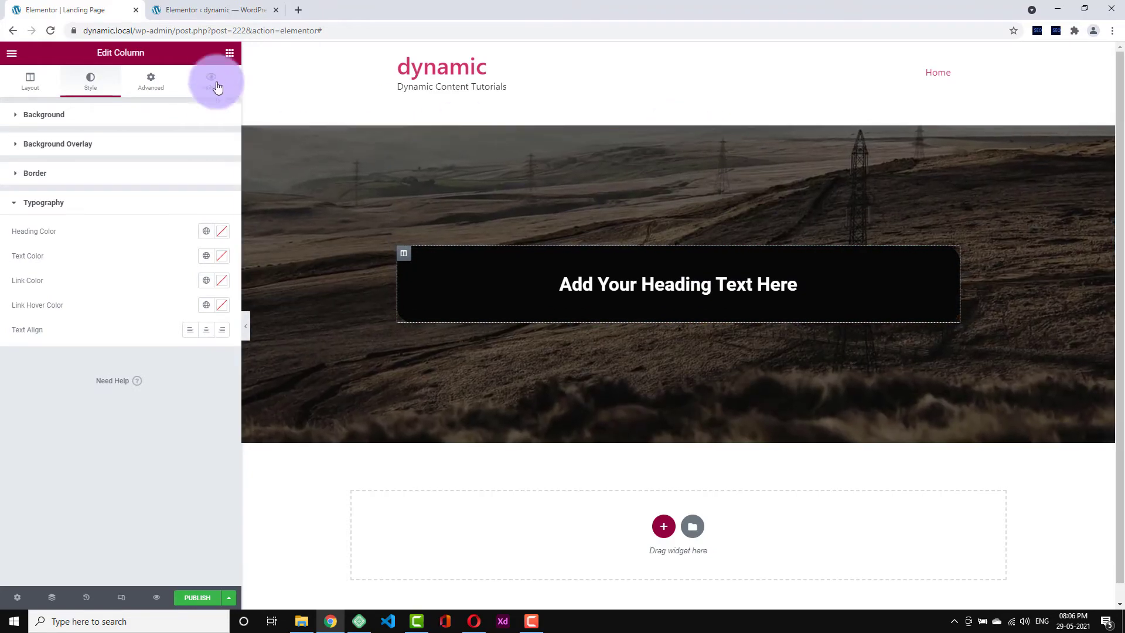
left_click(137, 86)
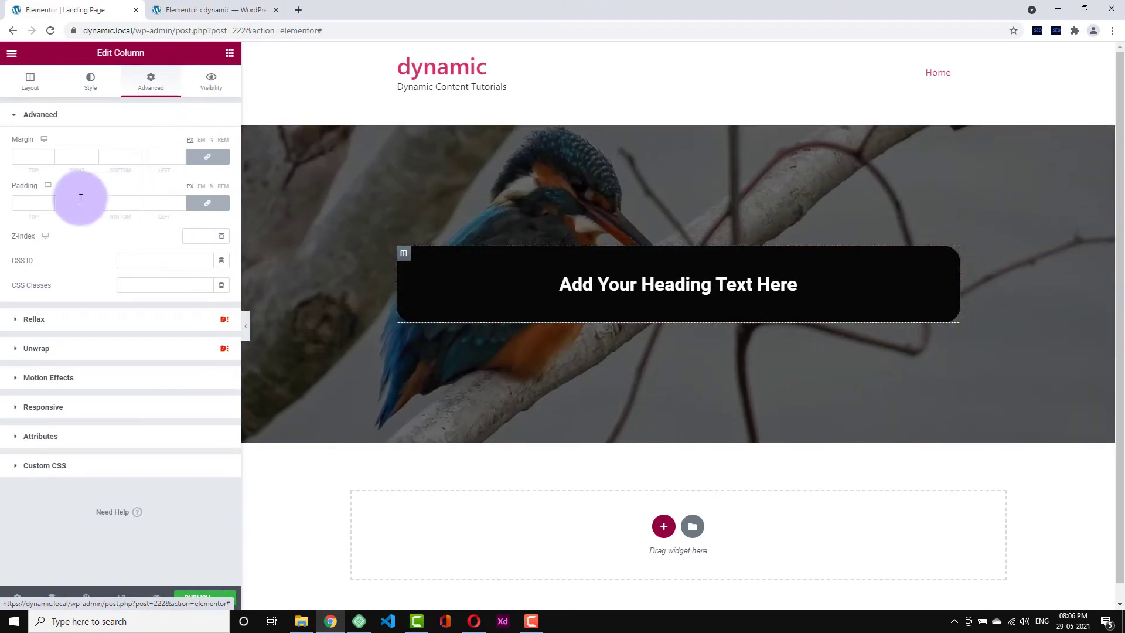
- Try the column's scrolling effects, turn them back off, and expand its Responsive options
left_click(87, 377)
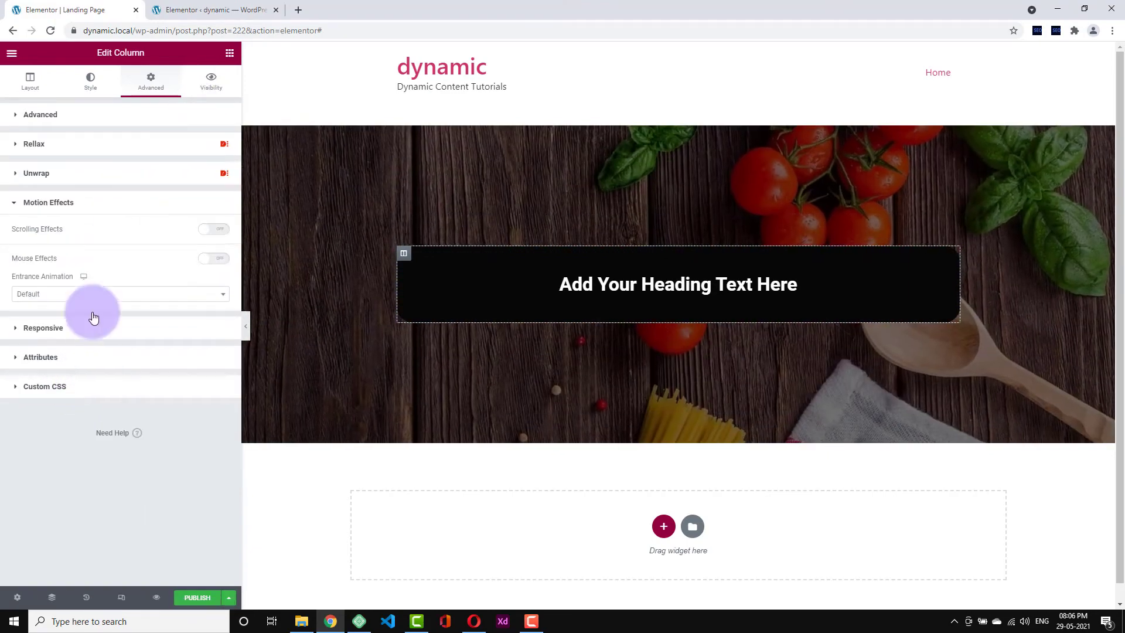
left_click(214, 229)
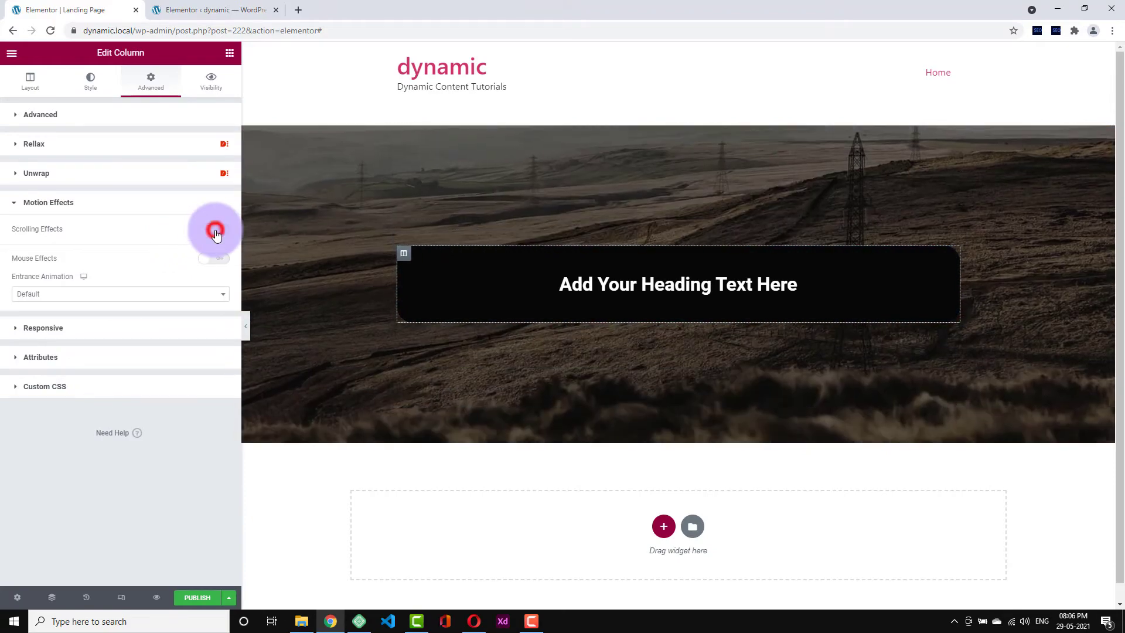
scroll(451, 389, "down", 2)
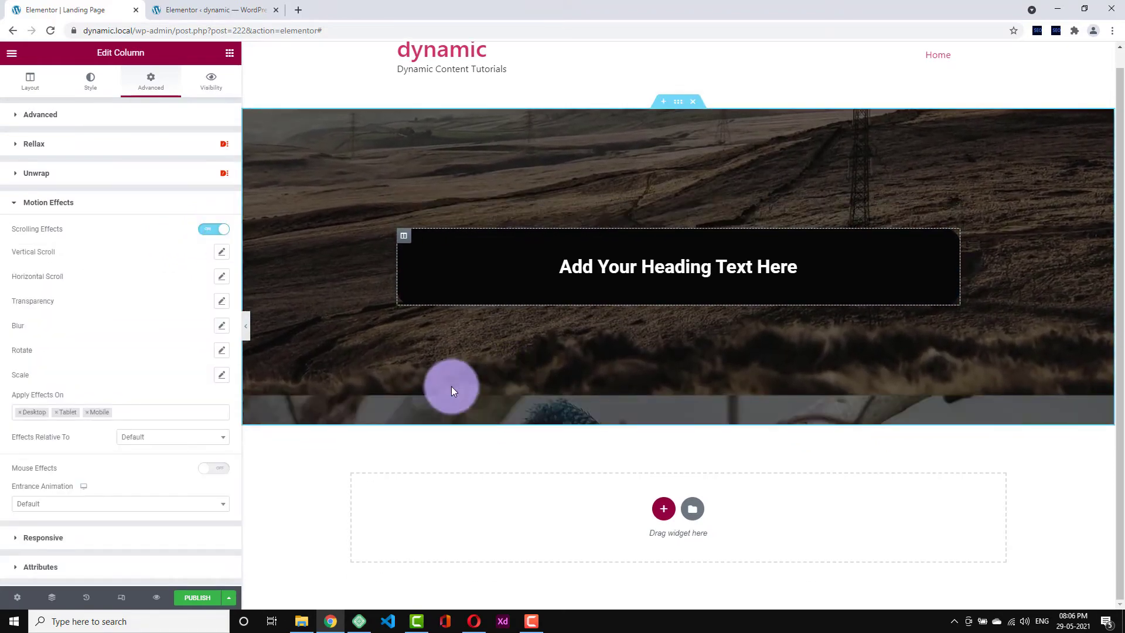
left_click(212, 231)
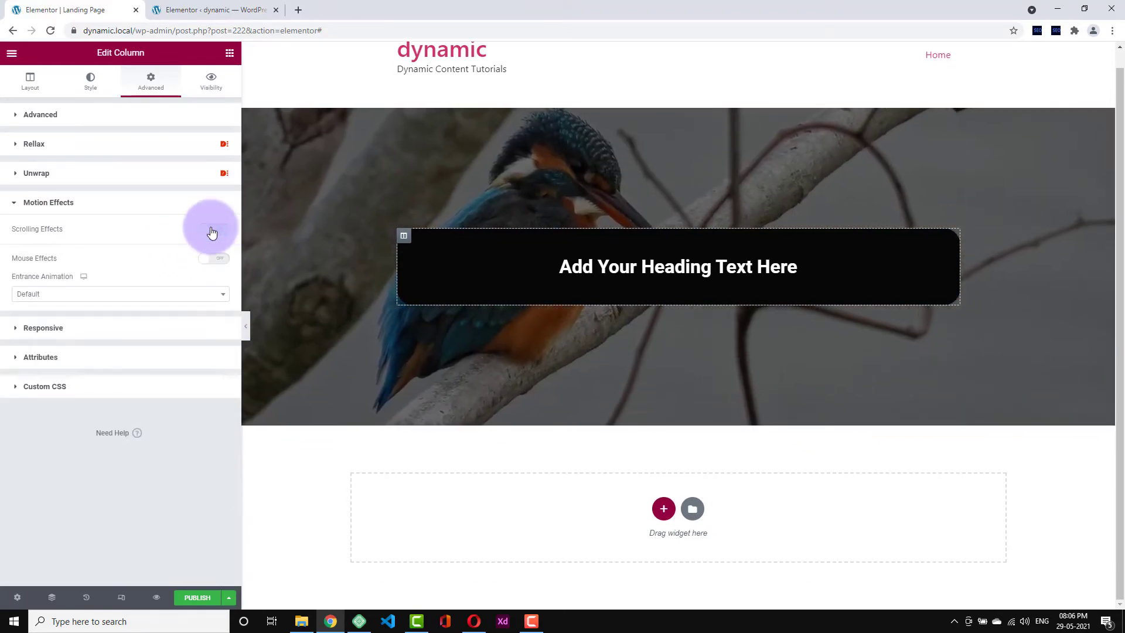
left_click(193, 205)
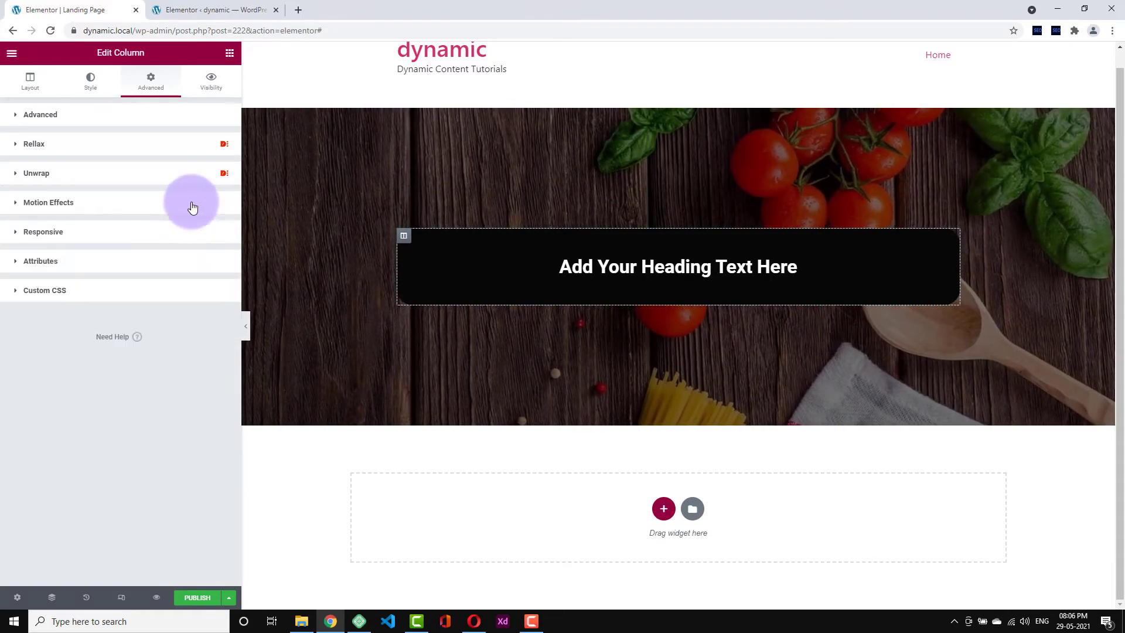
left_click(155, 233)
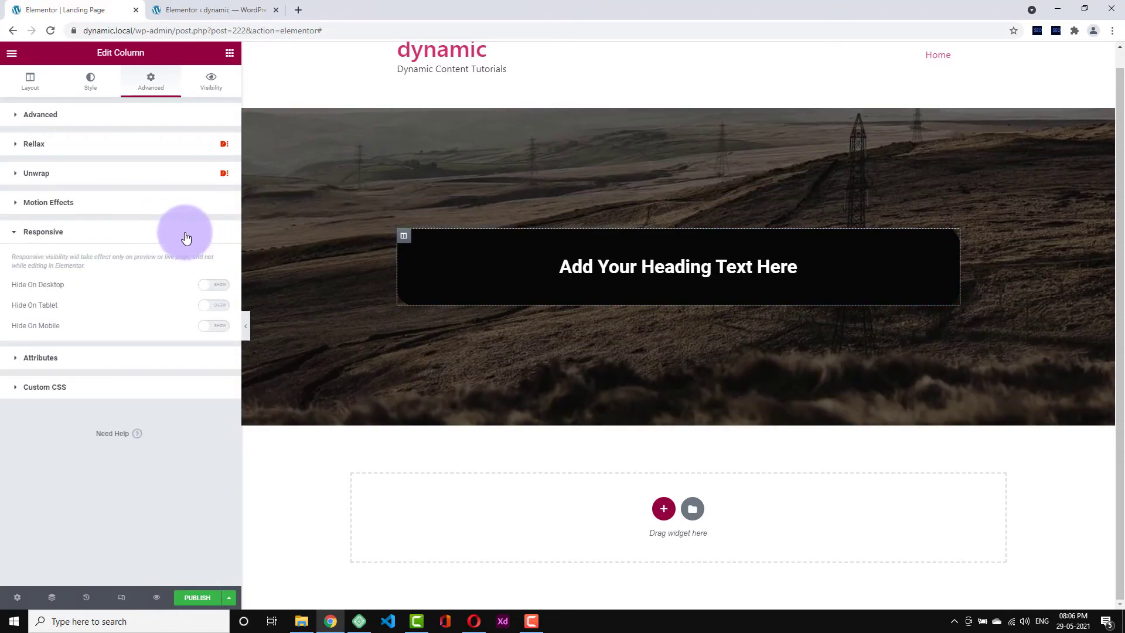
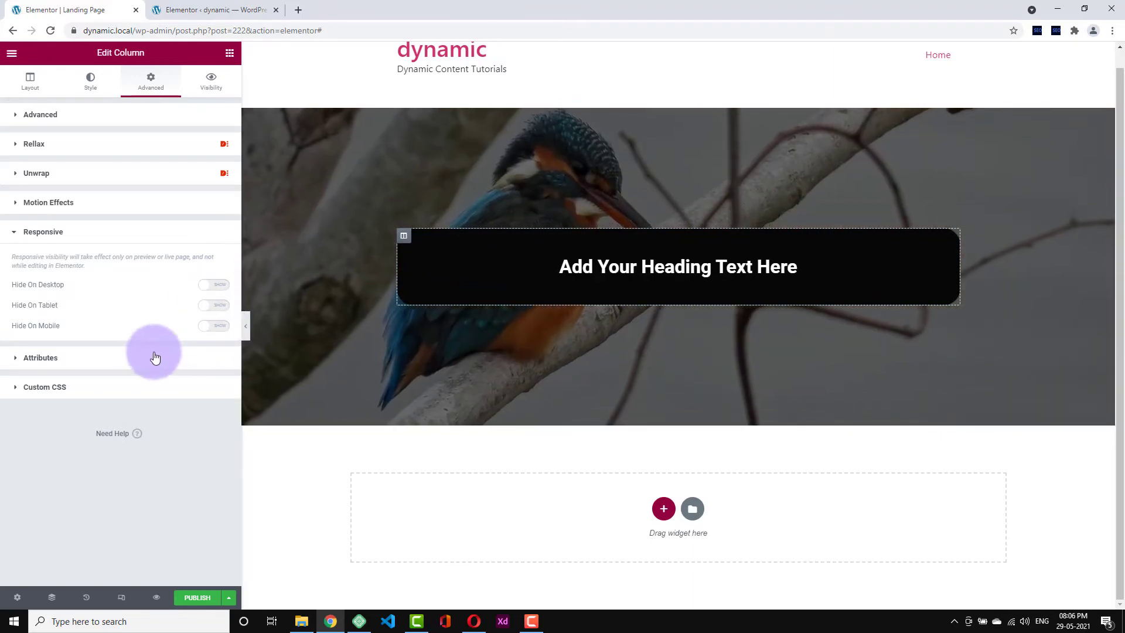
- Hide the heading column on mobile, check the mobile preview, then make it visible again
left_click(207, 327)
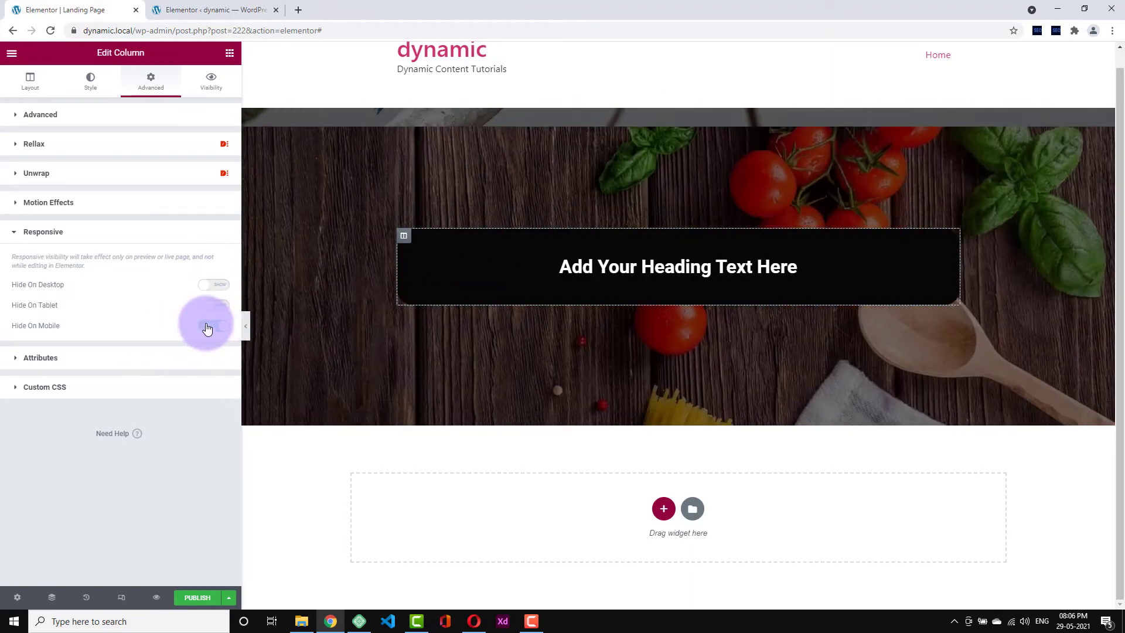
left_click(122, 596)
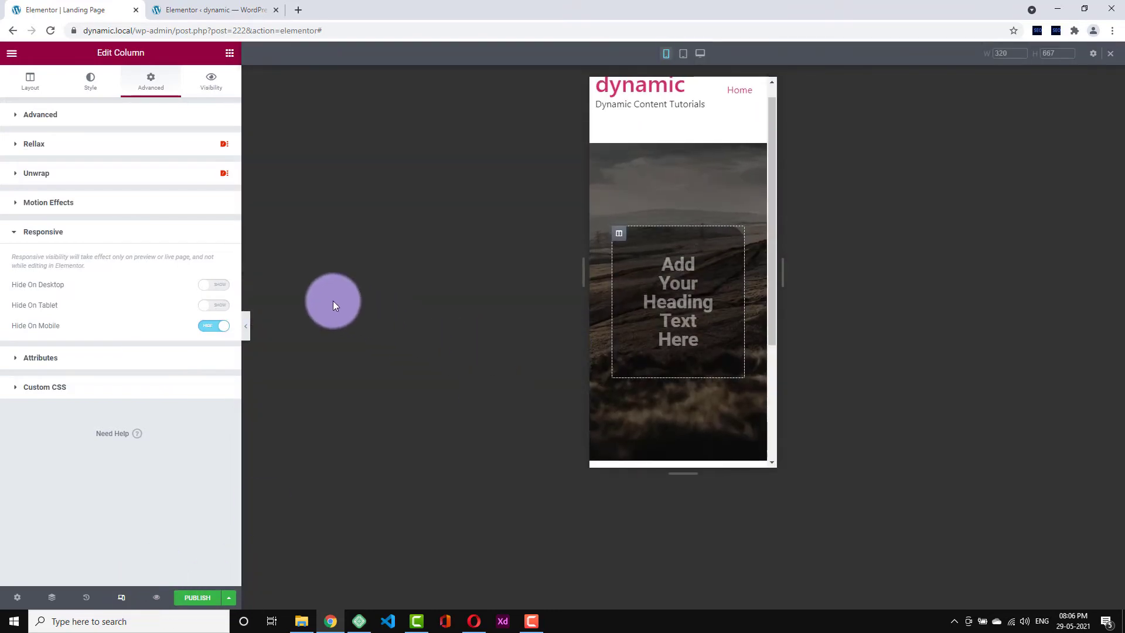
left_click(251, 326)
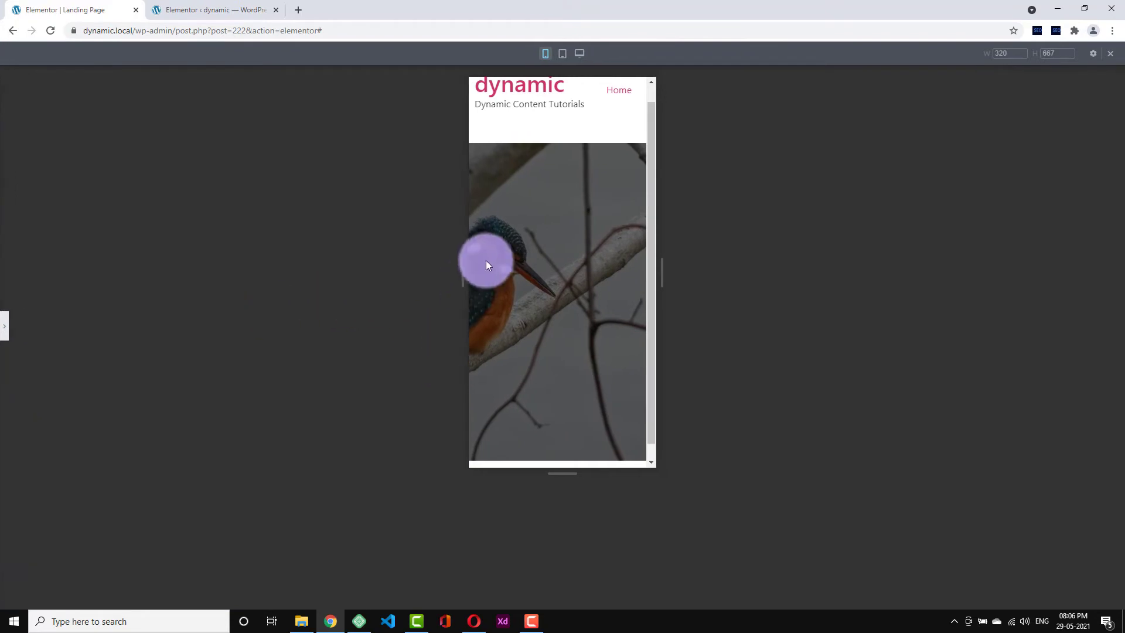
left_click(6, 335)
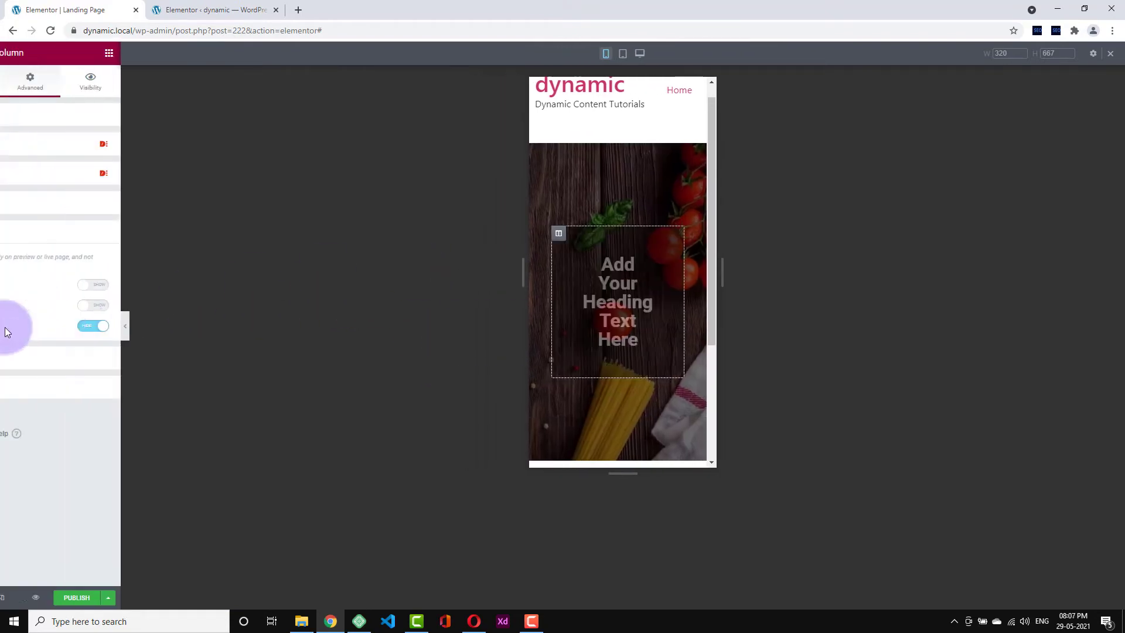
left_click(126, 595)
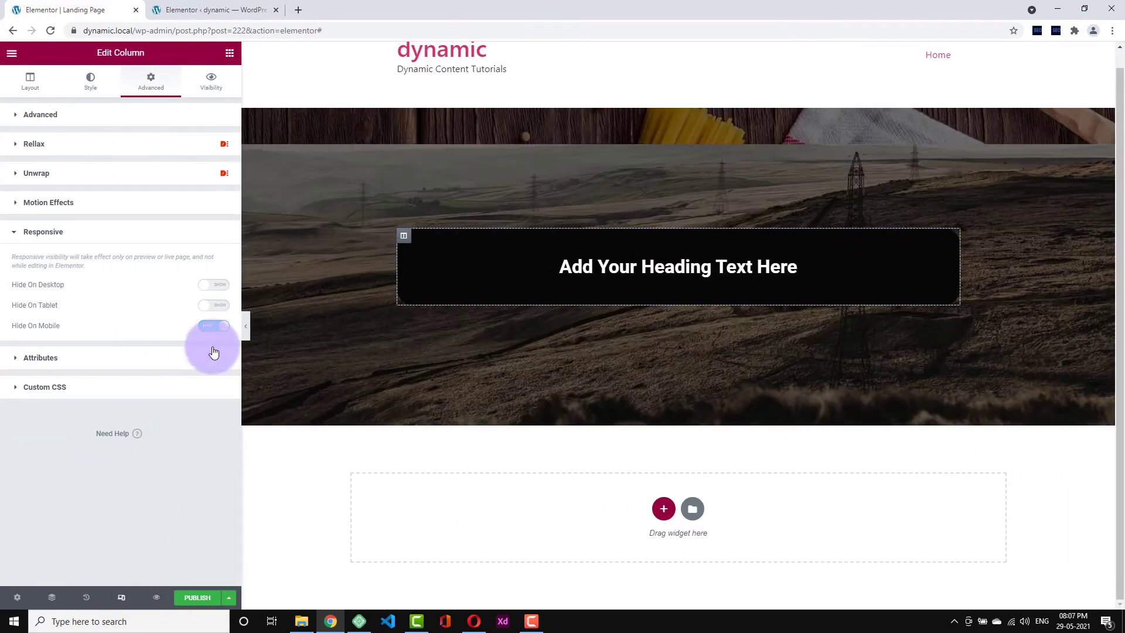
left_click(127, 596)
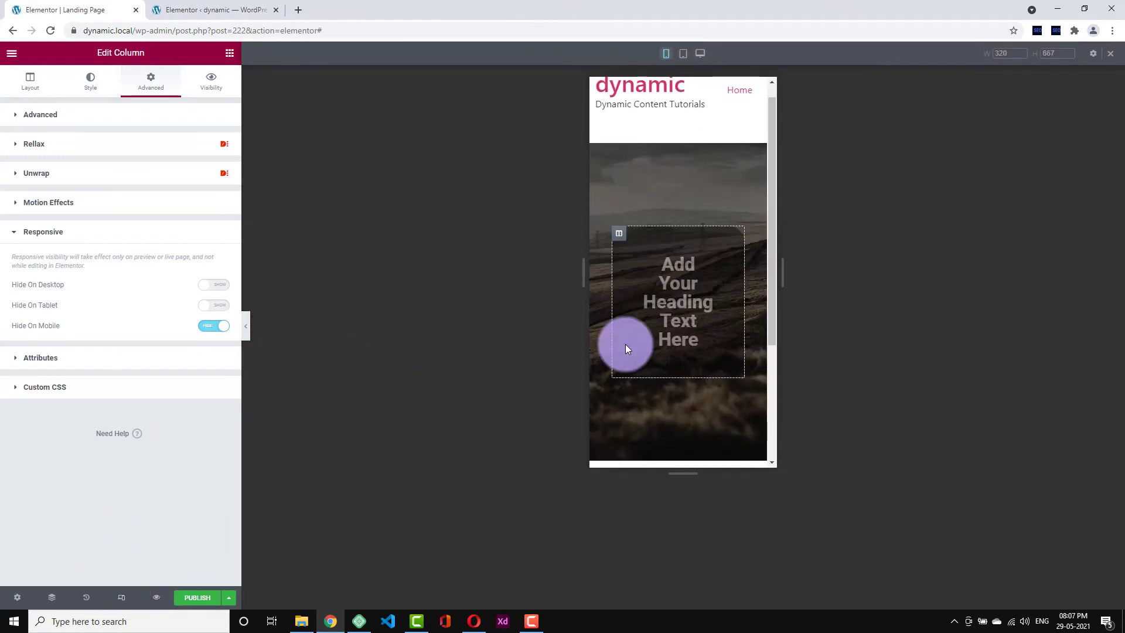
left_click(248, 328)
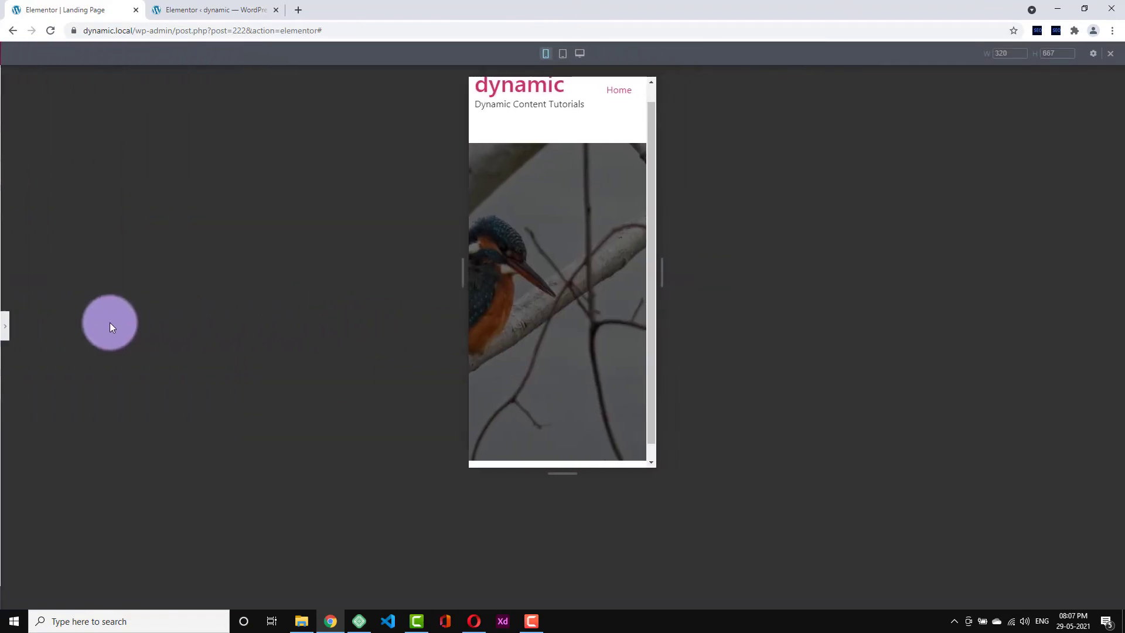
left_click(8, 328)
left_click(204, 332)
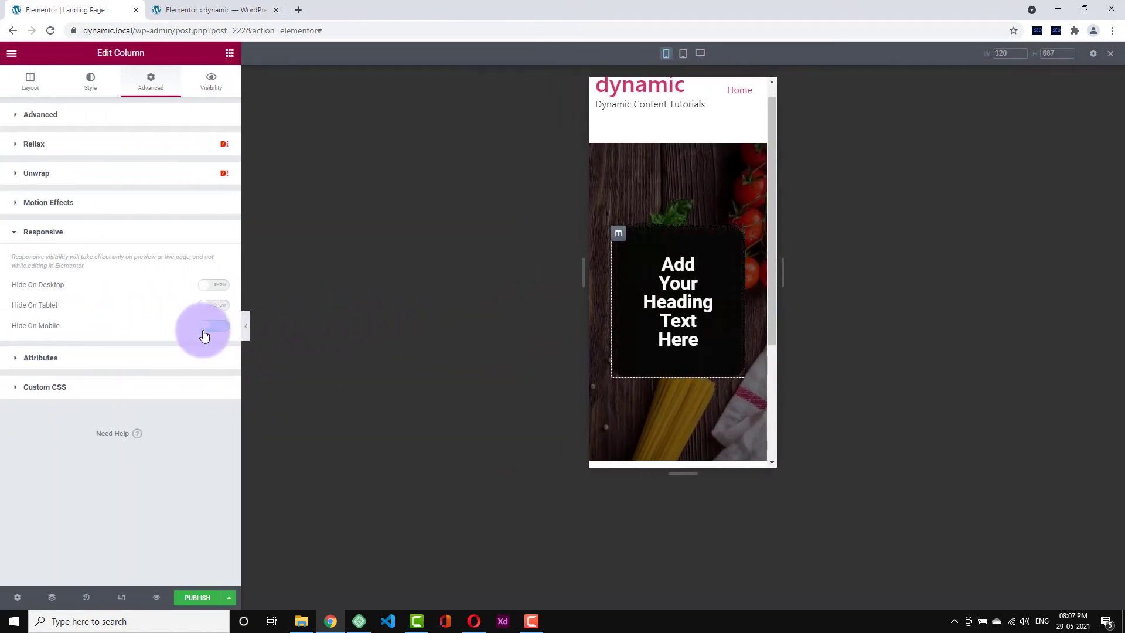
left_click(249, 326)
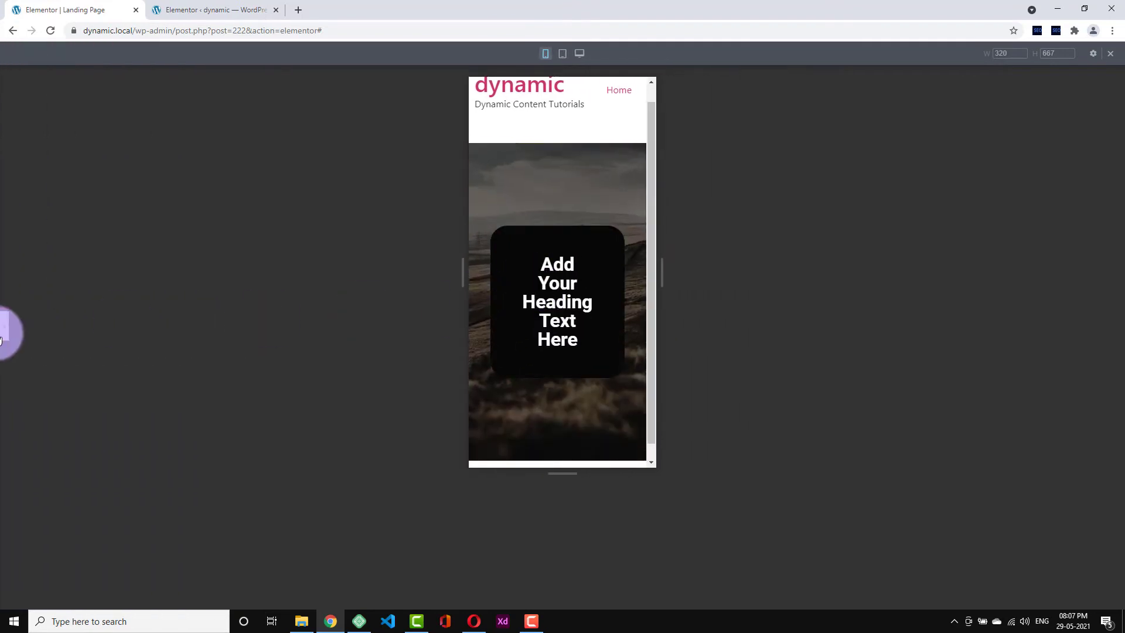
left_click(5, 328)
left_click(121, 597)
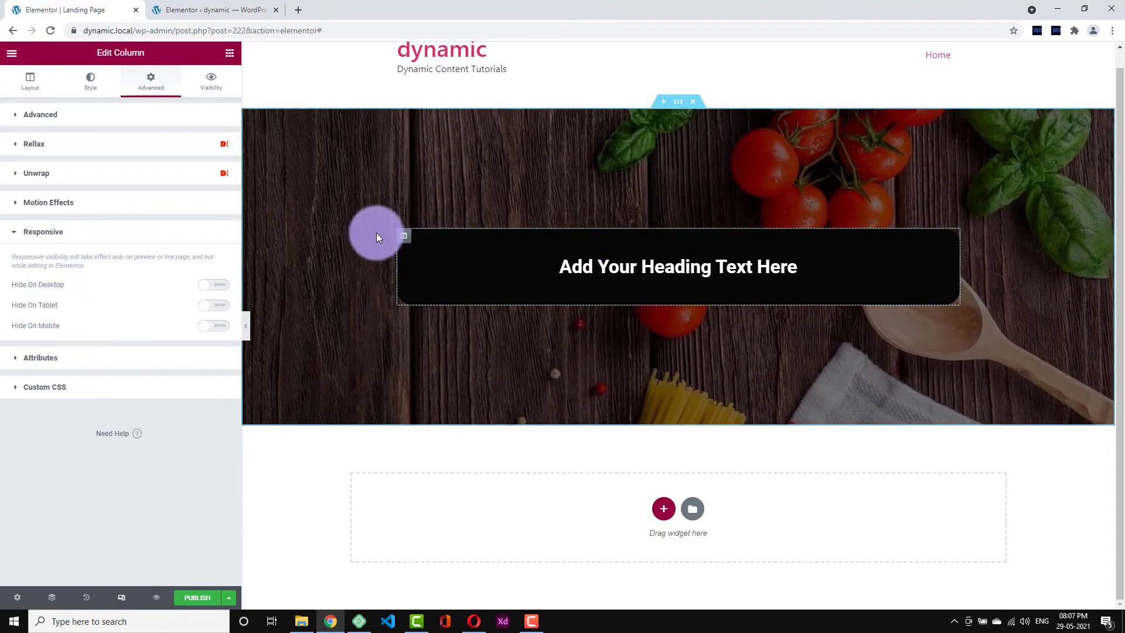
- Duplicate the heading column and view the hero section's Responsive options
right_click(406, 238)
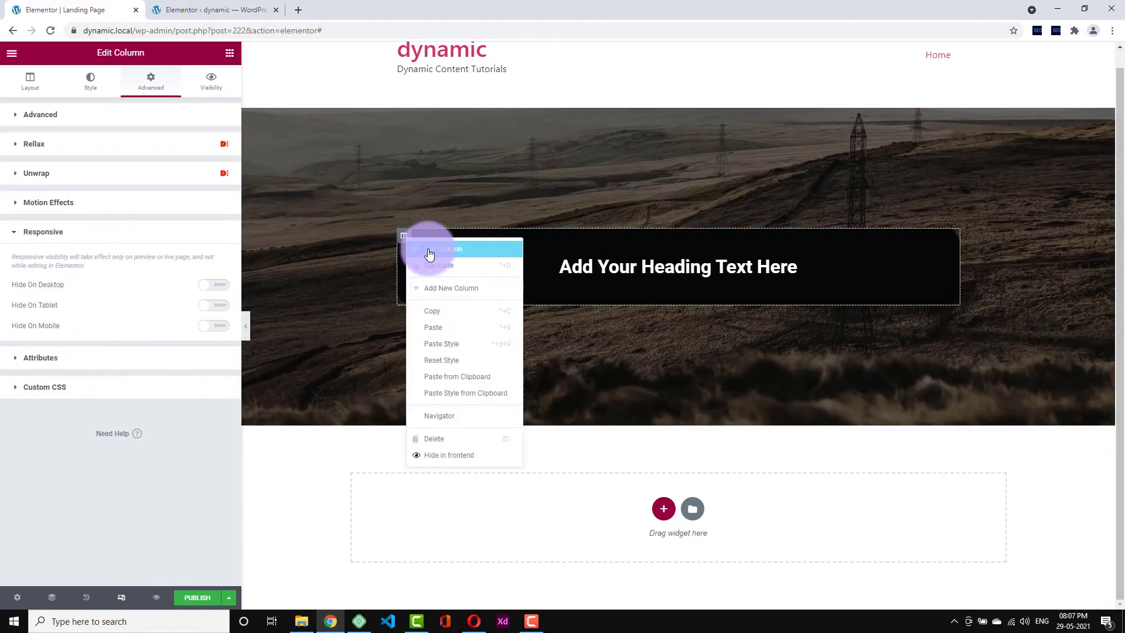
left_click(439, 267)
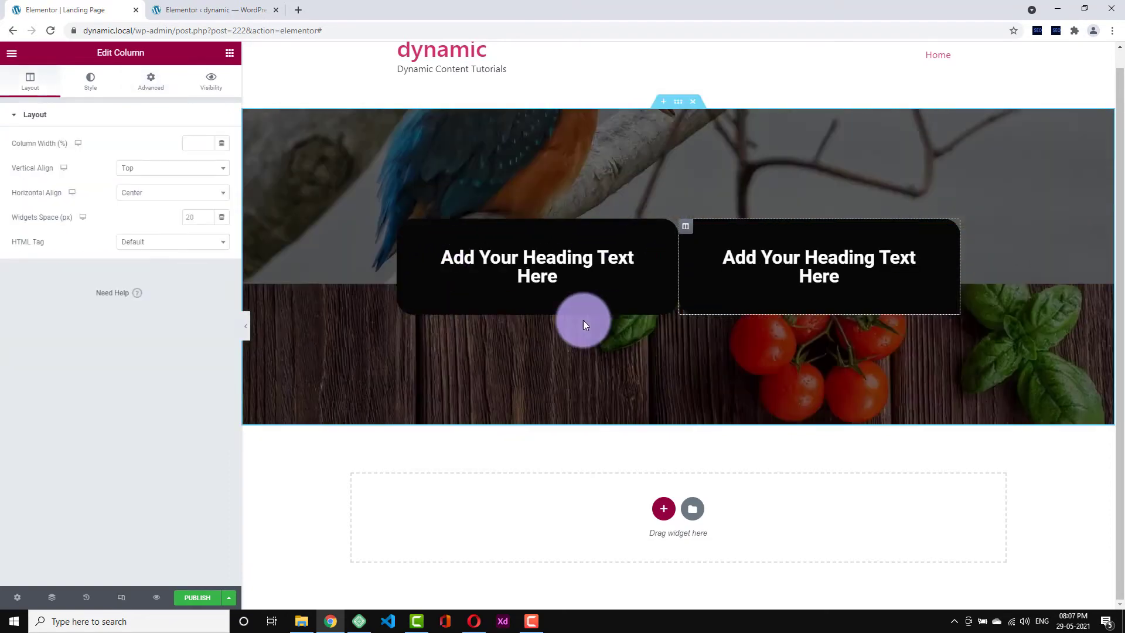
left_click(675, 101)
left_click(150, 79)
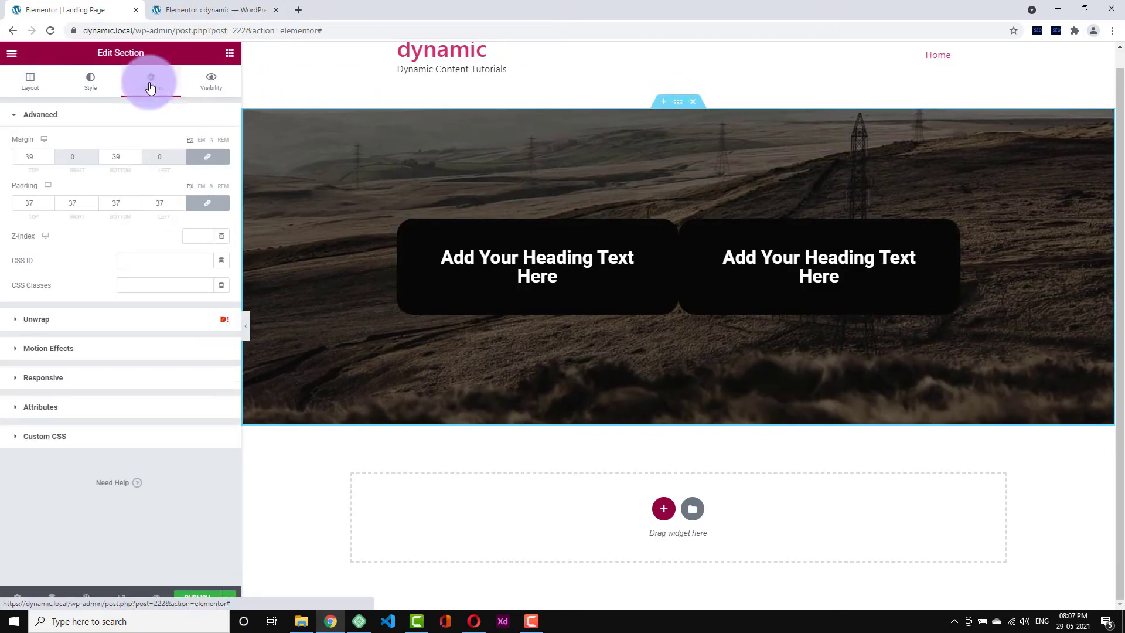
left_click(85, 372)
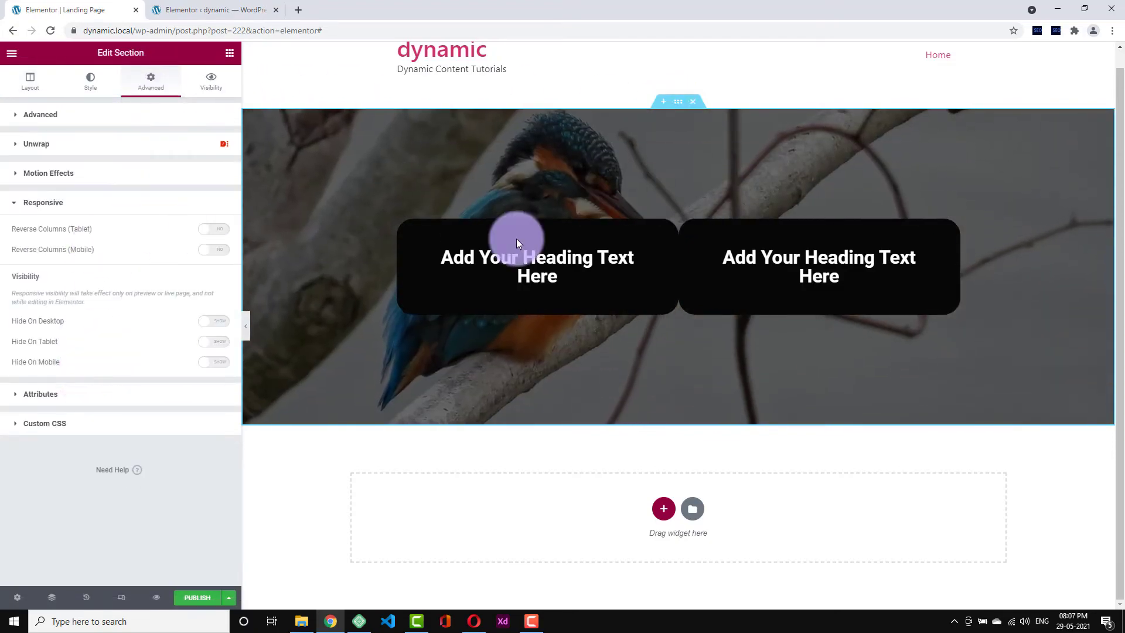
- Retitle the right-hand heading 'Different Content' and return to the hero section's Responsive options
left_click(750, 256)
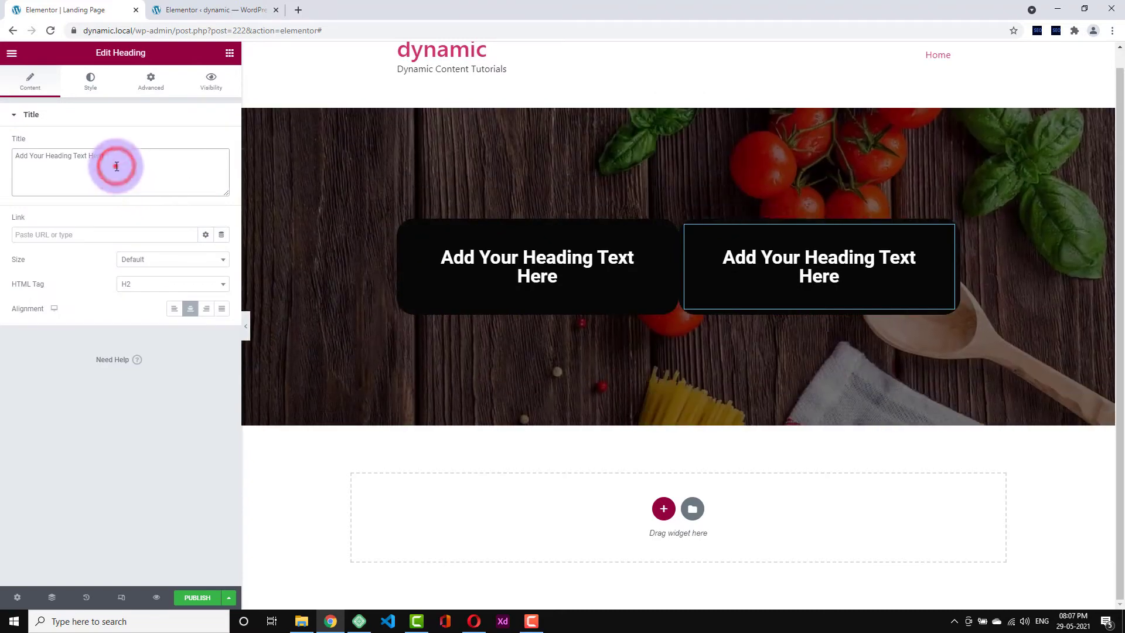
triple_click(114, 168)
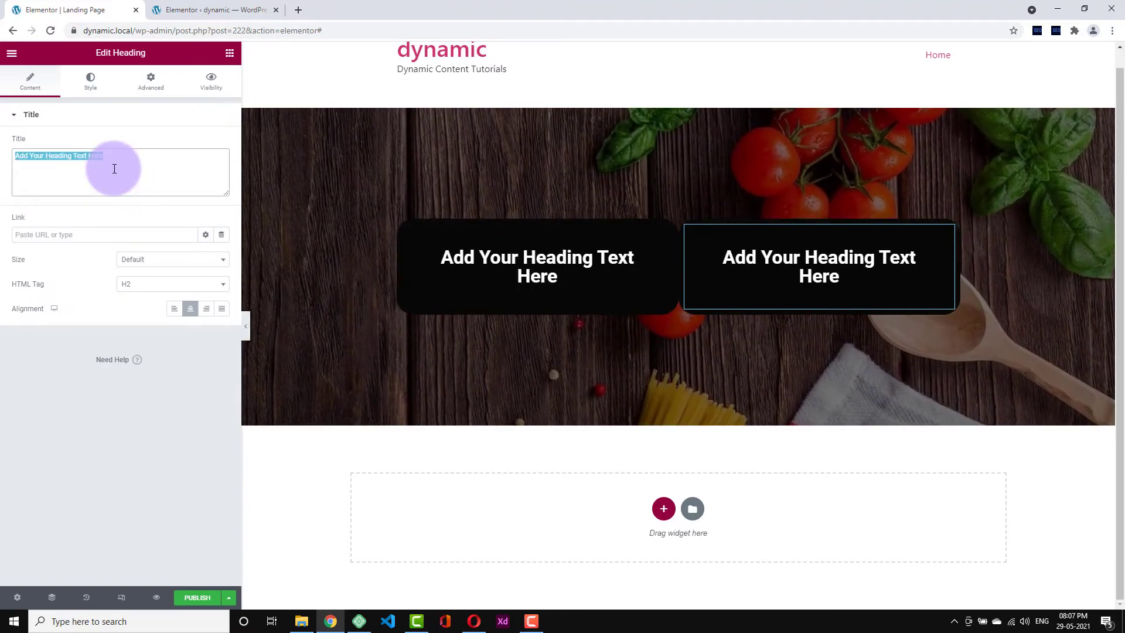
type("Different")
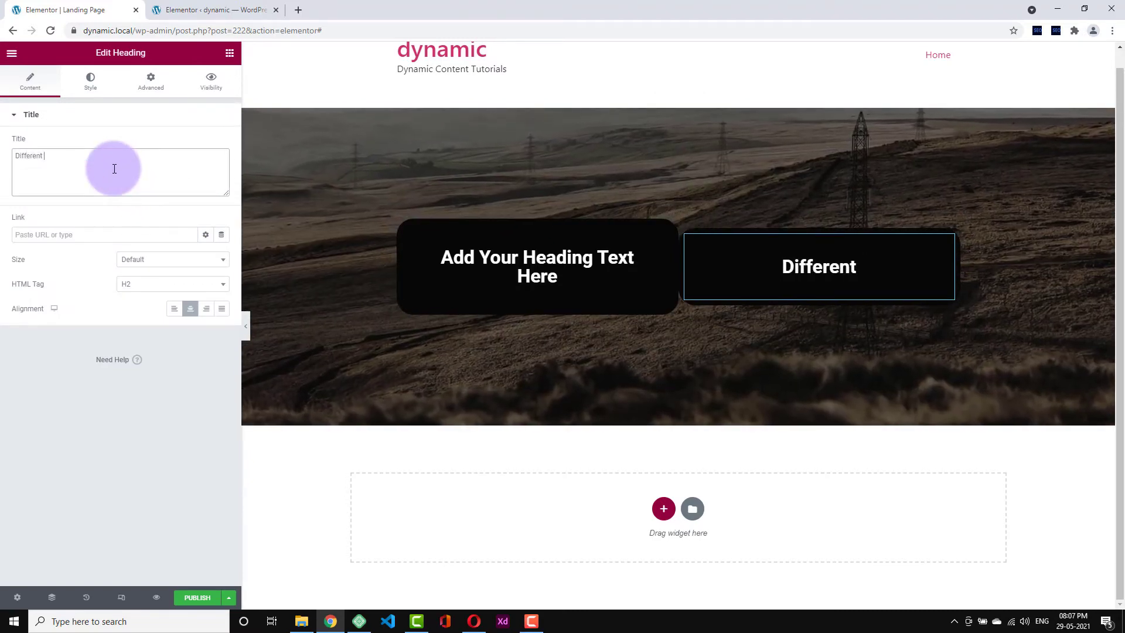
type(" Cnte")
key("BackSpace")
key("BackSpace")
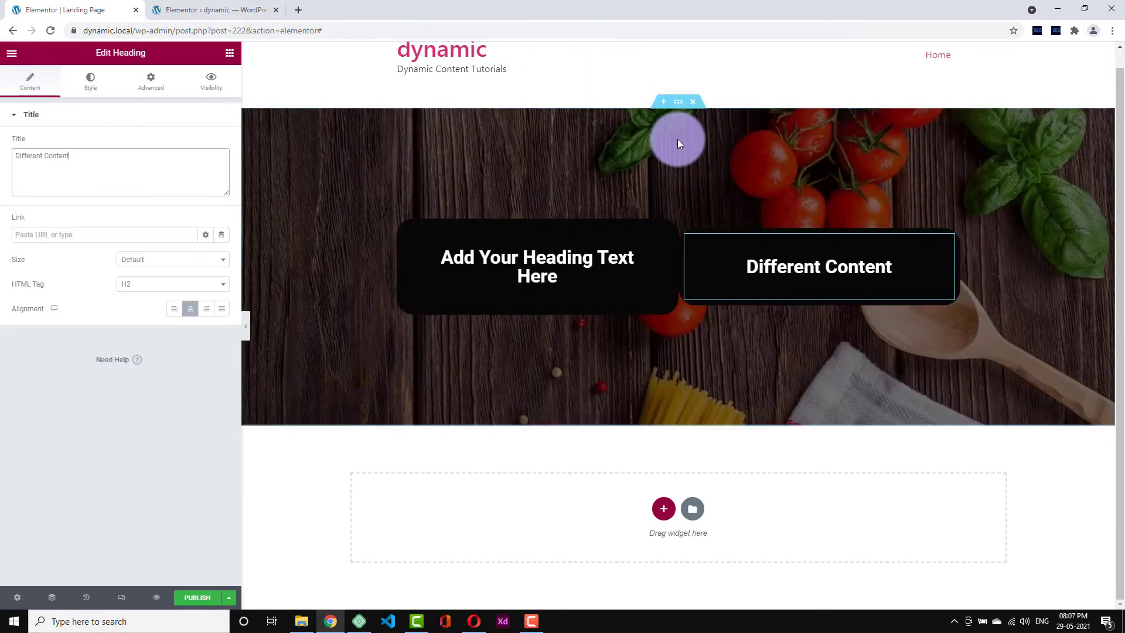
left_click(678, 103)
left_click(83, 378)
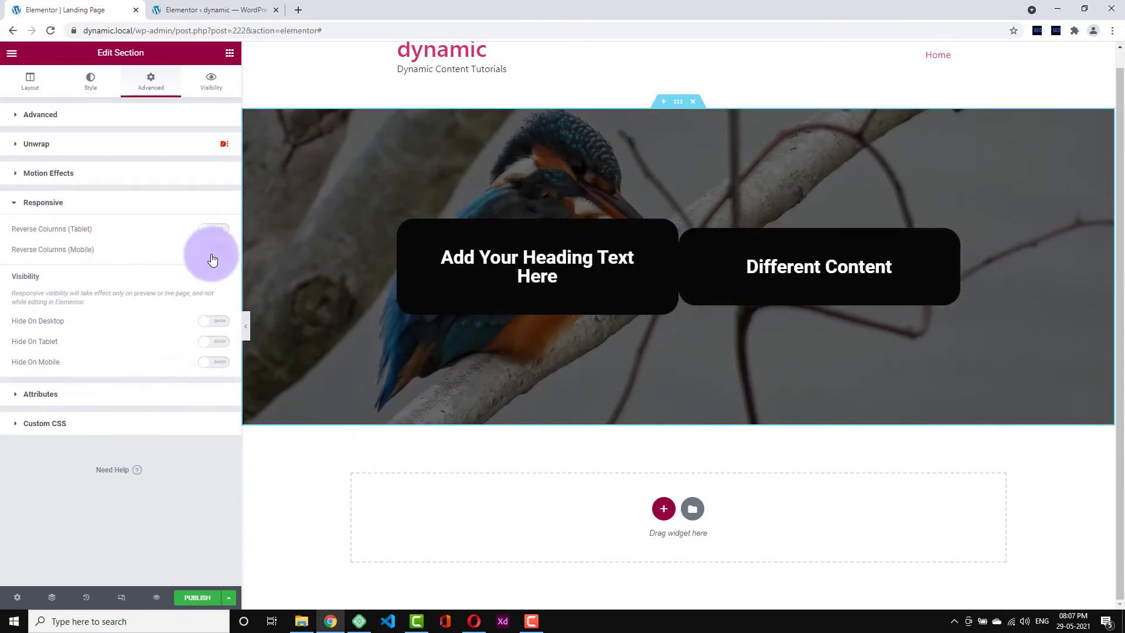
left_click(121, 596)
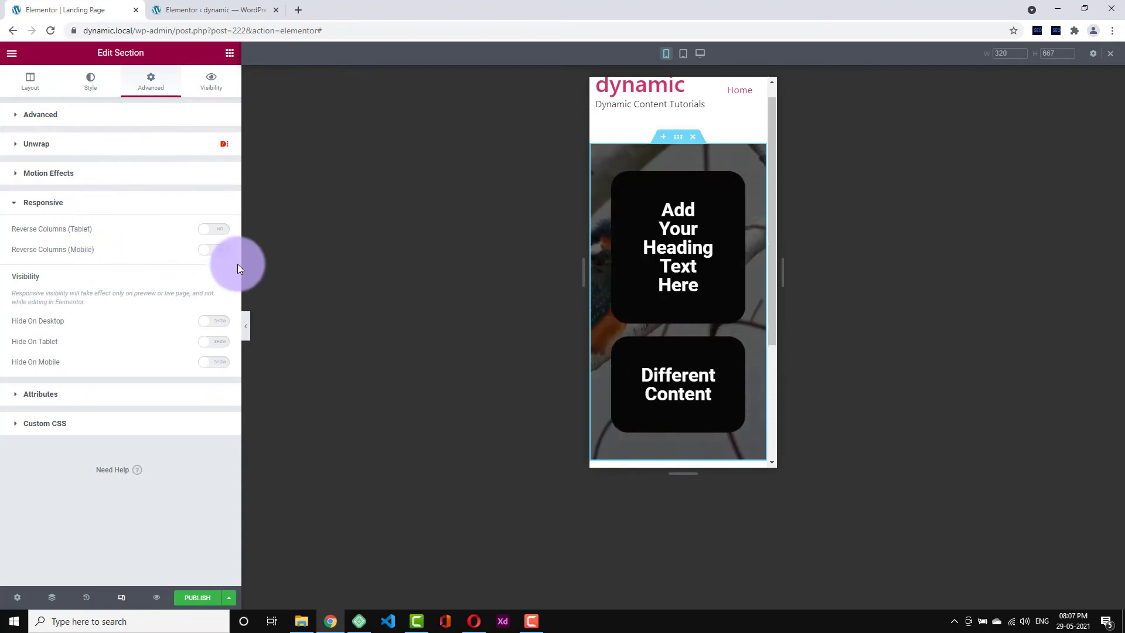
left_click(220, 250)
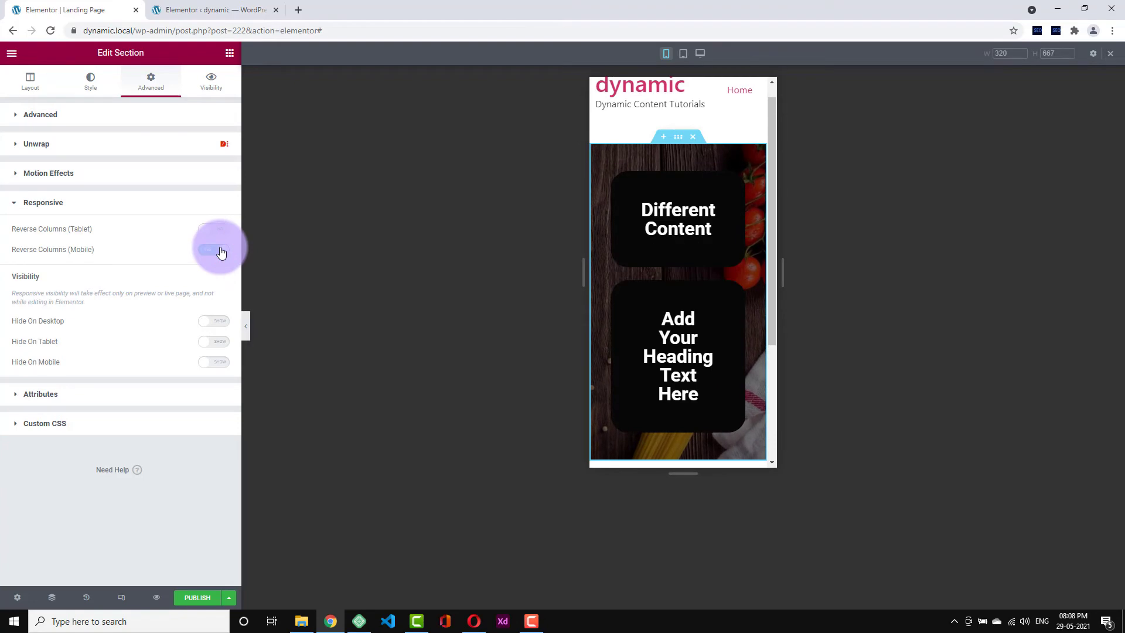
left_click(221, 251)
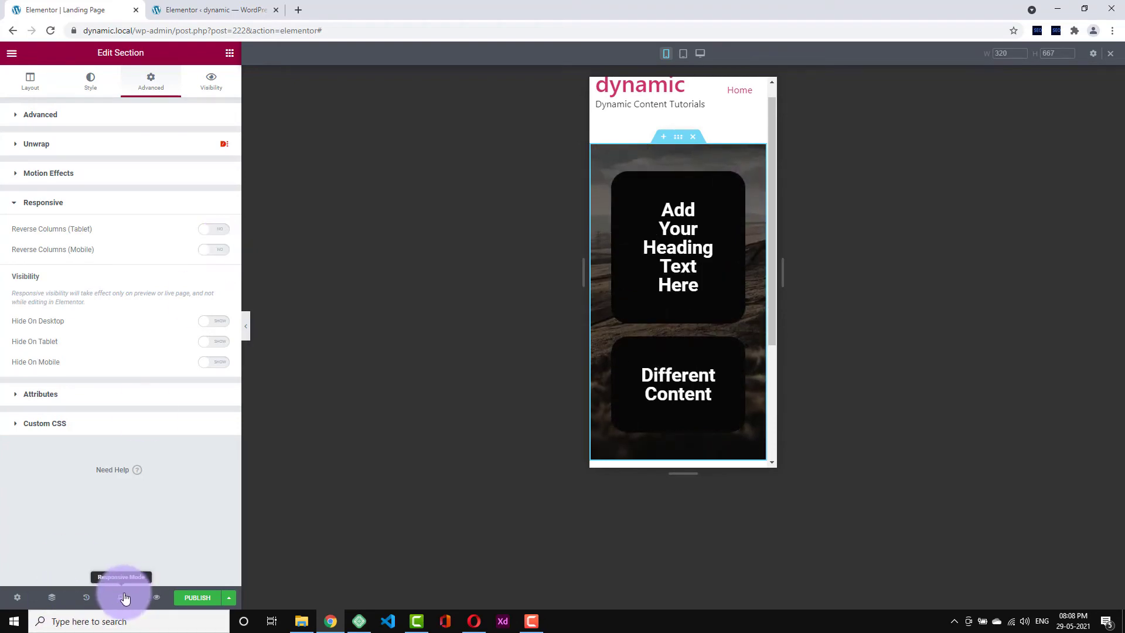
left_click(124, 597)
left_click(124, 597)
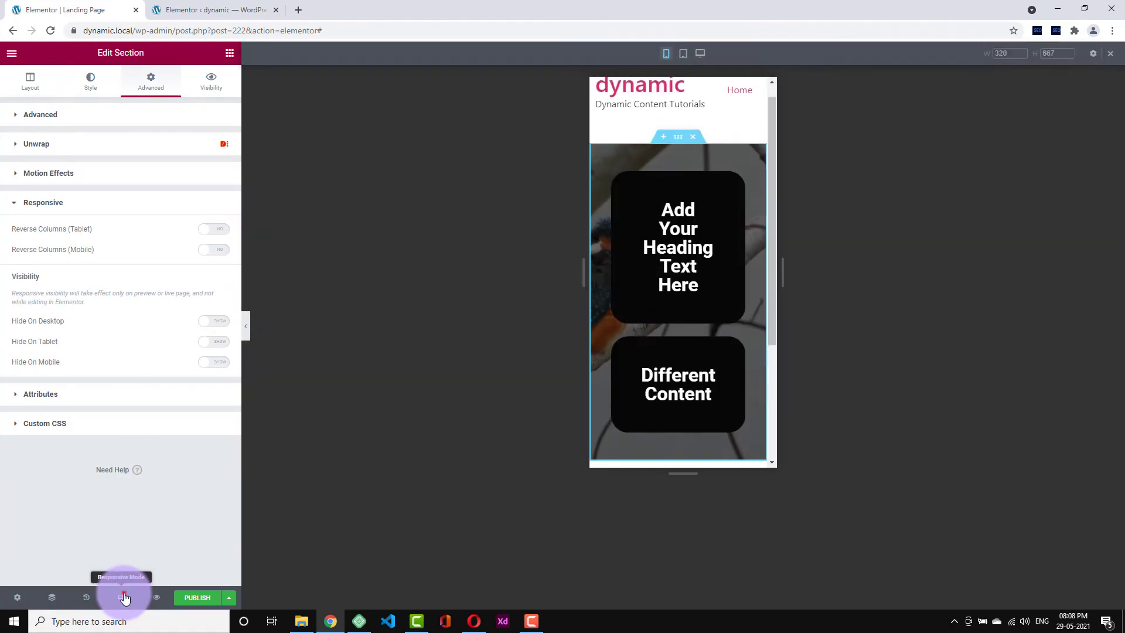
left_click(124, 597)
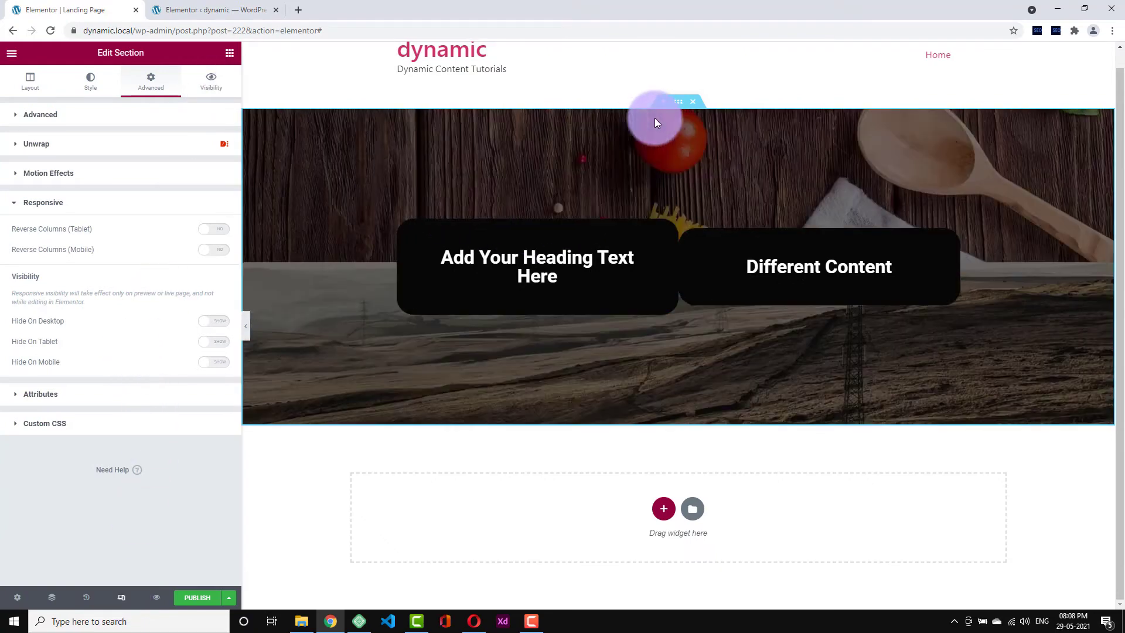
left_click_drag(678, 105, 678, 110)
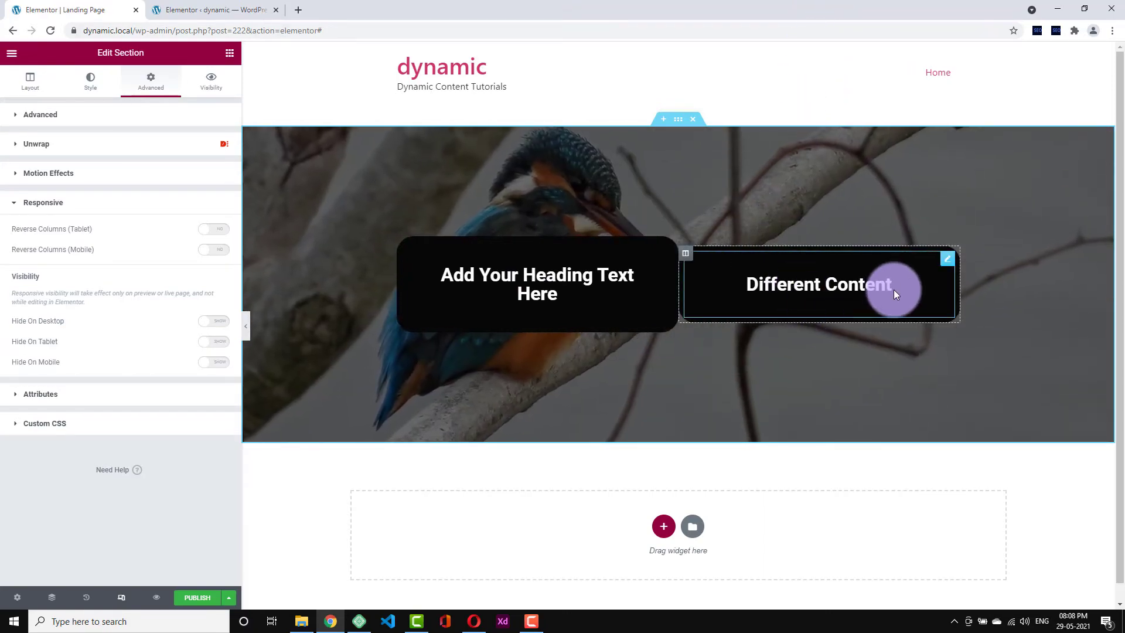
- Inspect the Different Content heading's style and spacing settings, then show the widget library
left_click(934, 275)
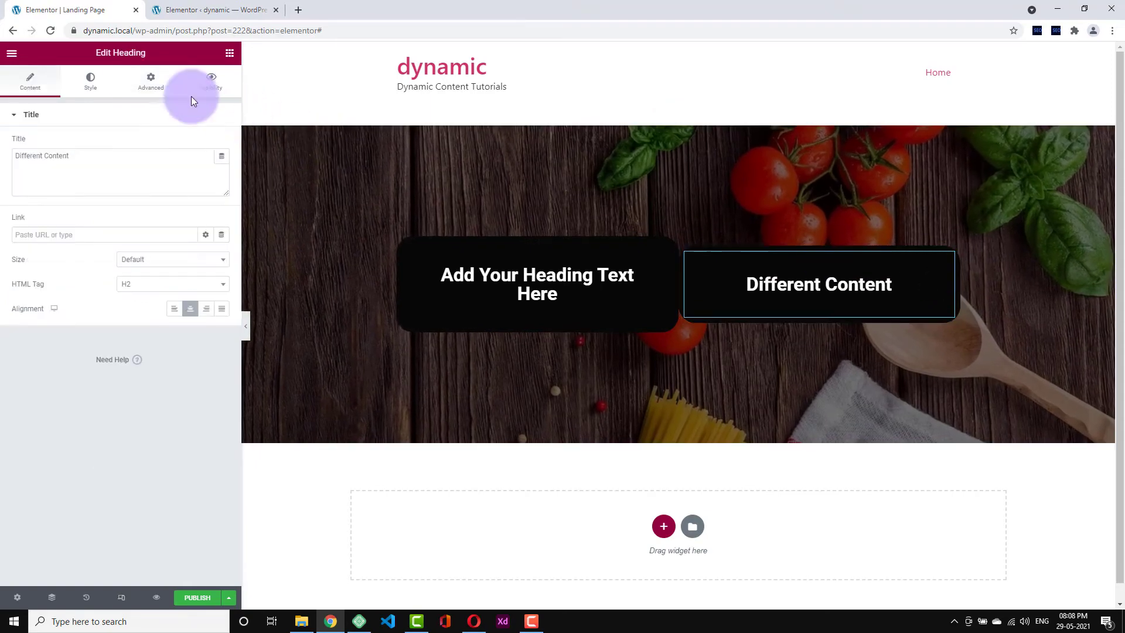
left_click(94, 88)
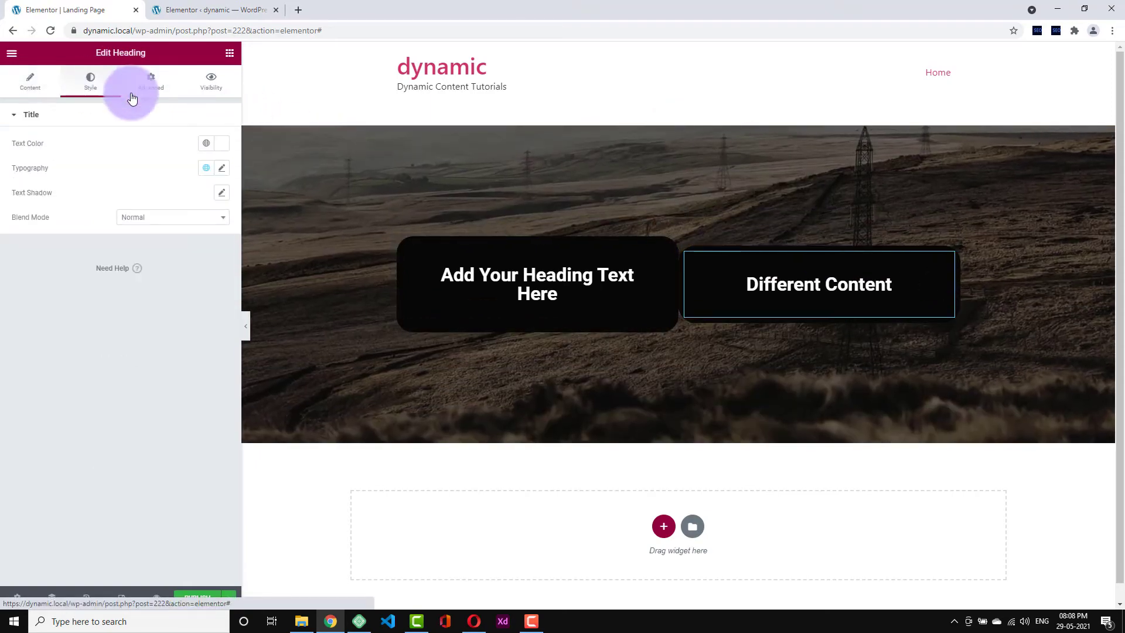
left_click(153, 88)
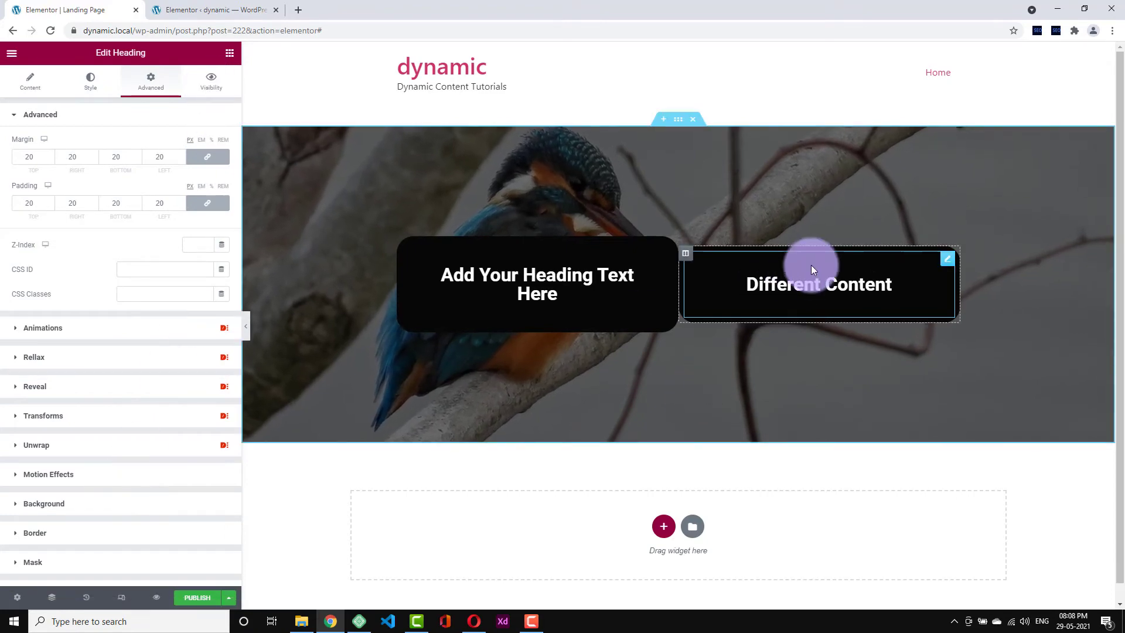
left_click(224, 56)
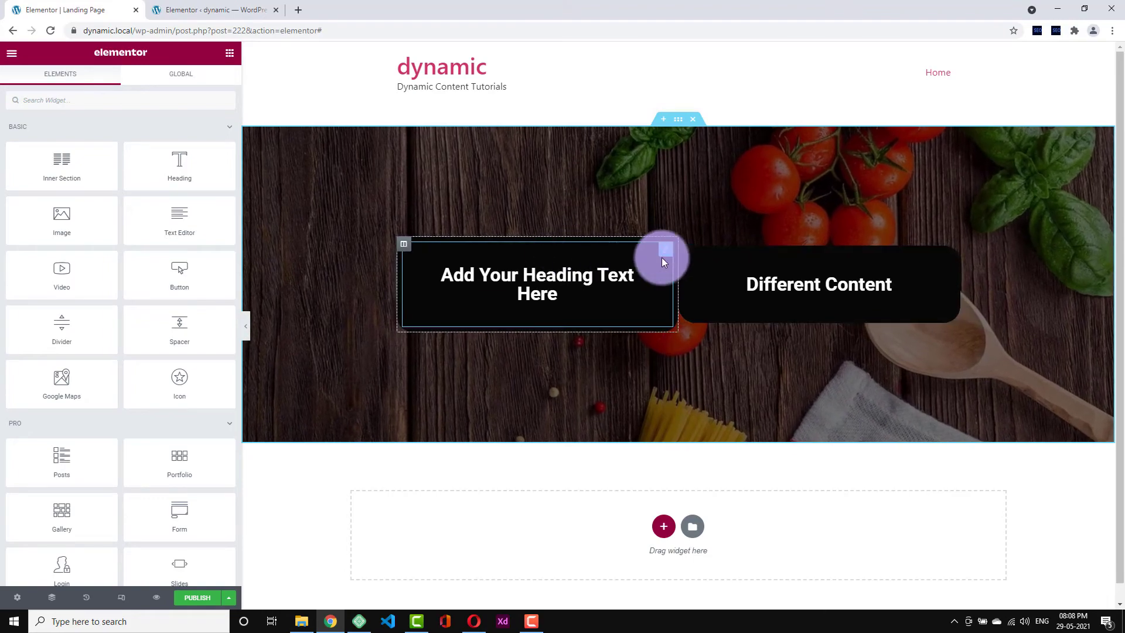
- Delete the Different Content column and move the heading into a new two-column inner section
right_click(686, 248)
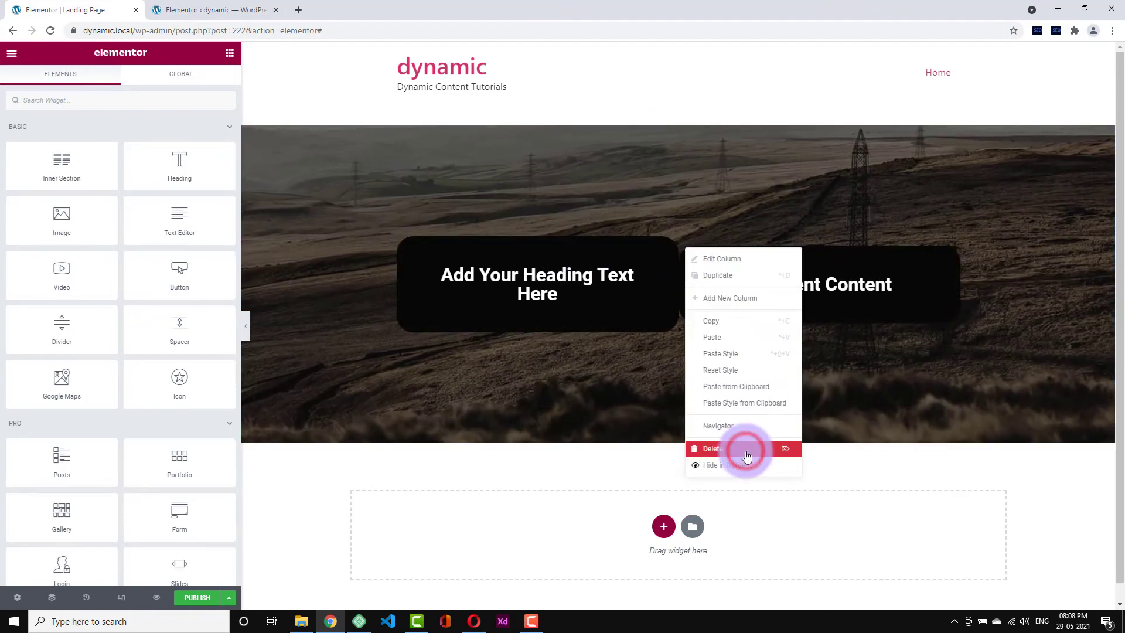
left_click(744, 448)
left_click_drag(83, 175, 530, 276)
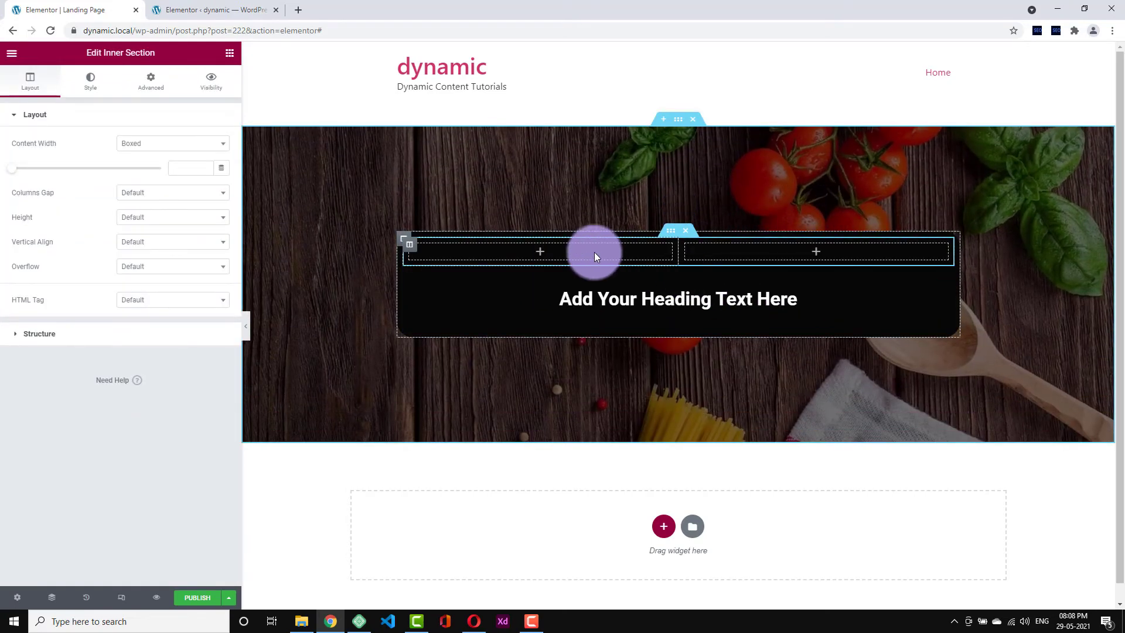
left_click_drag(939, 272, 571, 288)
- Copy the heading into the empty right column and reposition the inner section
right_click(628, 298)
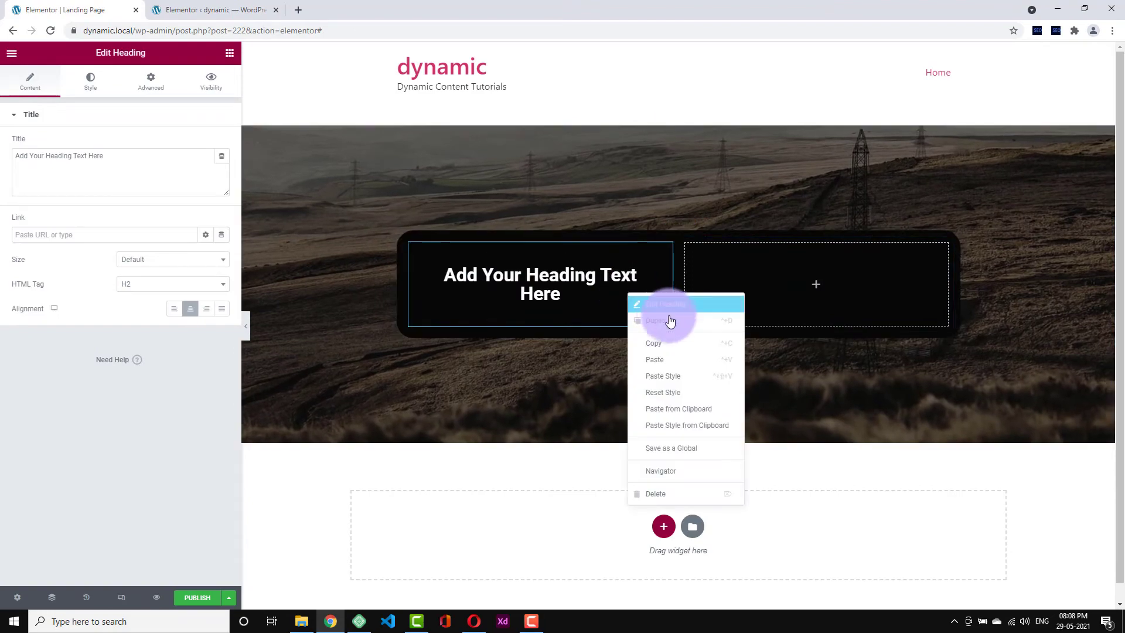
left_click(708, 319)
right_click(759, 286)
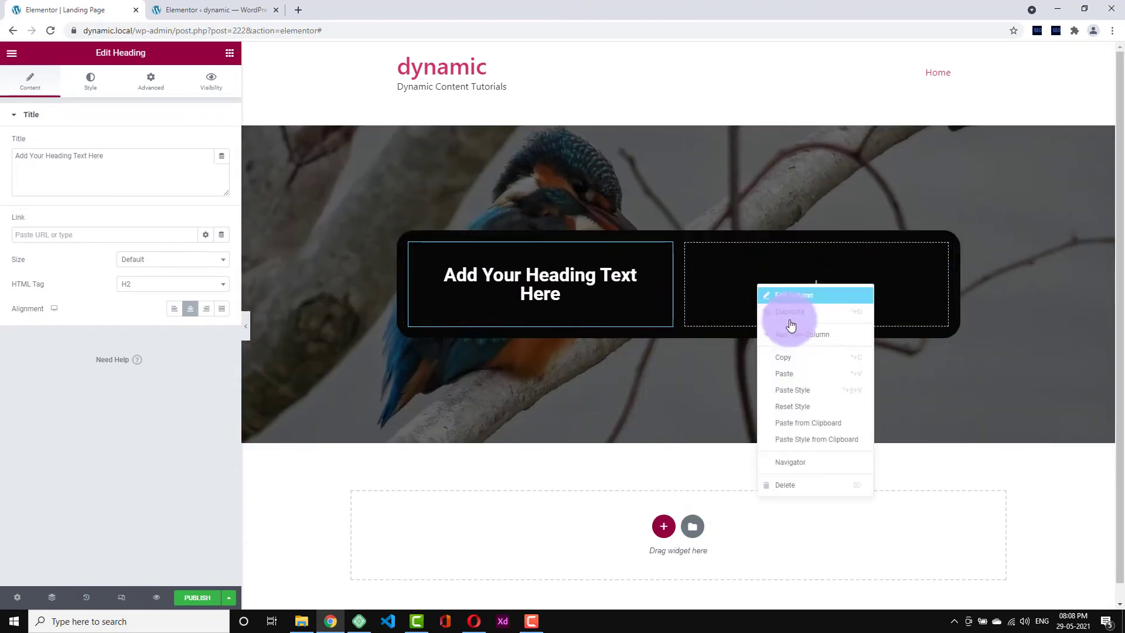
left_click(817, 389)
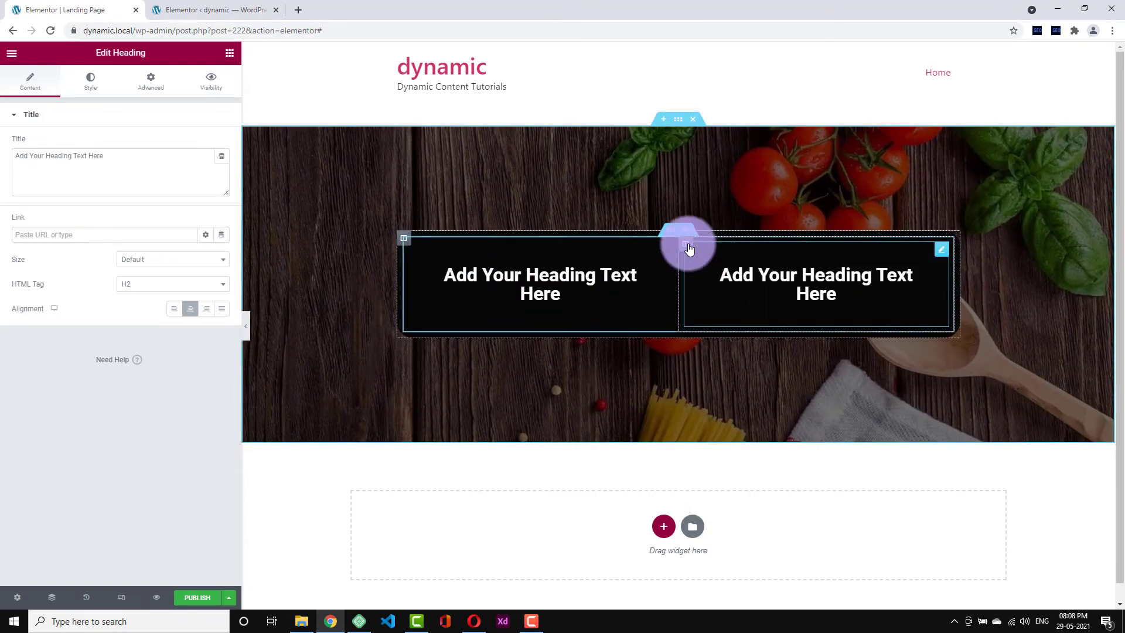
left_click(666, 235)
left_click_drag(665, 236, 626, 274)
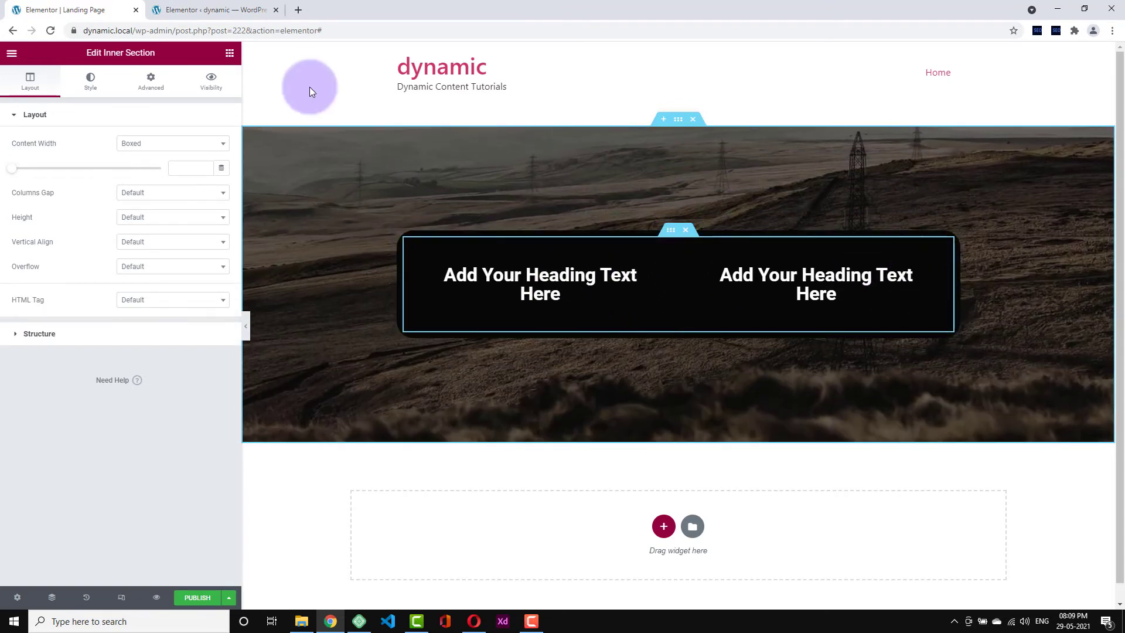
- Add a Click here button to the right column and a heading at the top of the box
left_click(229, 59)
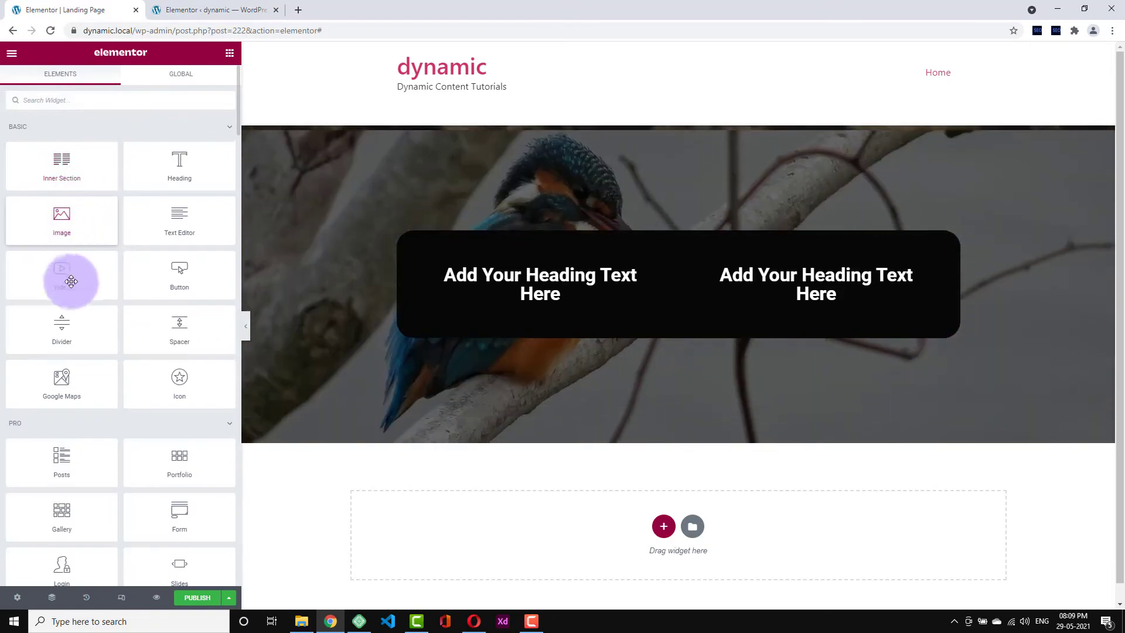
left_click_drag(185, 285, 774, 316)
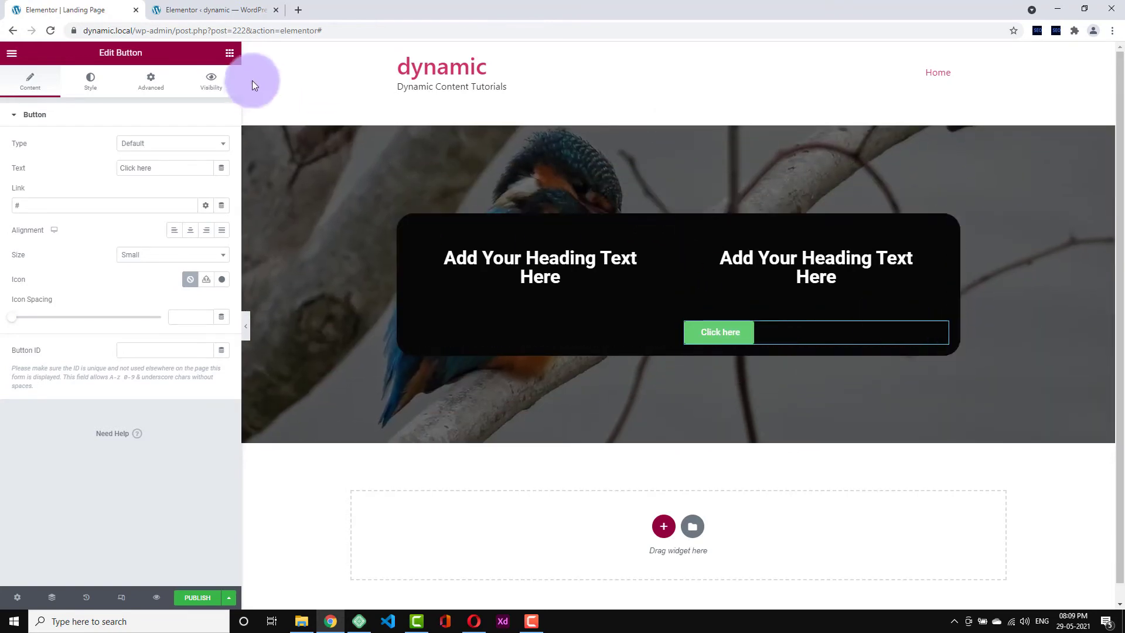
left_click(226, 53)
left_click_drag(142, 165, 574, 219)
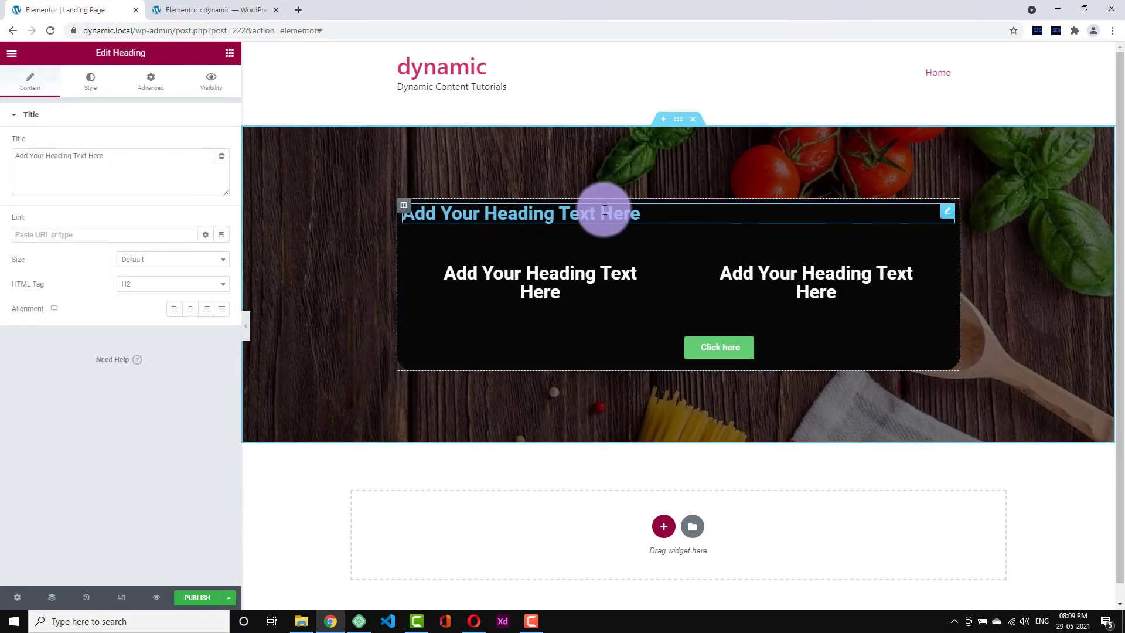
- Delete the extra headings, keeping one on top, and copy the Click here button
right_click(838, 274)
left_click(877, 465)
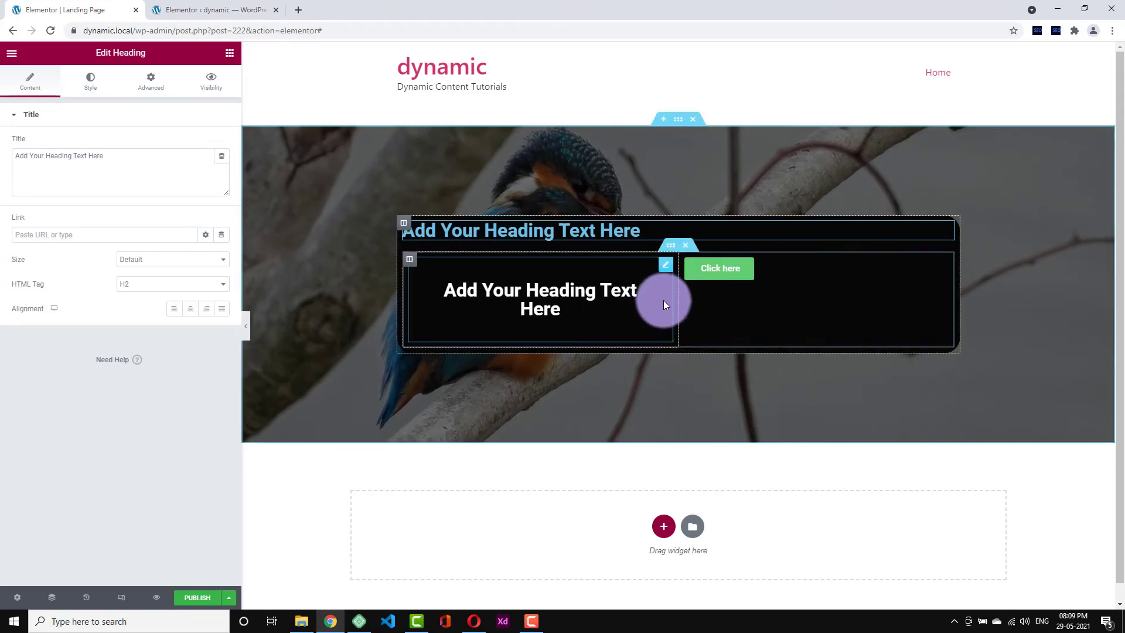
left_click_drag(669, 274, 648, 243)
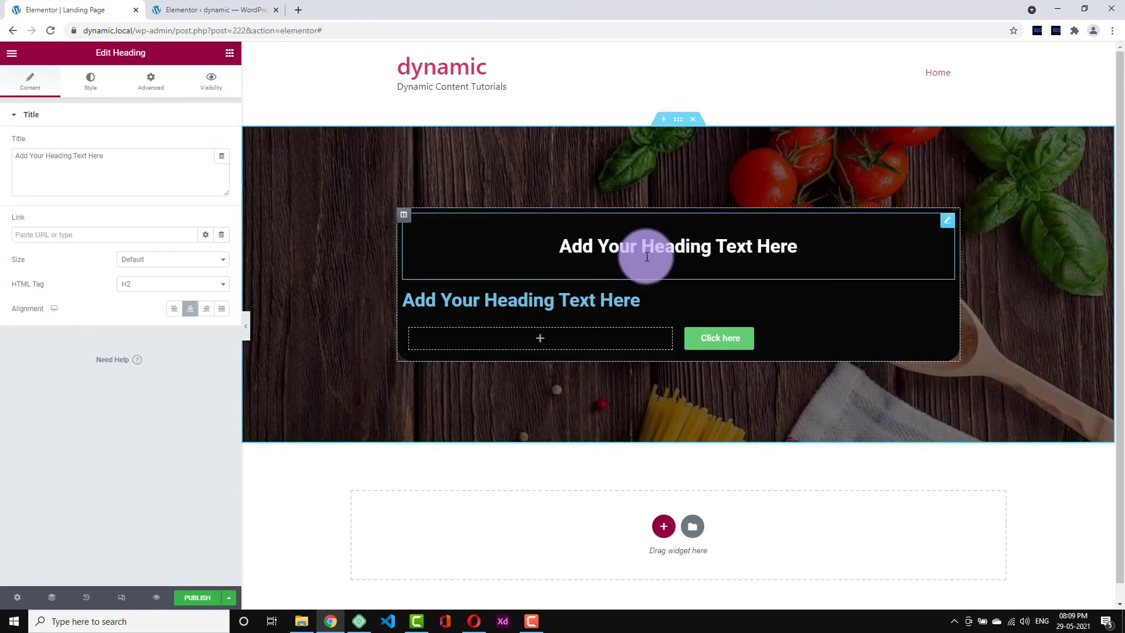
right_click(582, 309)
left_click(623, 502)
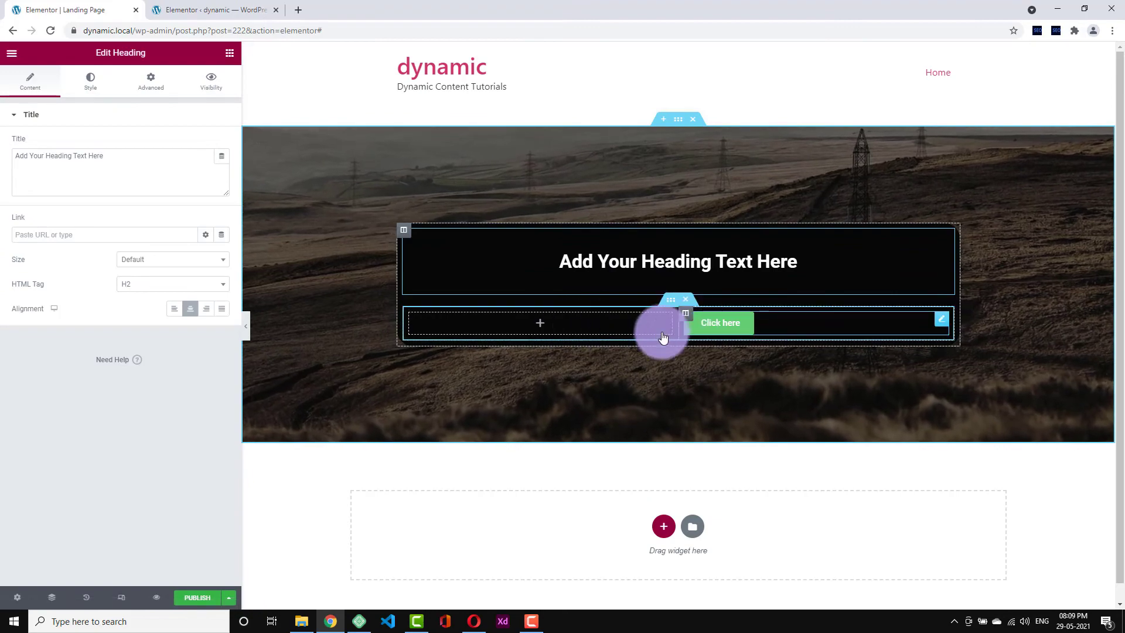
right_click(759, 327)
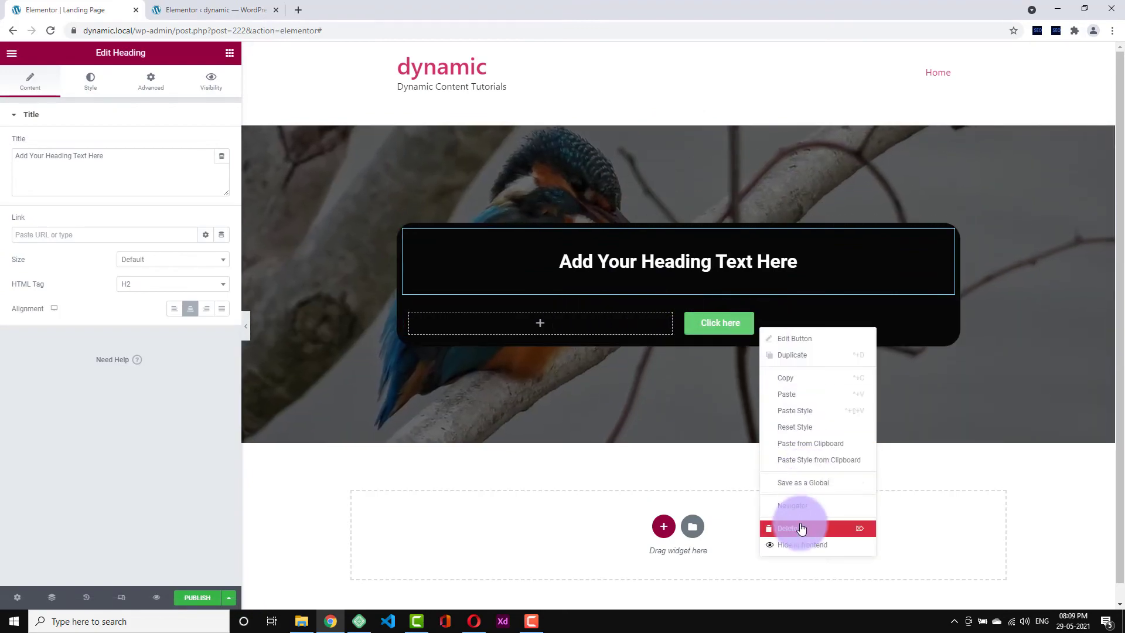
left_click(642, 328)
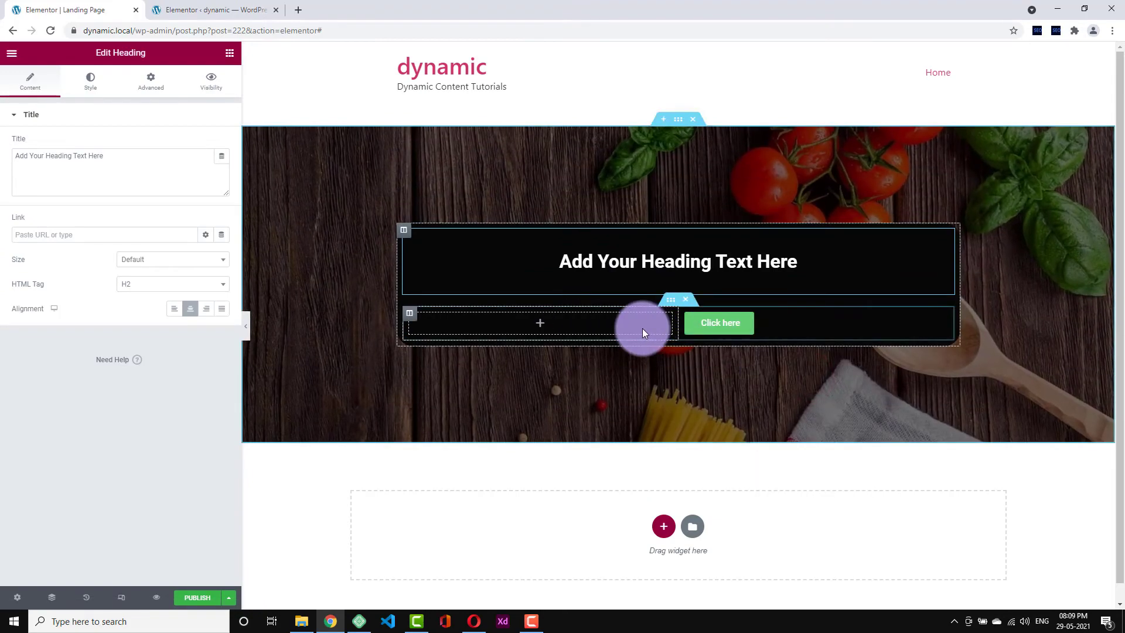
right_click(643, 328)
- Paste a right-aligned second Click here button into the left column and clear the column's black background
left_click(671, 418)
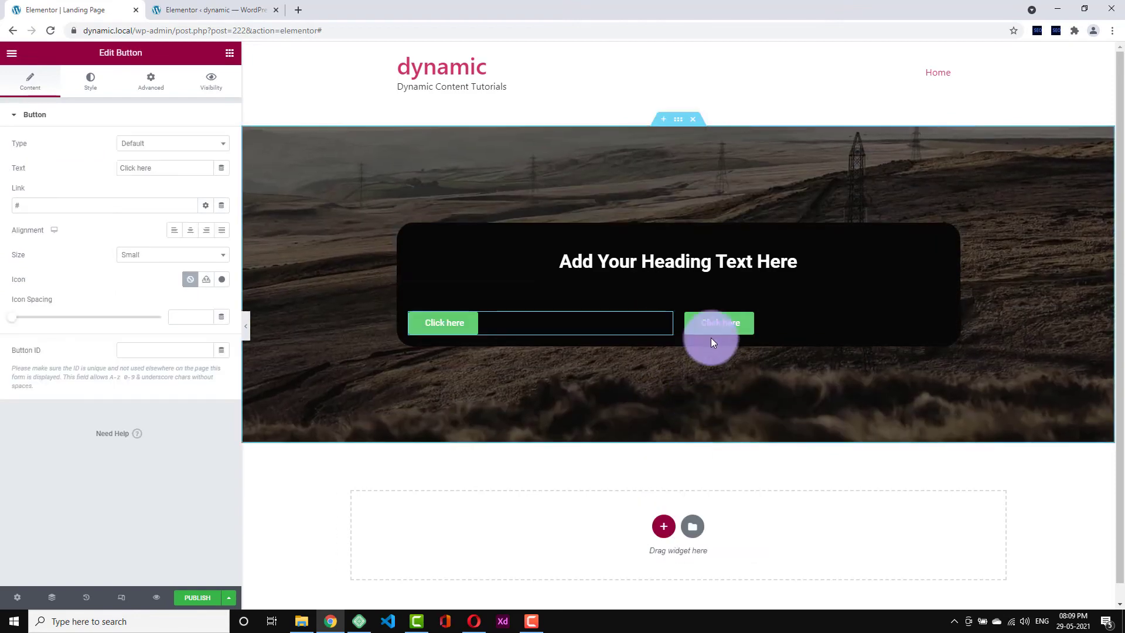
left_click(205, 231)
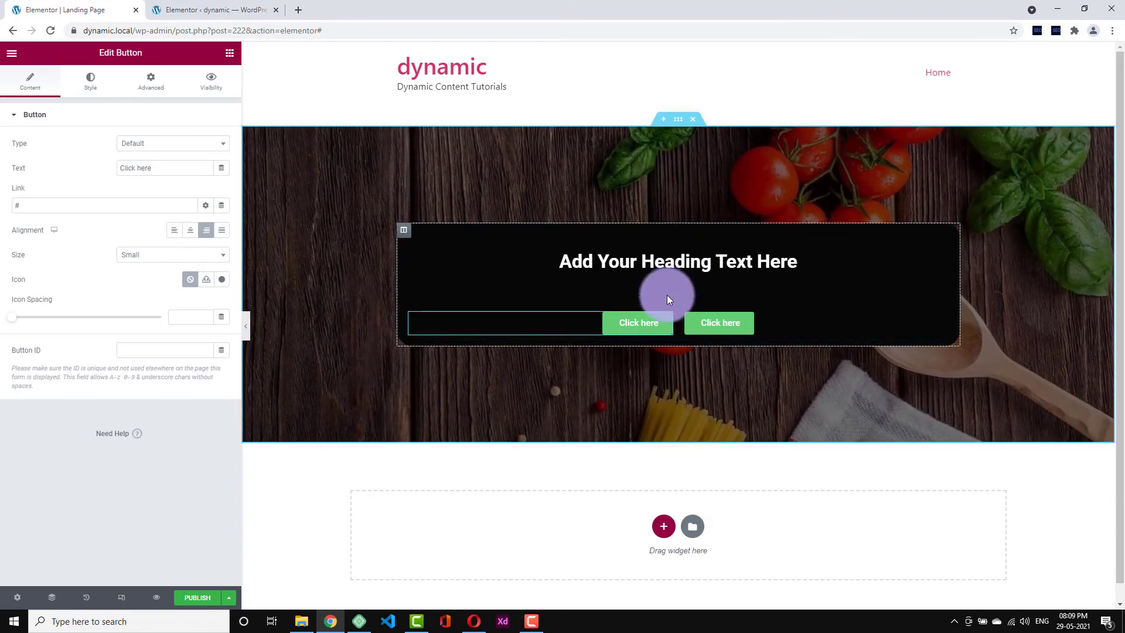
left_click(404, 234)
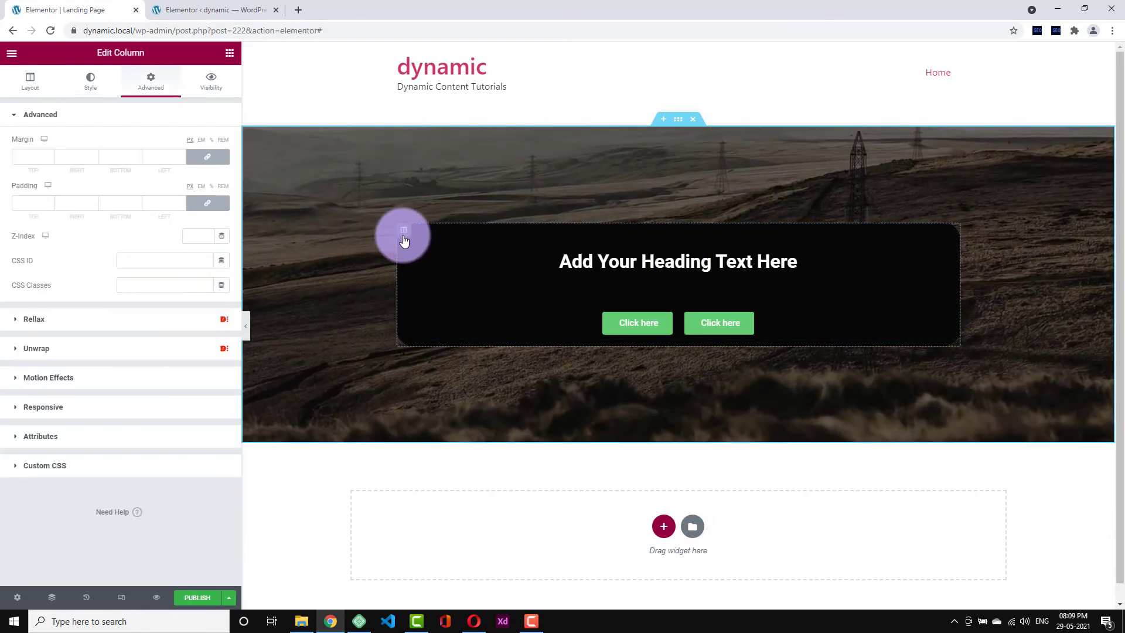
left_click(97, 95)
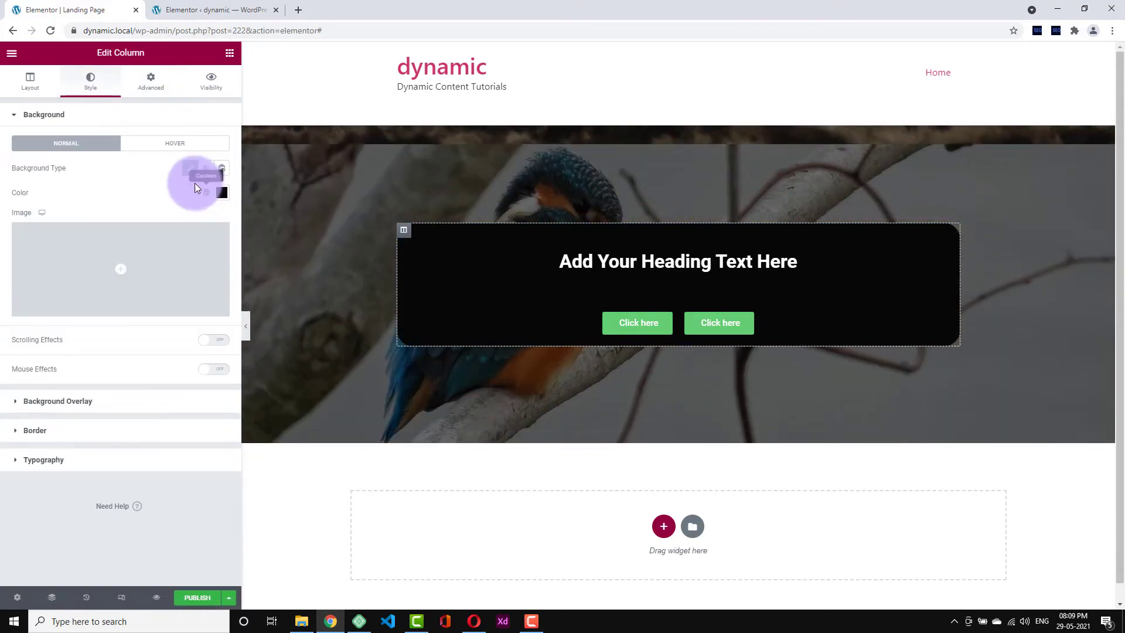
left_click(208, 169)
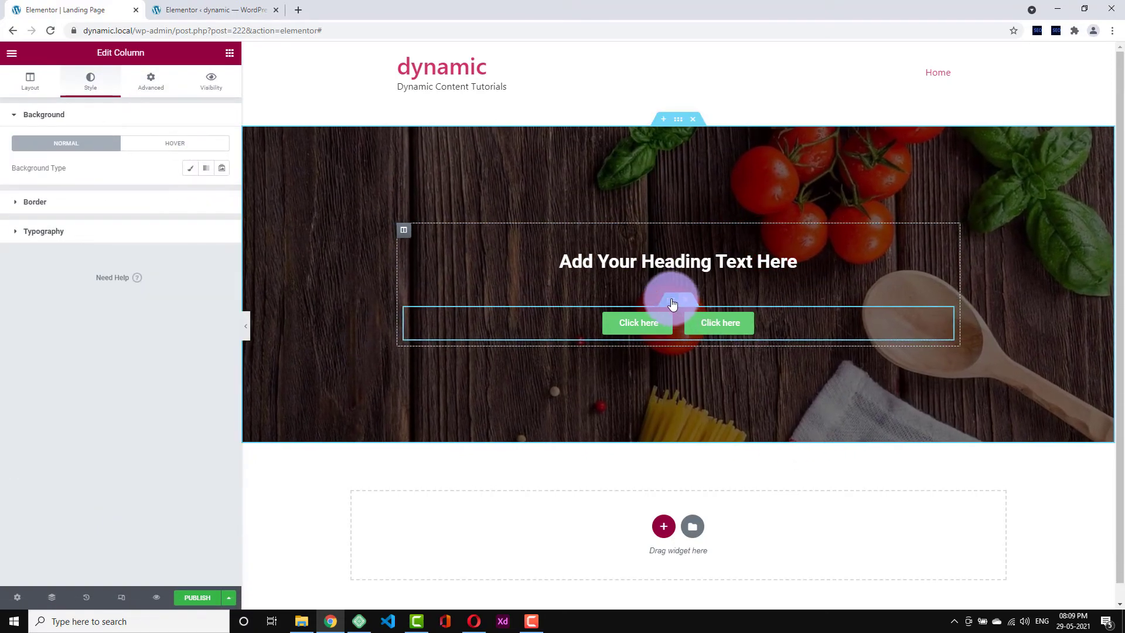
left_click(672, 302)
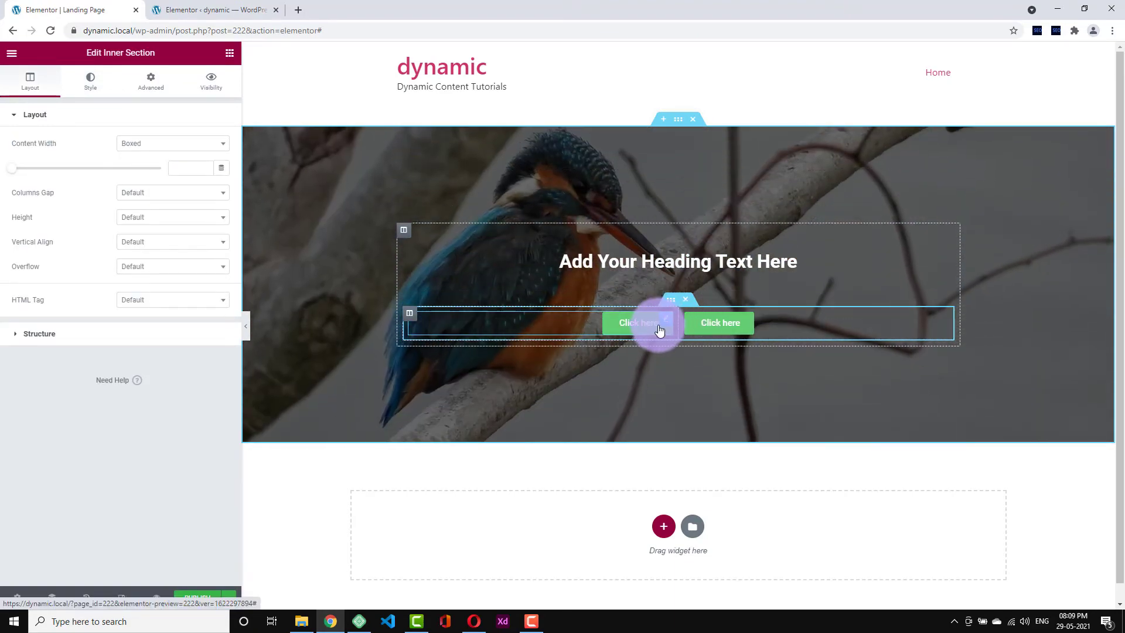
- Colour the right Click here button's background crimson (#D71049)
left_click(726, 332)
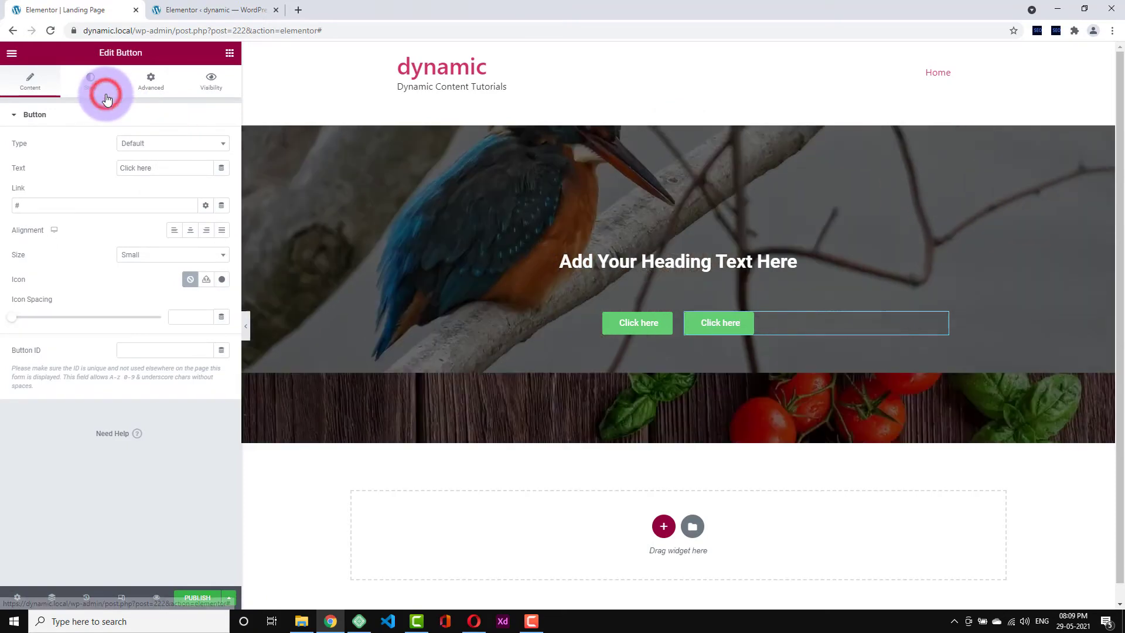
left_click(103, 88)
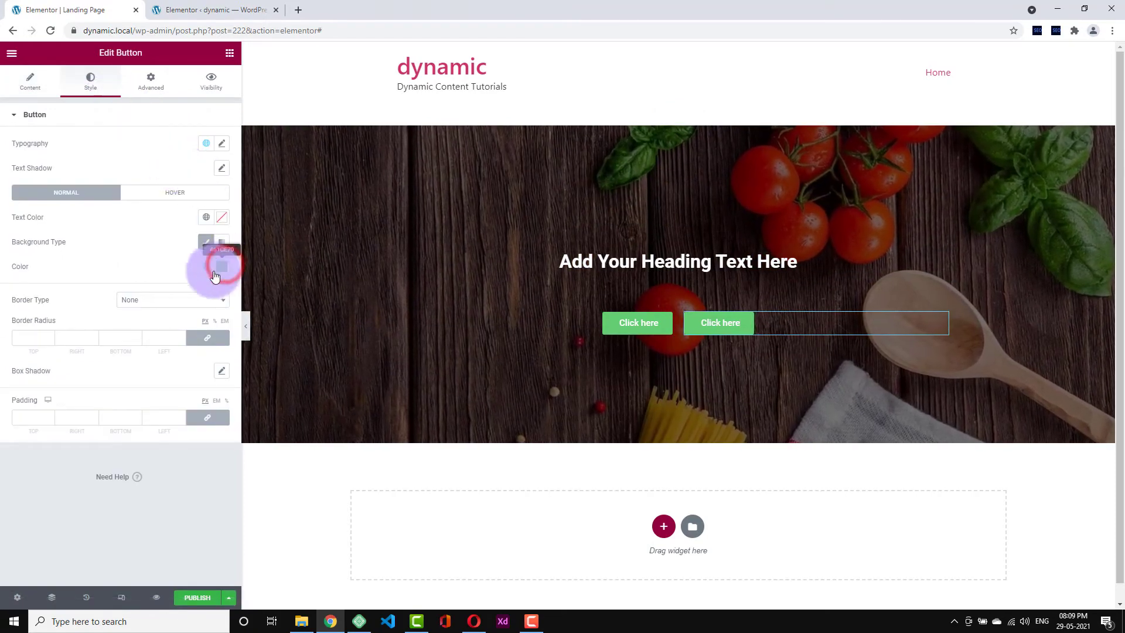
left_click(221, 266)
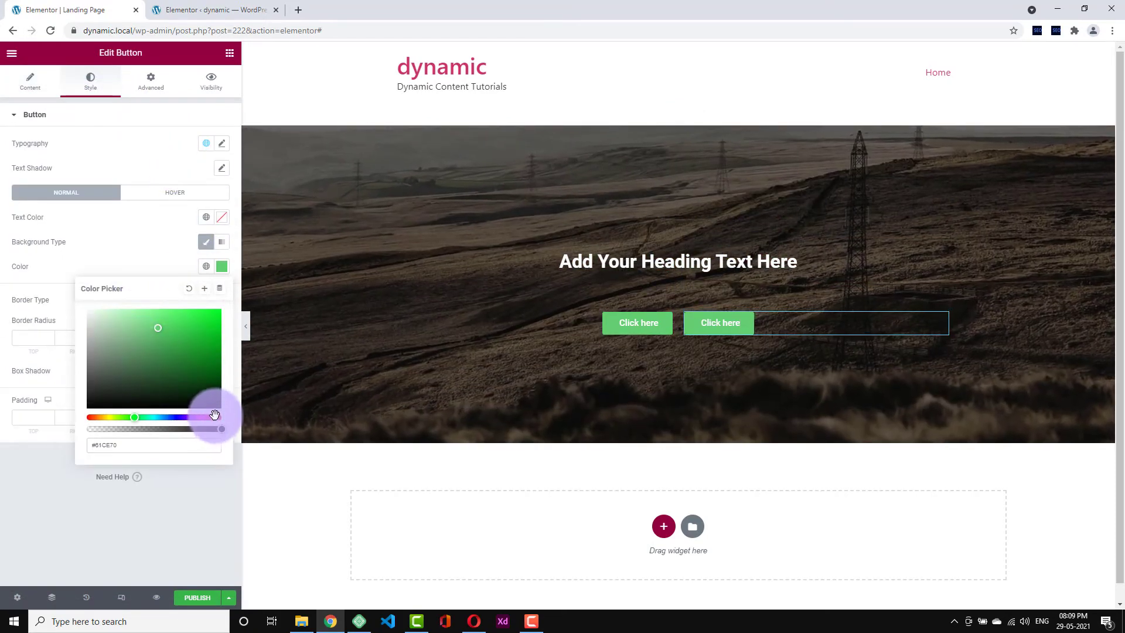
left_click(214, 417)
left_click_drag(209, 327, 214, 315)
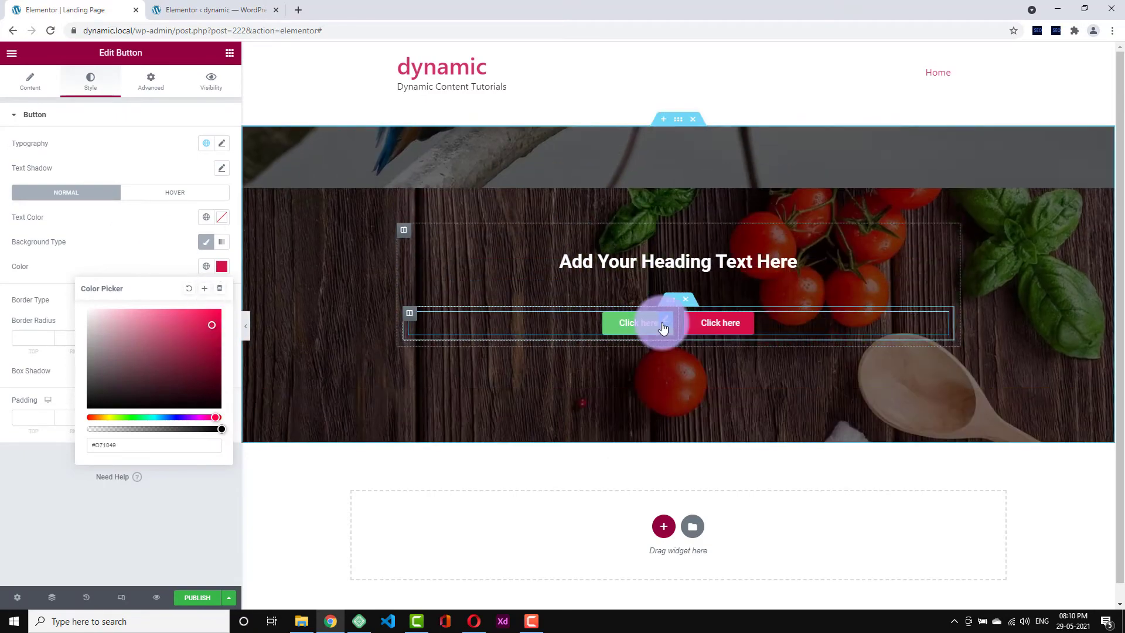
- Give the left button a semi-transparent background and green text
left_click(663, 327)
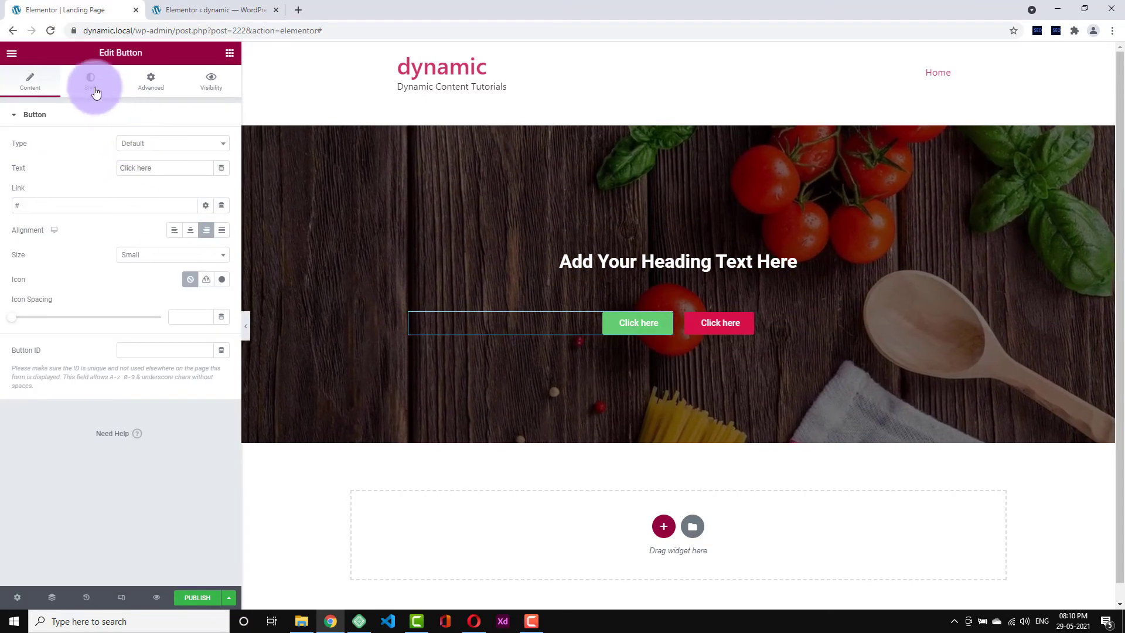
left_click(96, 82)
left_click(223, 269)
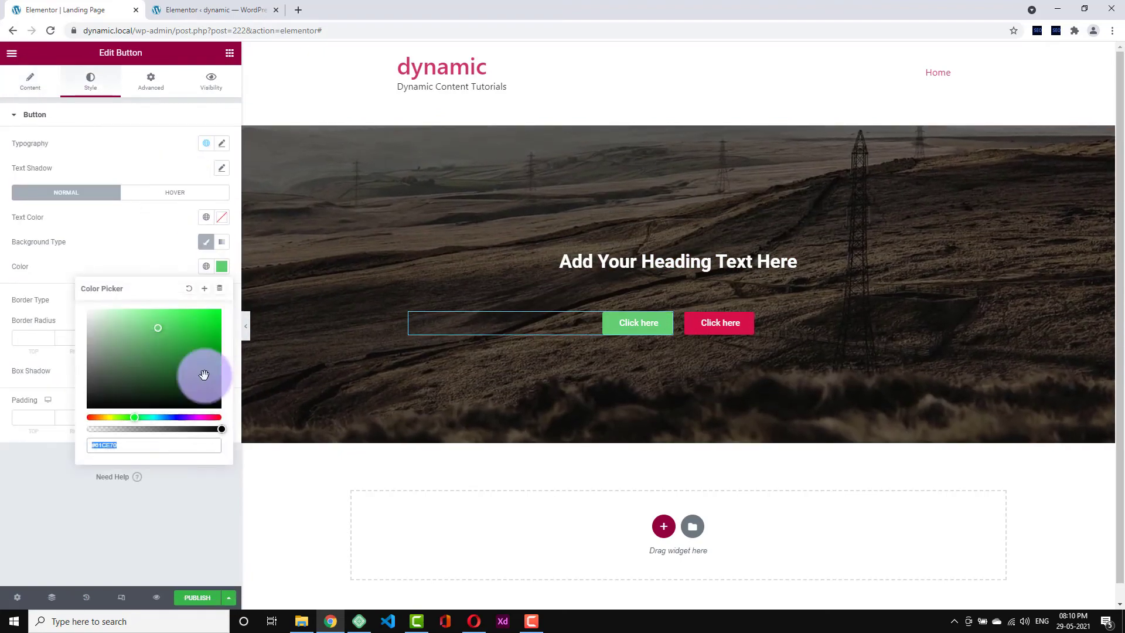
left_click_drag(147, 428, 172, 431)
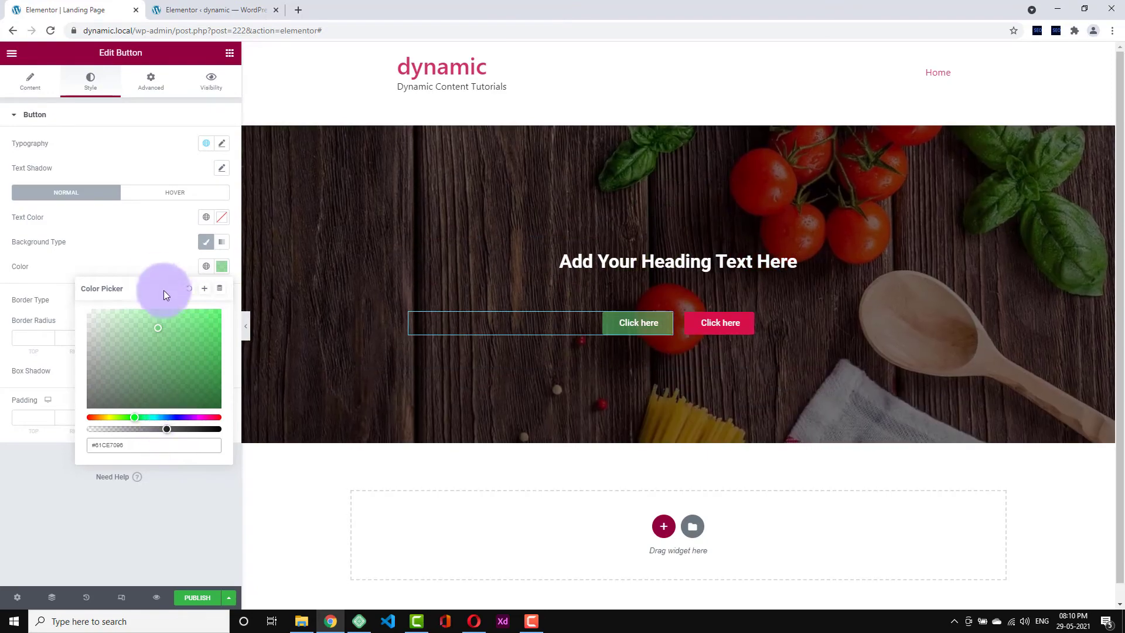
left_click(150, 258)
left_click(225, 226)
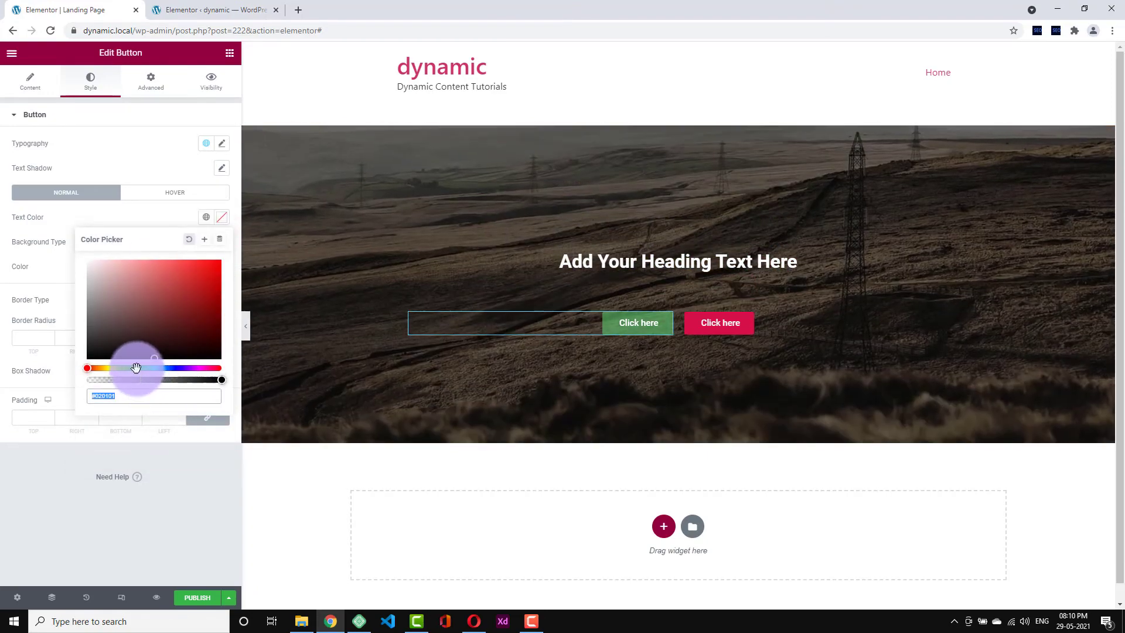
left_click(136, 368)
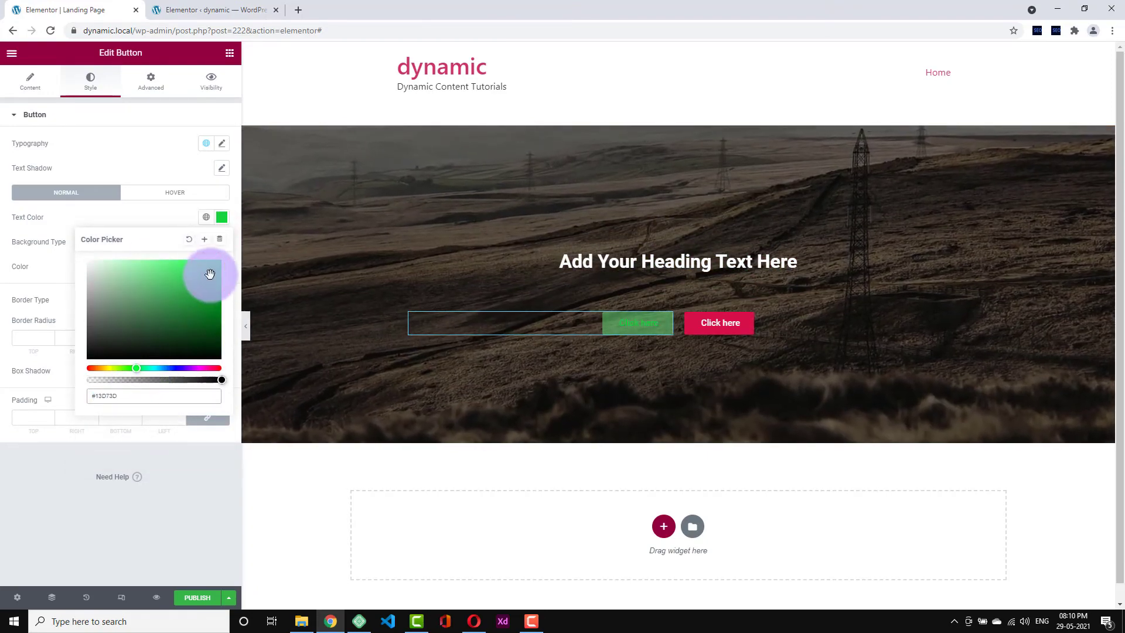
left_click_drag(210, 275, 216, 307)
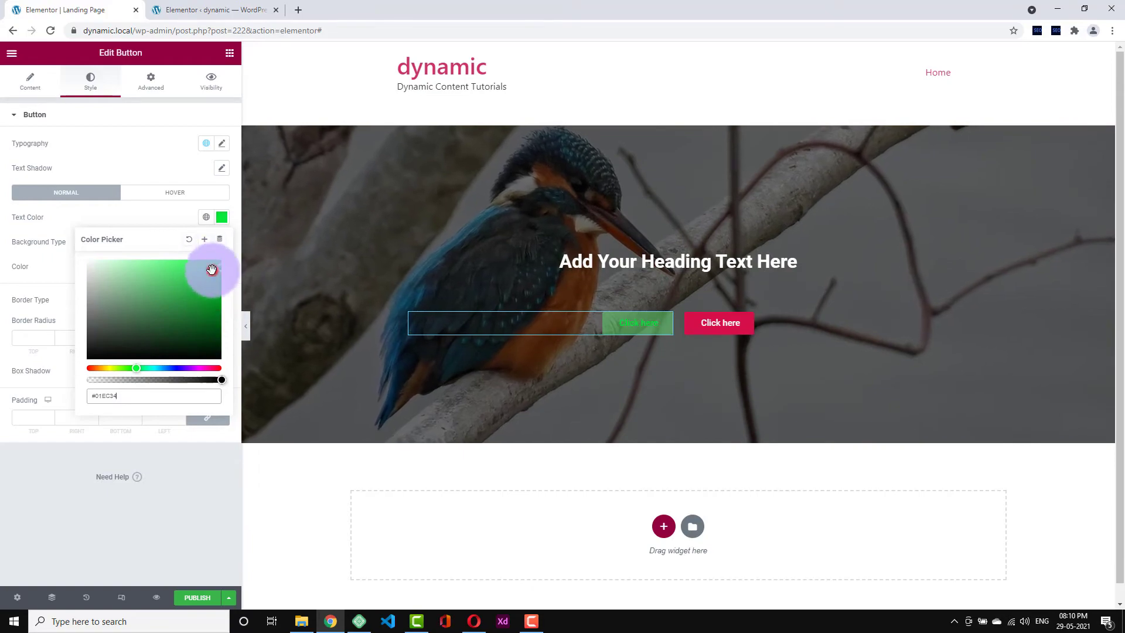
left_click(335, 218)
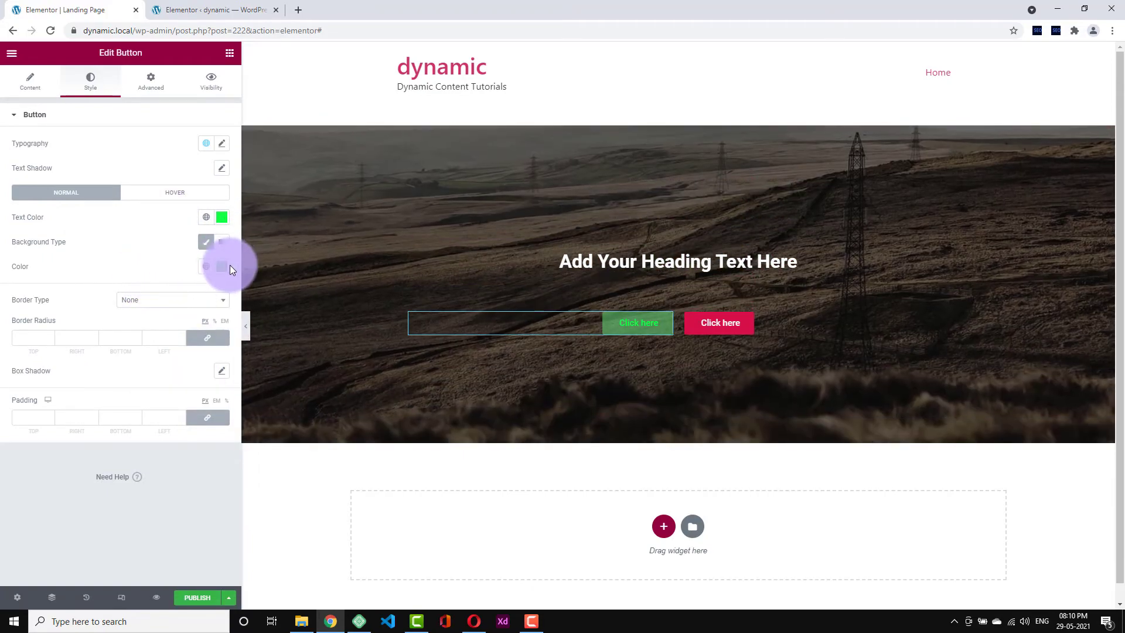
- Fine-tune the left button's background transparency and preview the page full width
left_click(224, 267)
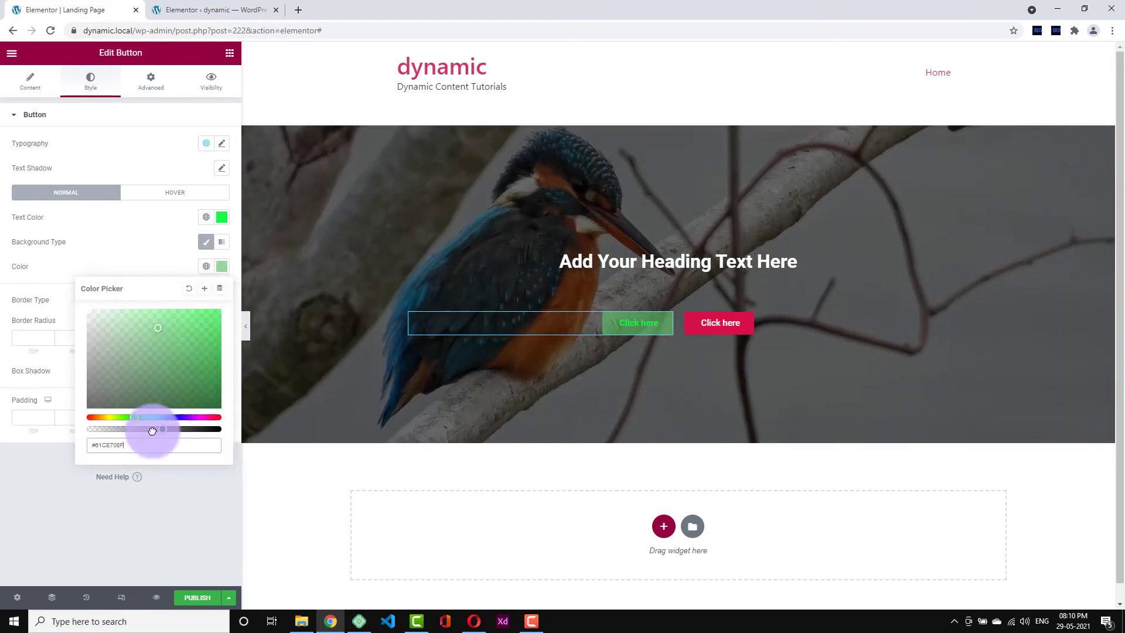
left_click_drag(153, 431, 163, 431)
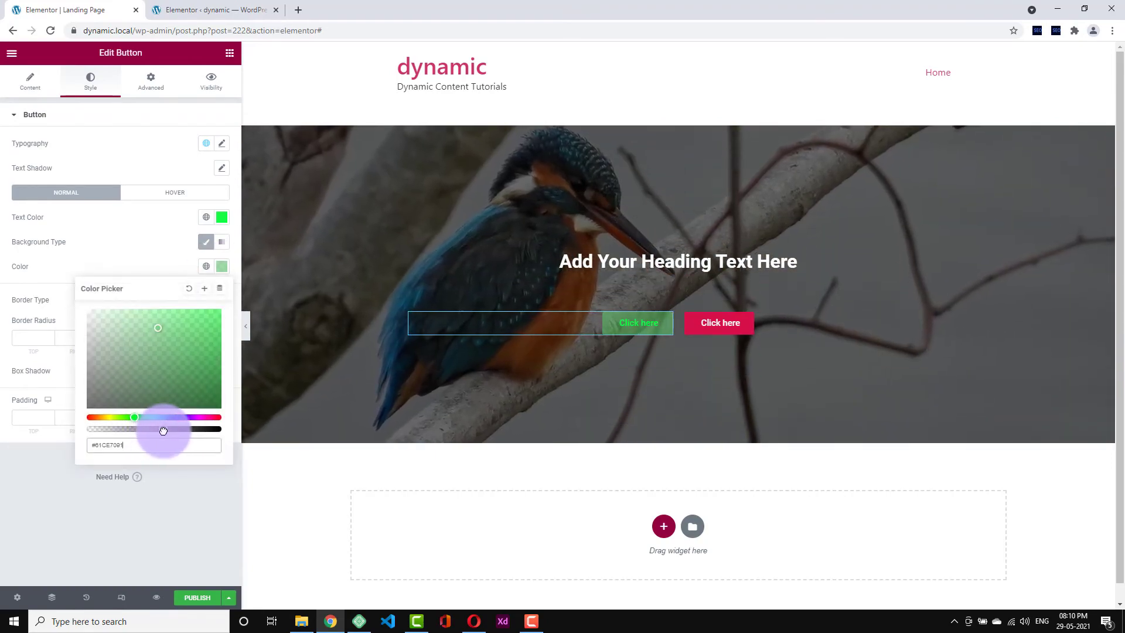
left_click(167, 268)
left_click(245, 326)
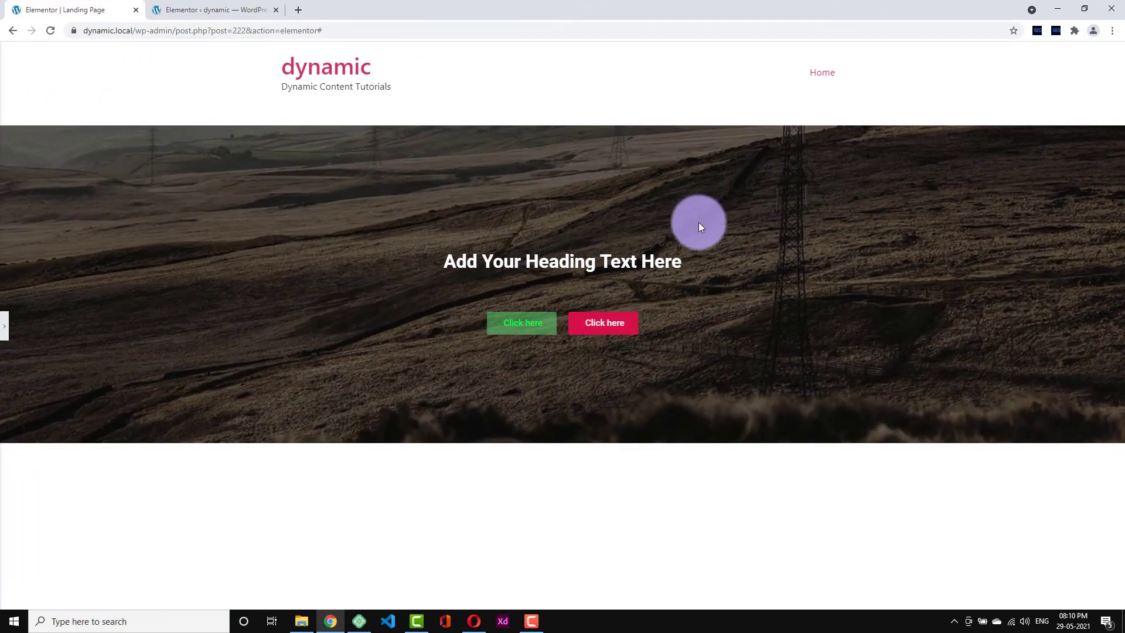
left_click(4, 326)
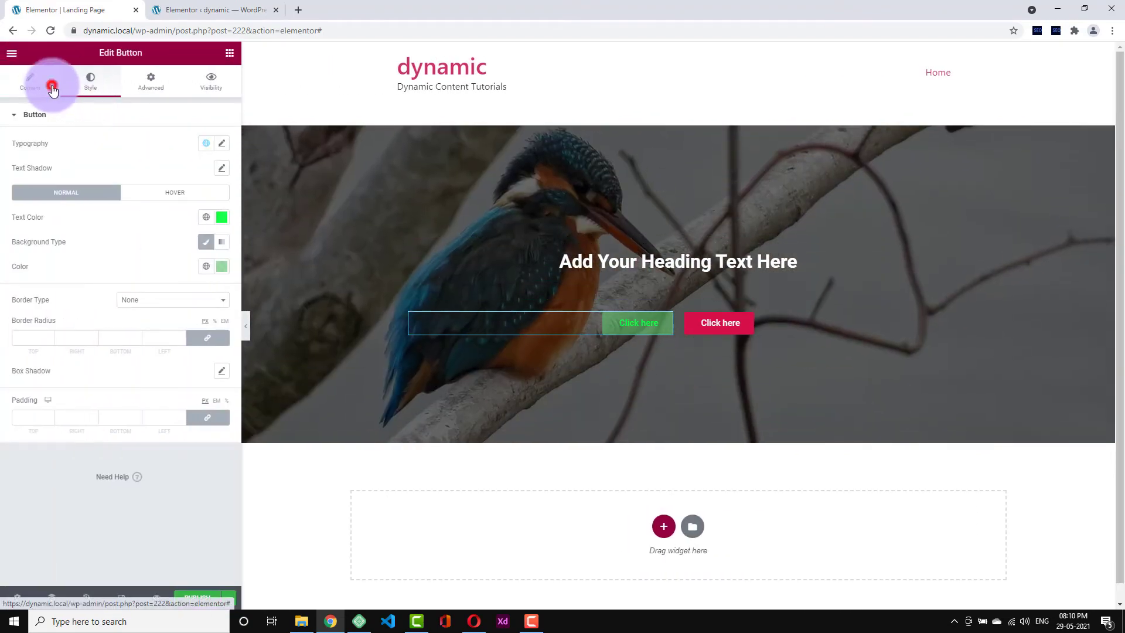
- Change the green button's size from Medium to Large, and set the red button to Large
left_click(52, 82)
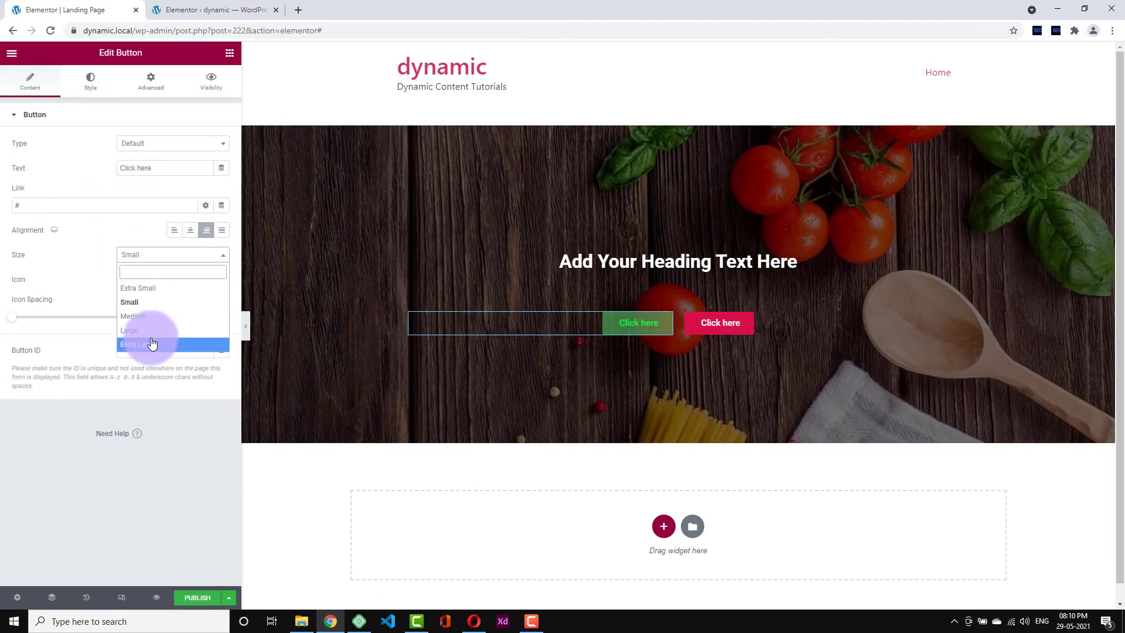
left_click(150, 317)
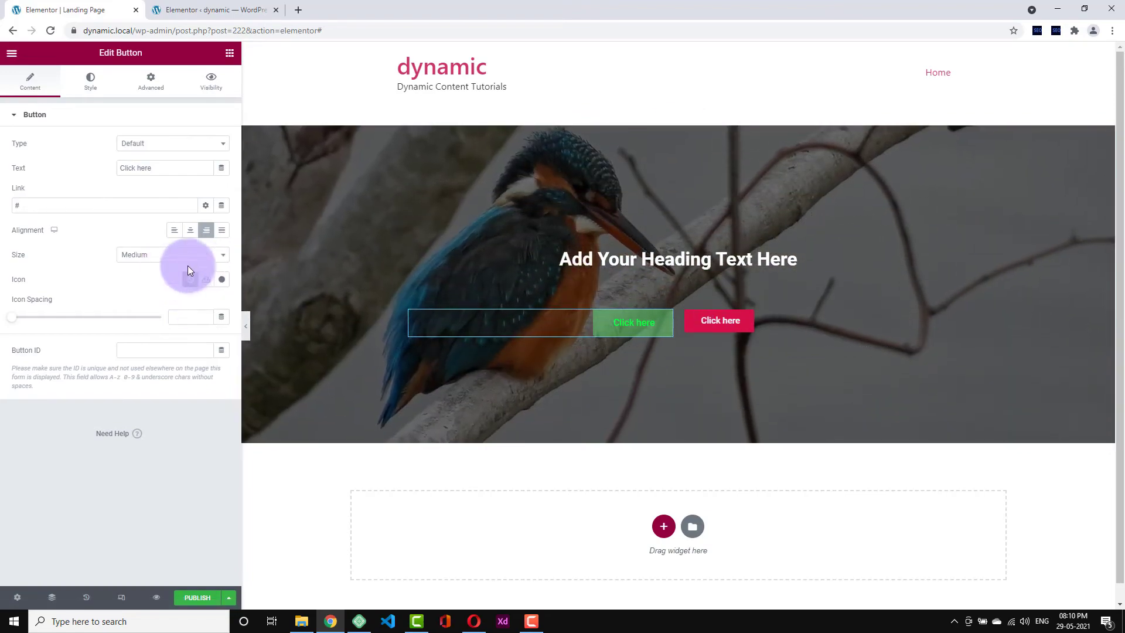
left_click(186, 264)
left_click(148, 328)
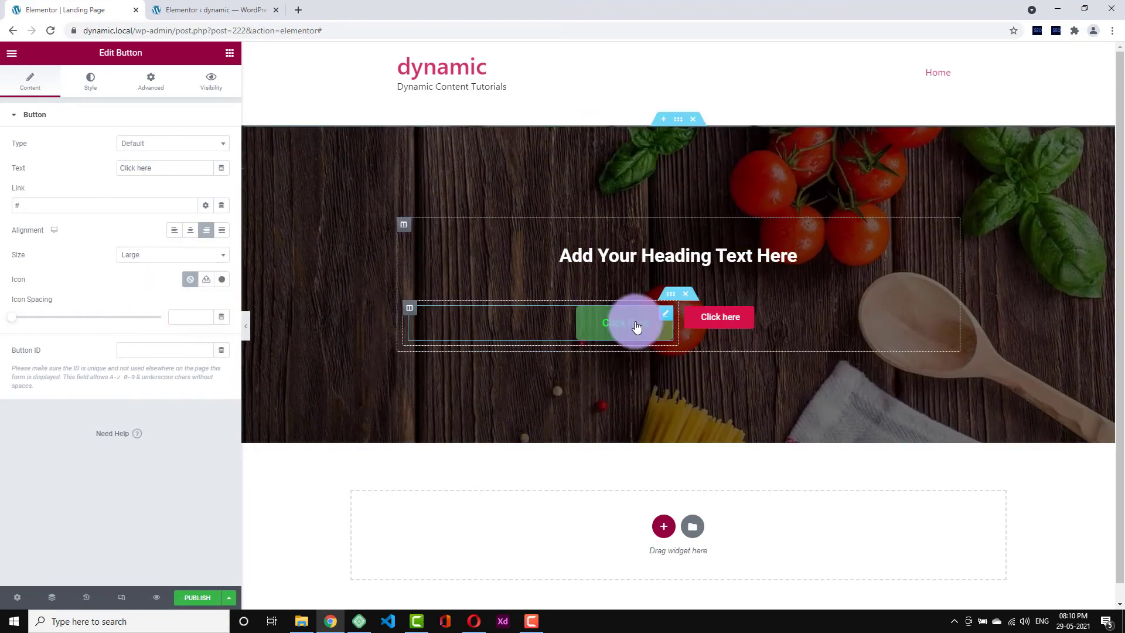
left_click(715, 320)
left_click(90, 82)
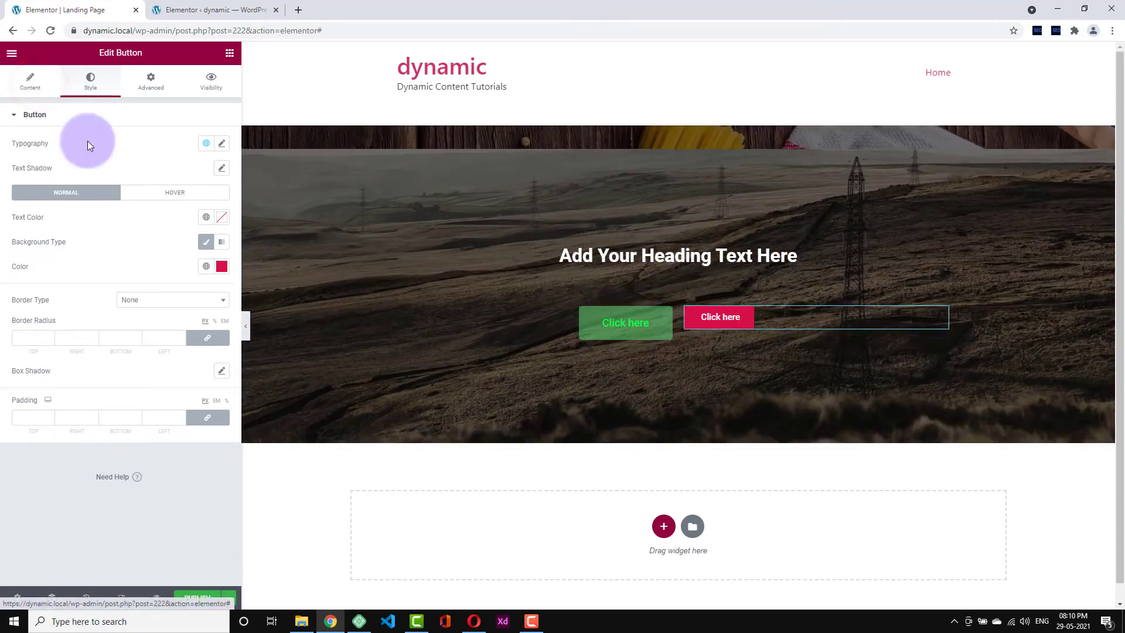
left_click(33, 83)
left_click(161, 252)
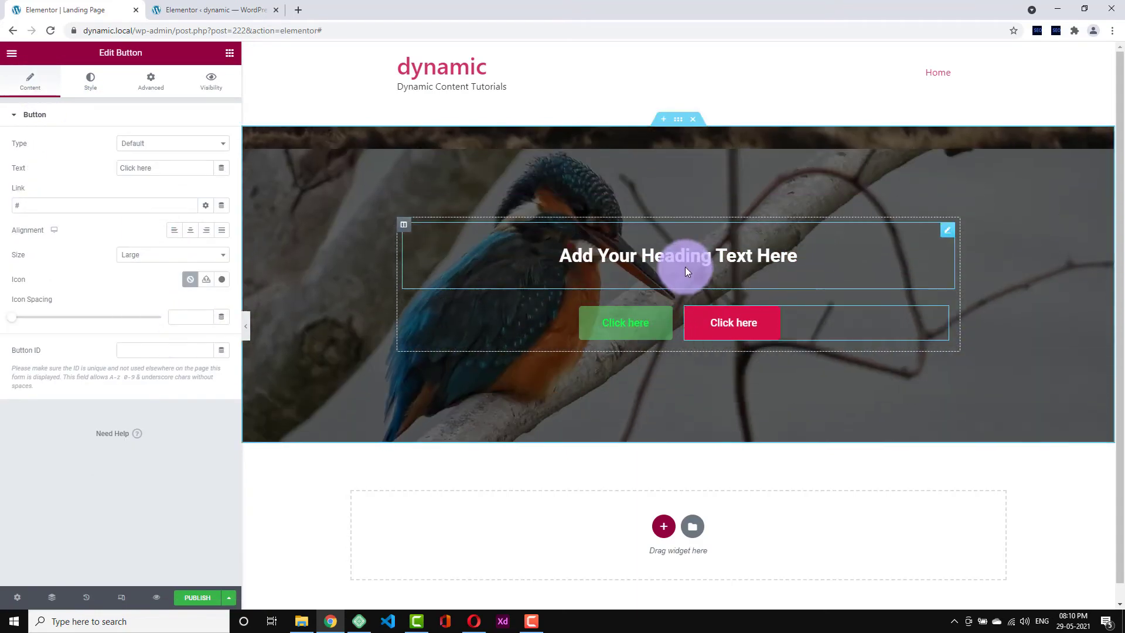
- Duplicate the hero heading, then delete the copy again
right_click(687, 263)
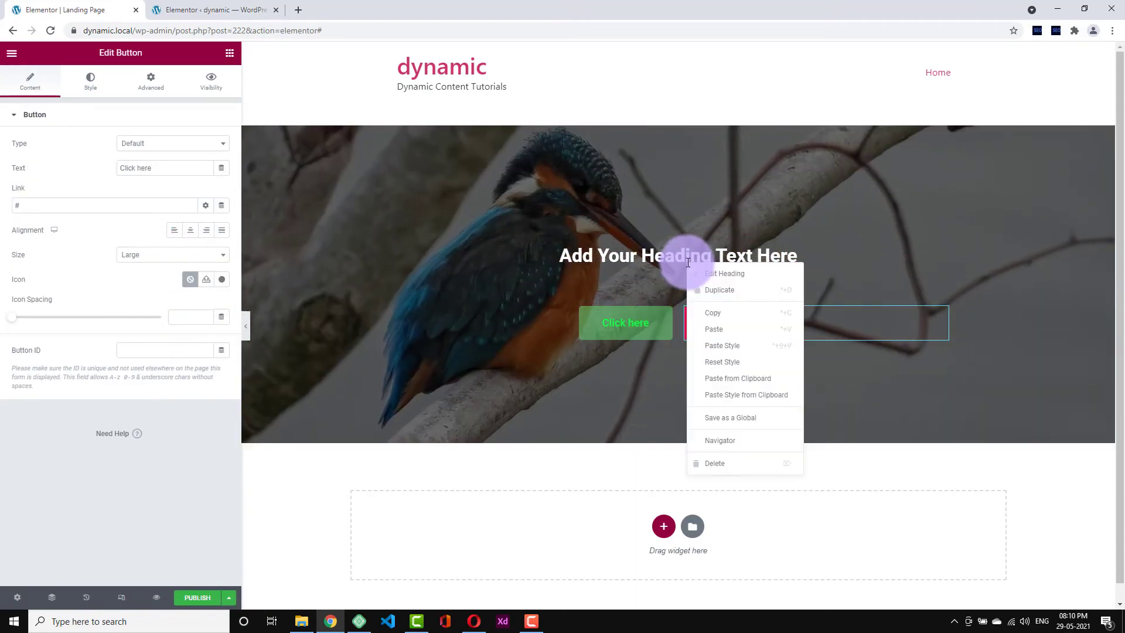
left_click(706, 291)
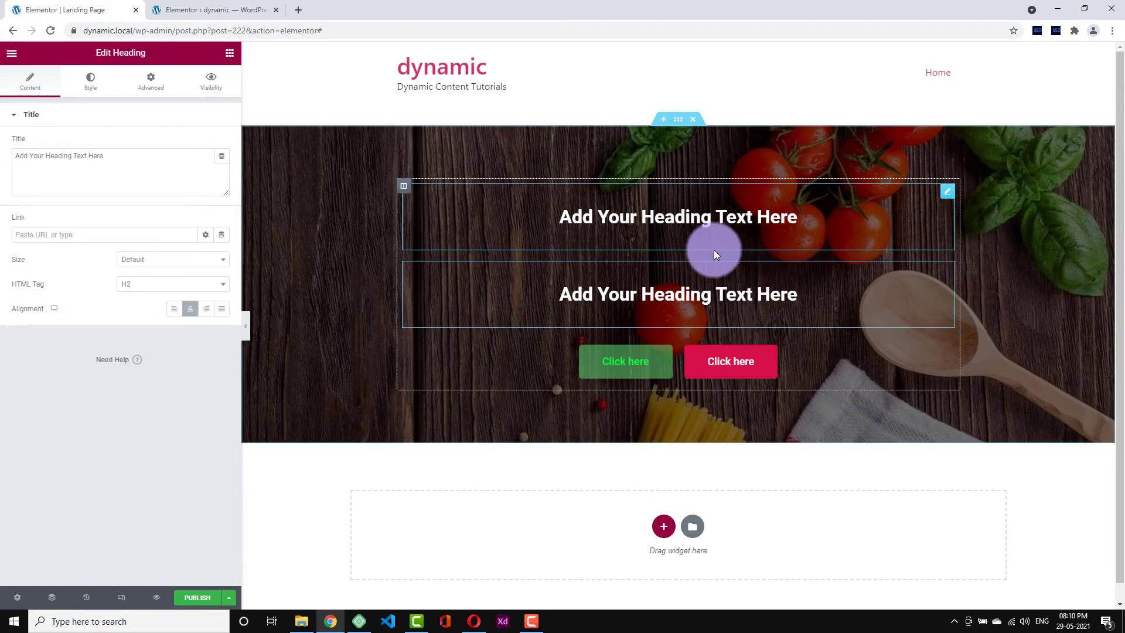
right_click(716, 252)
right_click(666, 285)
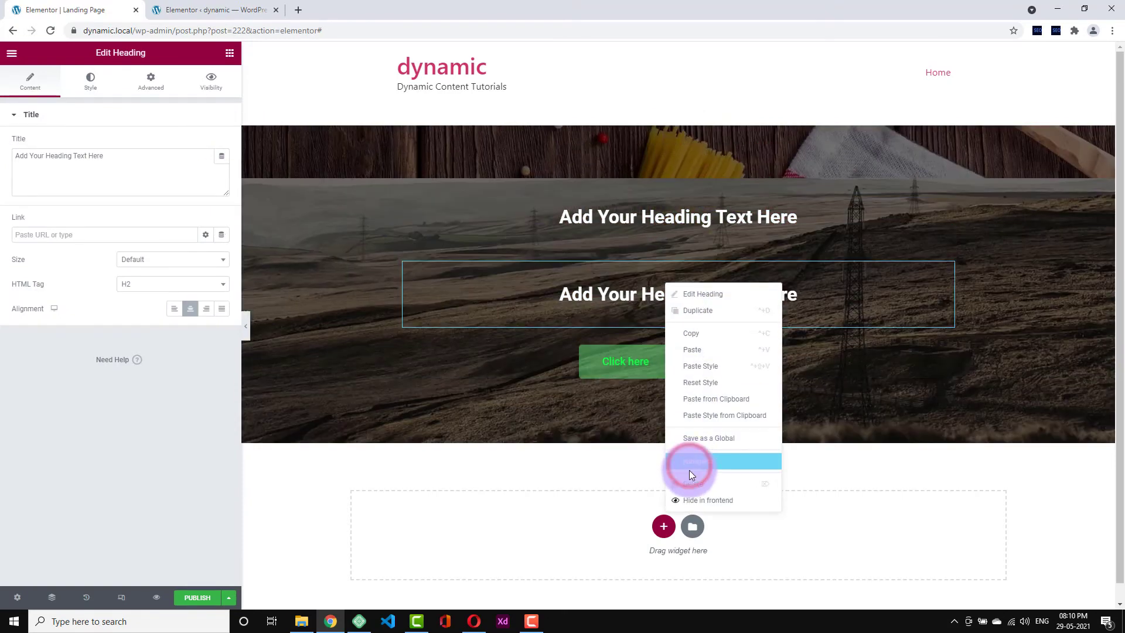
left_click(690, 483)
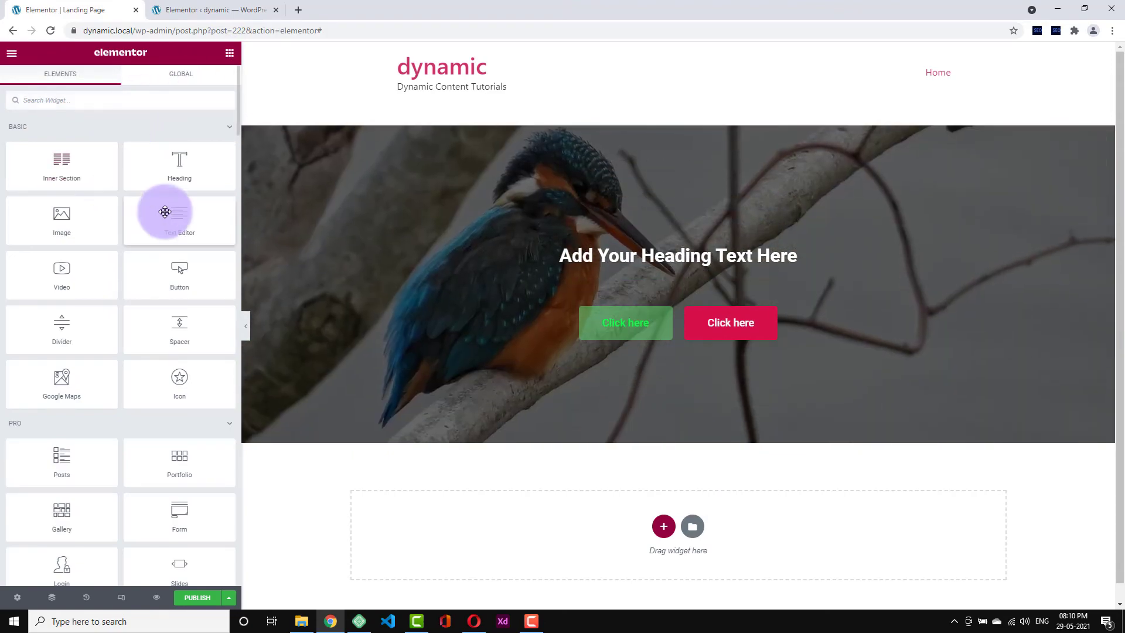
- Add a Text Editor paragraph under the hero heading, centred with light grey text
left_click_drag(163, 217, 572, 263)
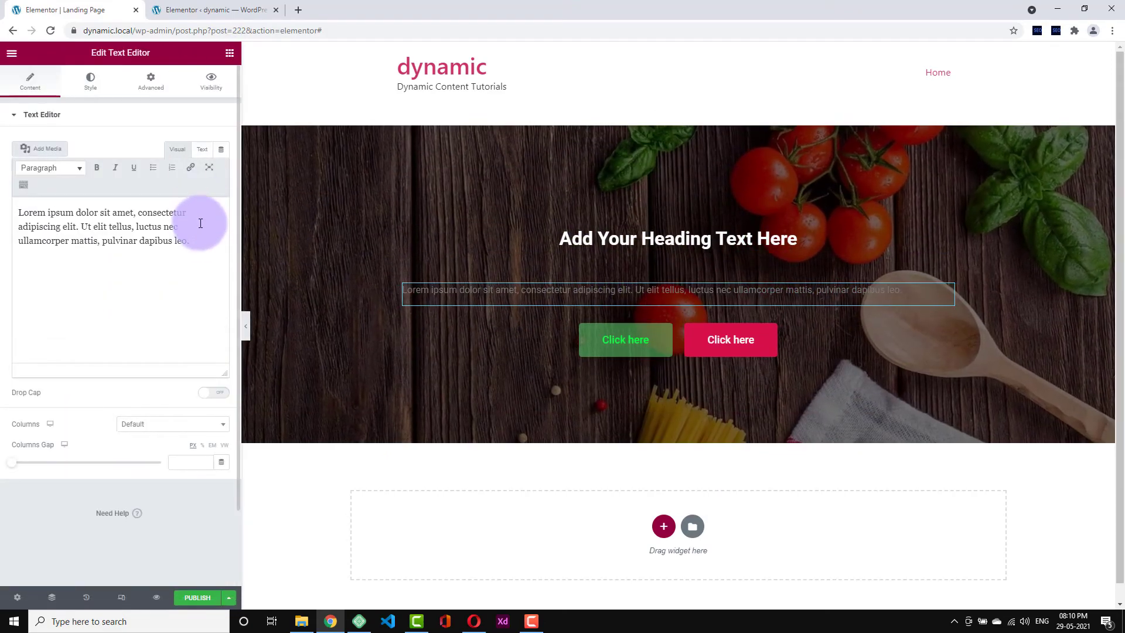
left_click(90, 82)
left_click(193, 144)
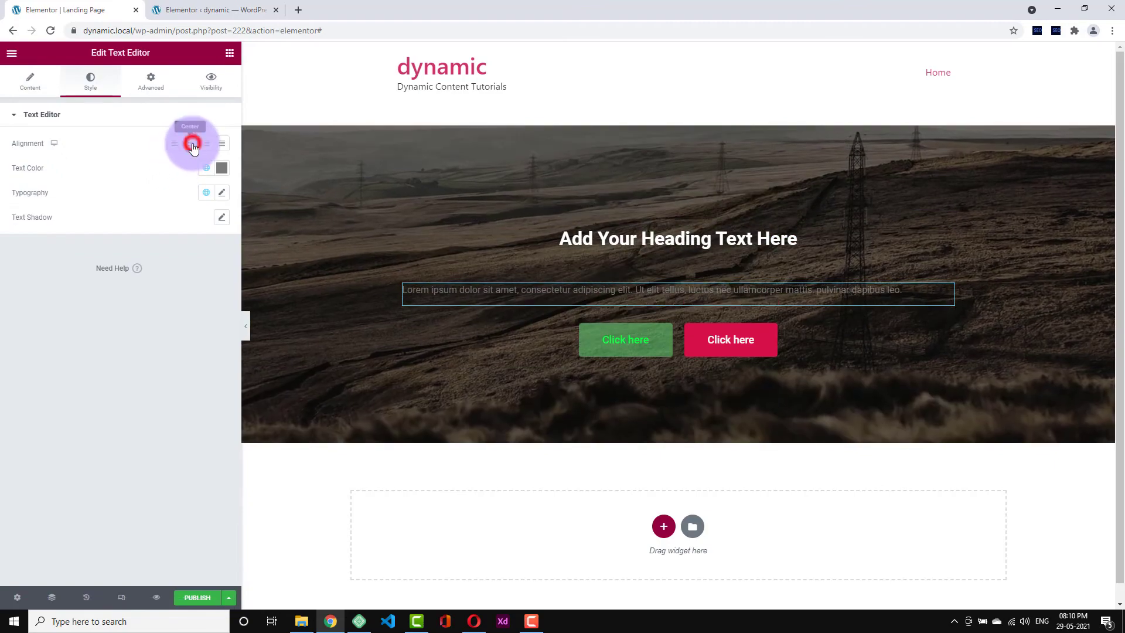
left_click(221, 169)
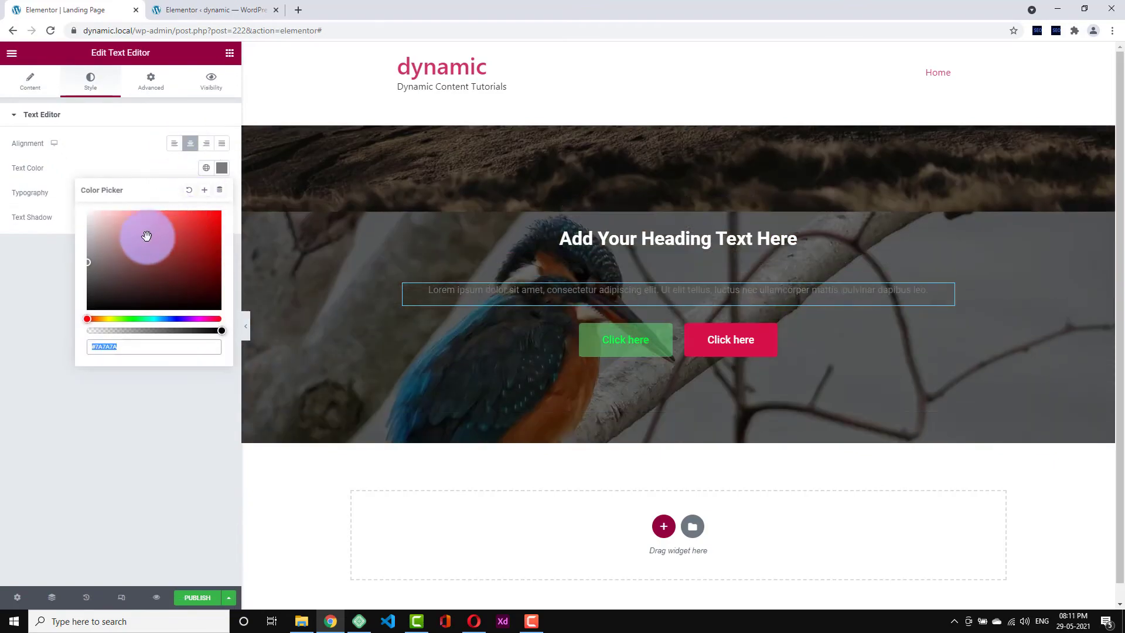
left_click_drag(146, 236, 69, 230)
left_click(101, 158)
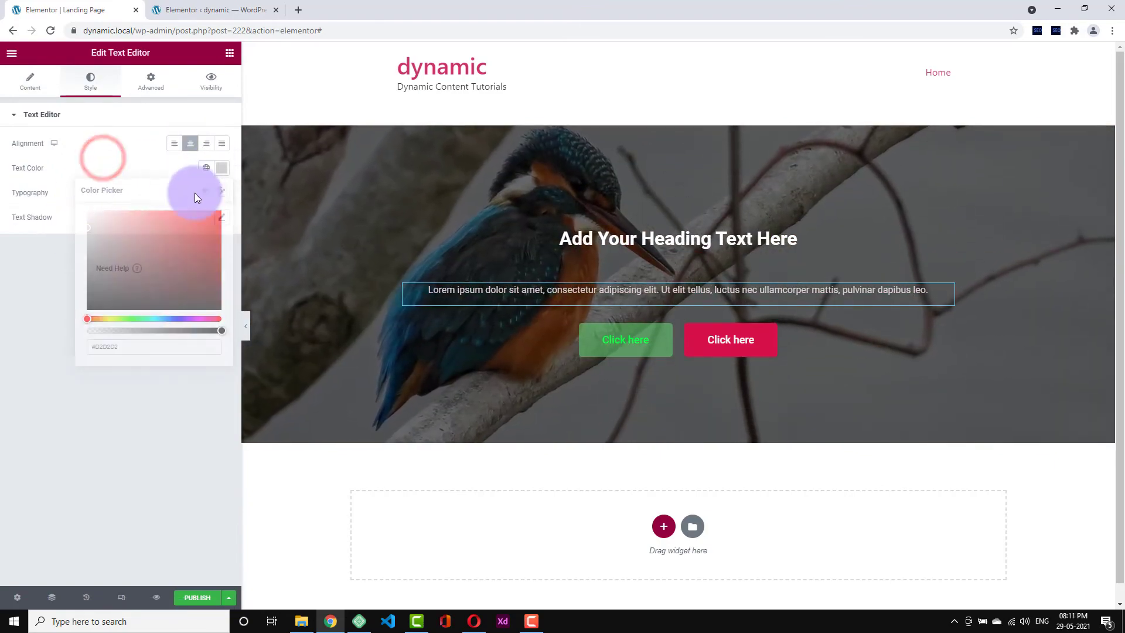
- Adjust the paragraph's font size and review its transform, style and decoration options unchanged
left_click(223, 193)
left_click_drag(24, 285, 36, 287)
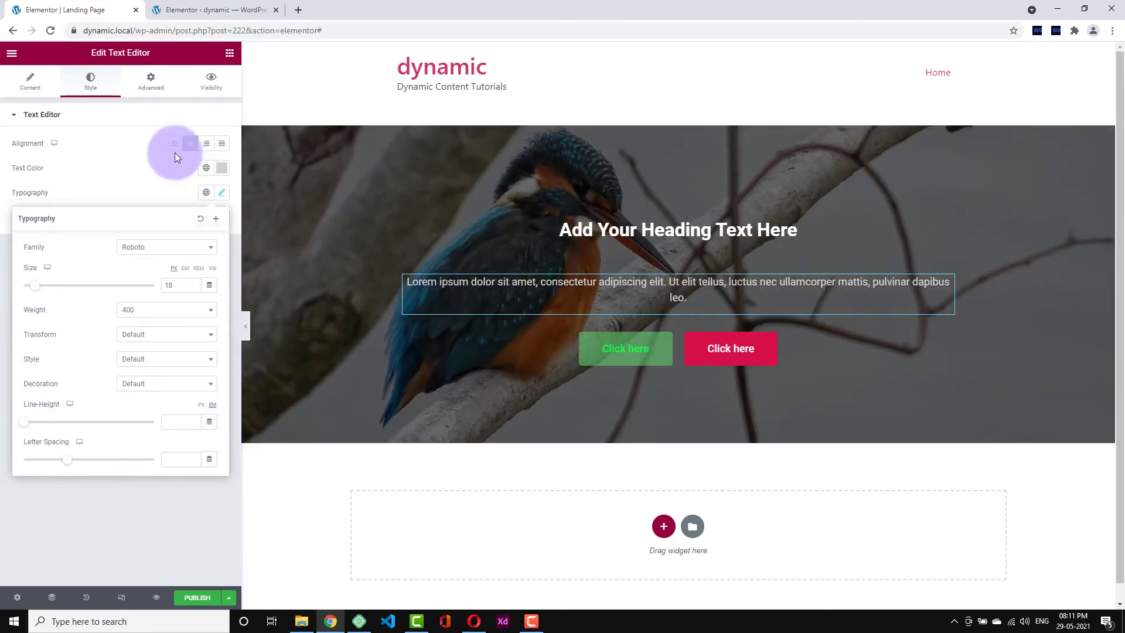
left_click(145, 201)
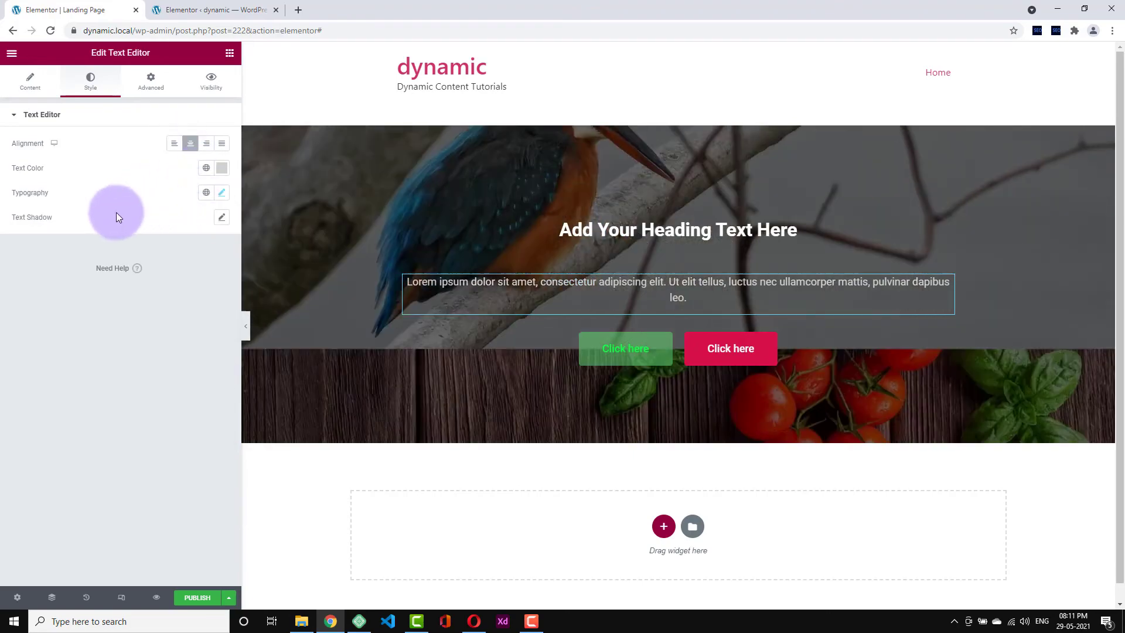
left_click(222, 192)
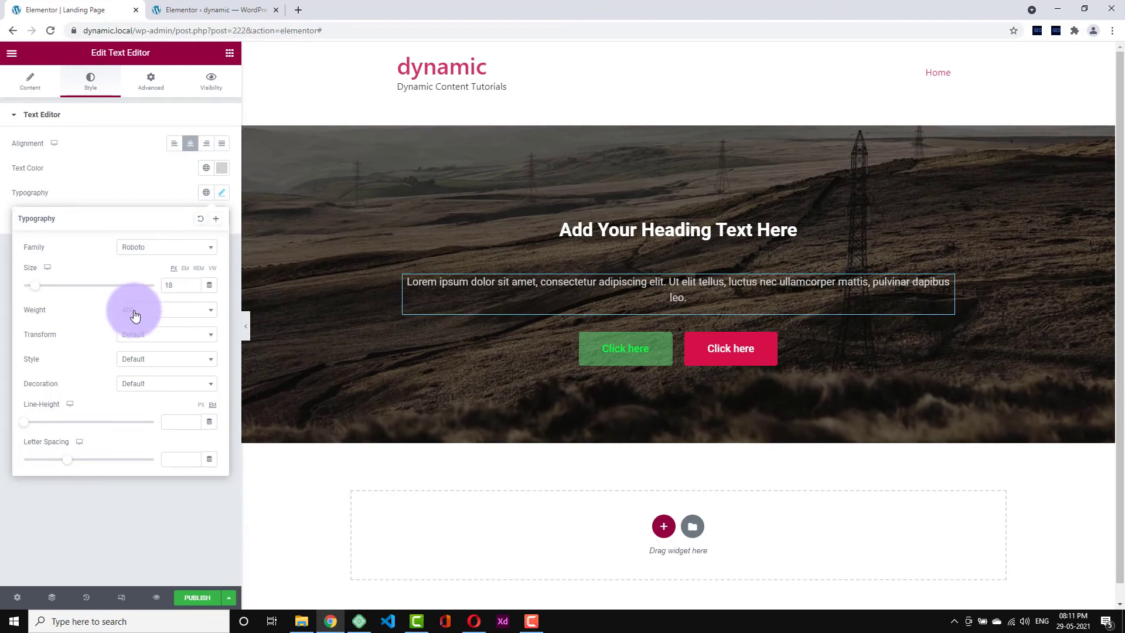
left_click(130, 345)
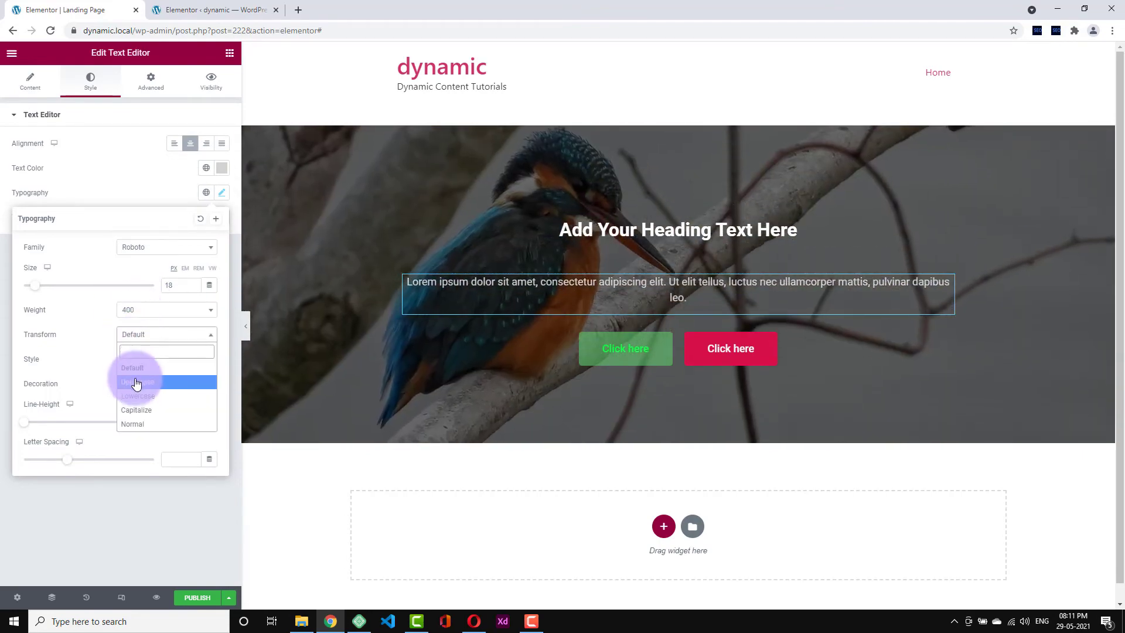
left_click(96, 344)
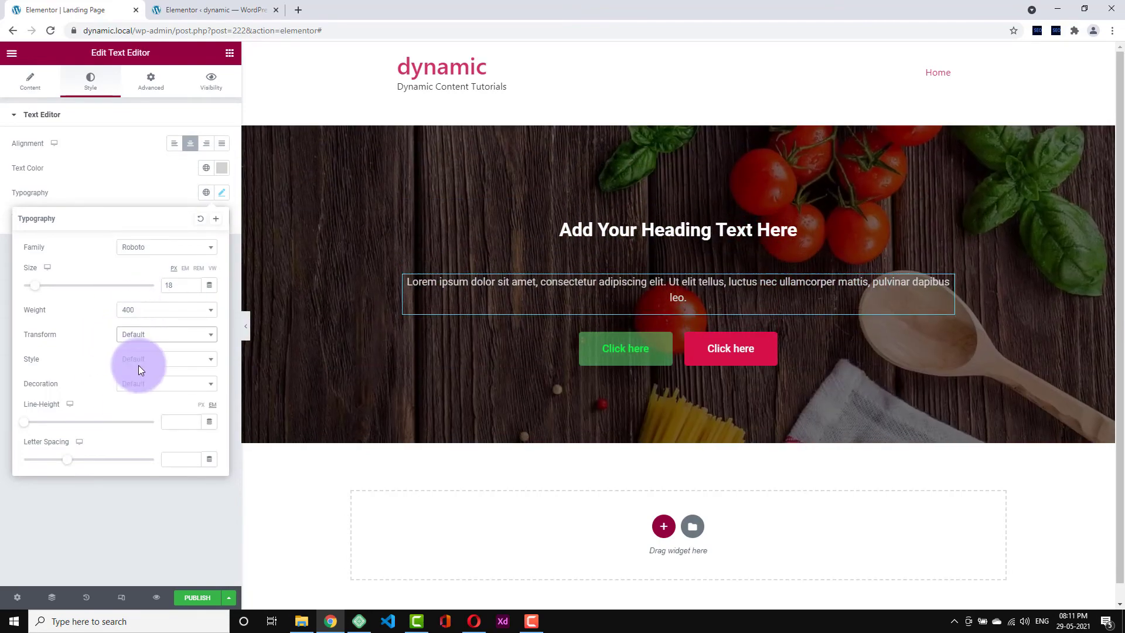
left_click(143, 358)
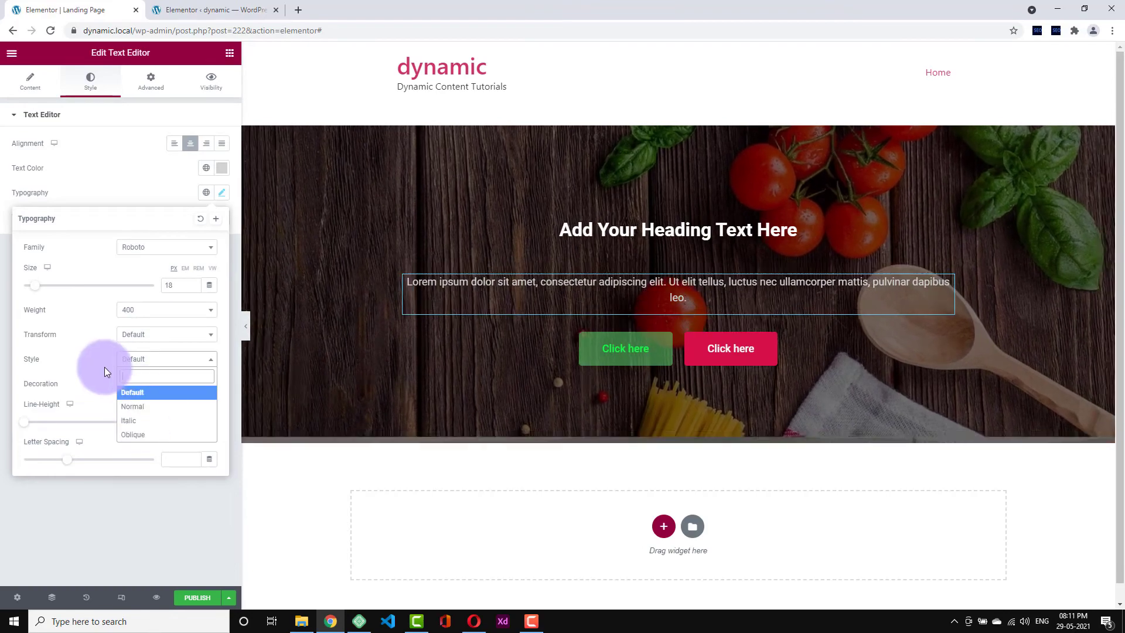
left_click(104, 366)
left_click(128, 388)
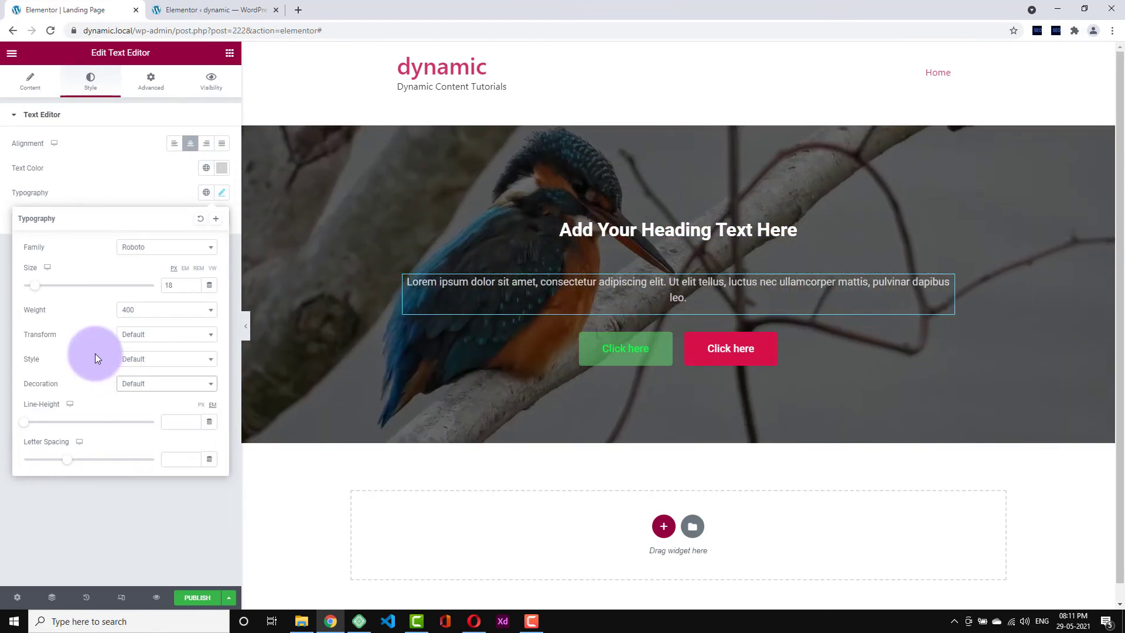
left_click(95, 354)
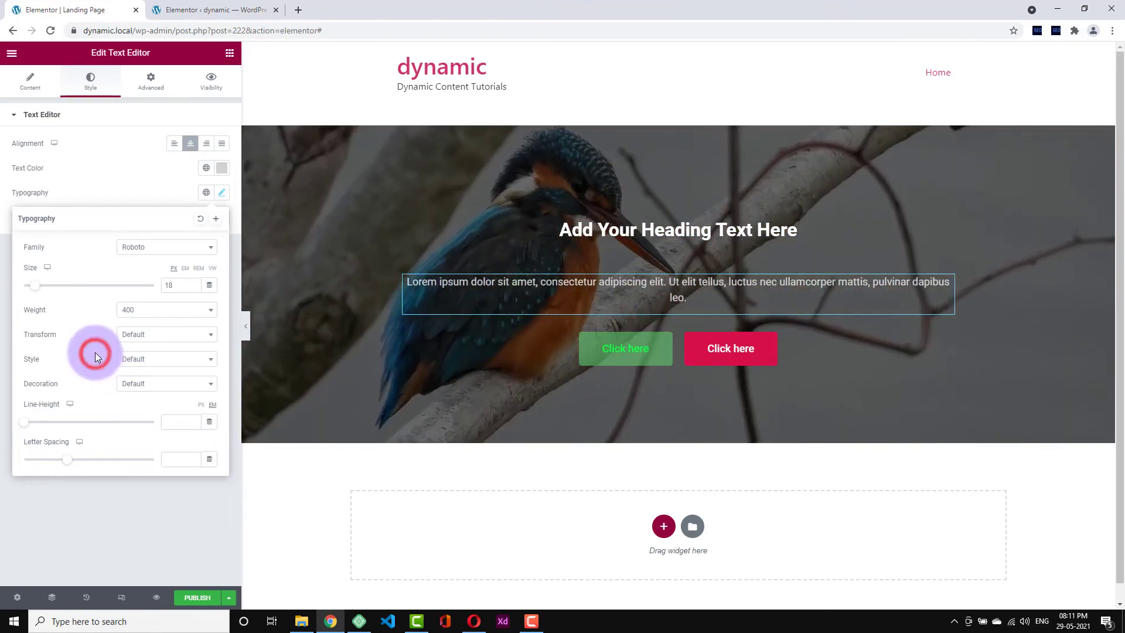
left_click(125, 191)
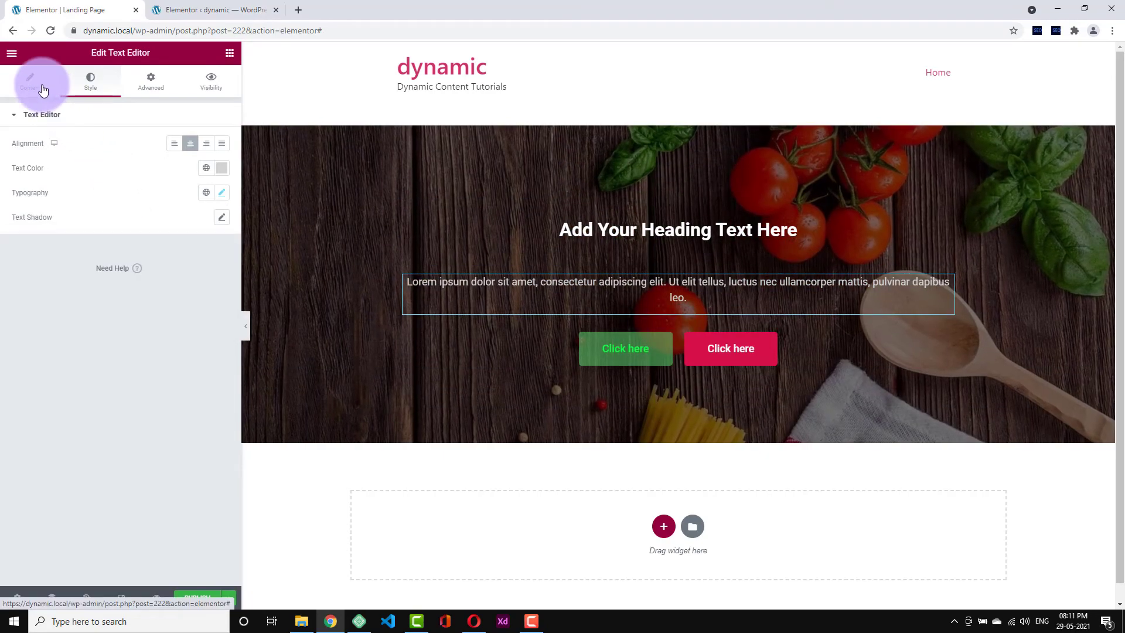
- Triple the lorem ipsum paragraph by pasting copies, and fine-tune its light grey colour
left_click(54, 88)
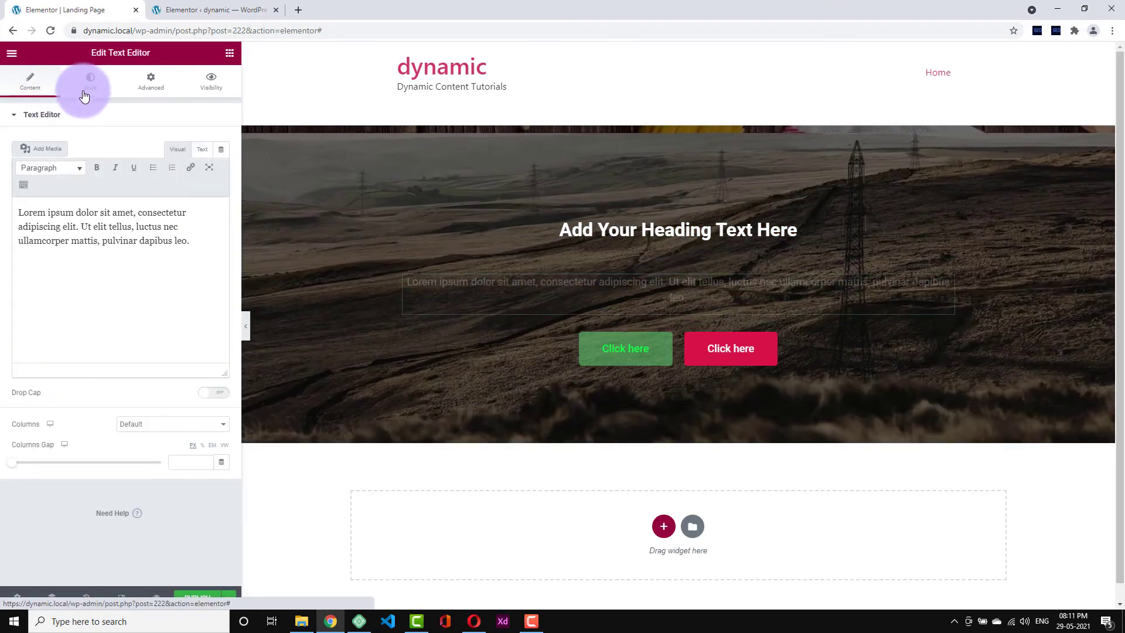
left_click(103, 217)
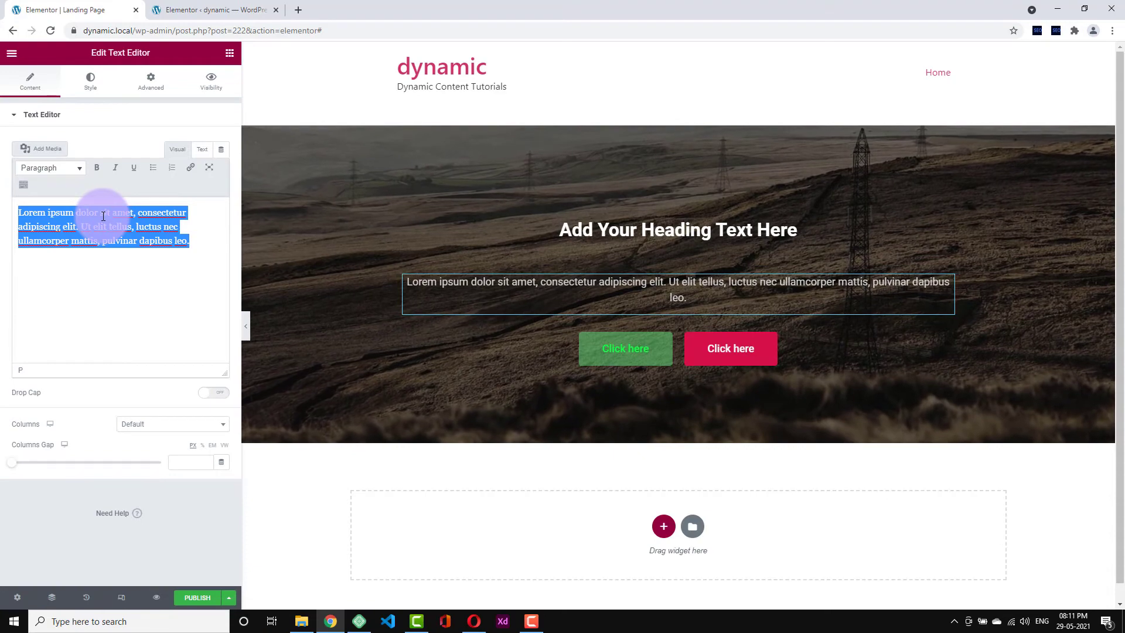
key("Right")
type("Lorem ipsum dolor sit amet, consectetur adipiscing elit. Ut elit tellus, luctus nec ullamcorper mattis, pulvinar dapibus leo.")
type("Lorem ipsum dolor sit amet, consectetur adipiscing elit. Ut elit tellus, luctus nec ullamcorper mattis, pulvinar dapibus leo.")
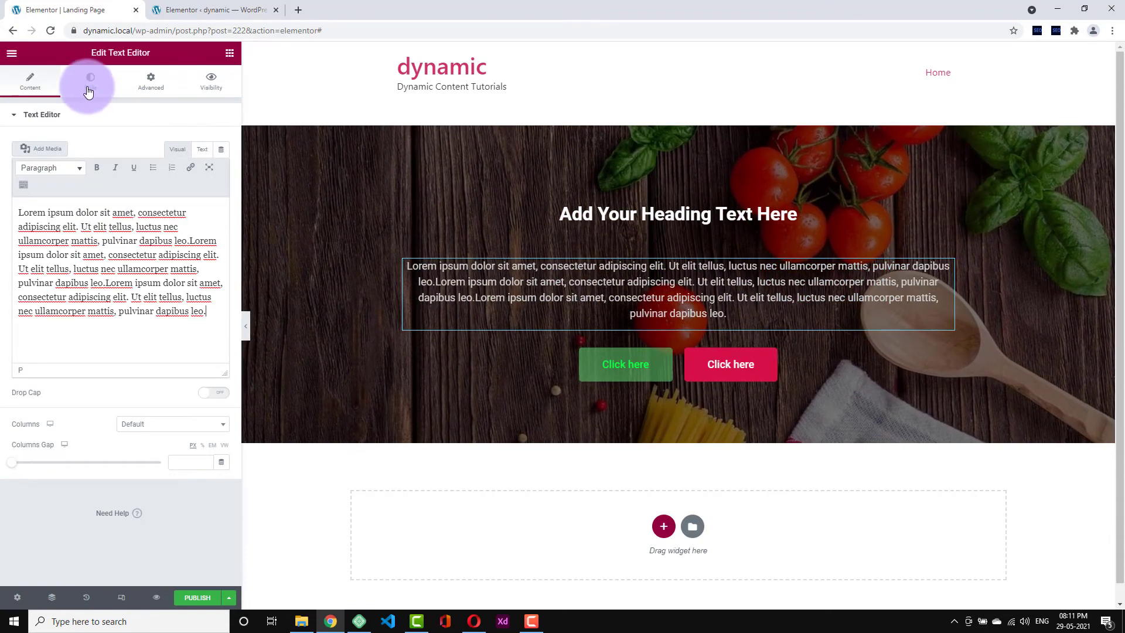
left_click(91, 87)
left_click(221, 169)
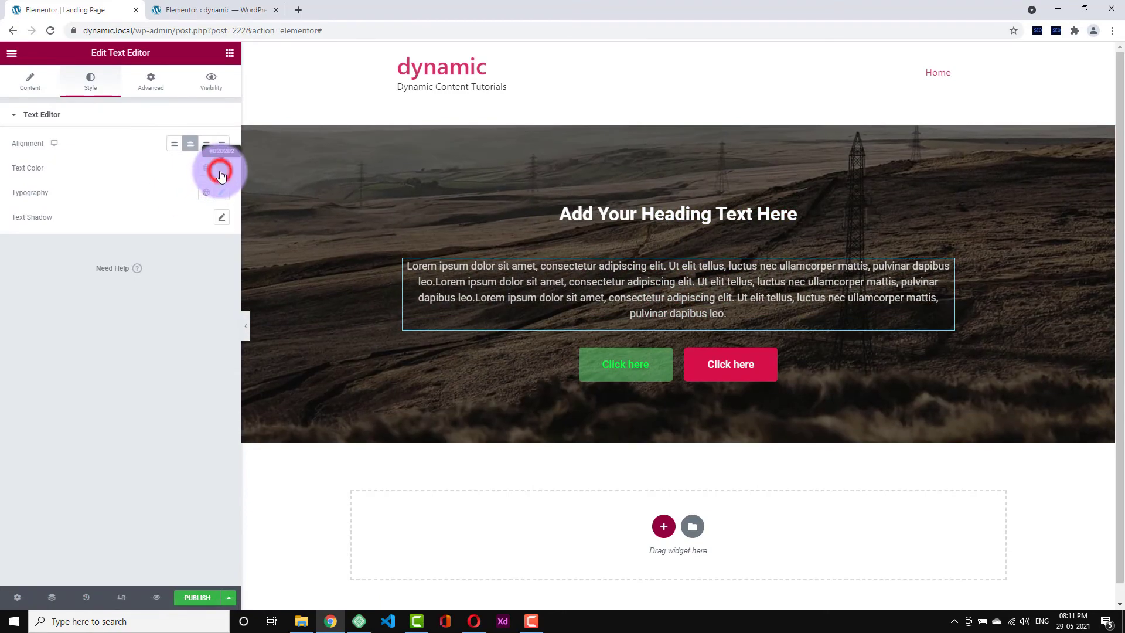
mouse_move(71, 220)
left_mouse_down()
mouse_move(60, 237)
mouse_move(60, 227)
left_mouse_up()
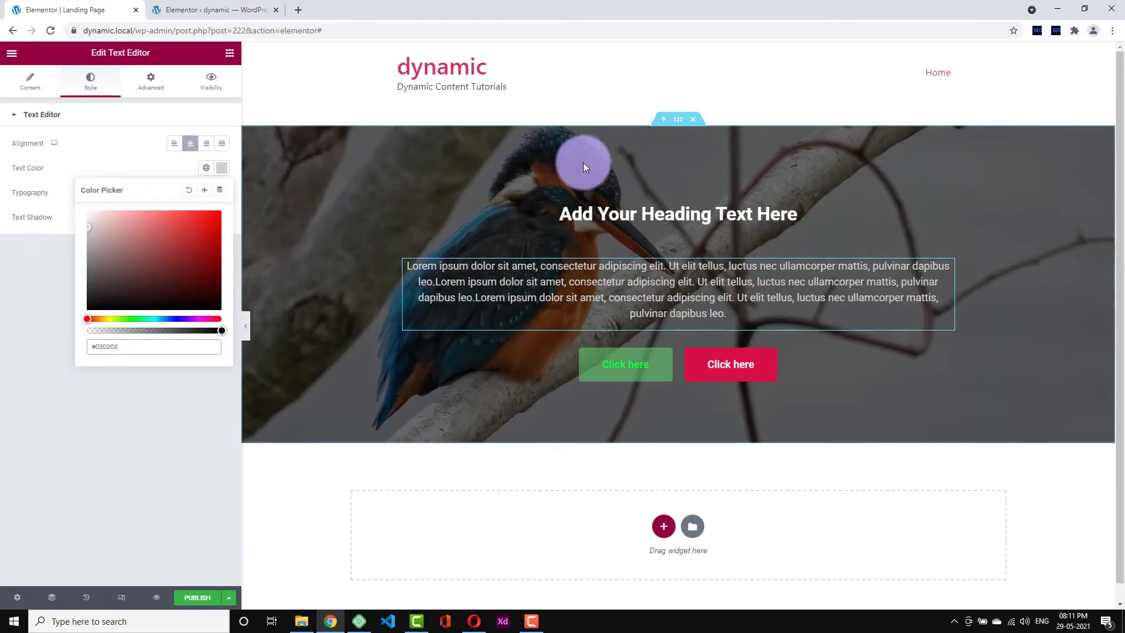
left_click(666, 217)
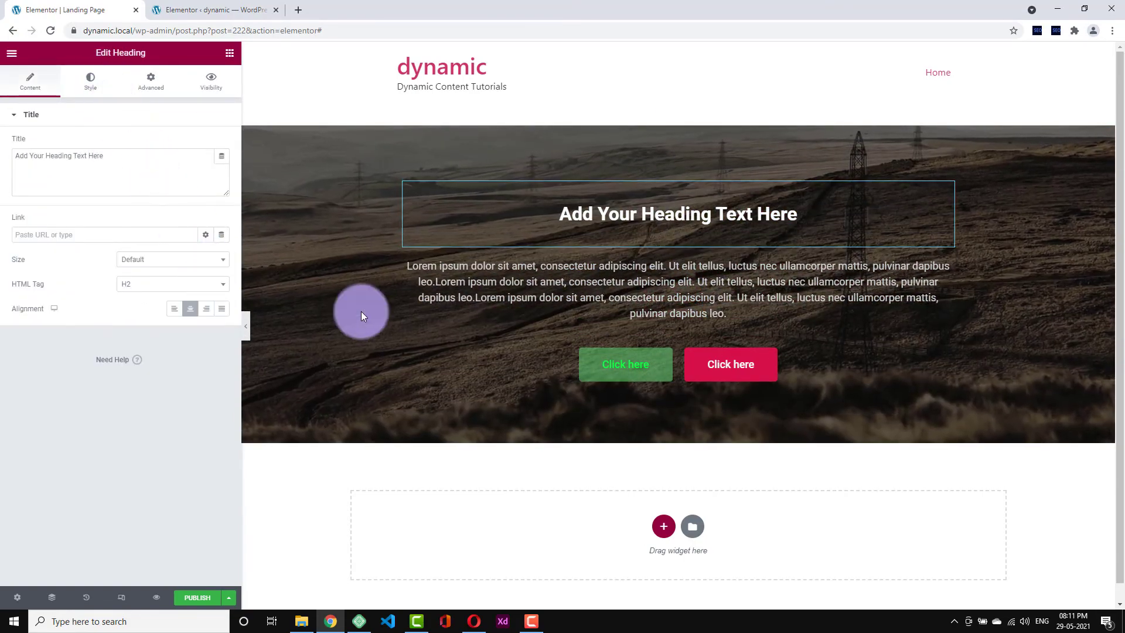
left_click(247, 328)
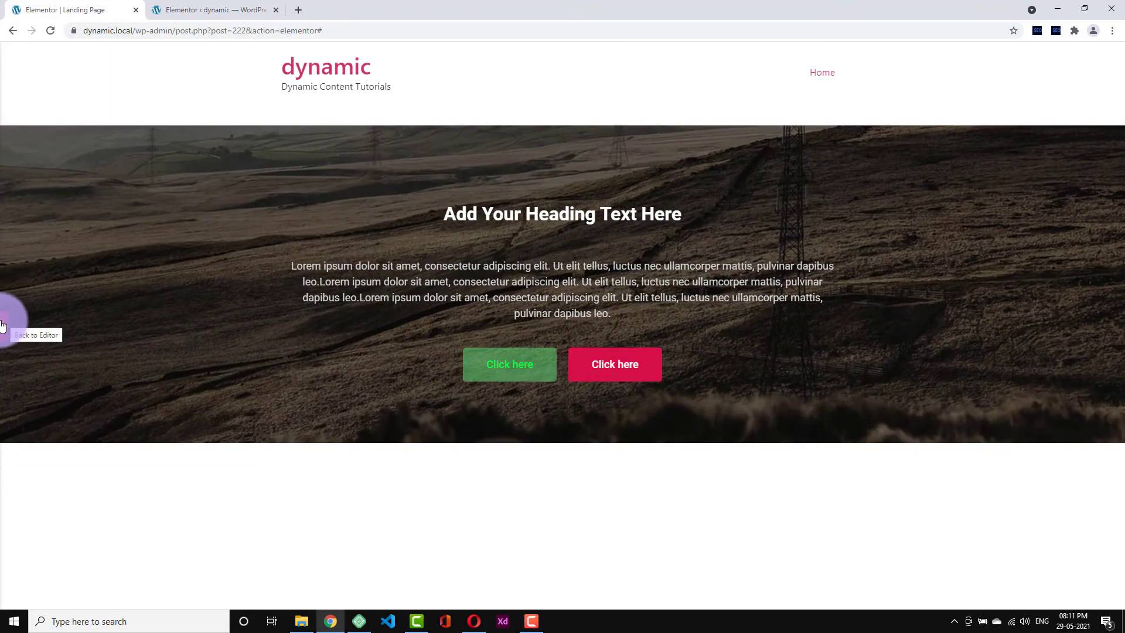
left_click(3, 325)
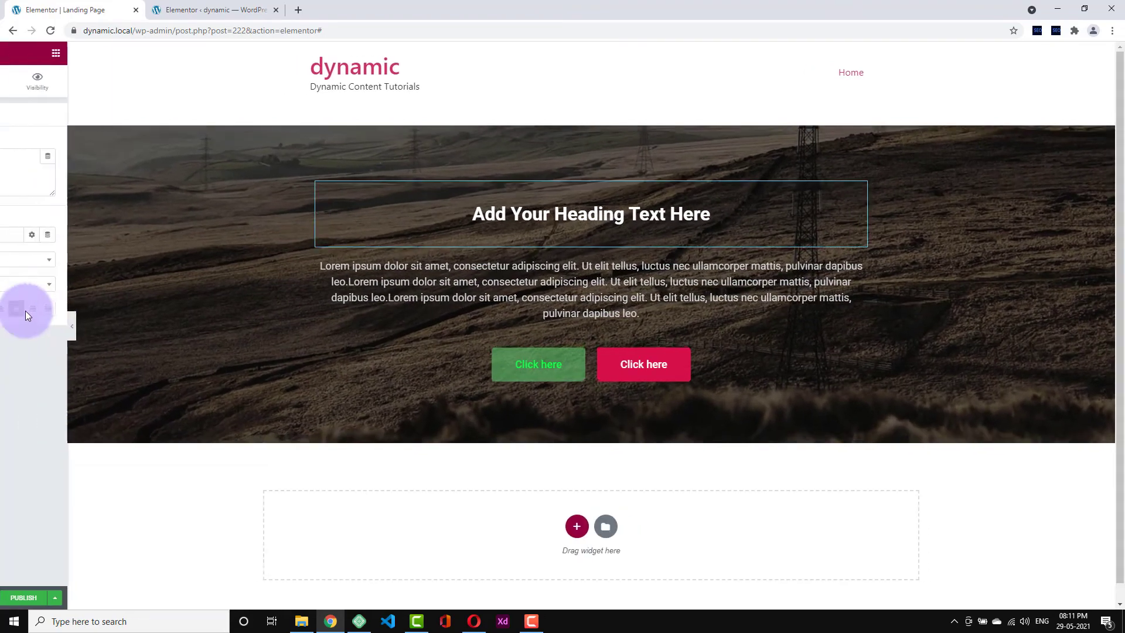
scroll(696, 381, "down", 1)
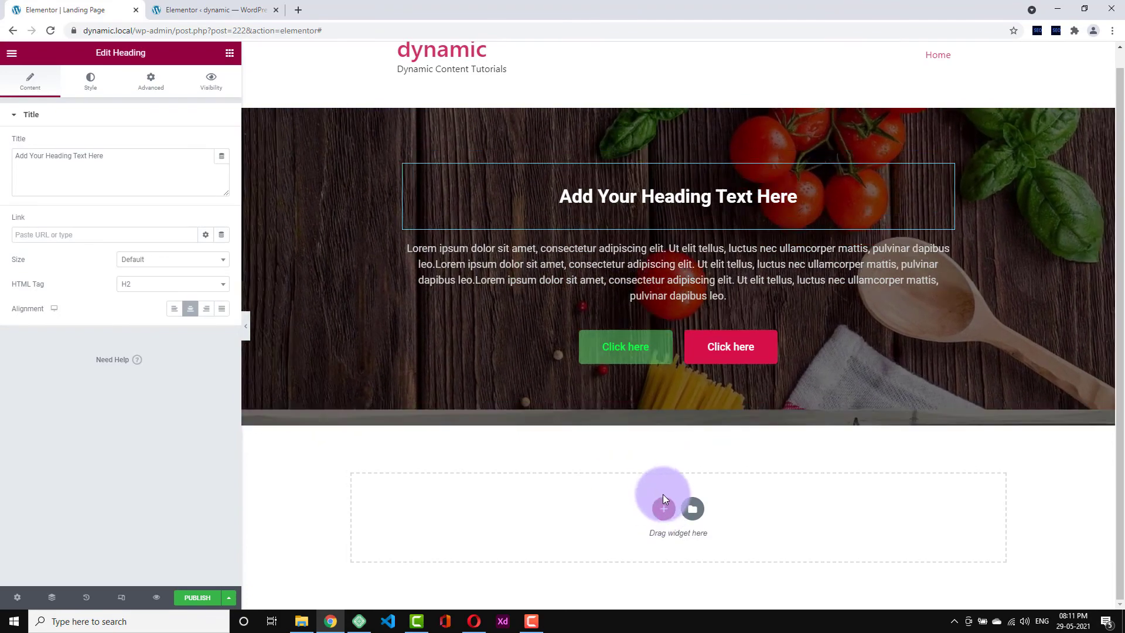
- Add a three-column section below the hero and remove the hero's 39 bottom margin
left_click(665, 508)
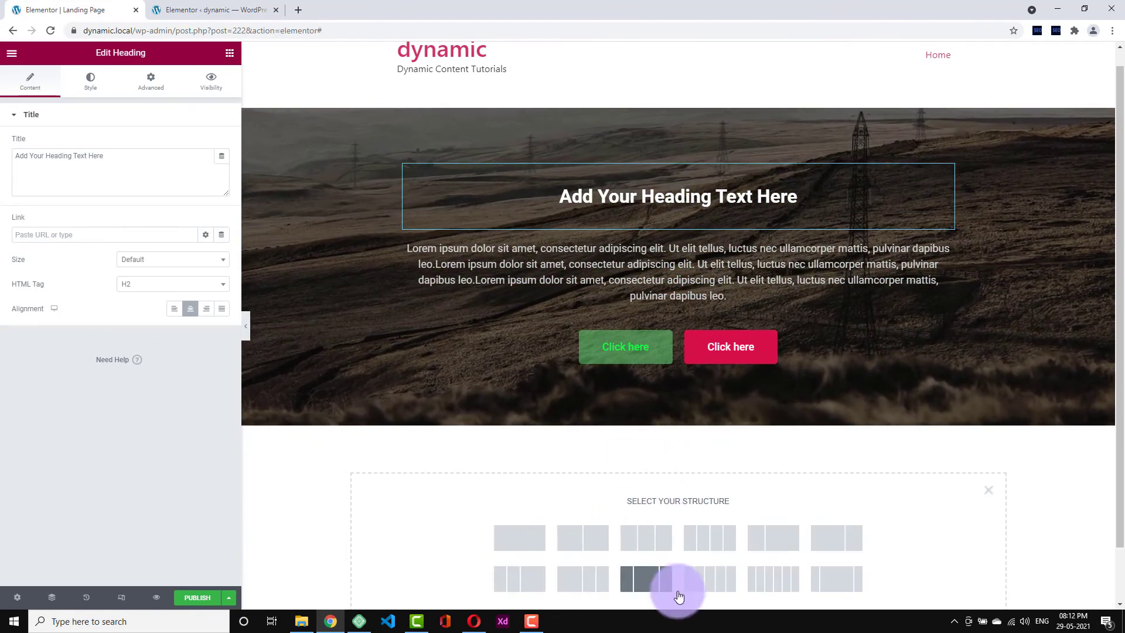
left_click(654, 554)
scroll(612, 271, "down", 1)
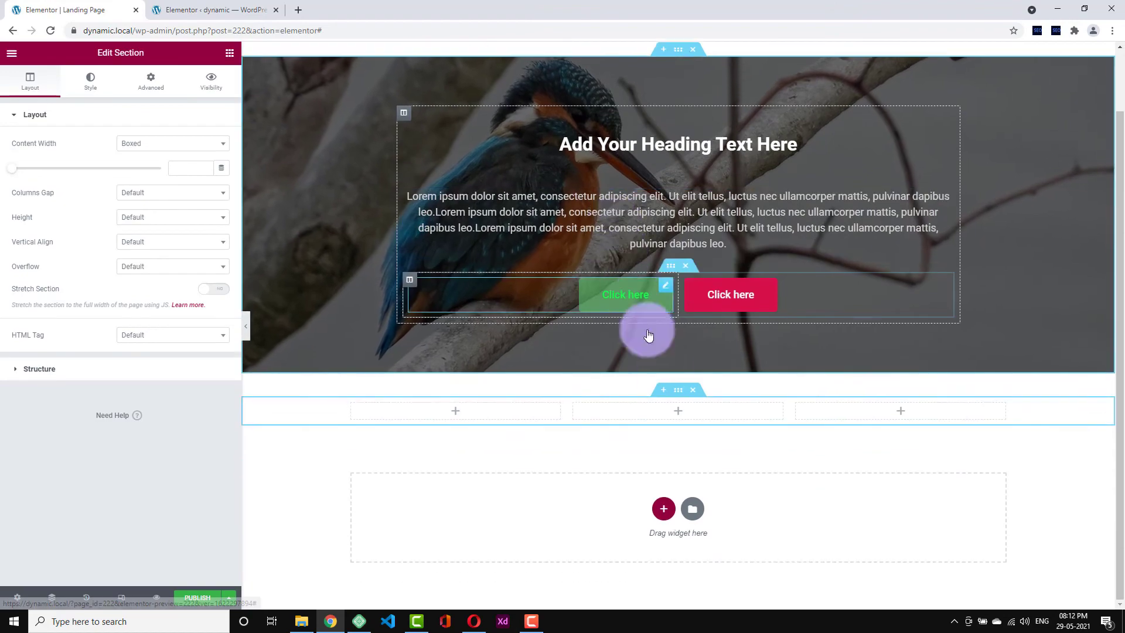
scroll(679, 205, "up", 1)
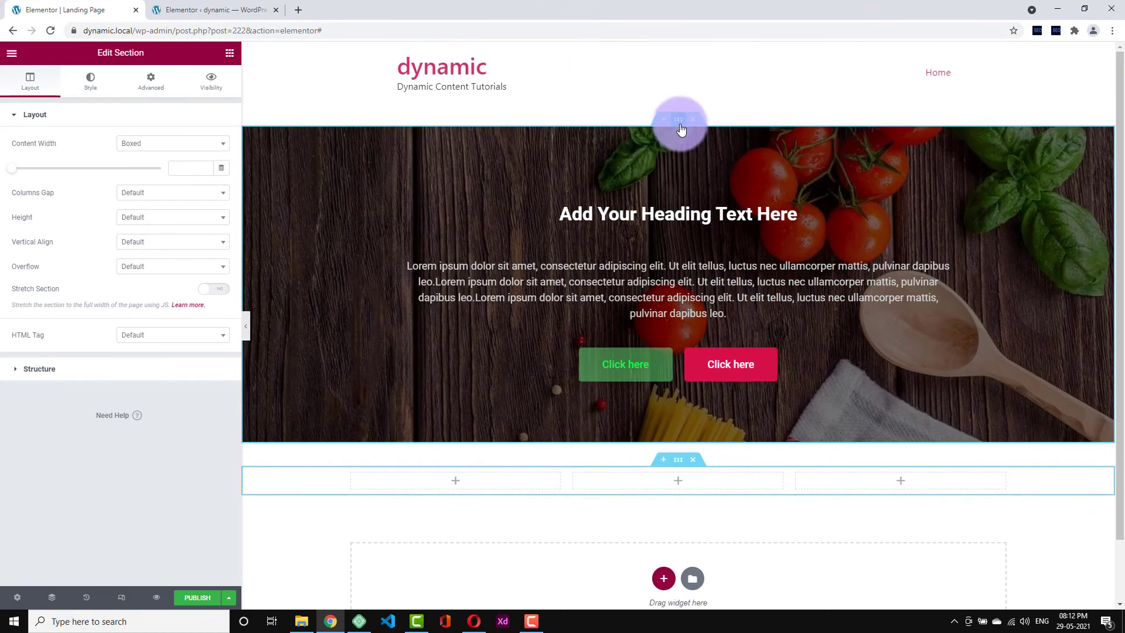
left_click(677, 120)
double_click(117, 156)
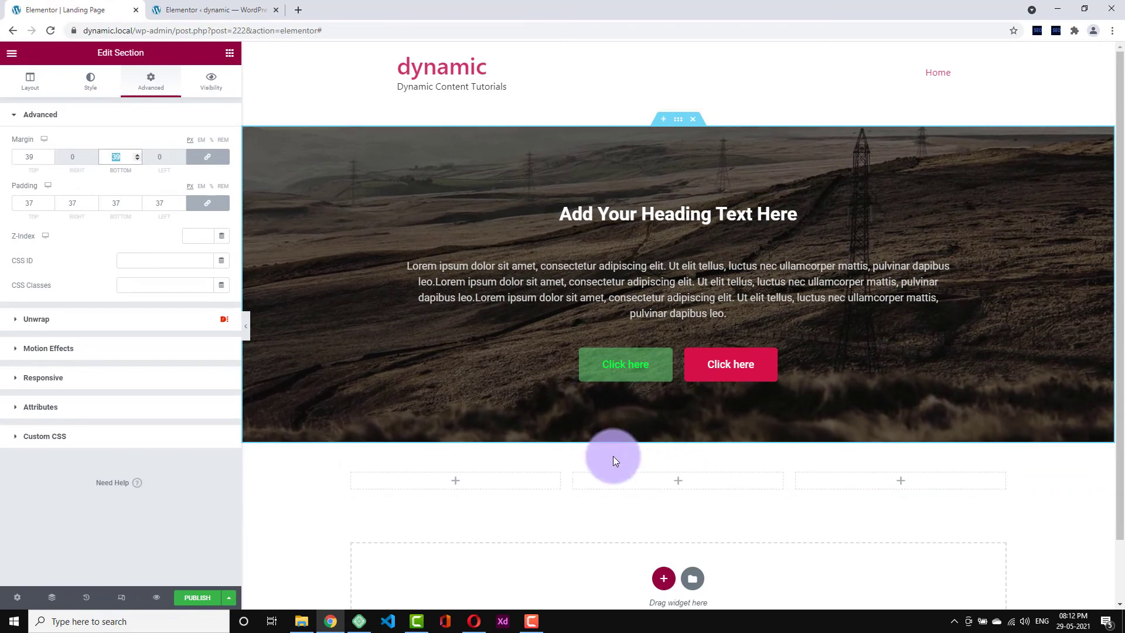
key("BackSpace")
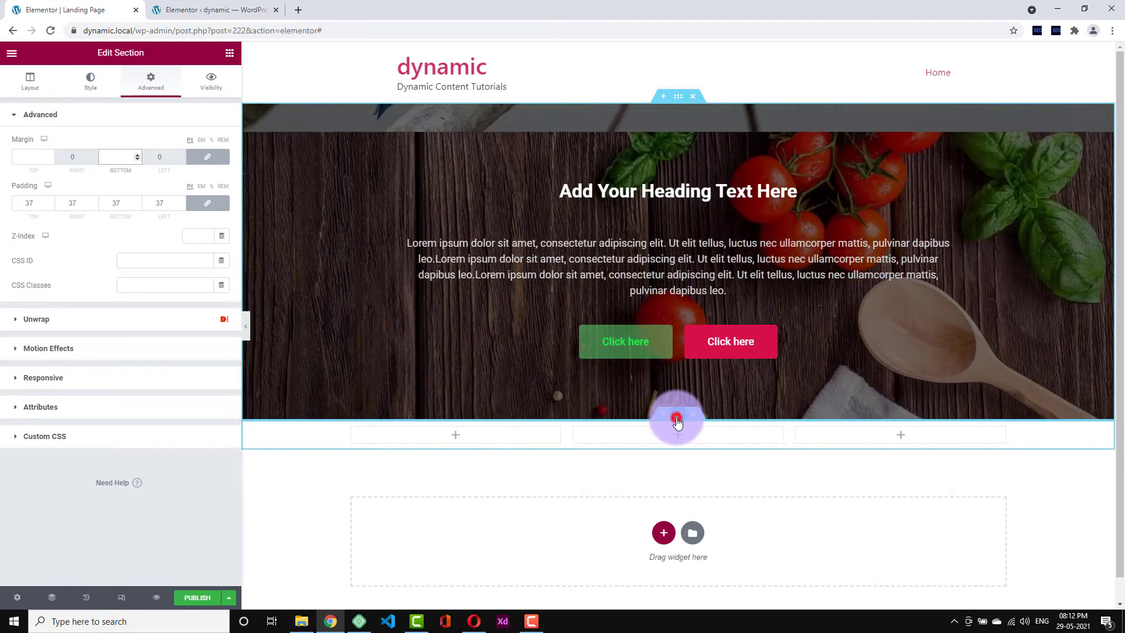
- Give the new three-column section 40 px top and bottom padding
left_click(677, 417)
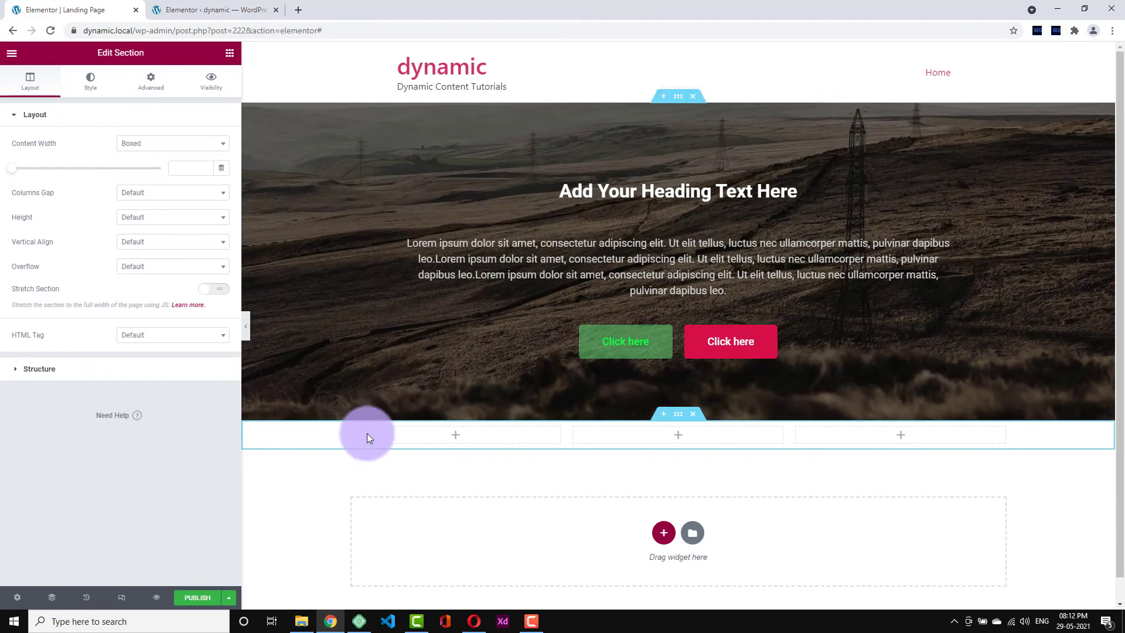
left_click(151, 94)
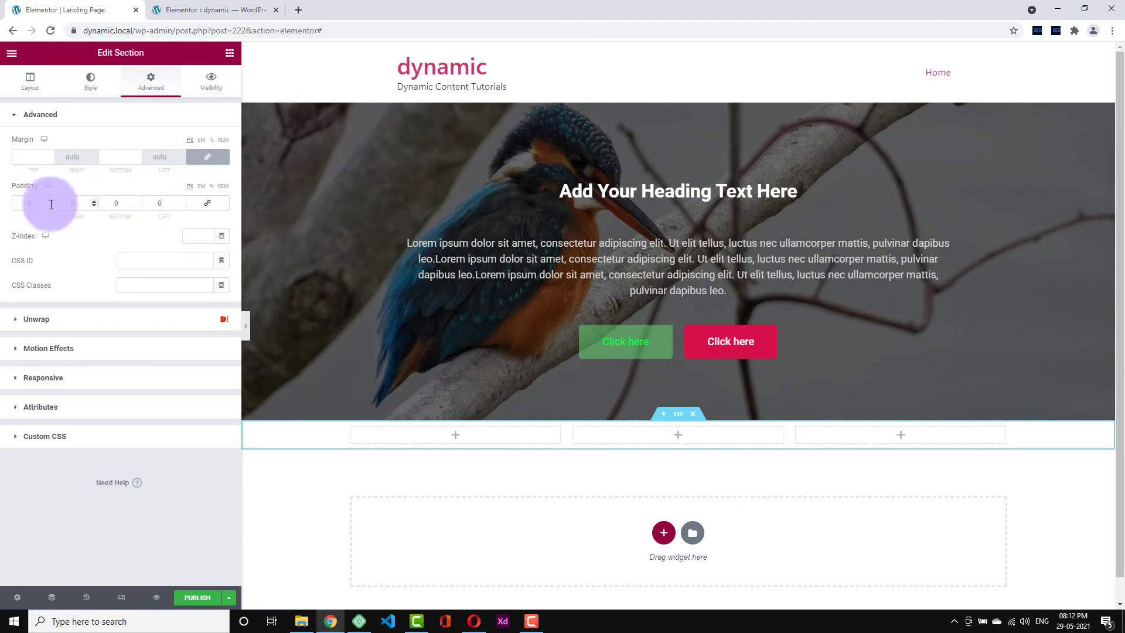
left_click(22, 203)
type("40")
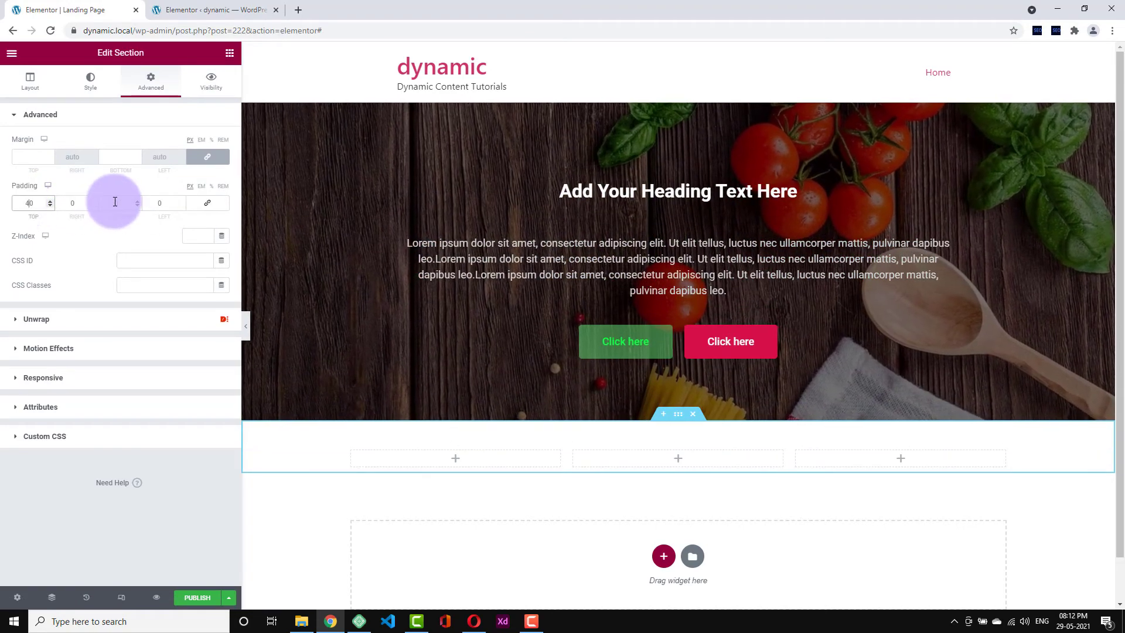
left_click(115, 203)
type("40")
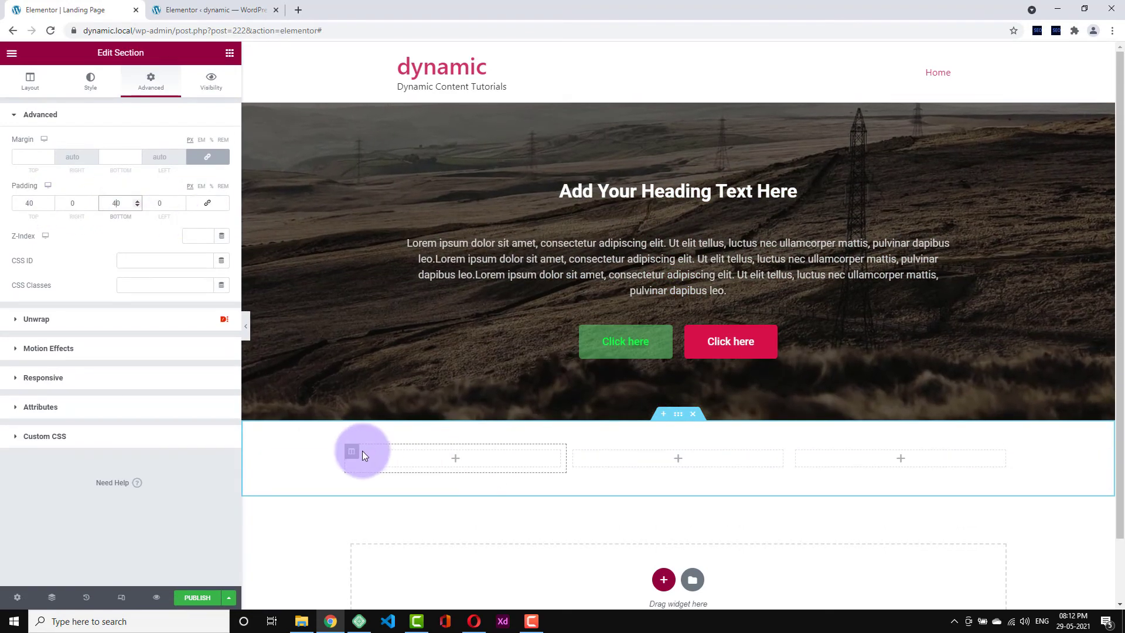
- Give the section's first column a classic light pink #FFACAC background, then return to the widget list
left_click(352, 454)
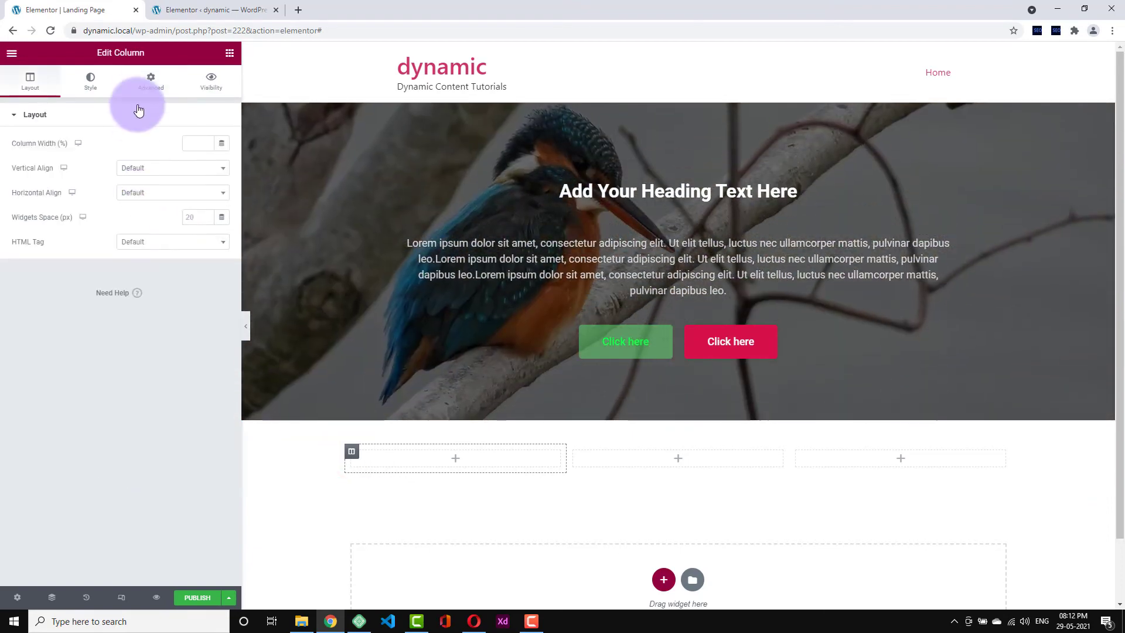
left_click(143, 91)
left_click(91, 82)
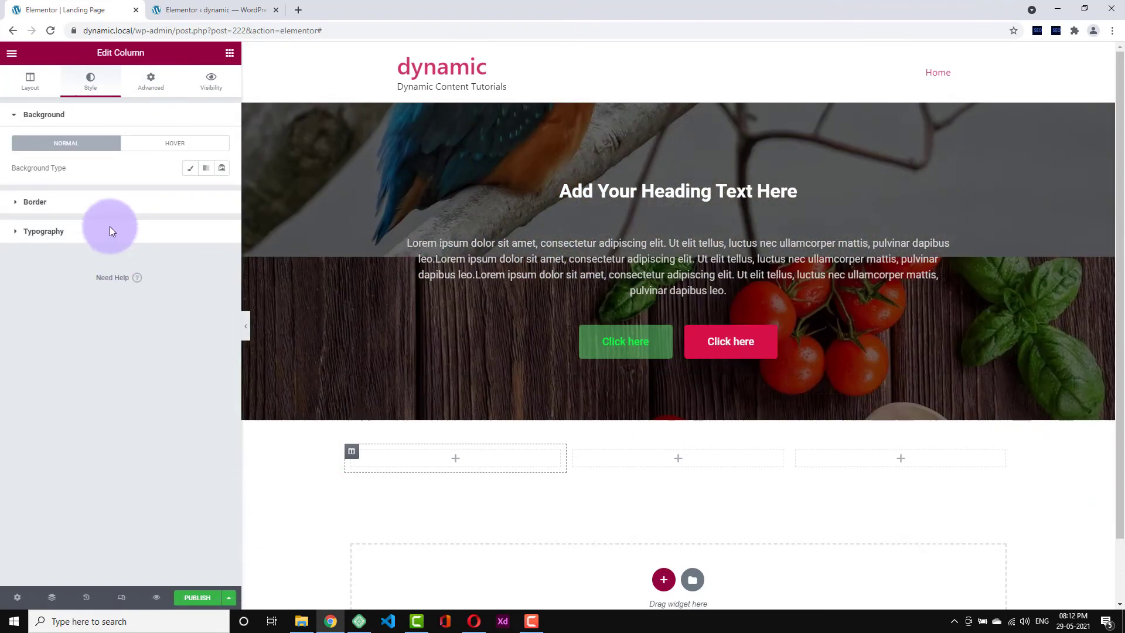
left_click(189, 168)
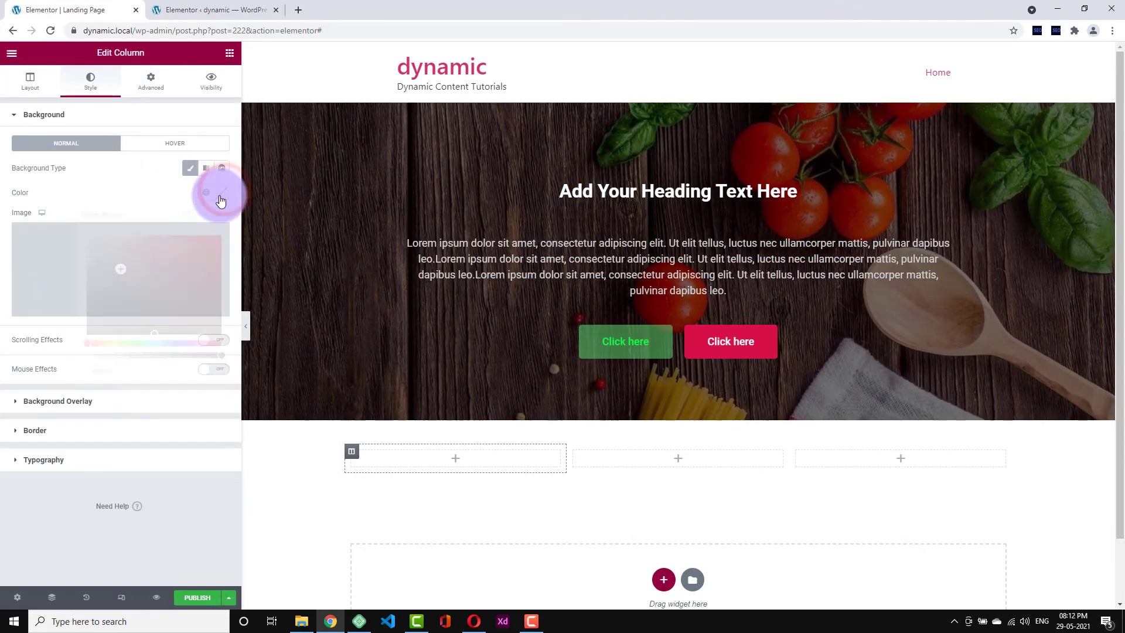
left_click(221, 192)
left_click_drag(125, 272, 70, 308)
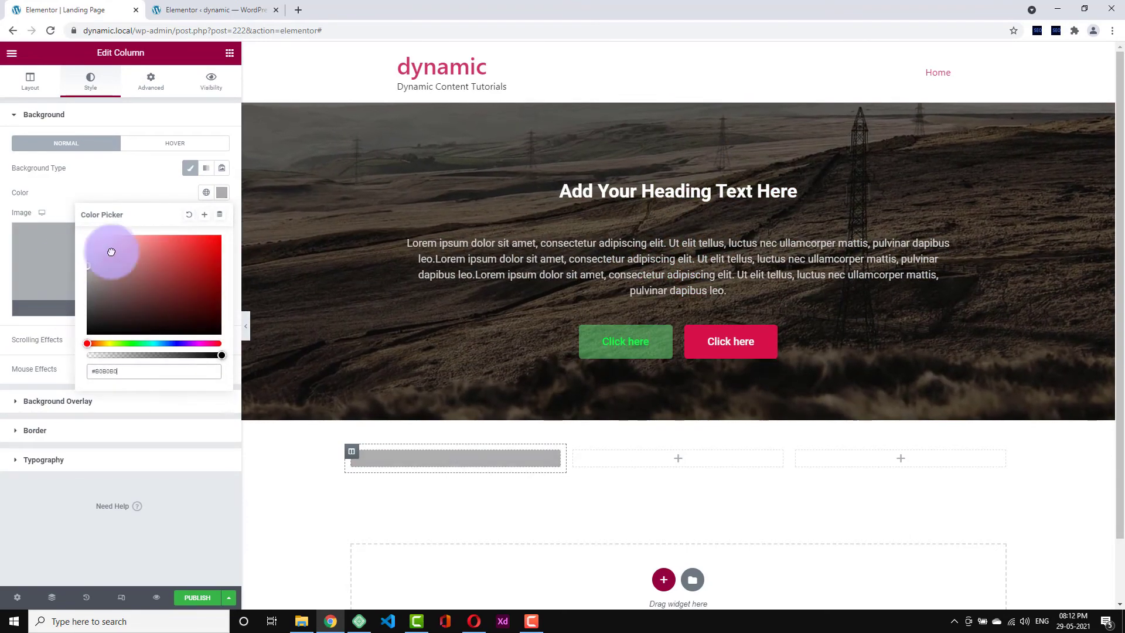
left_click_drag(111, 252, 131, 219)
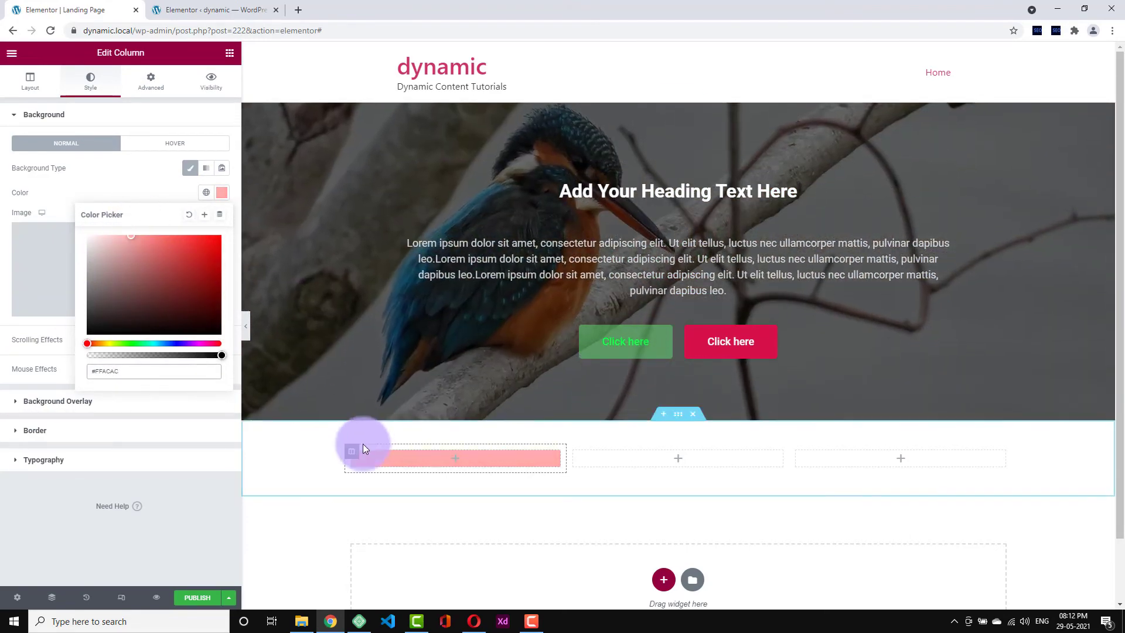
right_click(356, 457)
left_click(230, 52)
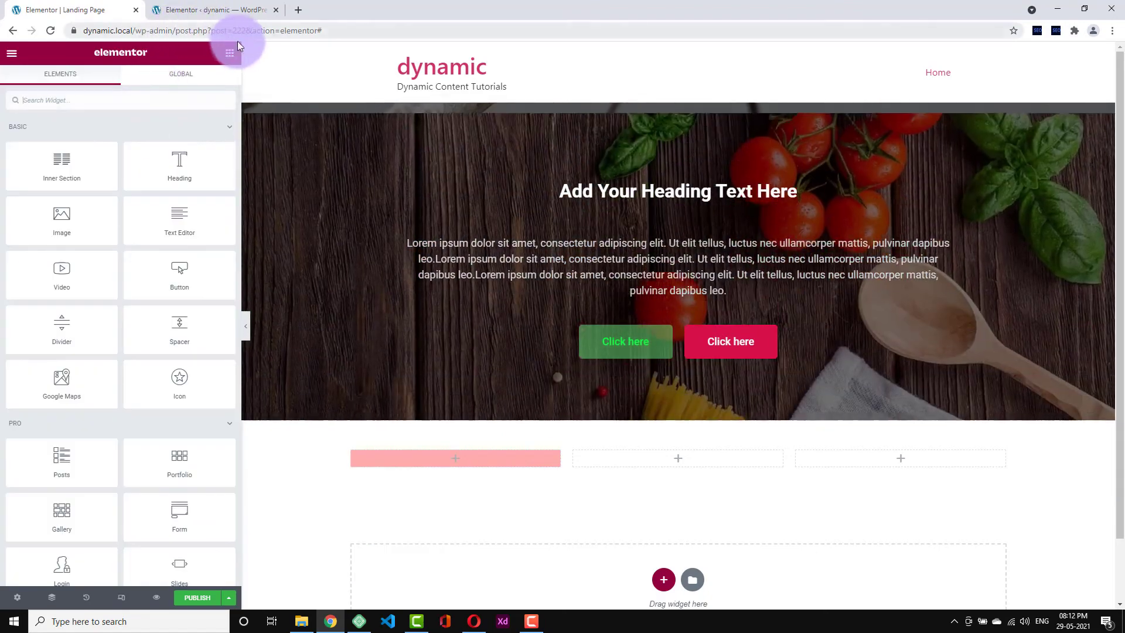
- Search for 'icon', drop an Icon Box into the pink column, and make its star icon white
left_click(166, 108)
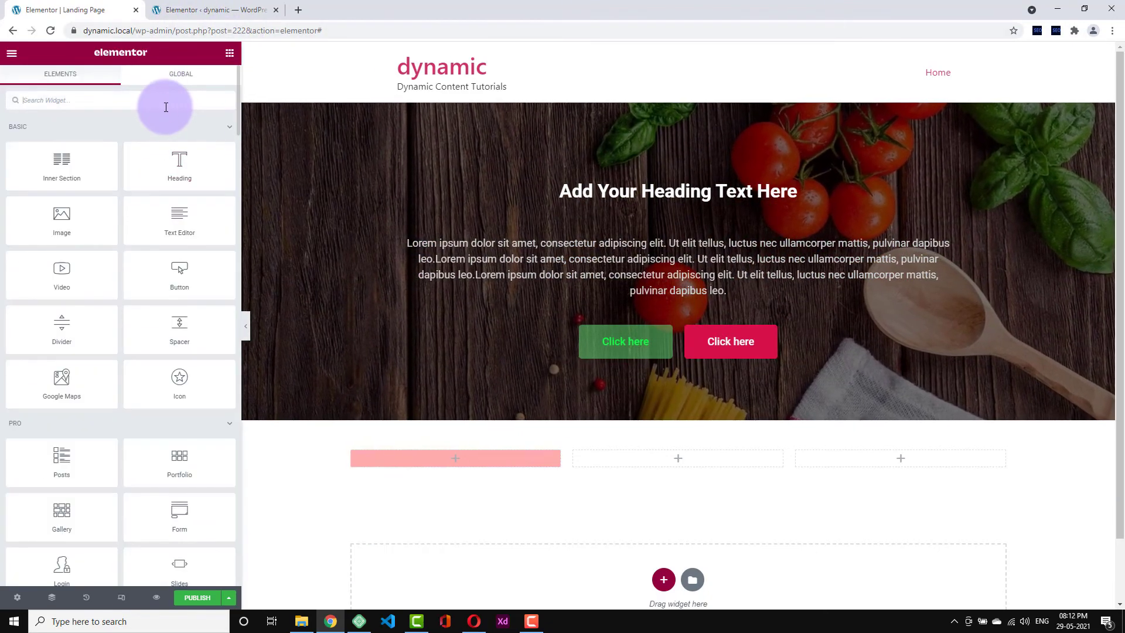
type("icon")
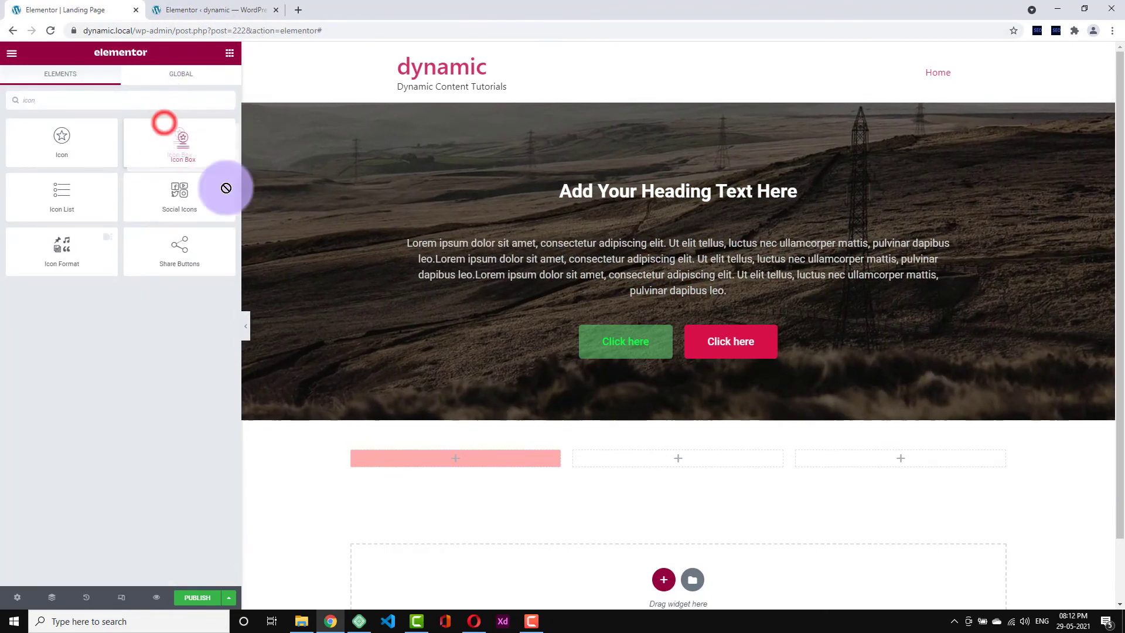
left_click_drag(432, 417, 539, 445)
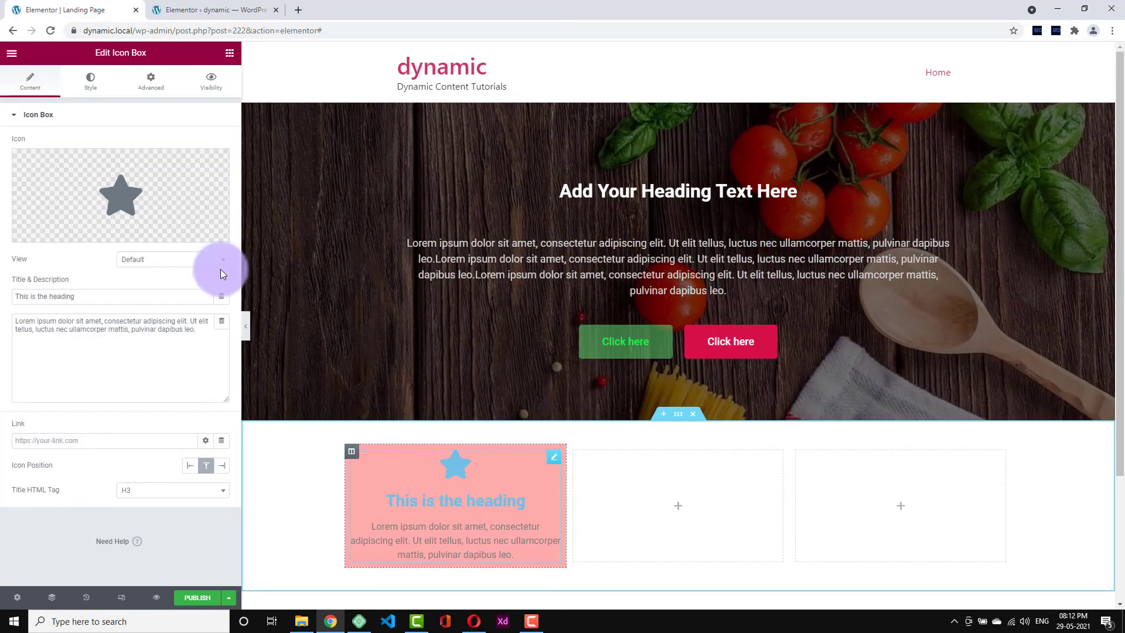
left_click(90, 93)
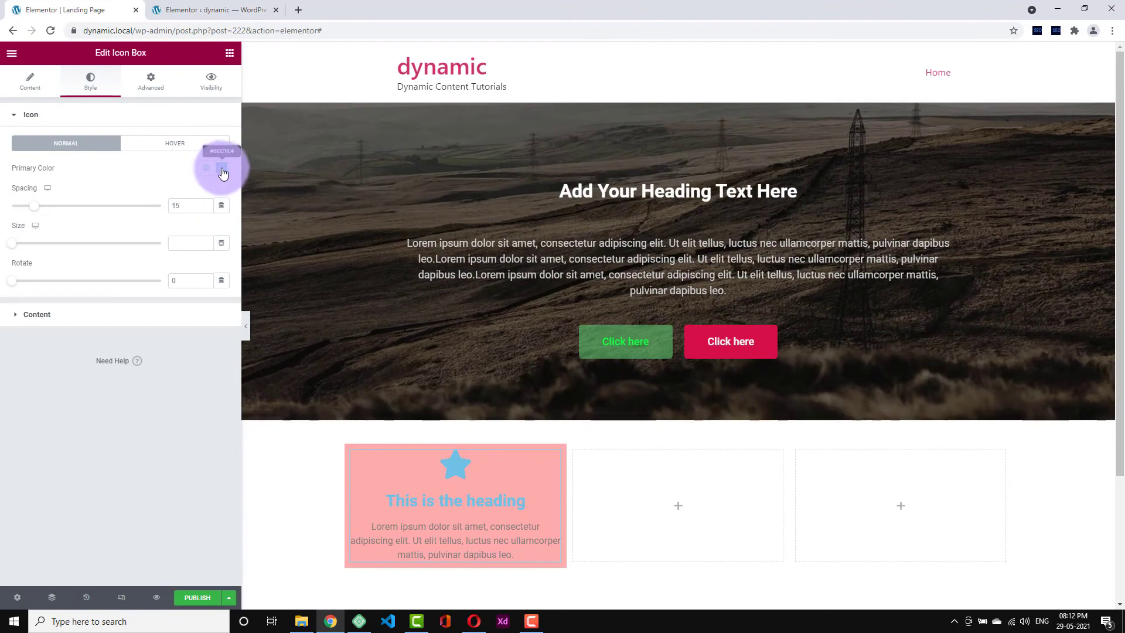
left_click(221, 168)
left_click_drag(167, 234, 143, 225)
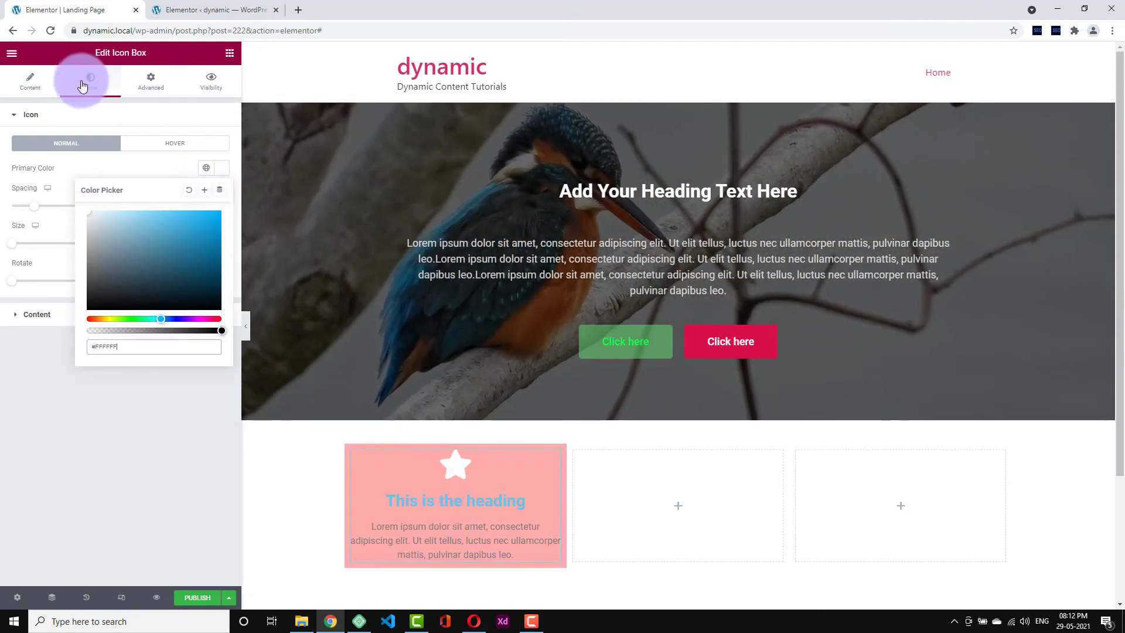
- Set the icon box's title colour and description colour to white
left_click(42, 86)
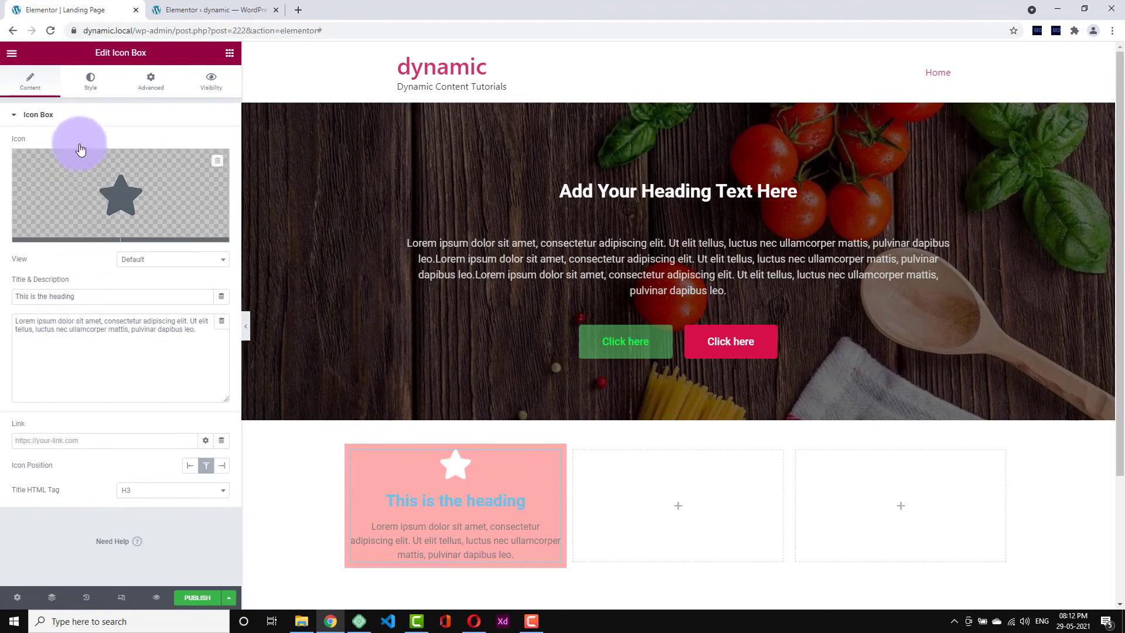
left_click(85, 94)
left_click(47, 85)
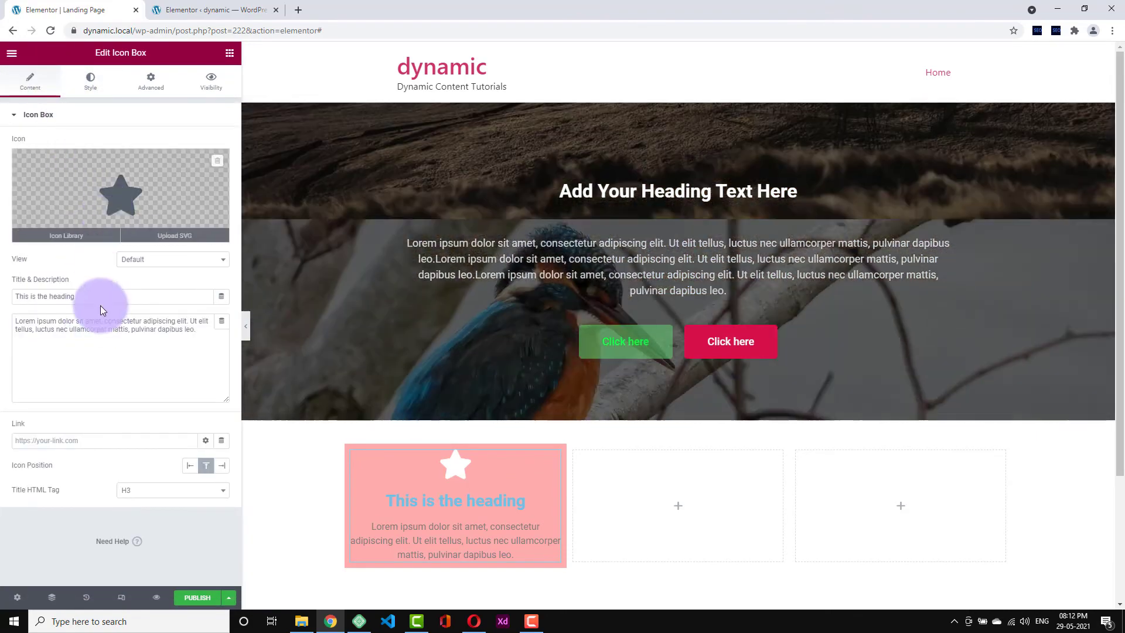
left_click(85, 80)
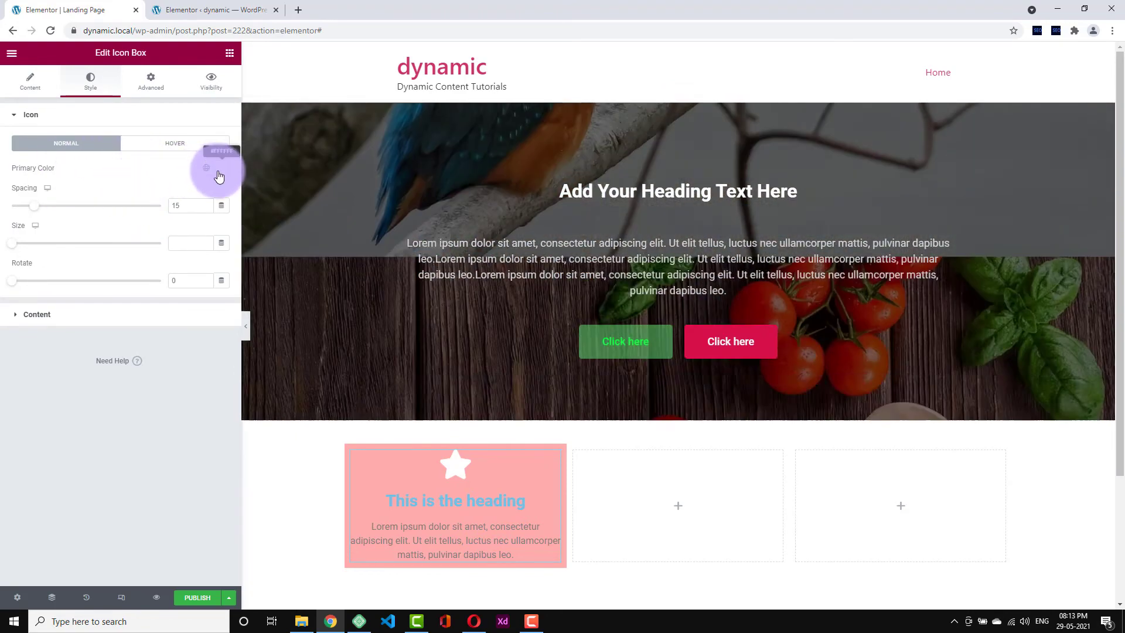
left_click(59, 313)
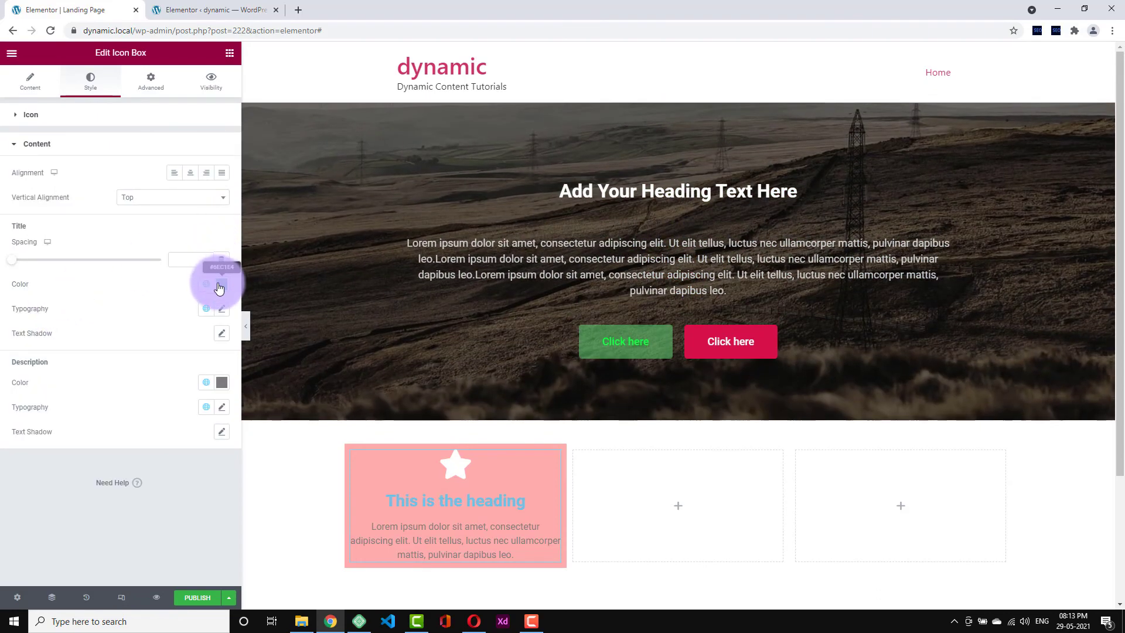
left_click(222, 283)
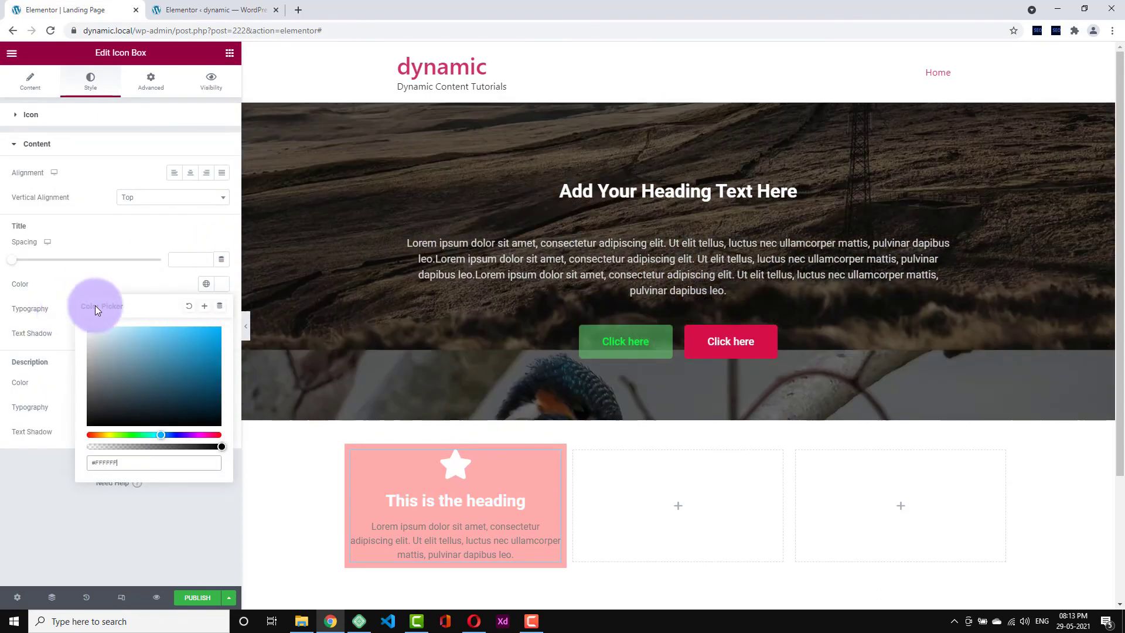
left_click(122, 277)
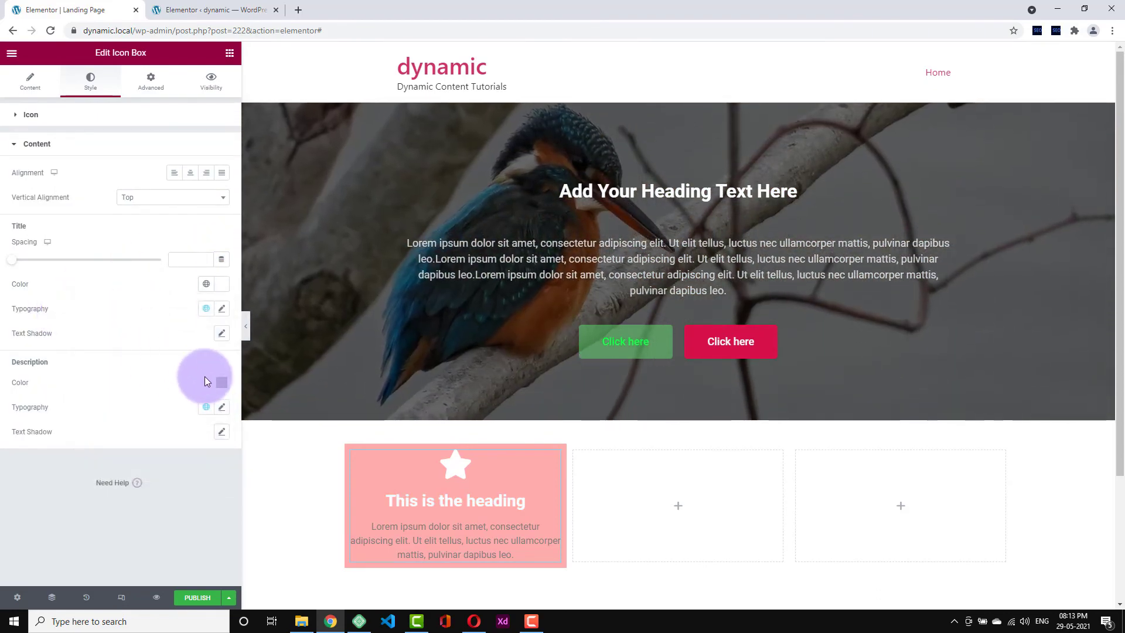
left_click(222, 387)
left_click(87, 426)
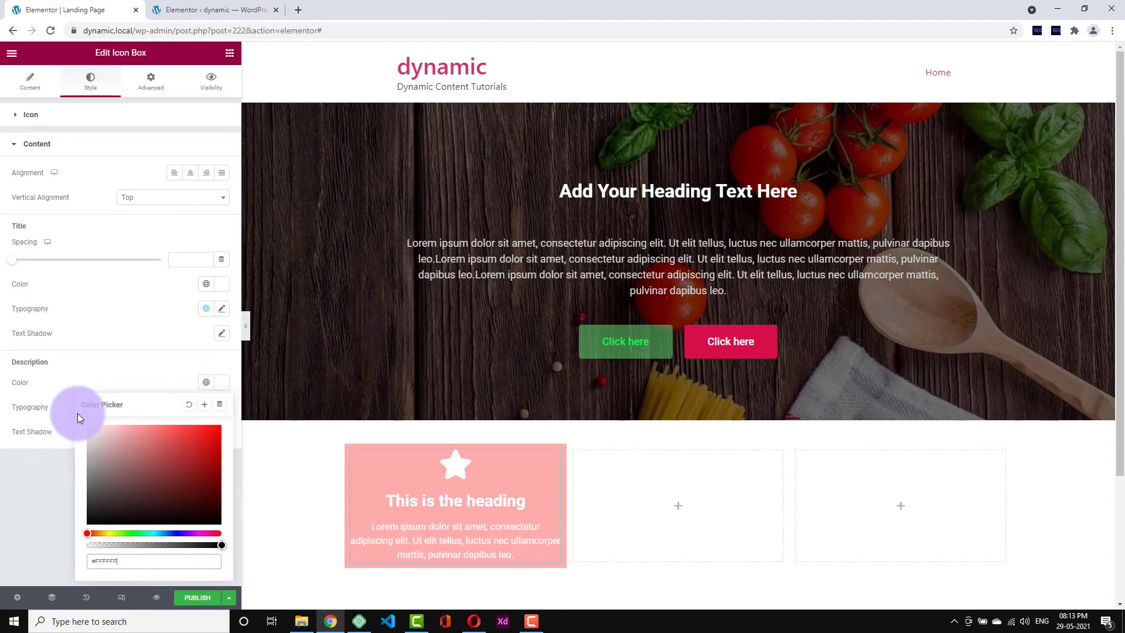
left_click(96, 380)
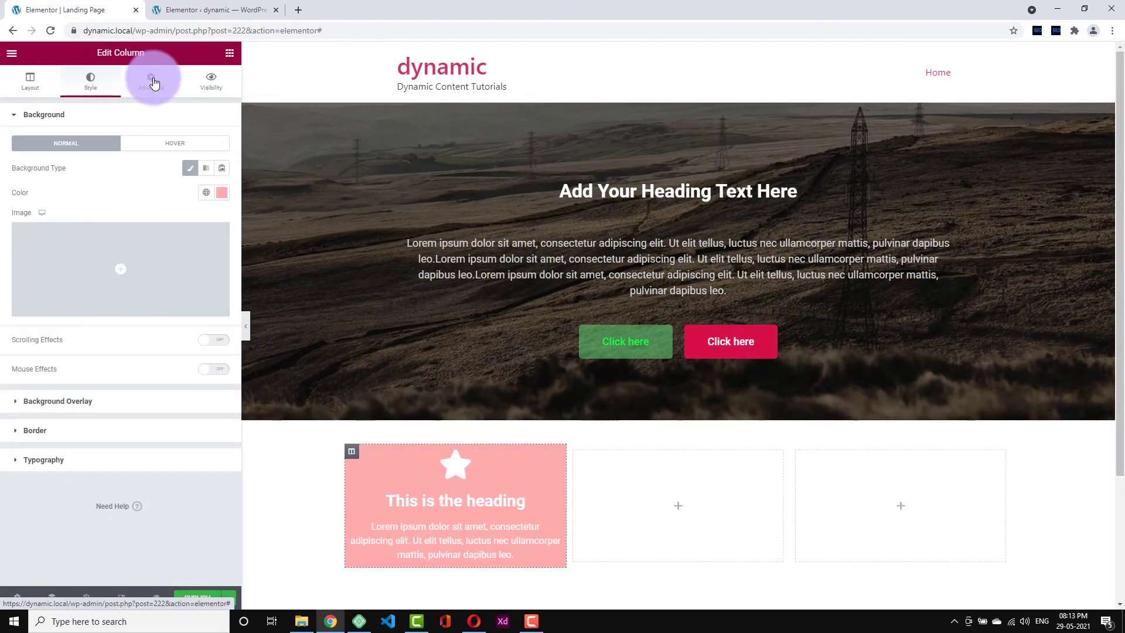
- Give the column 28 px padding on all sides and a red #E02E2E background
left_click(154, 82)
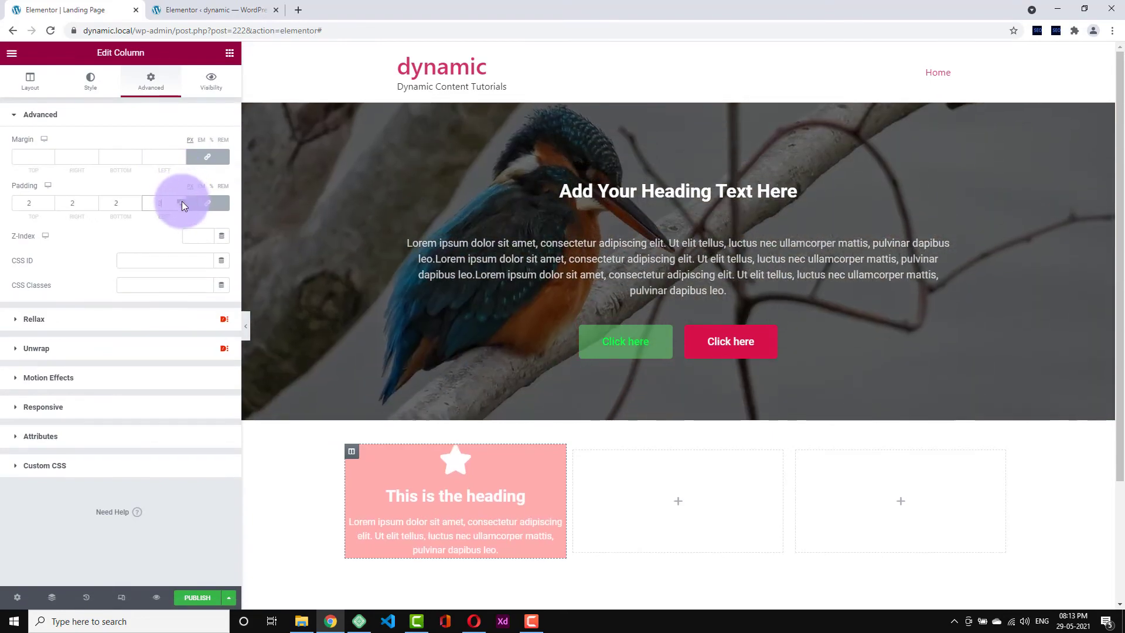
left_click(181, 201)
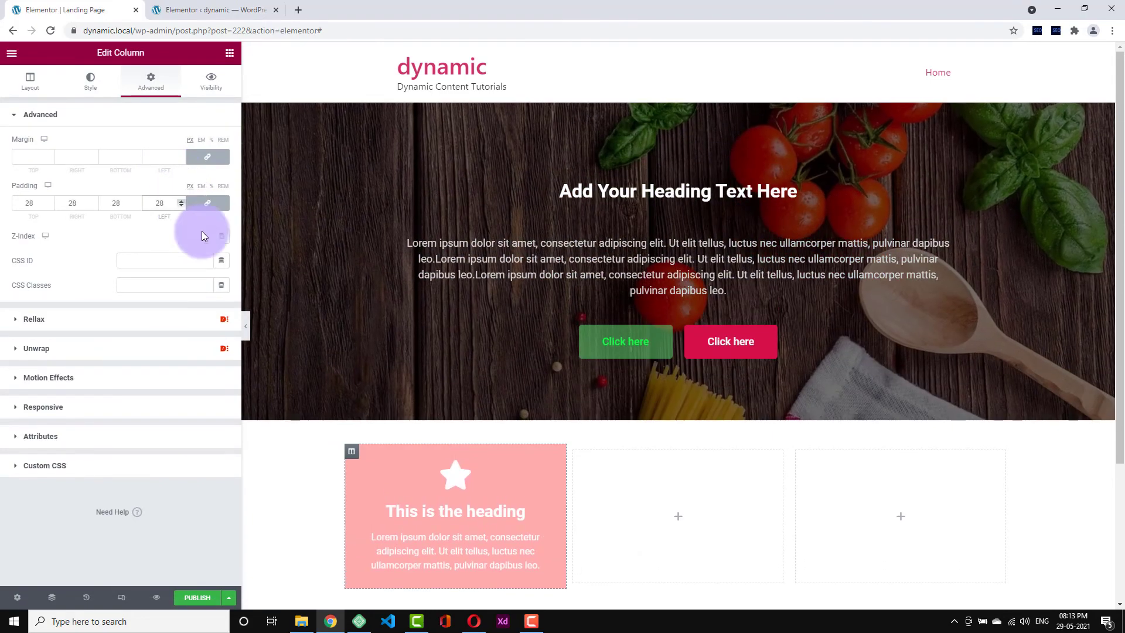
scroll(423, 403, "down", 2)
left_click(90, 79)
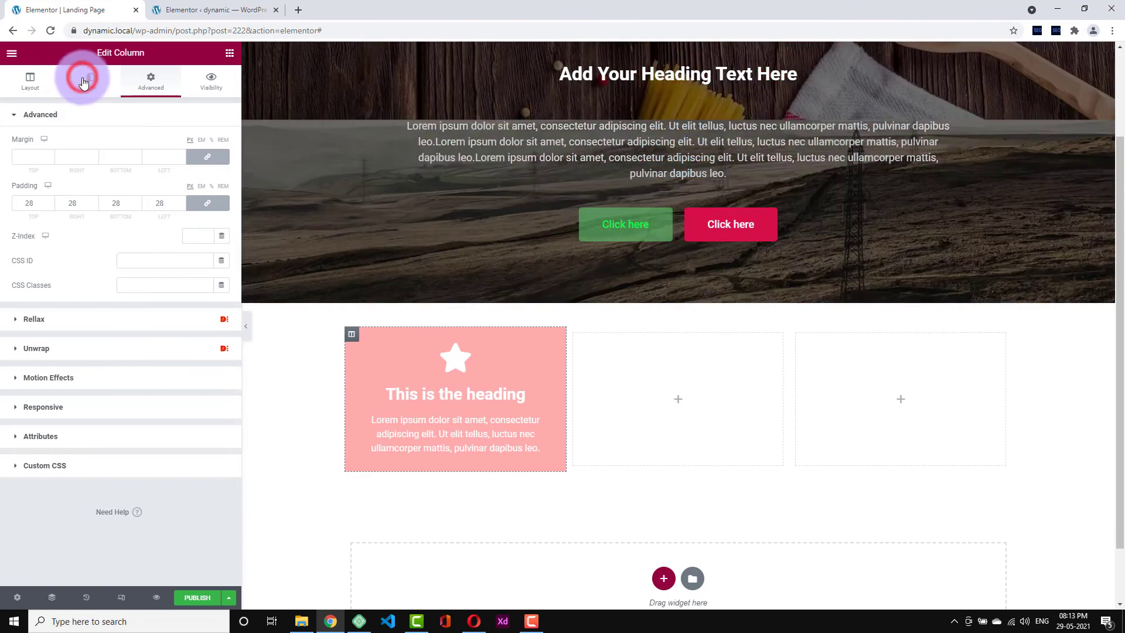
left_click(222, 194)
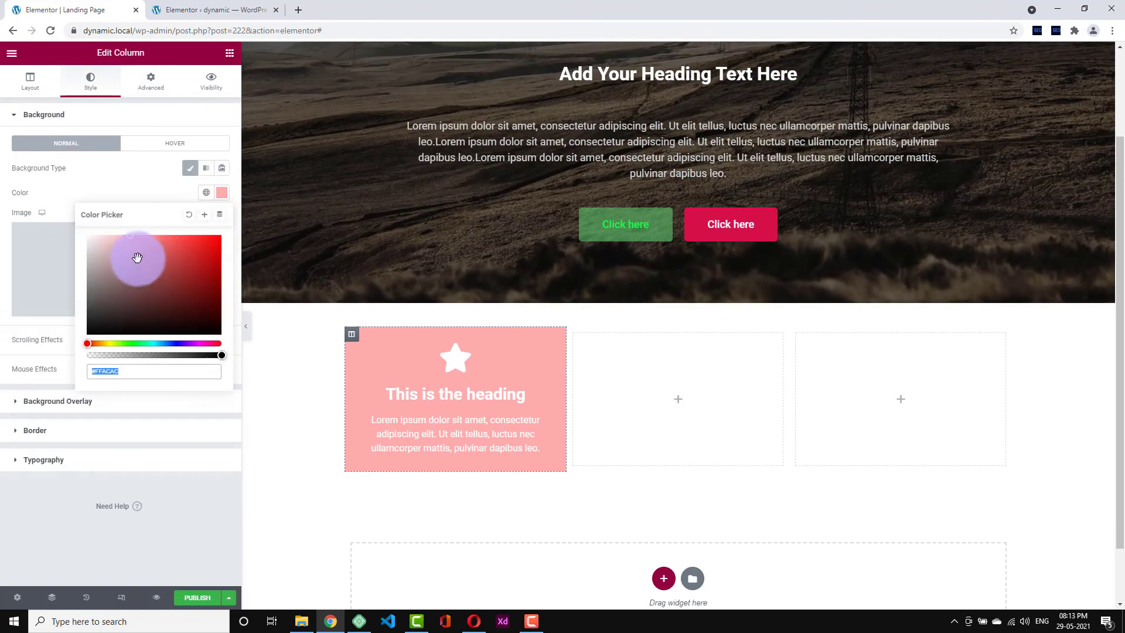
left_click(174, 248)
left_click_drag(174, 247, 194, 247)
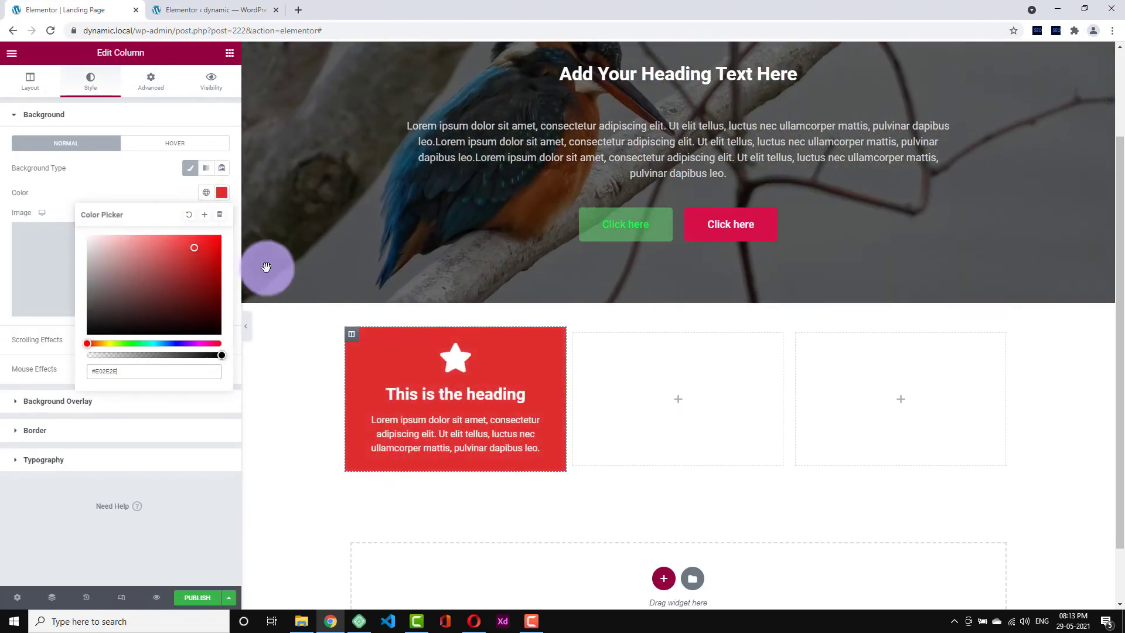
left_click(147, 187)
- Set the column's border radius to 5 and preview without the editing panel
left_click(106, 429)
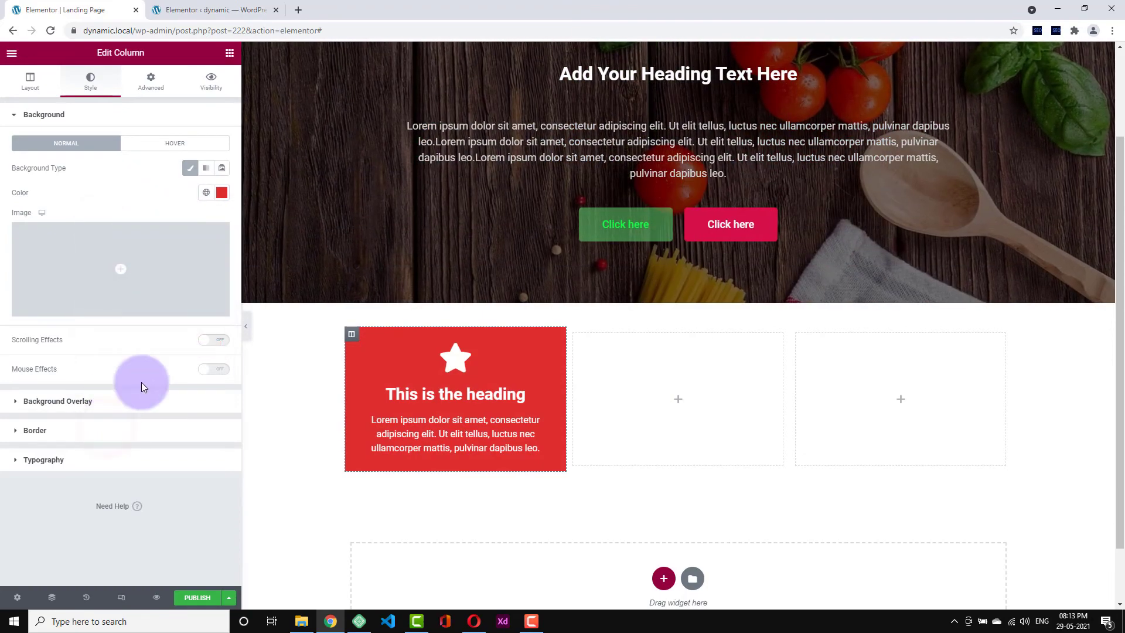
left_click(181, 263)
left_click(181, 263)
left_click(181, 262)
left_click(181, 263)
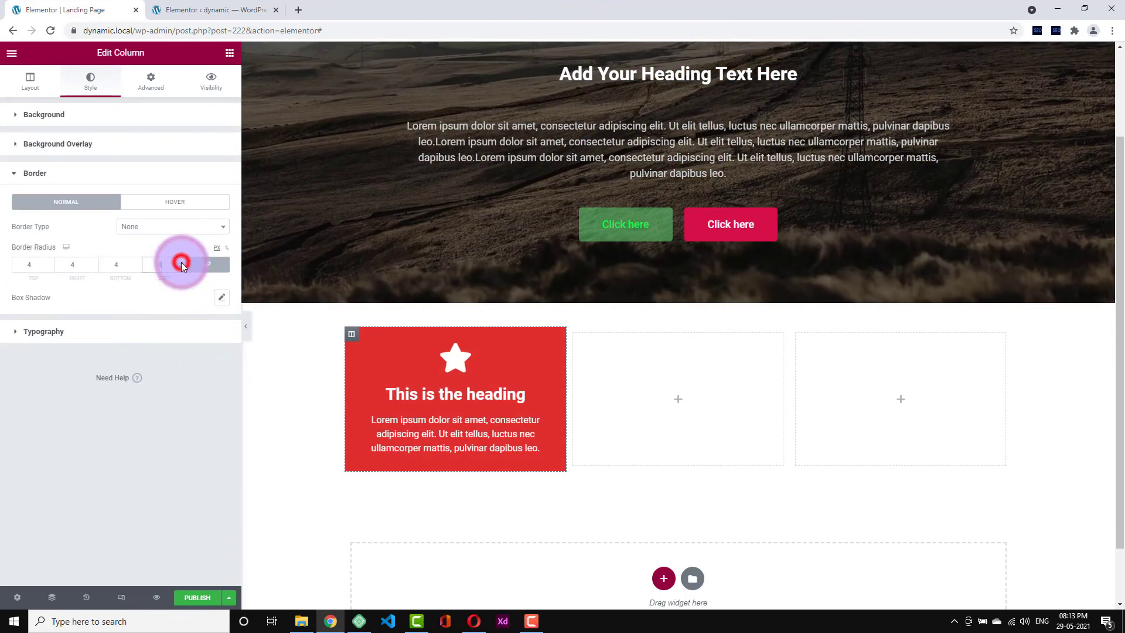
left_click(181, 262)
left_click(246, 325)
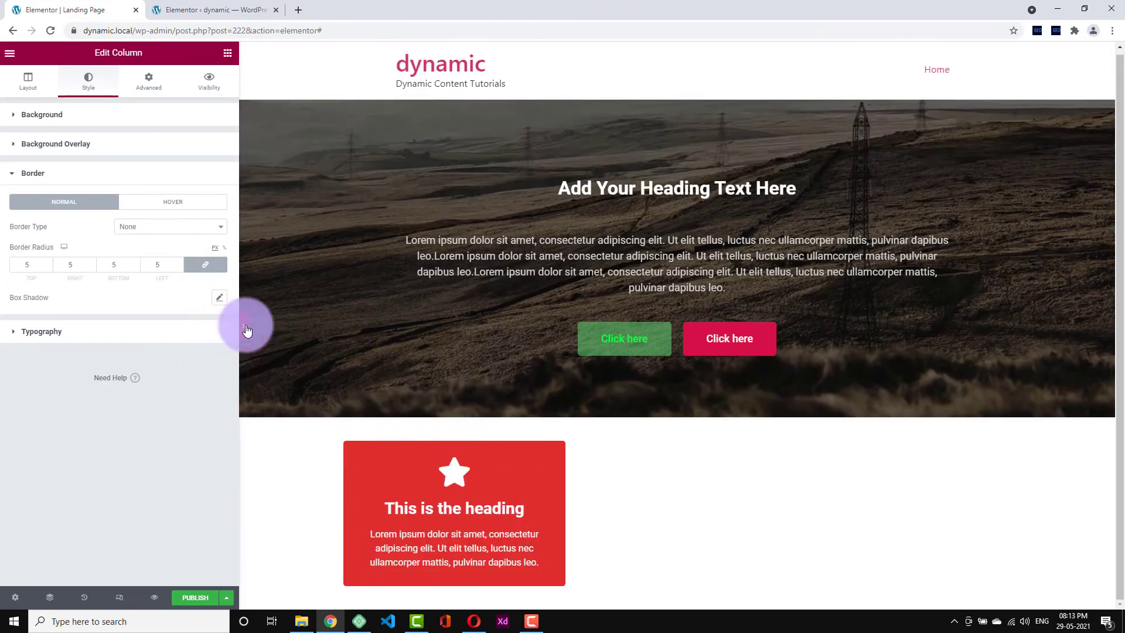
- Duplicate the red icon-box card column
left_click(3, 340)
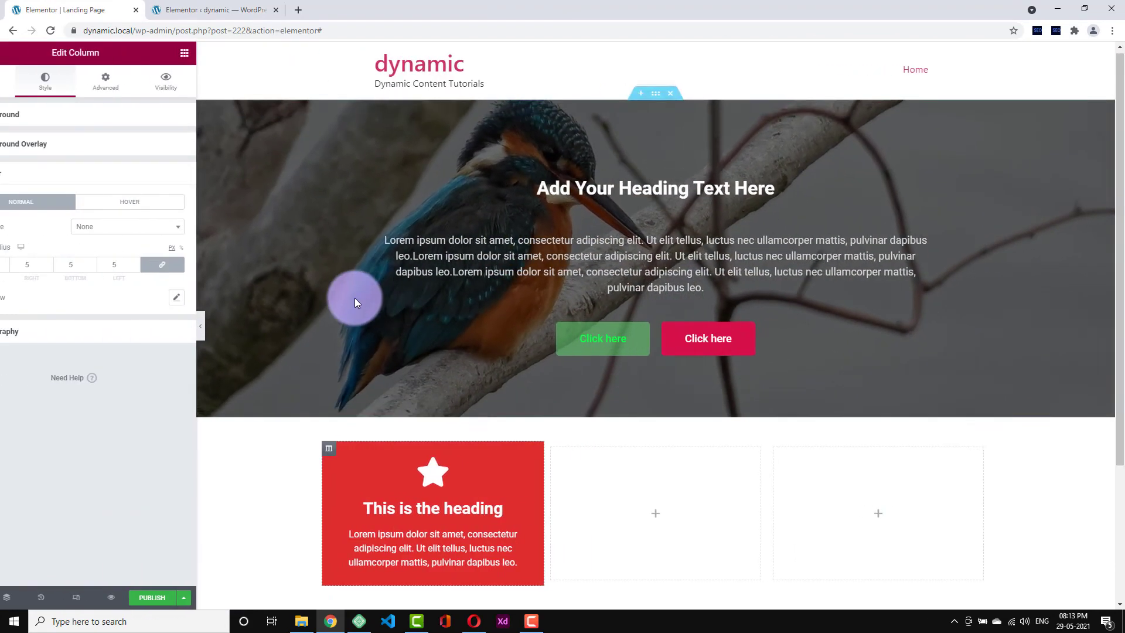
scroll(356, 300, "down", 3)
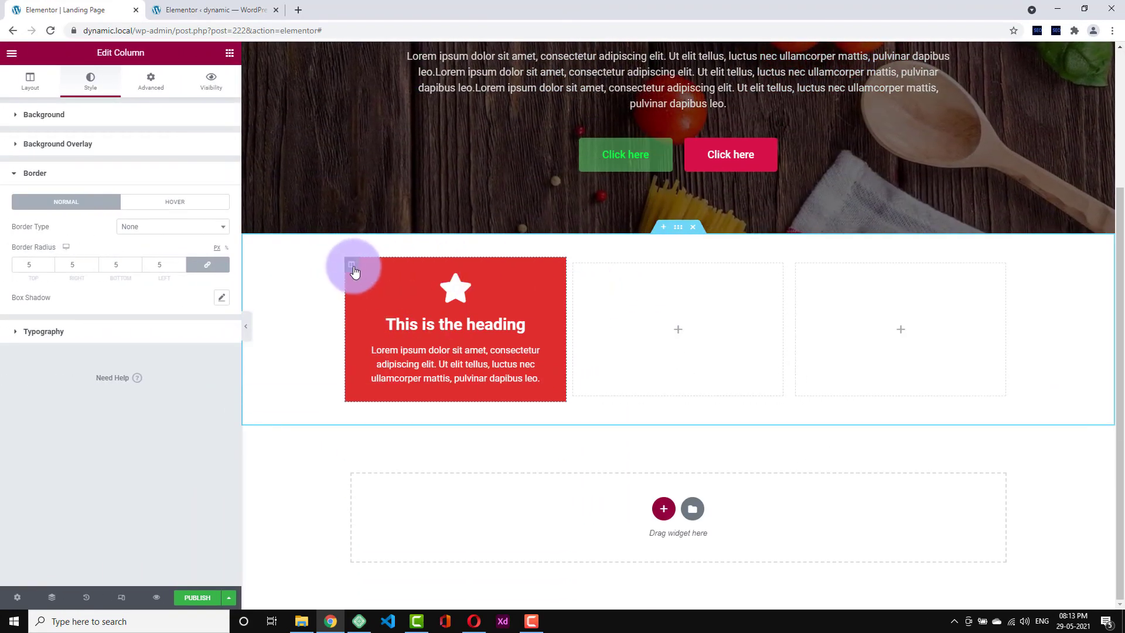
right_click(355, 271)
left_click(375, 294)
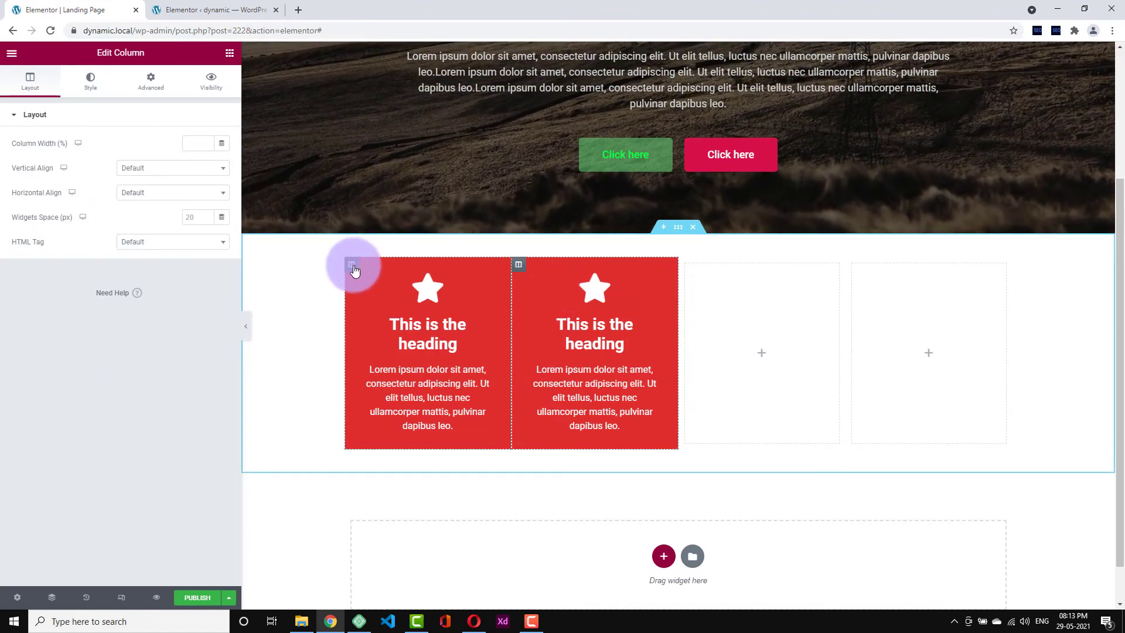
- Set the first card column's margin to 18
left_click(354, 268)
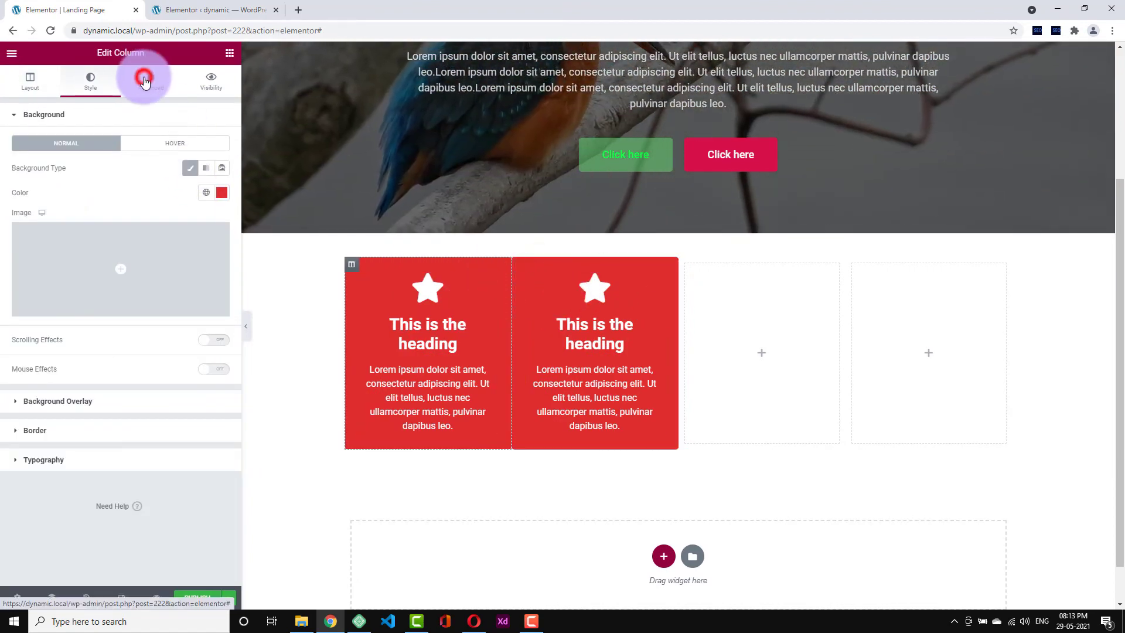
left_click(145, 80)
left_click(178, 155)
type("3")
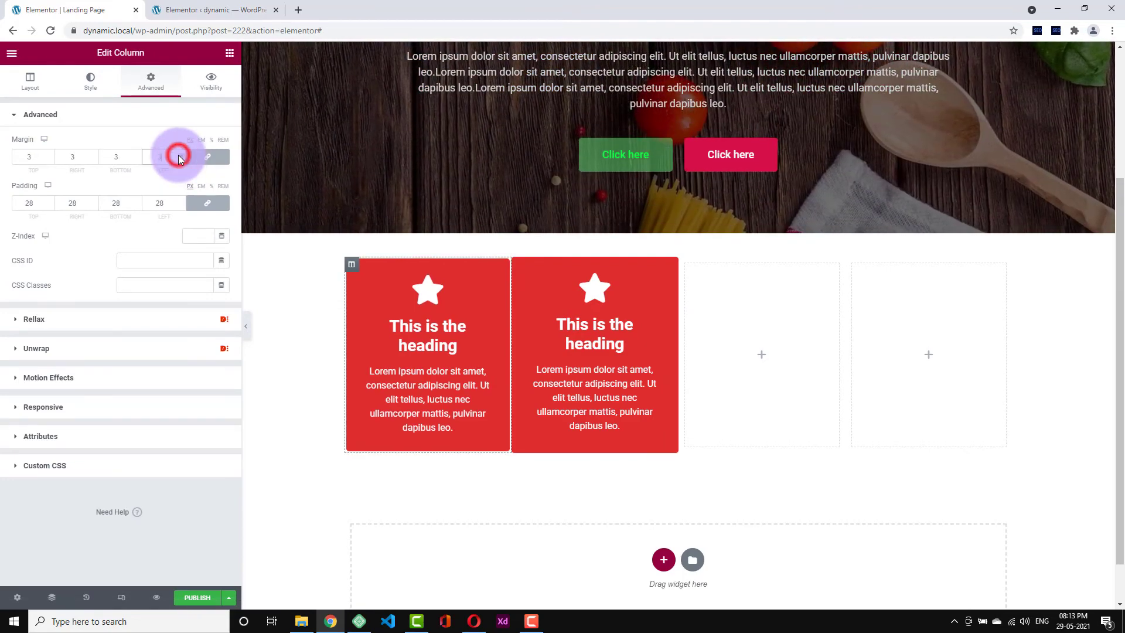
left_click(179, 154)
left_click(178, 154)
left_click(178, 154)
left_click(178, 154)
left_click(178, 155)
left_click(178, 155)
left_click(178, 154)
left_click(178, 154)
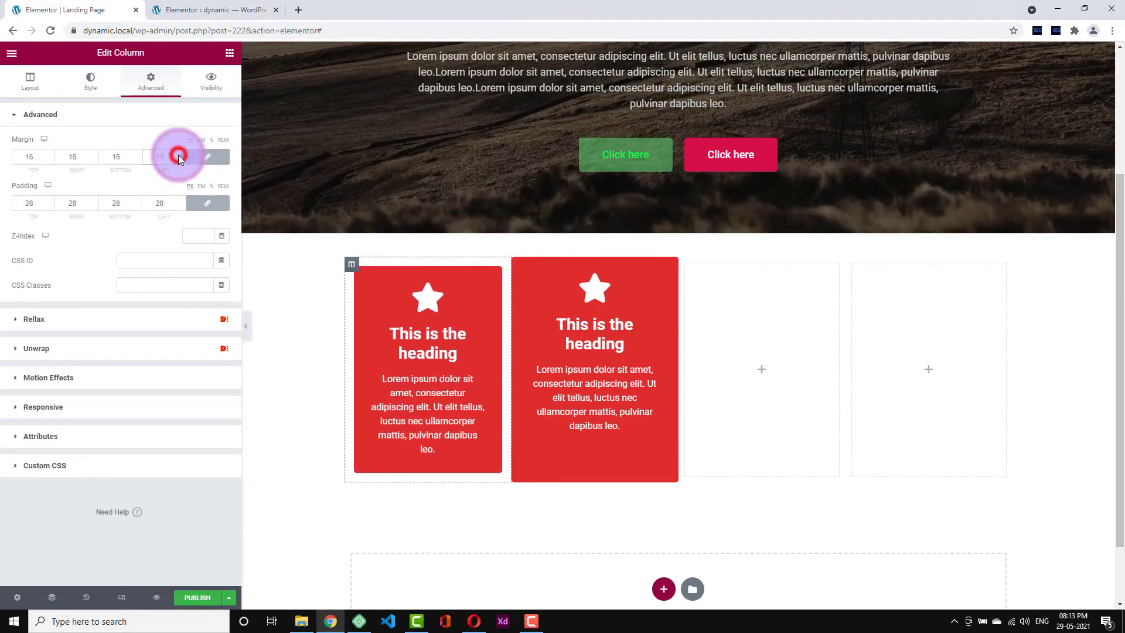
left_click(178, 155)
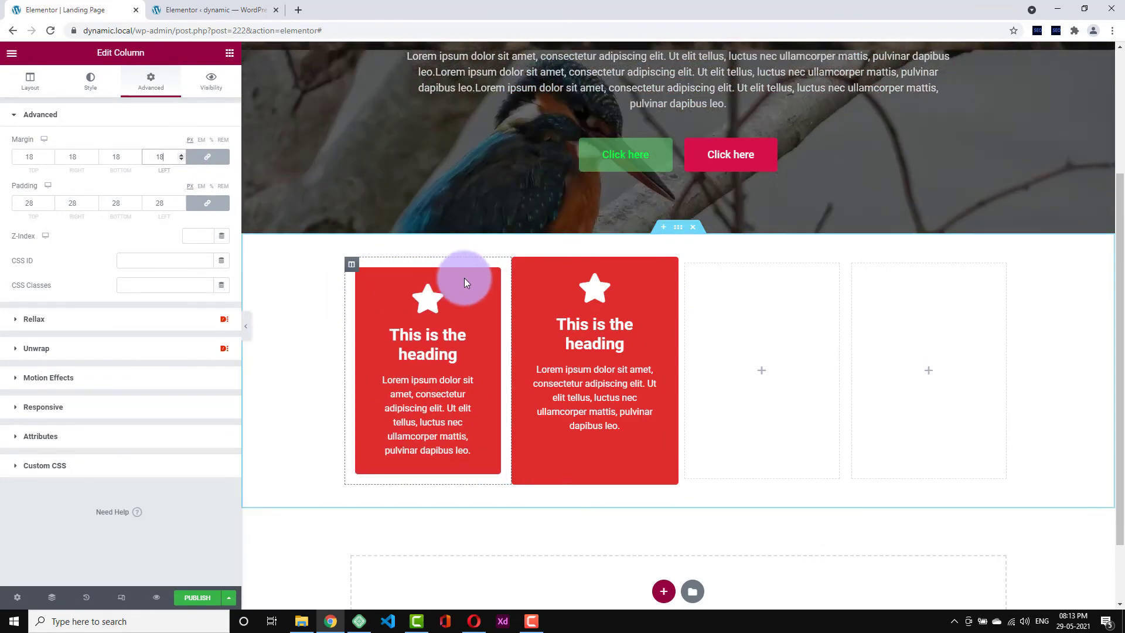
- Copy the first card, paste its style onto the second, and duplicate it for a third card
right_click(352, 267)
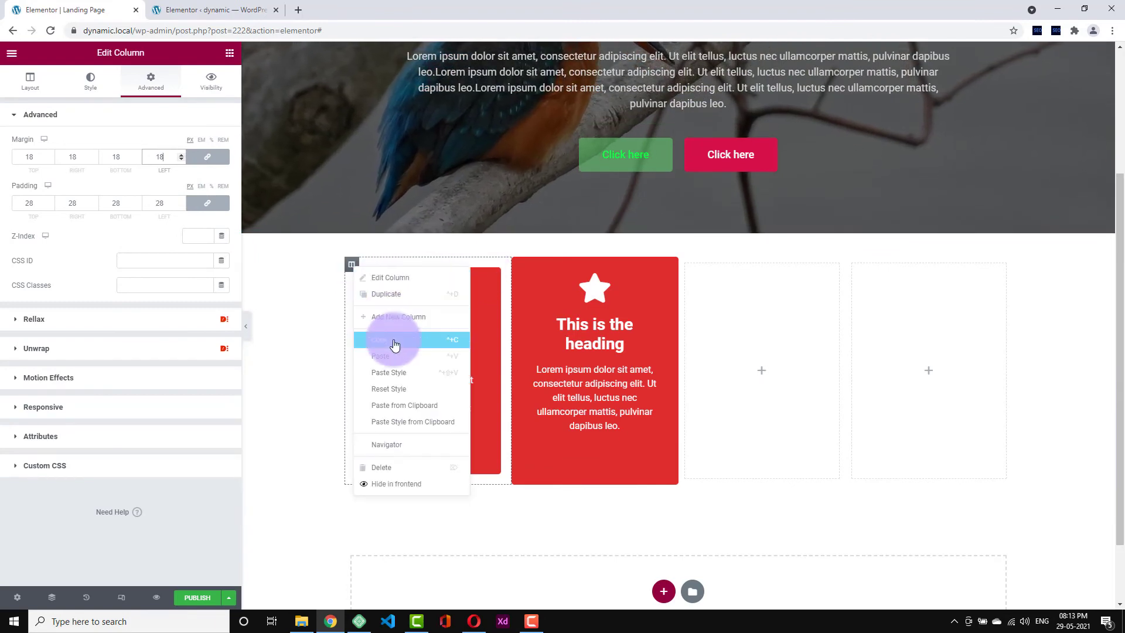
left_click(394, 342)
right_click(521, 267)
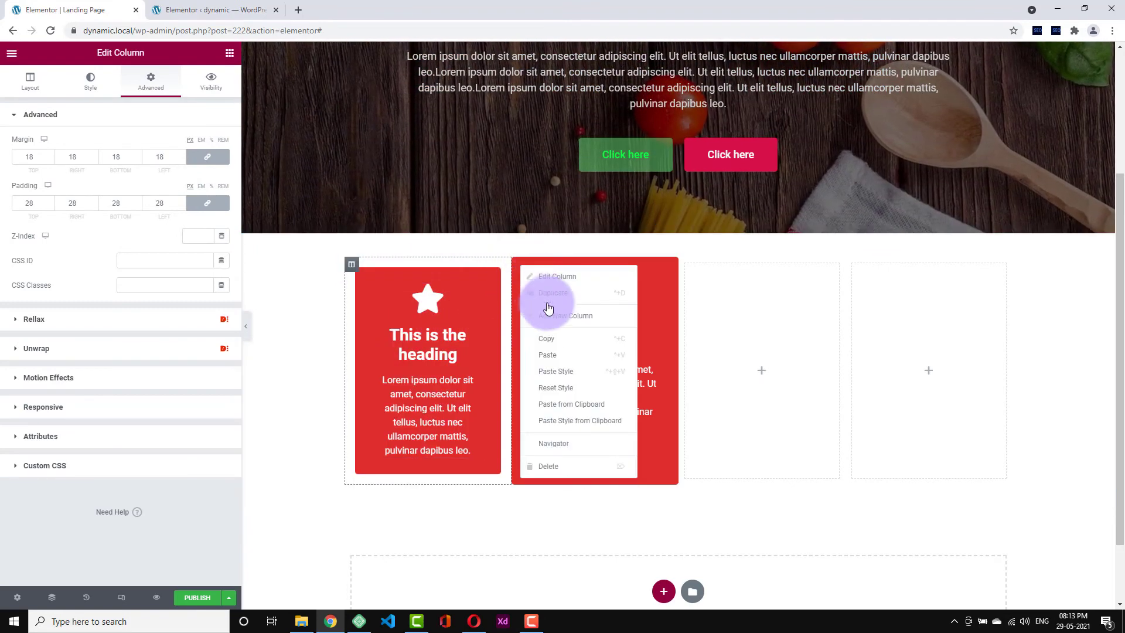
left_click(560, 371)
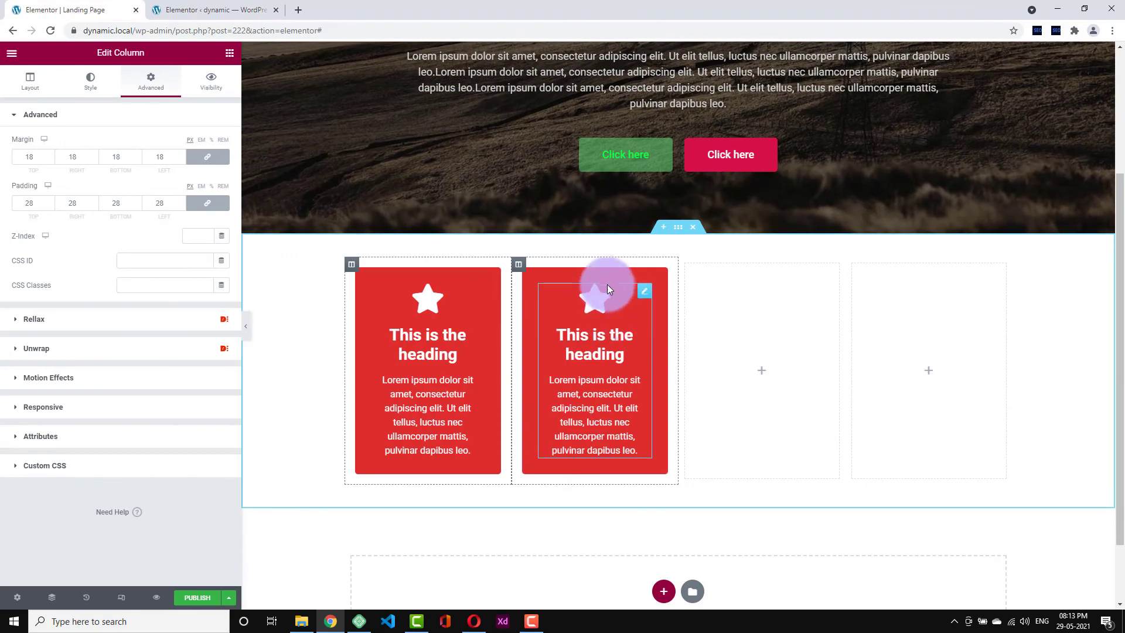
right_click(528, 268)
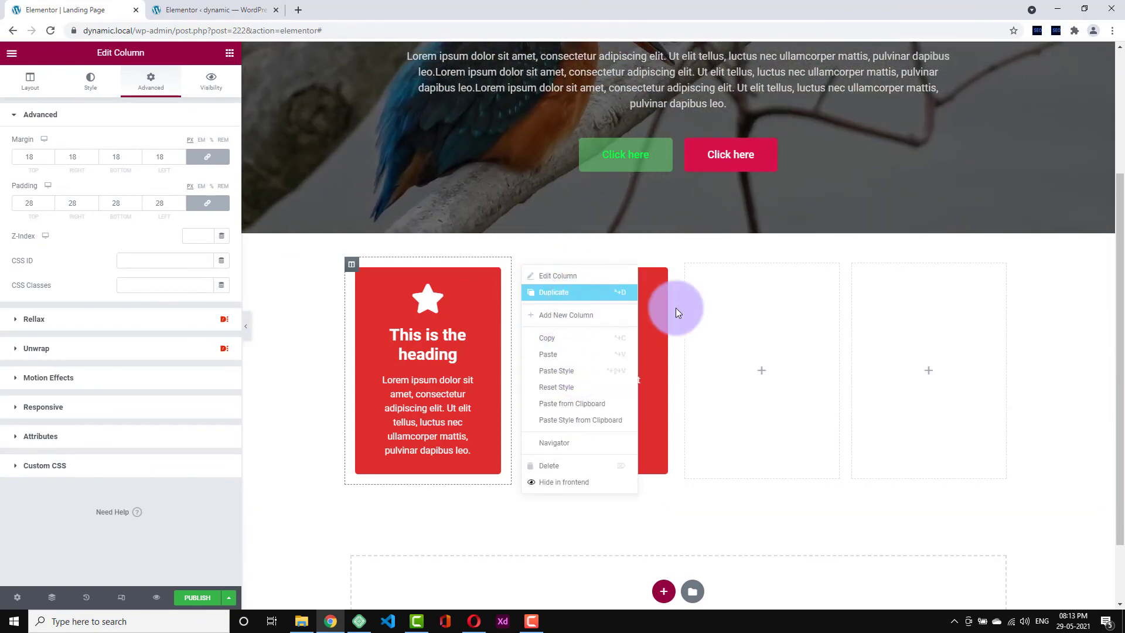
key("ctrl+d")
- Delete the two empty leftover columns and preview the three cards full-width
right_click(753, 270)
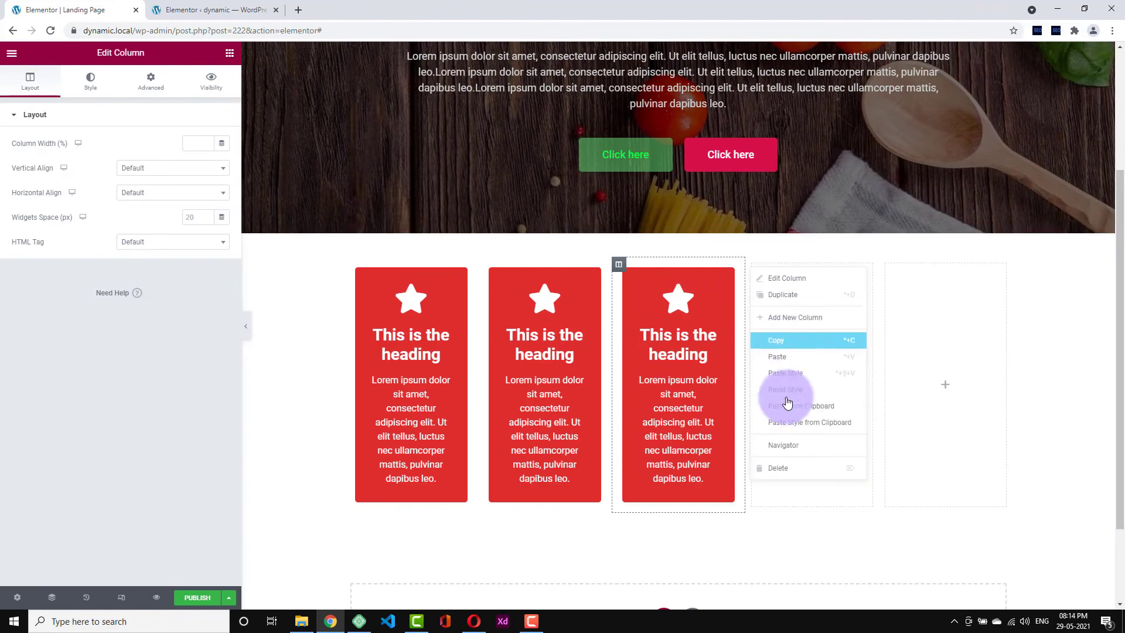
left_click(786, 466)
scroll(854, 291, "up", 1)
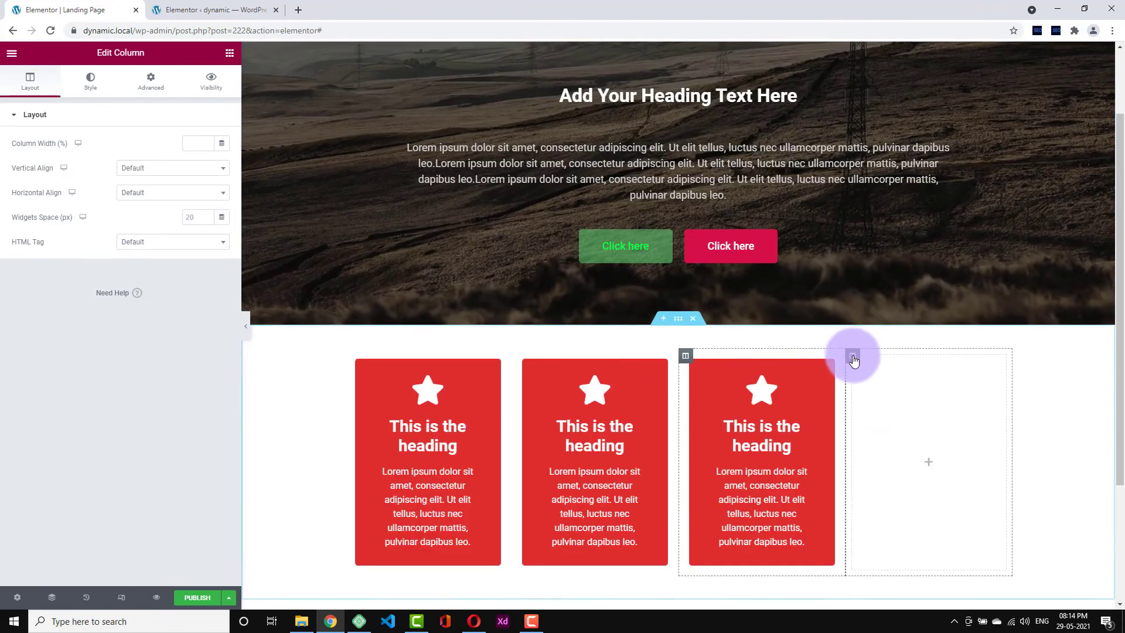
right_click(853, 359)
left_click(882, 556)
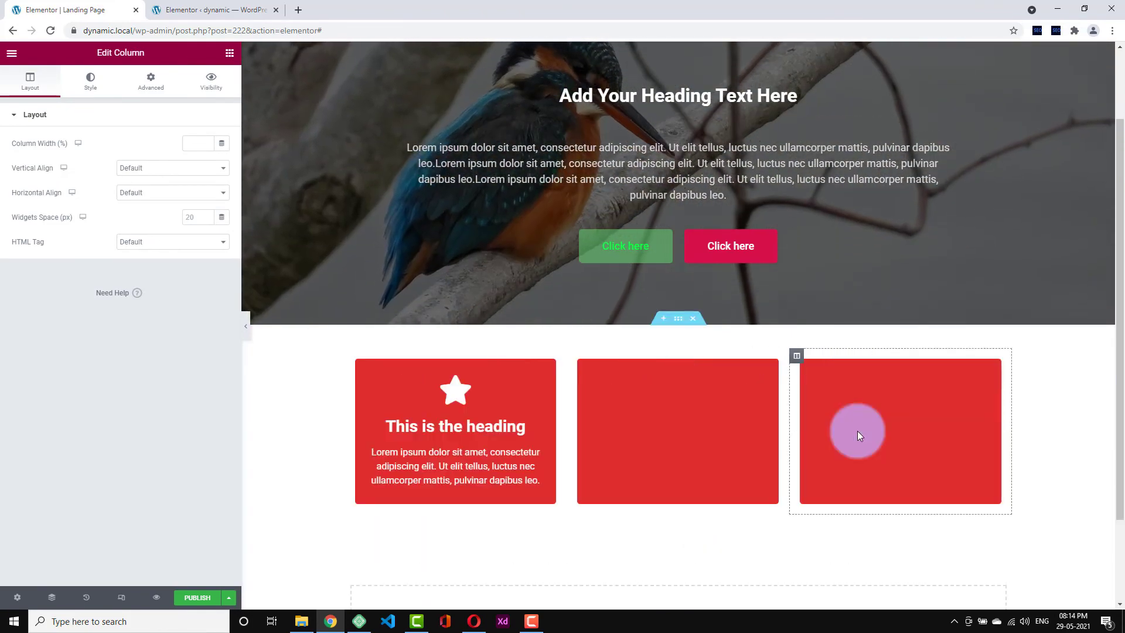
left_click(244, 331)
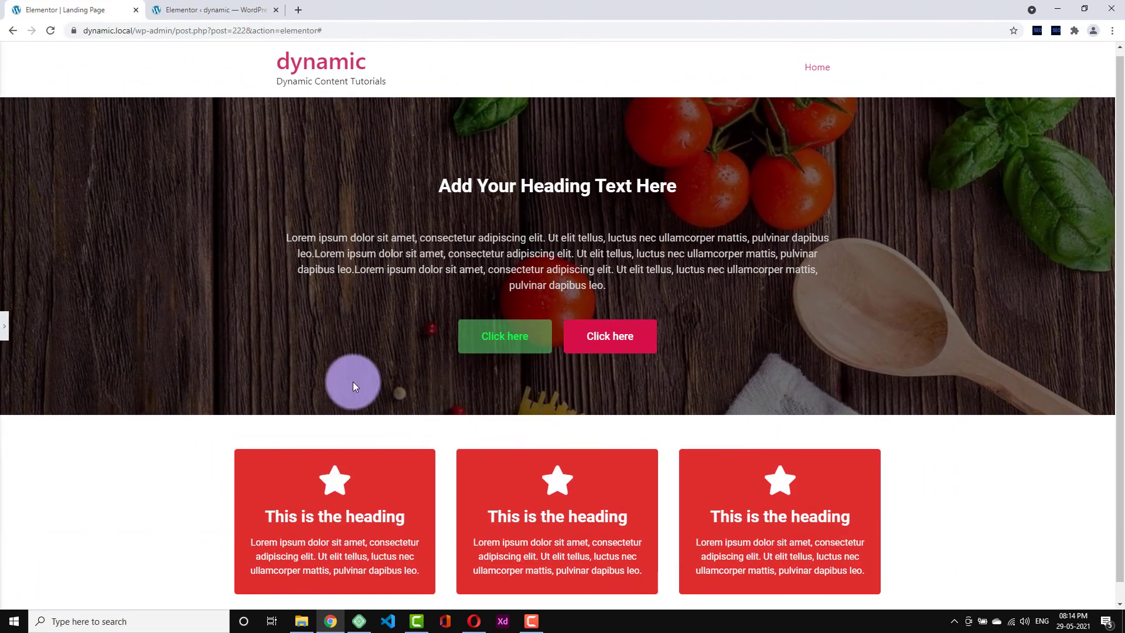
- Search widgets for 'form' and add a Form widget below the three cards
left_click(5, 326)
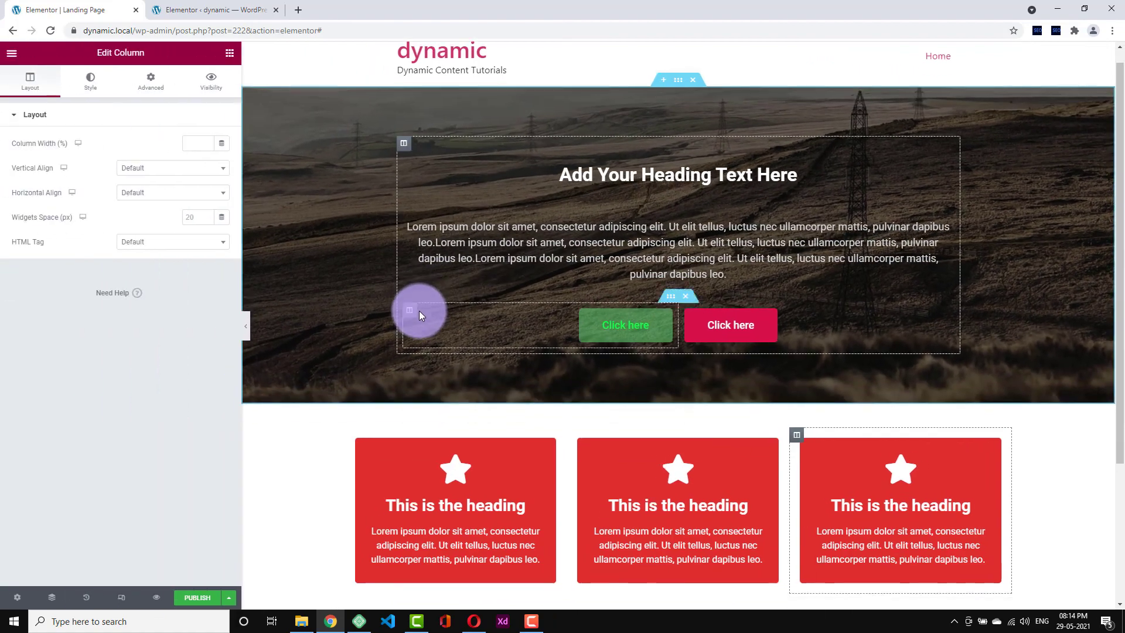
scroll(420, 315, "down", 3)
left_click(229, 53)
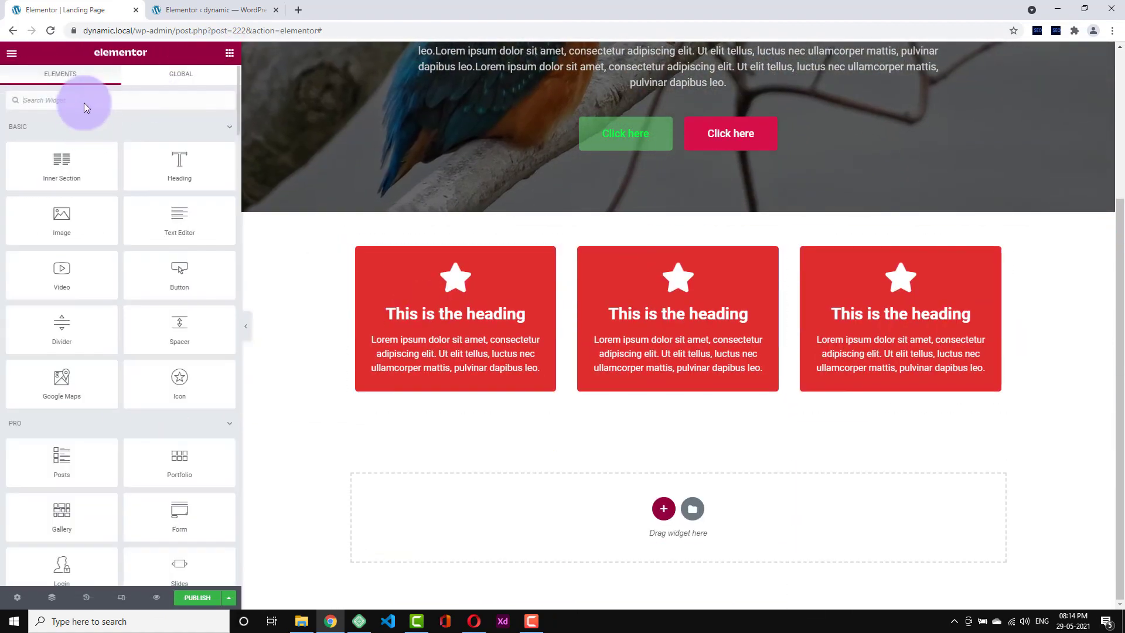
type("form")
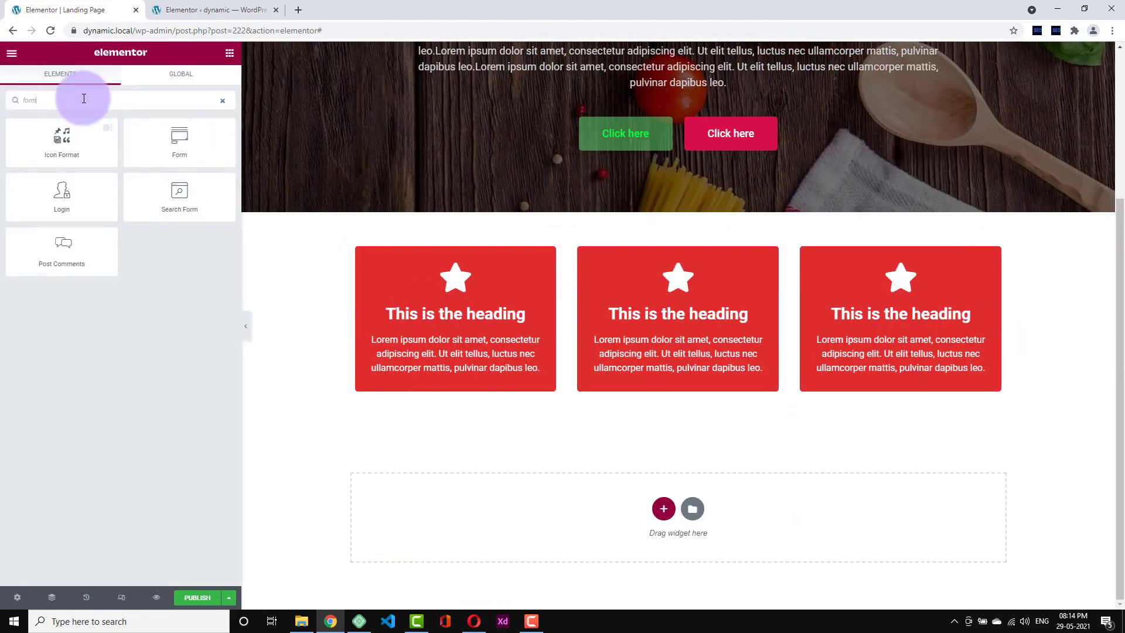
left_click_drag(173, 136, 750, 398)
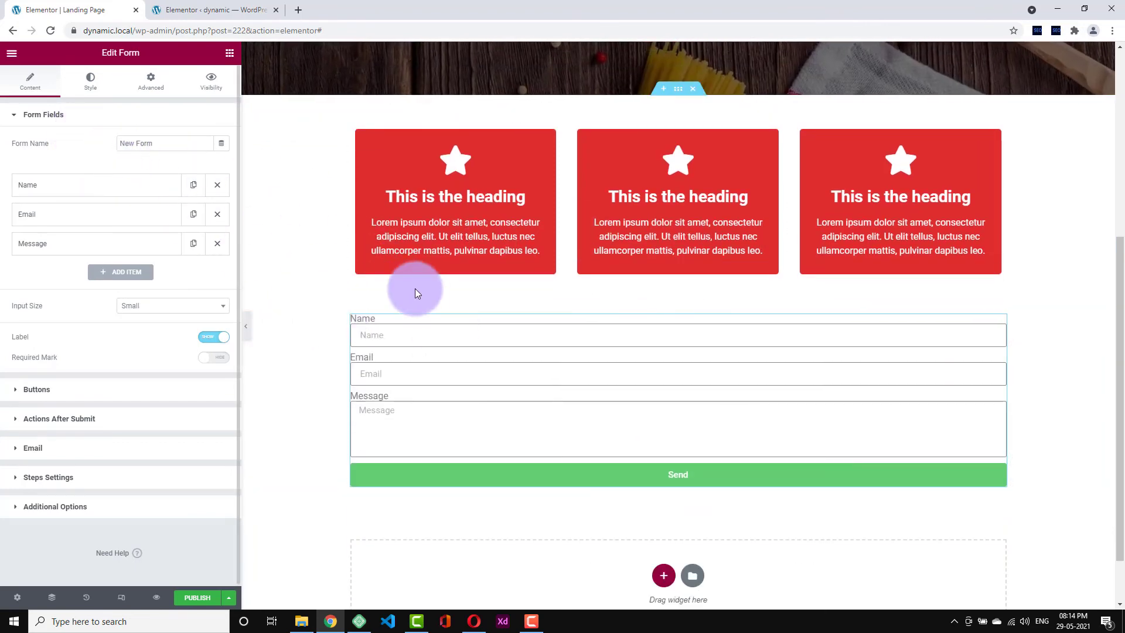
- Review the form's Name field settings and switch the field labels off
left_click(158, 145)
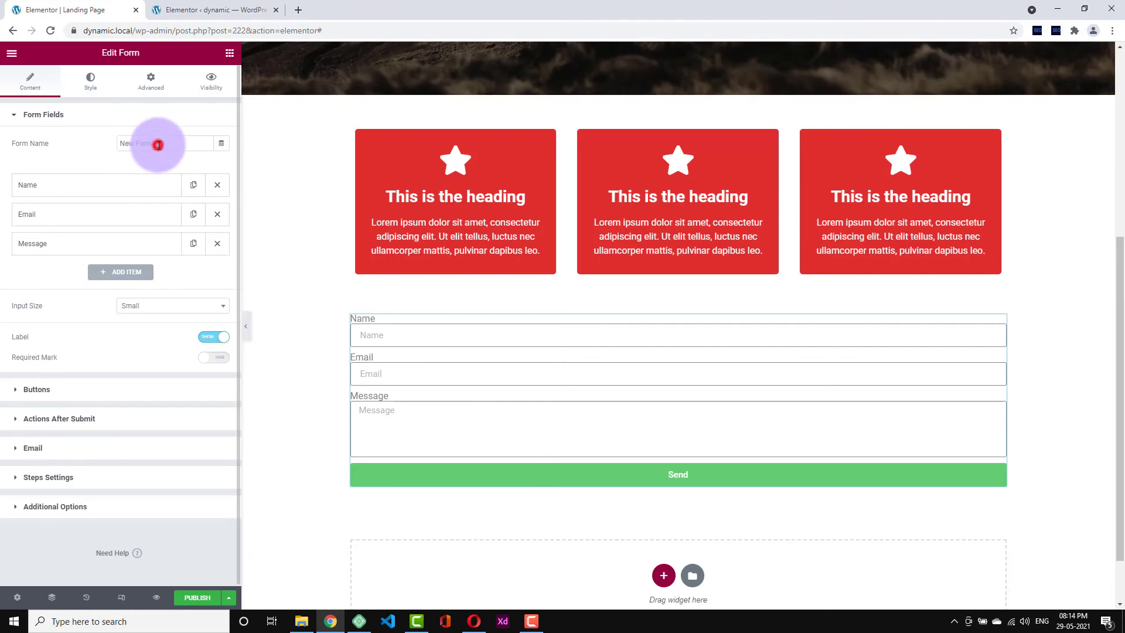
left_click(96, 149)
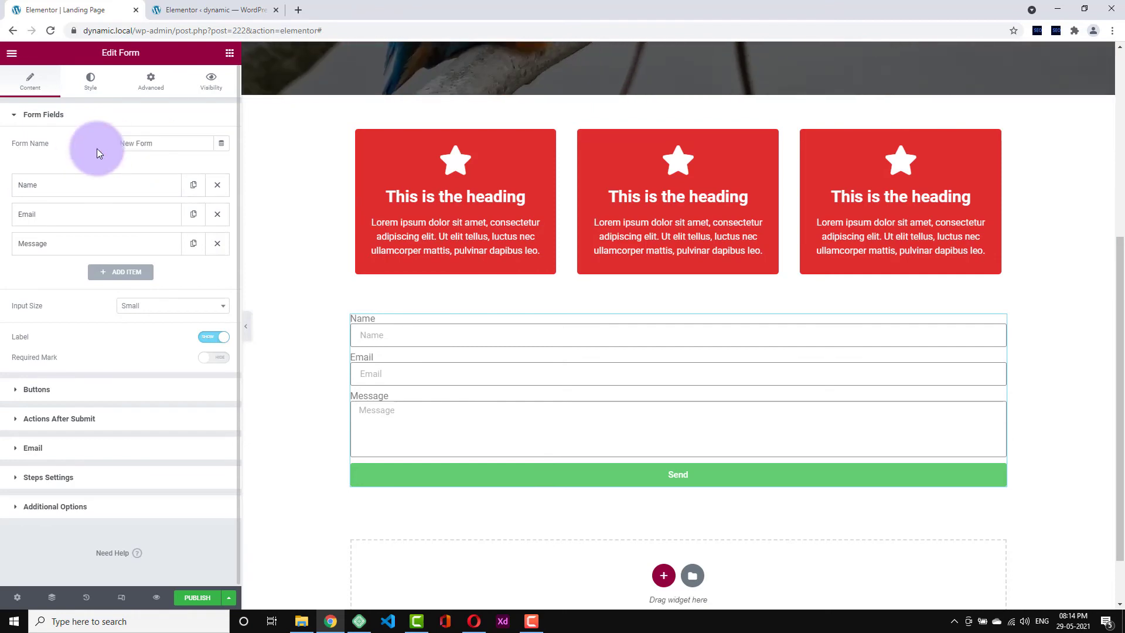
left_click(57, 186)
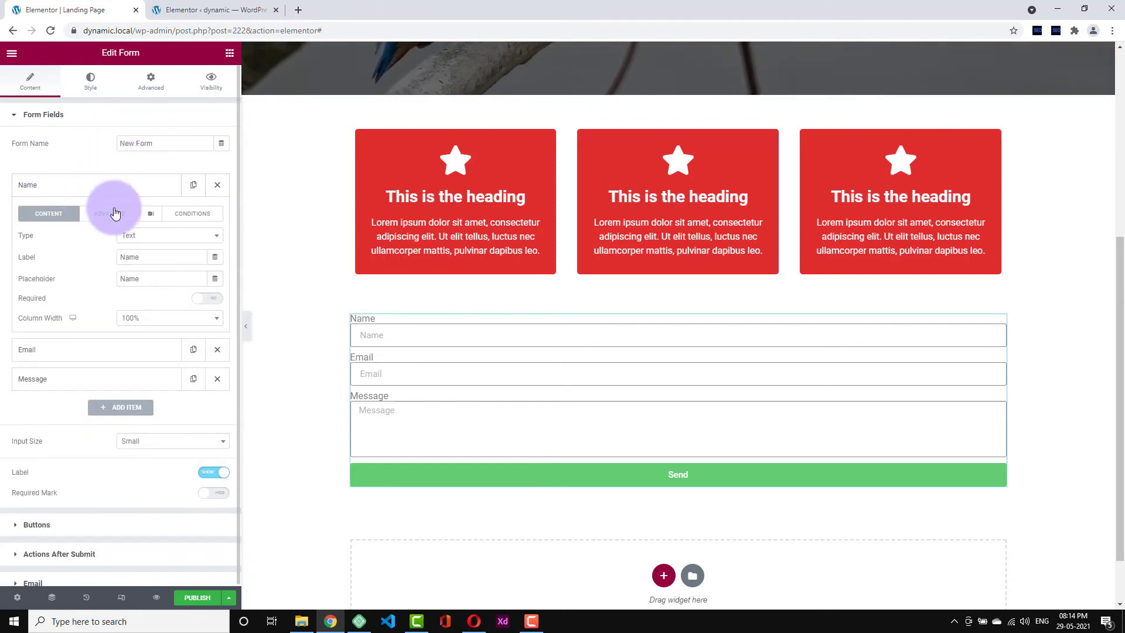
left_click(105, 186)
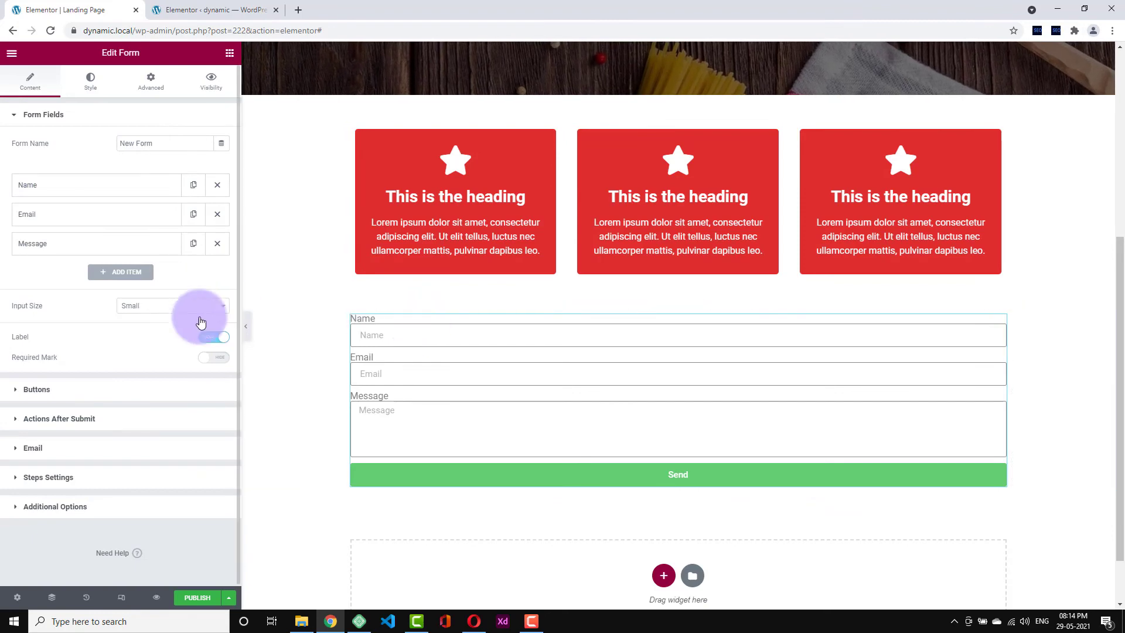
left_click(210, 335)
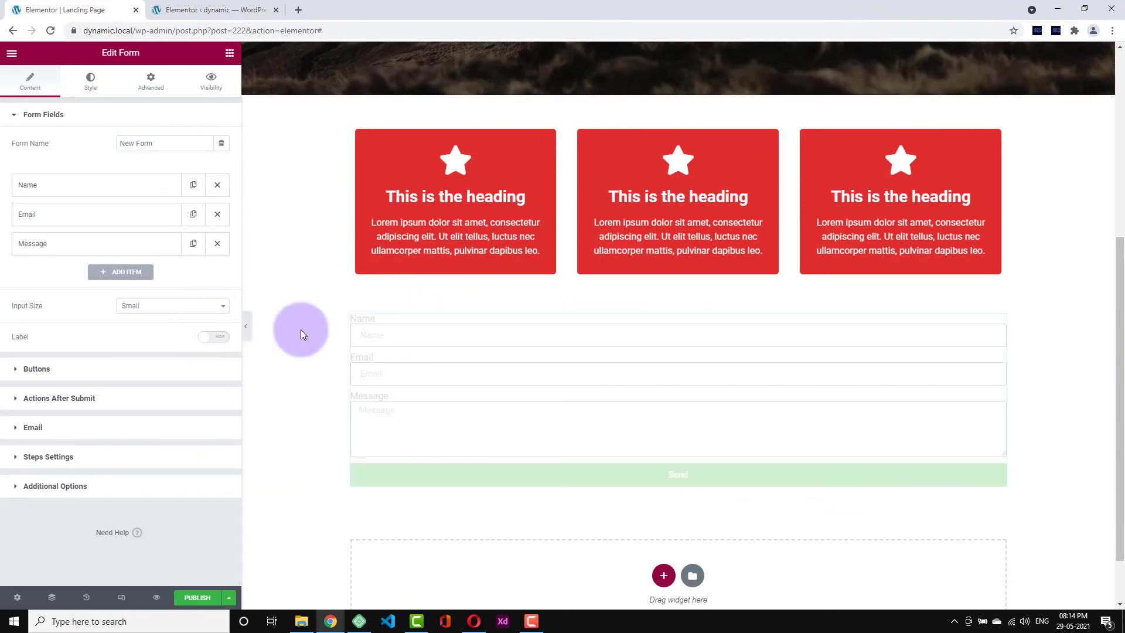
- Give the form section 40 px top and bottom padding
left_click(679, 312)
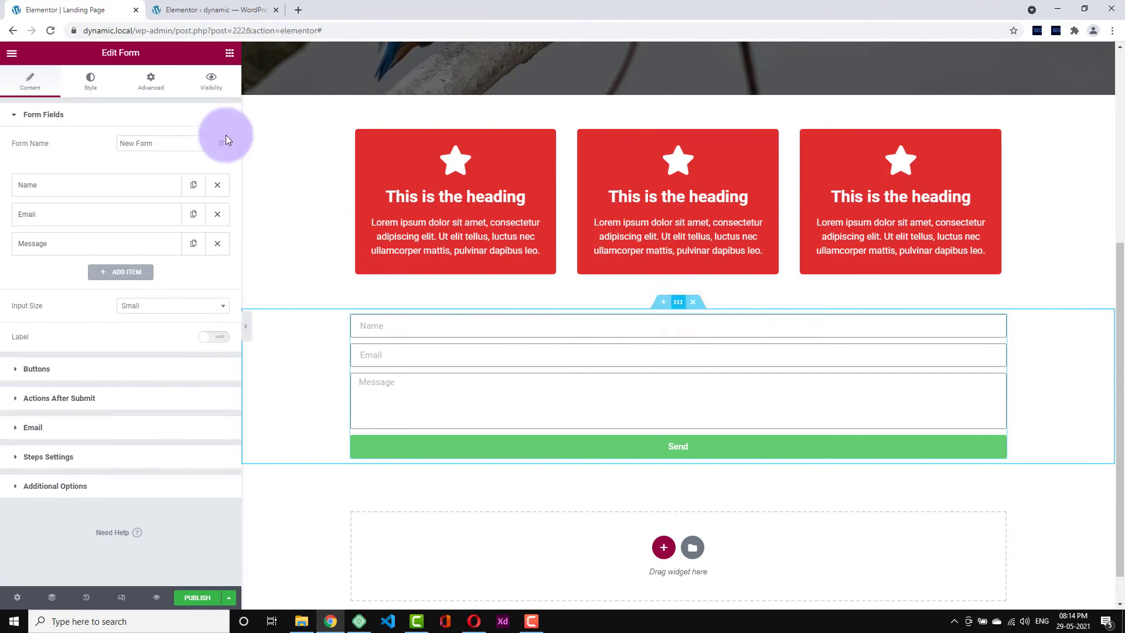
left_click(144, 71)
left_click(207, 202)
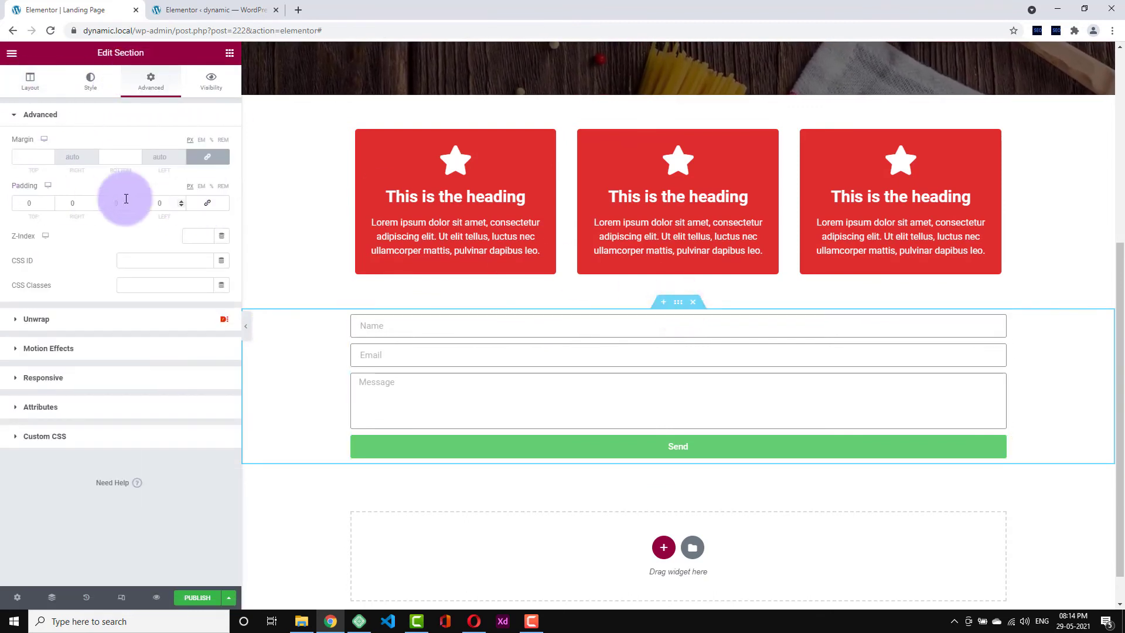
left_click(26, 203)
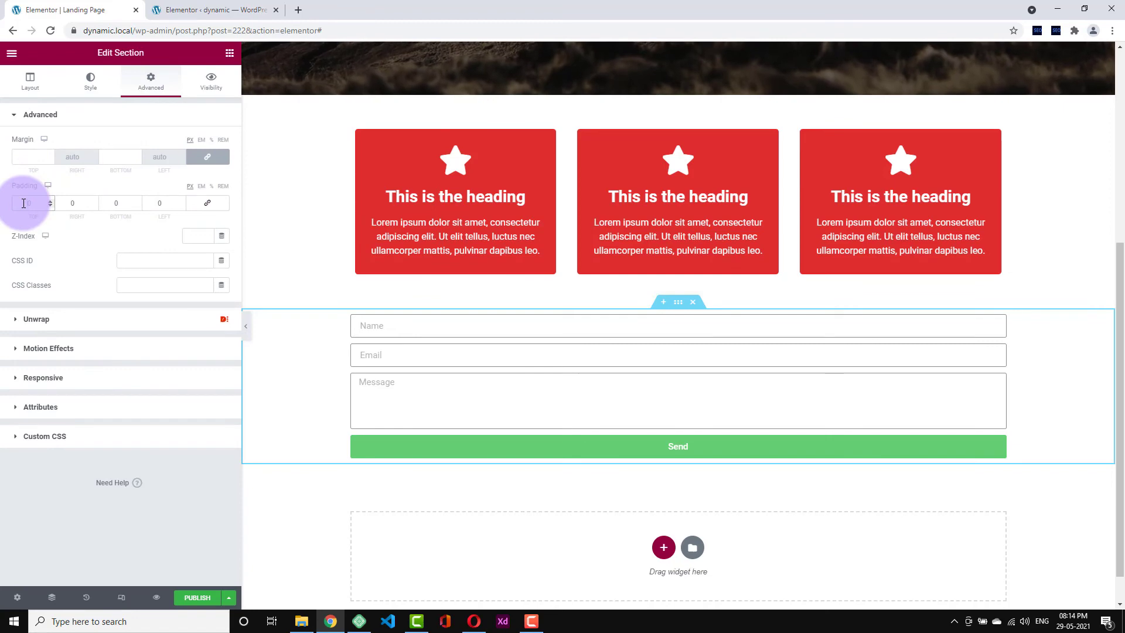
type("40")
left_click(116, 203)
type("40")
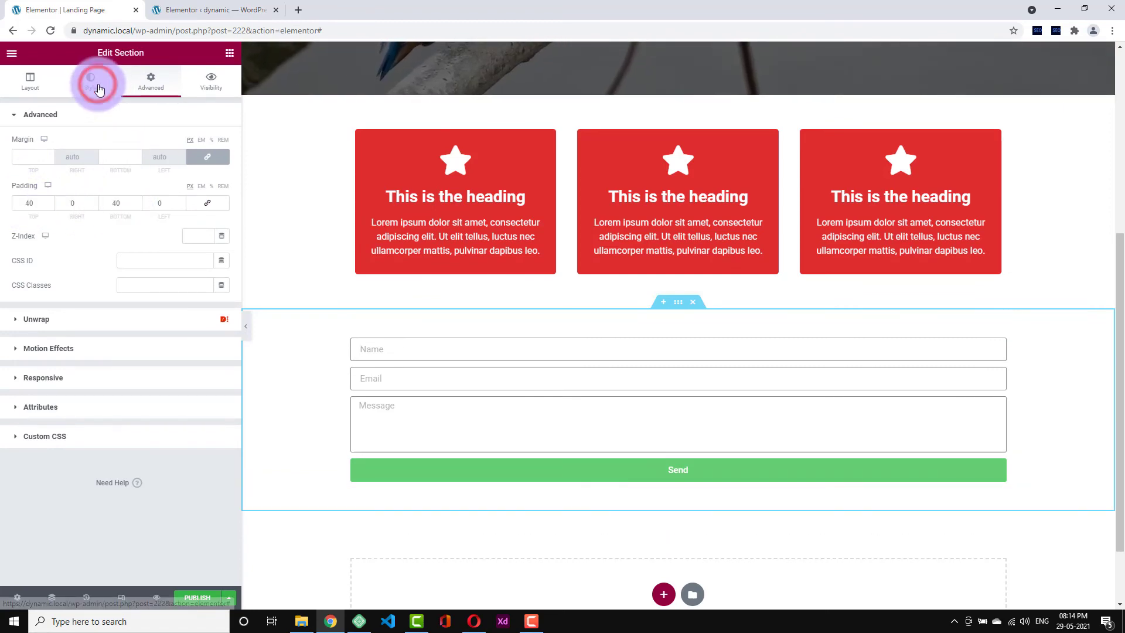
- Set the form section's background to classic light grey #F0F0F0 and preview it
left_click(99, 88)
left_click(174, 169)
left_click(221, 192)
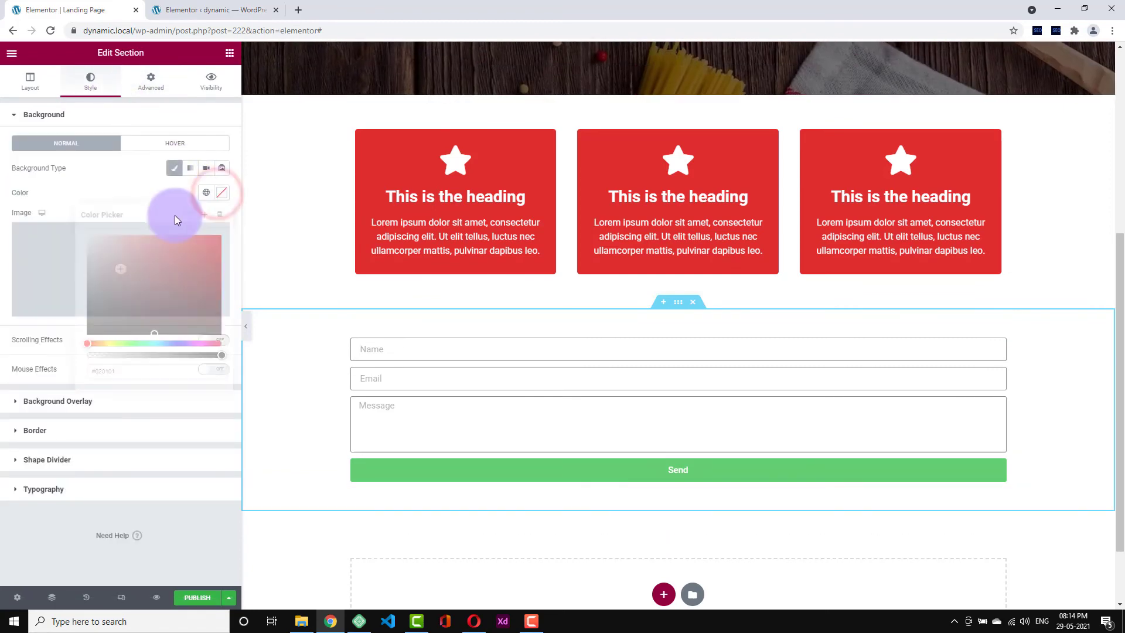
left_click(87, 237)
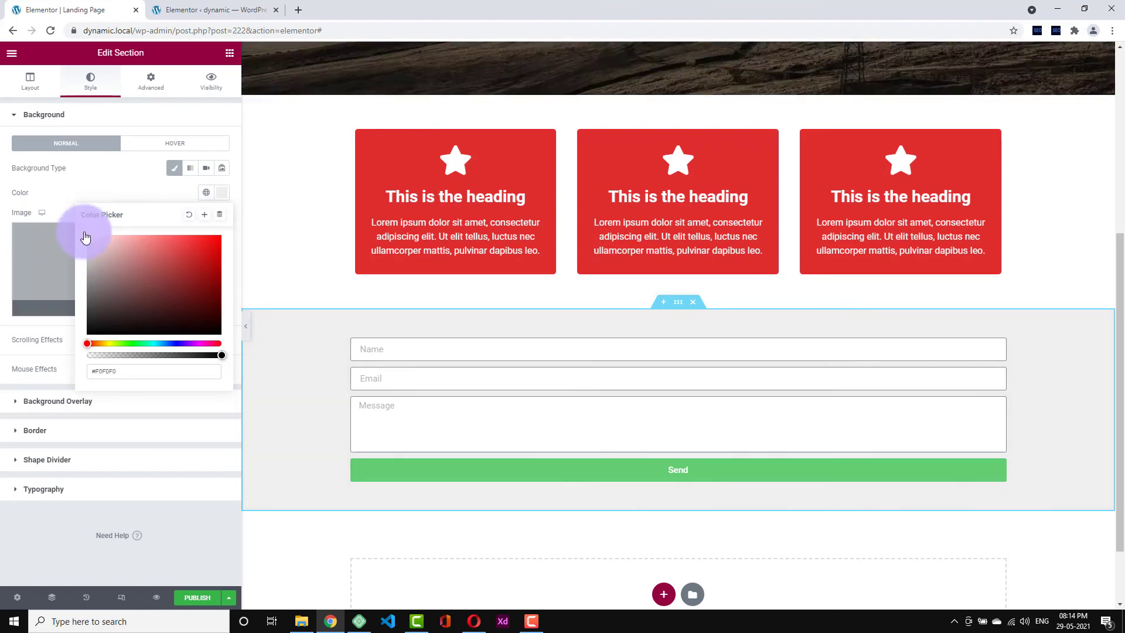
left_click(124, 186)
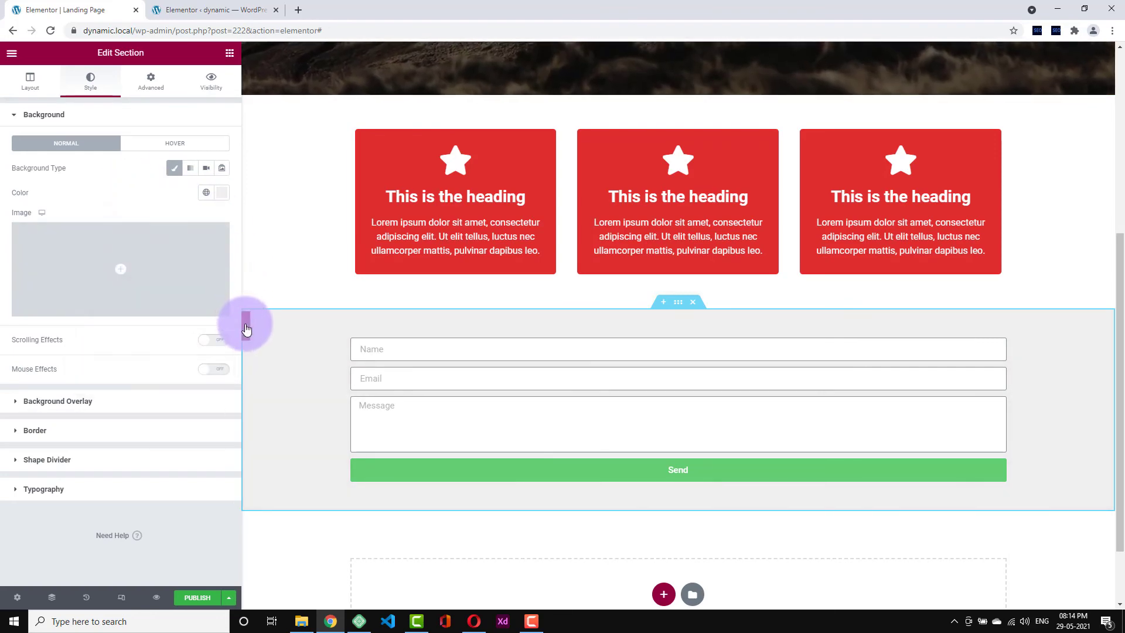
left_click(246, 327)
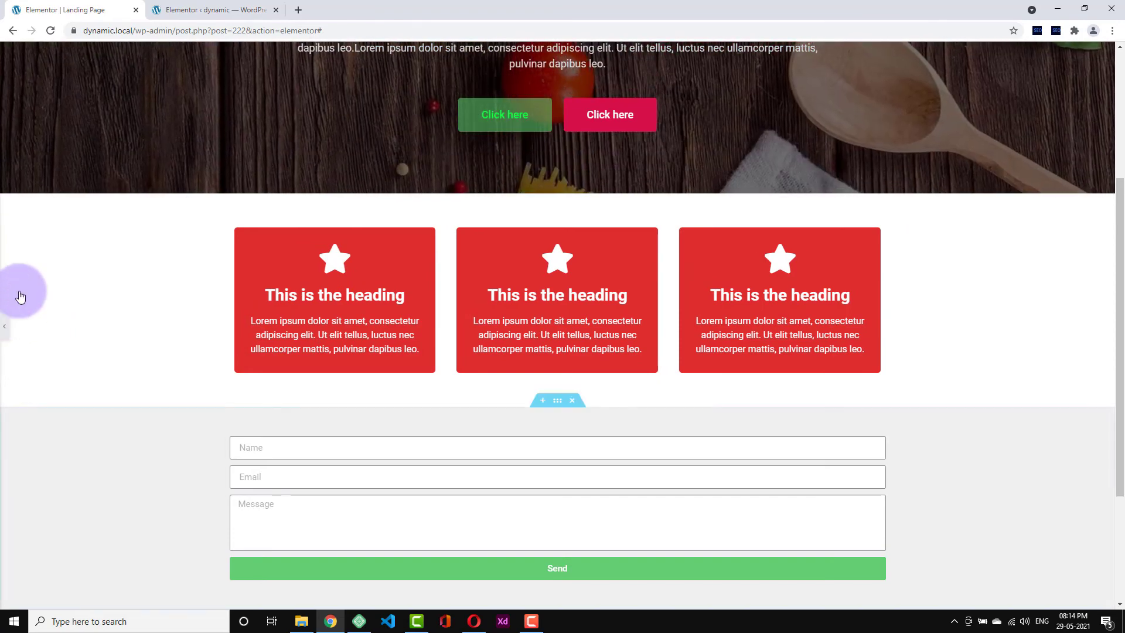
- Narrow the form section's boxed content width to 539
left_click(5, 327)
left_click(527, 483)
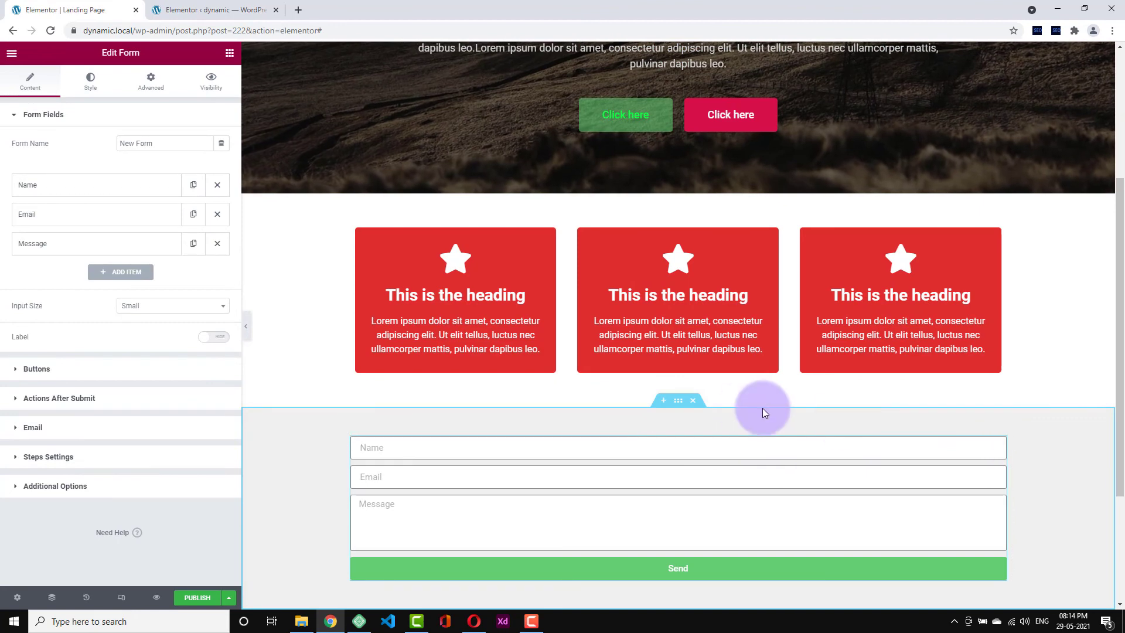
left_click(686, 404)
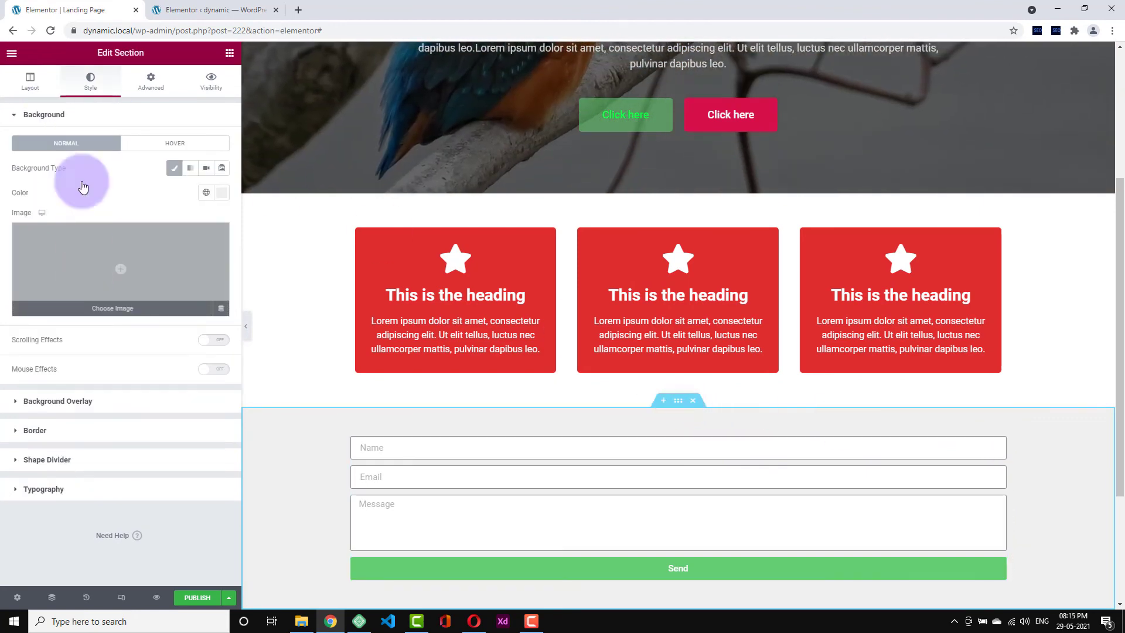
left_click(40, 92)
left_click_drag(109, 171, 17, 171)
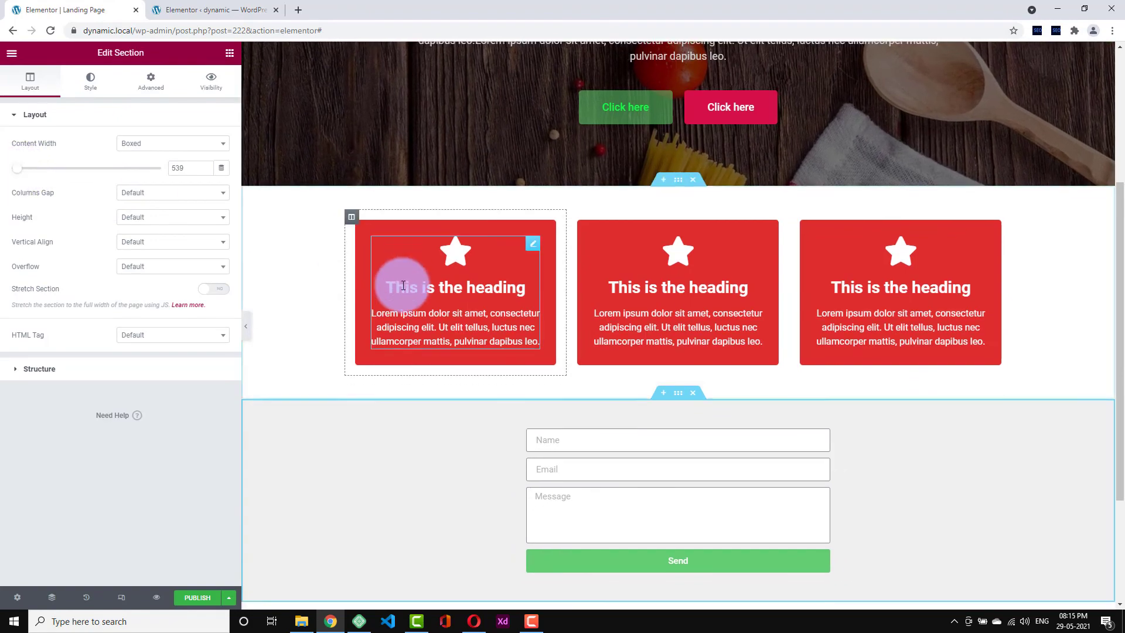
scroll(615, 353, "down", 3)
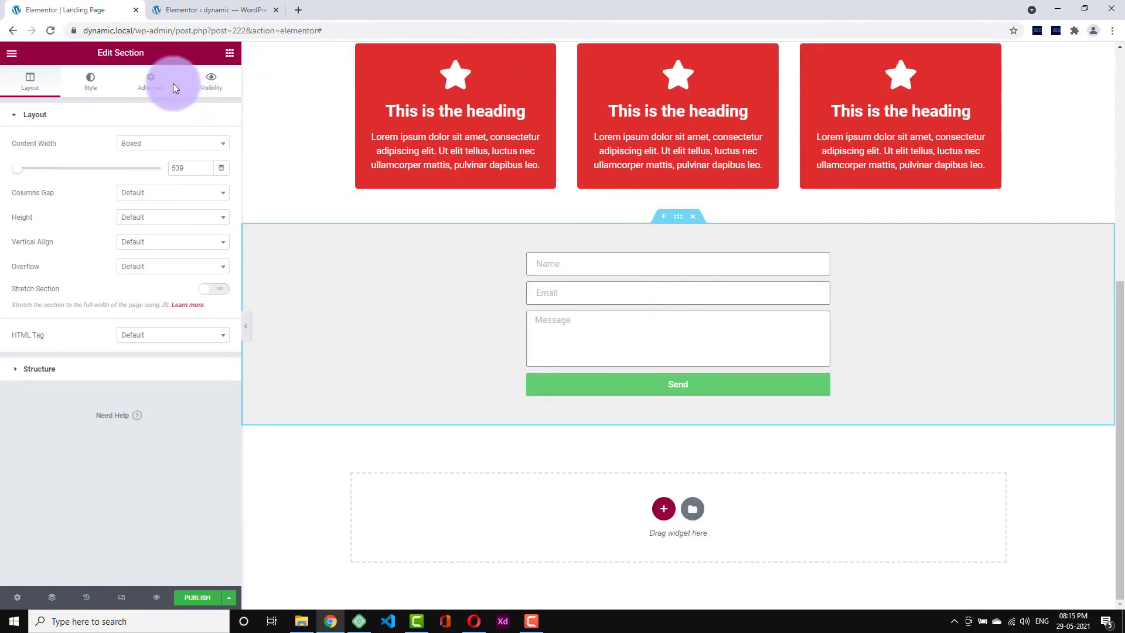
left_click(229, 52)
- Add a centred 'Book Service Now!' H2 heading above the form in dark grey #383838
left_click_drag(147, 166, 647, 263)
triple_click(636, 264)
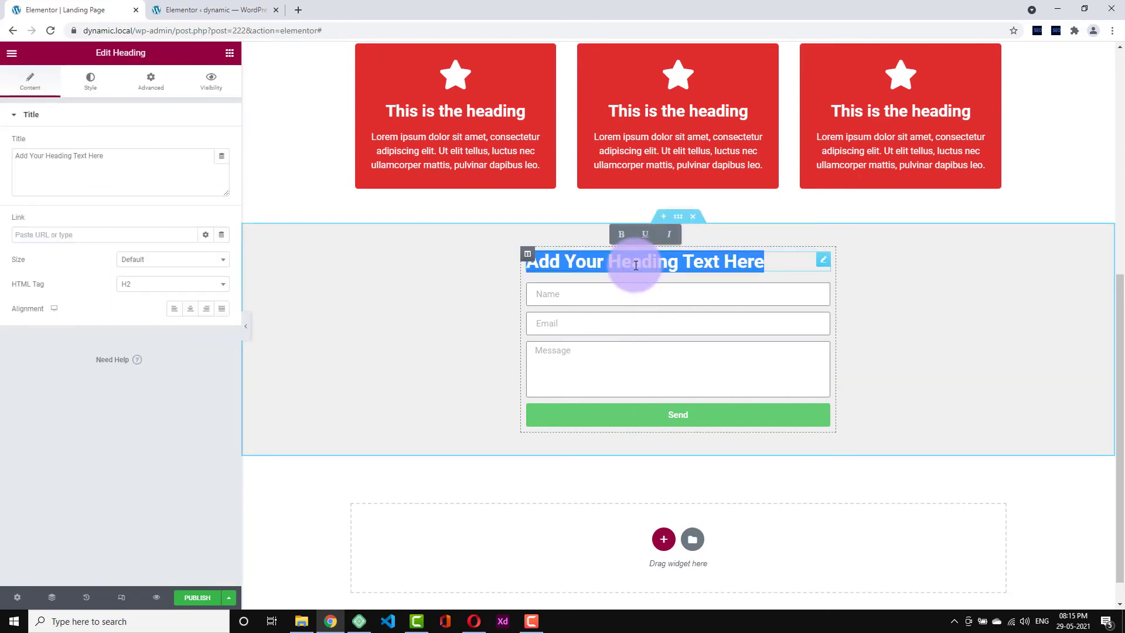
type("Book Service Now!")
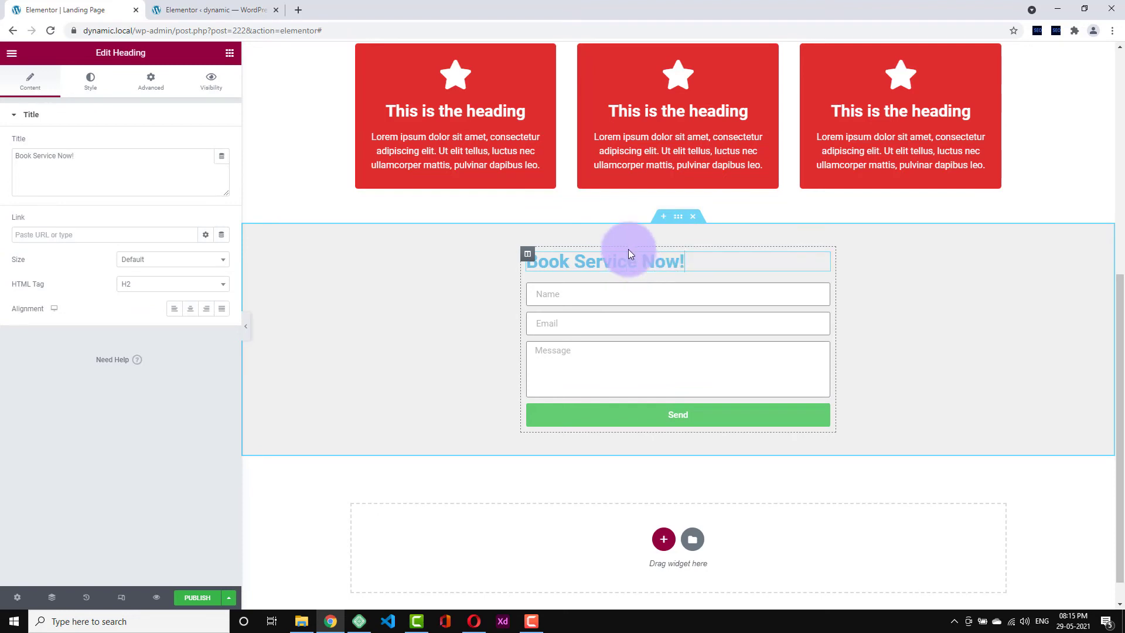
left_click(91, 81)
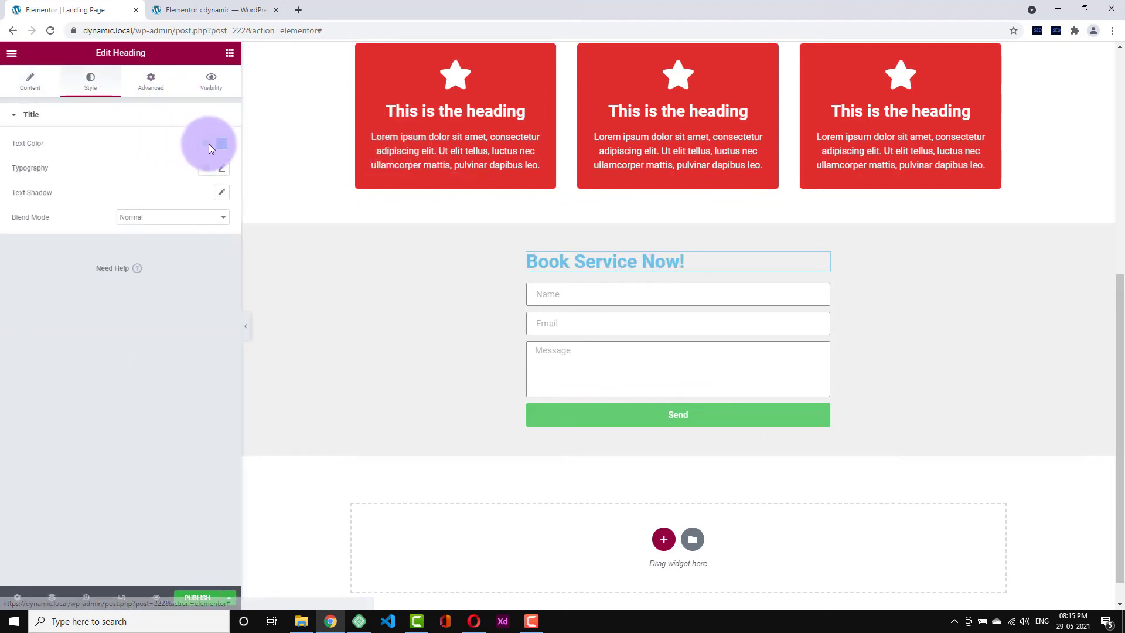
left_click(211, 148)
left_click_drag(151, 188, 38, 264)
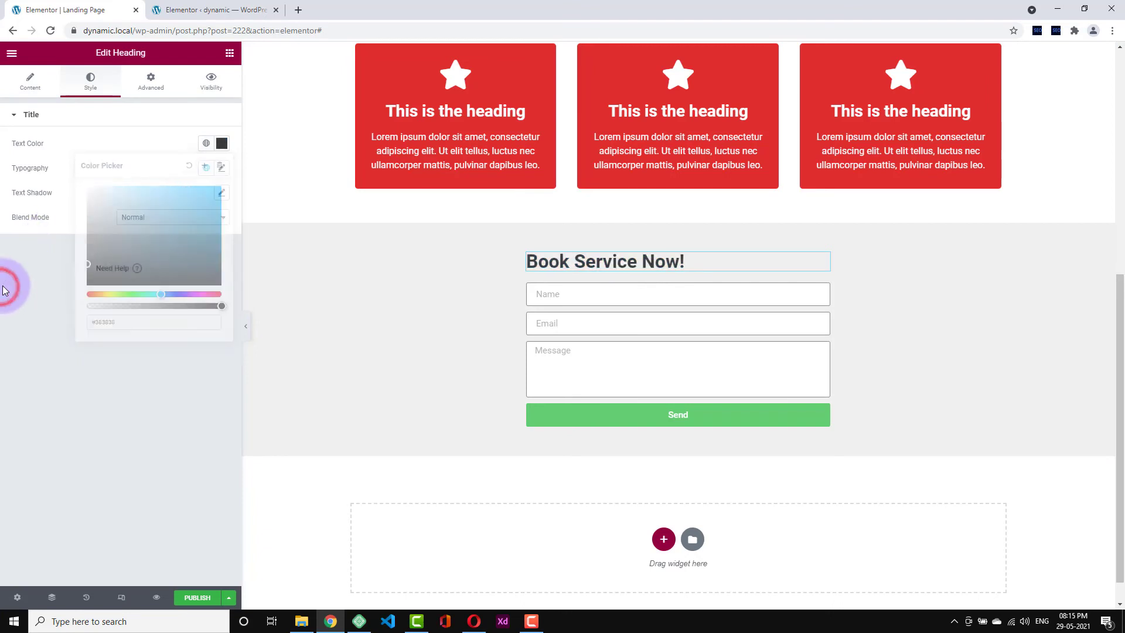
left_click(30, 80)
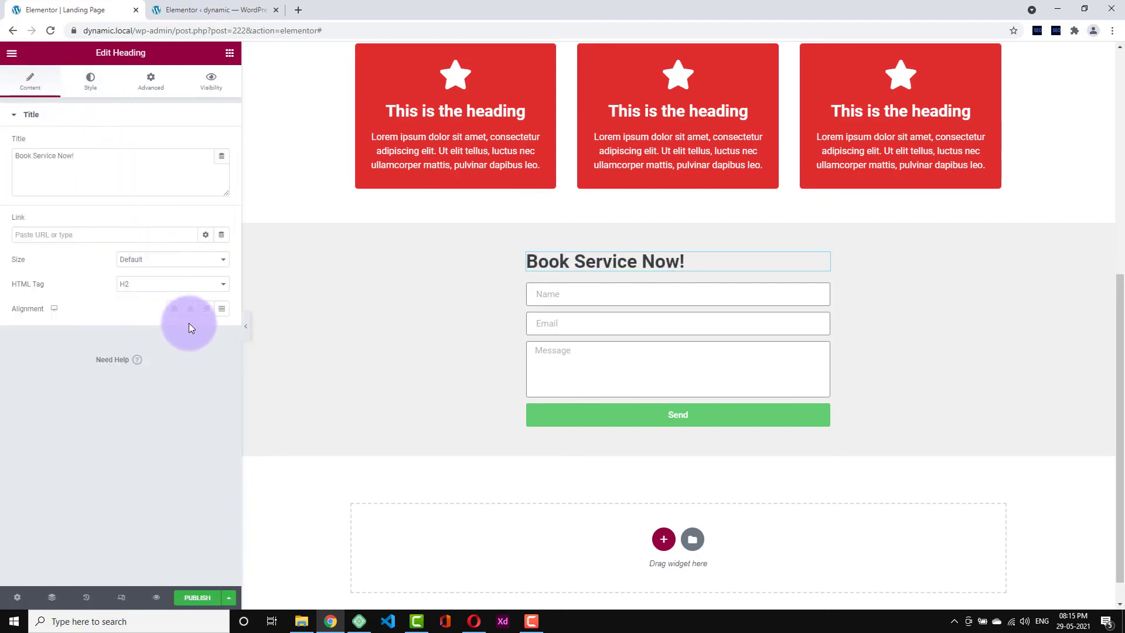
left_click(170, 284)
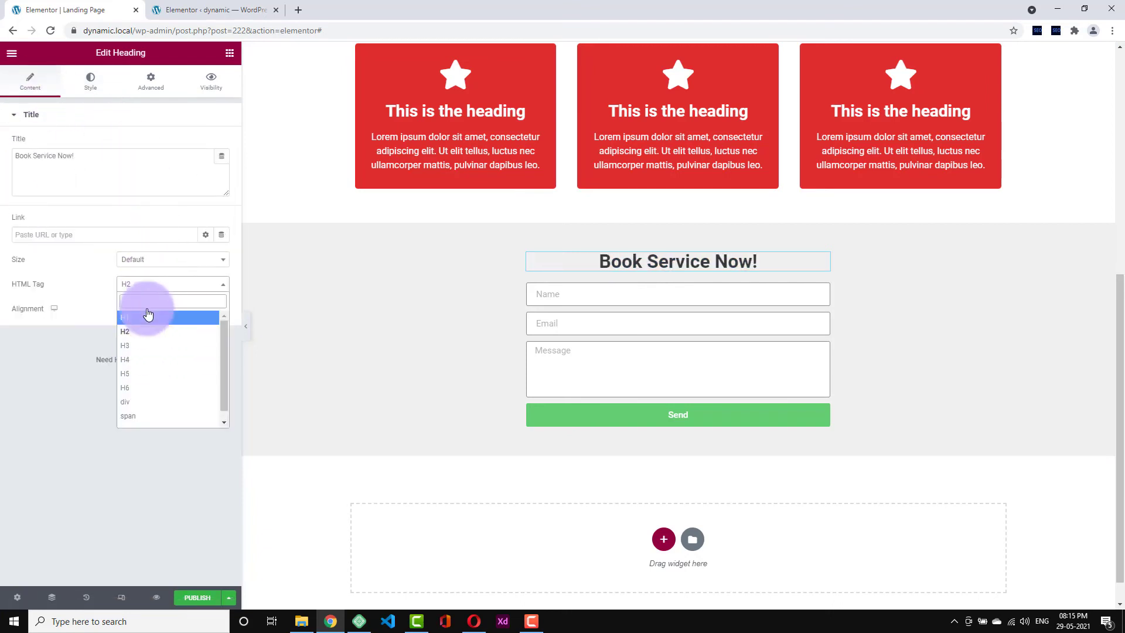
left_click(78, 387)
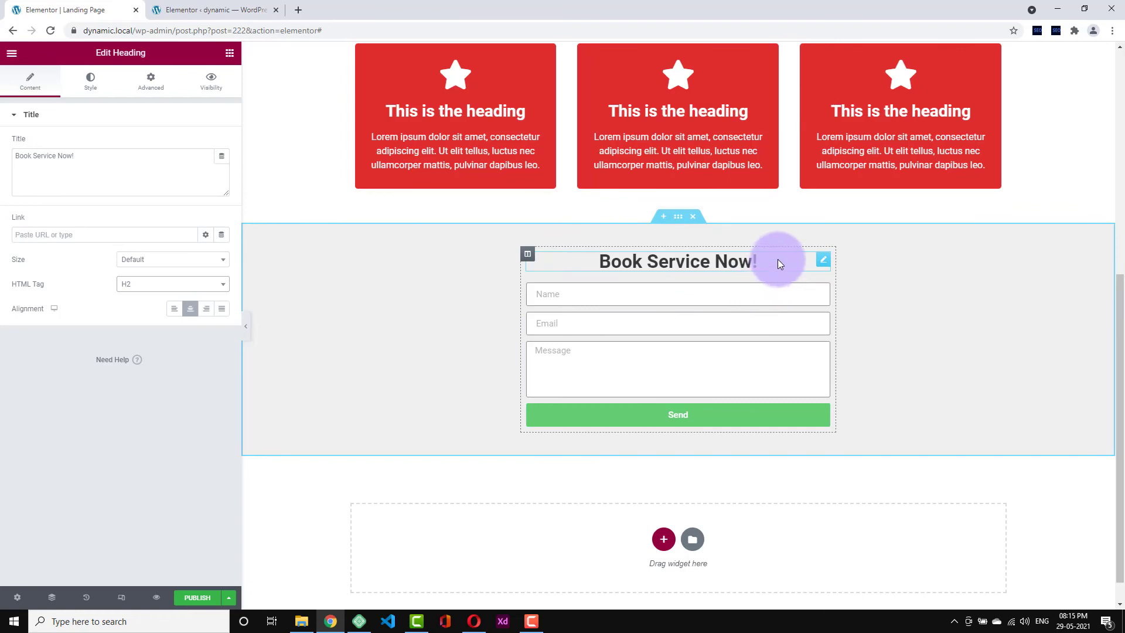
scroll(777, 270, "up", 6)
- Inspect the green 'Click here' button's link Dynamic Tags, leaving the link as #
left_click(615, 338)
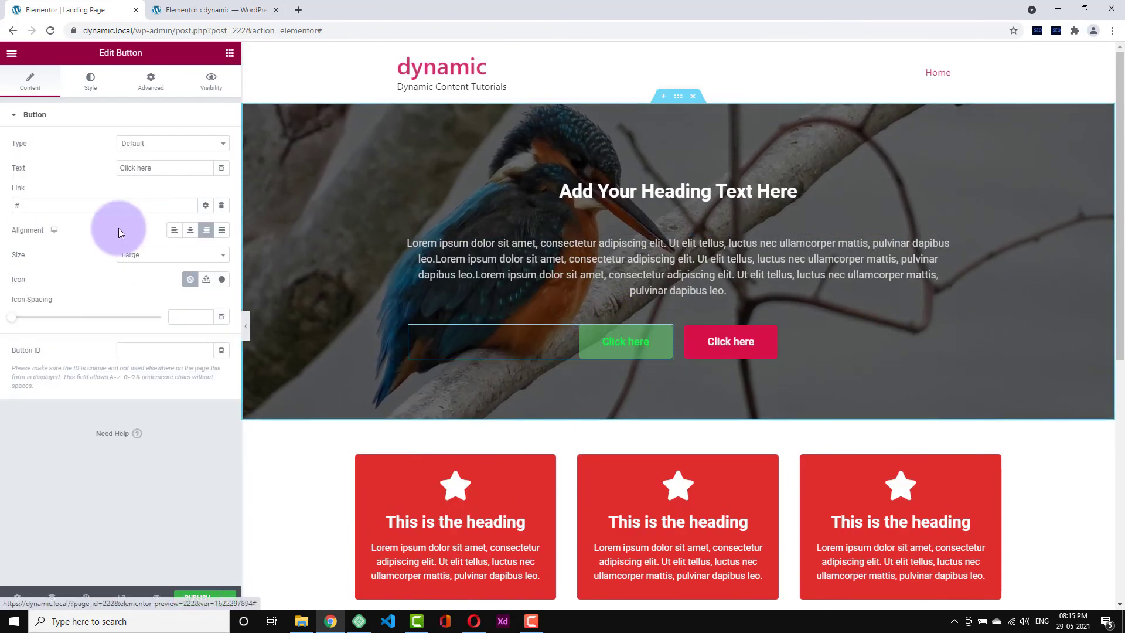
left_click(226, 208)
scroll(117, 334, "down", 5)
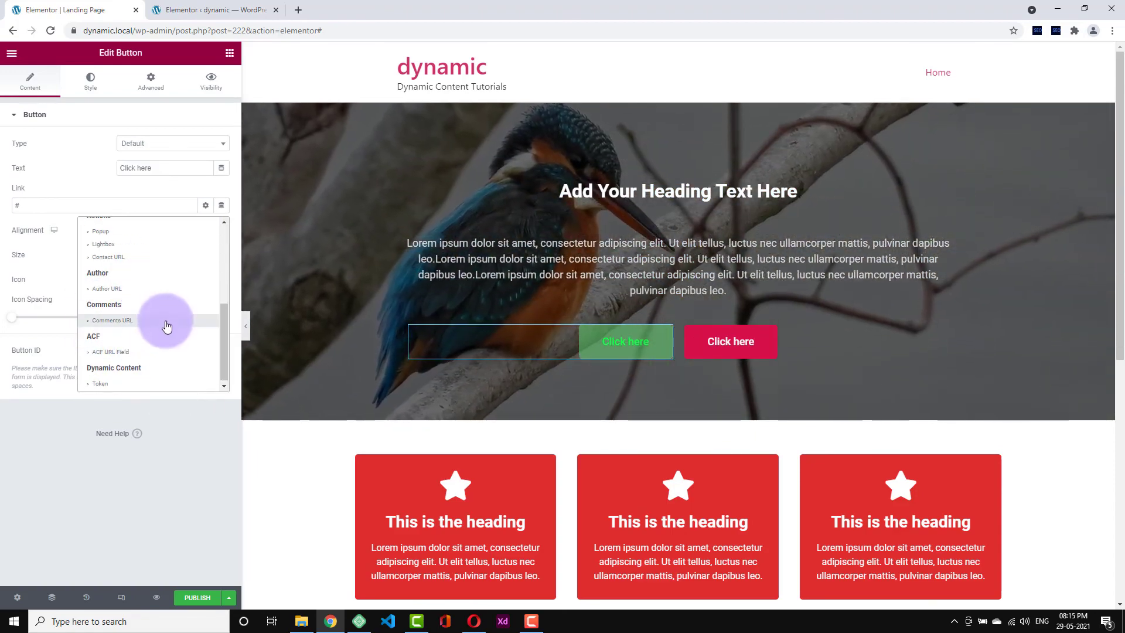
left_click(133, 392)
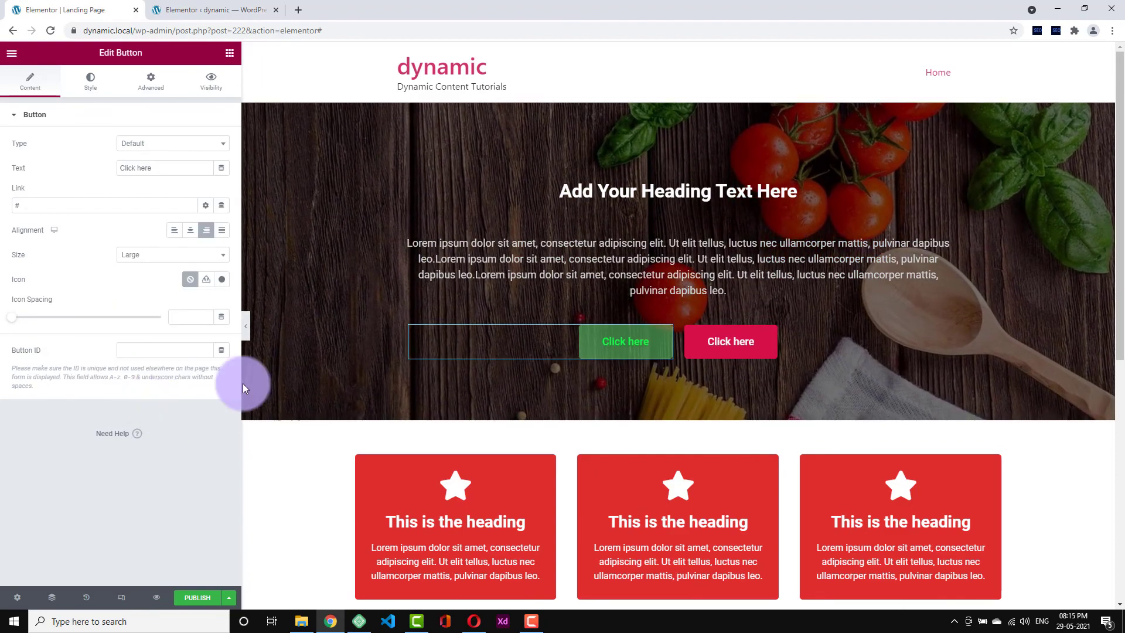
scroll(293, 375, "down", 8)
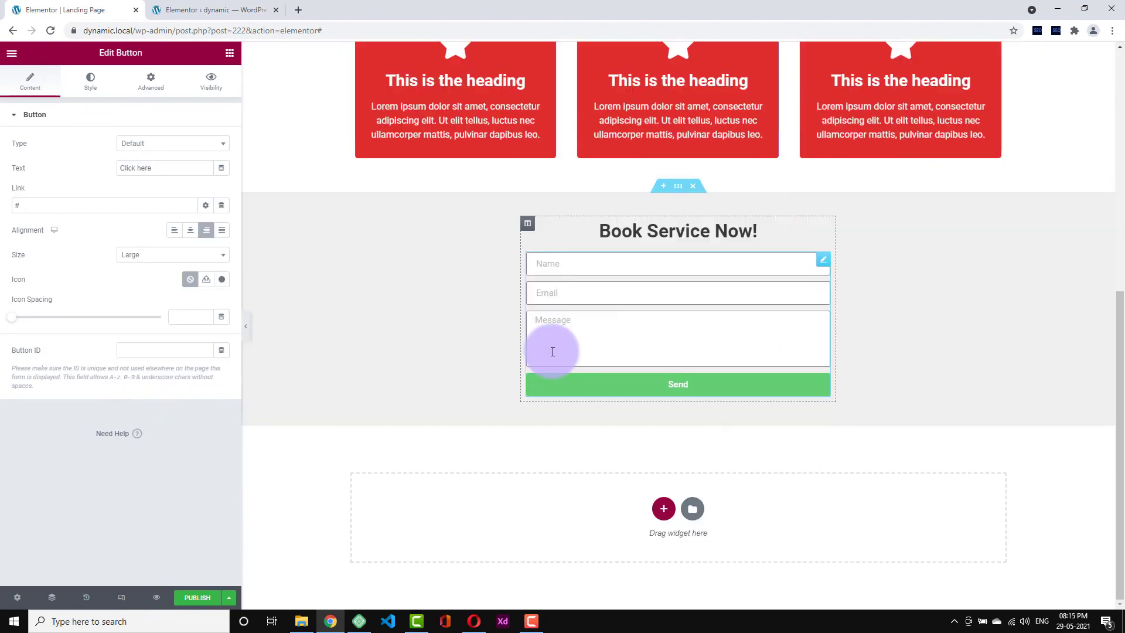
- Show the form's Actions After Submit (Collect Submissions, Email) and select the wp-admin address
left_click(823, 260)
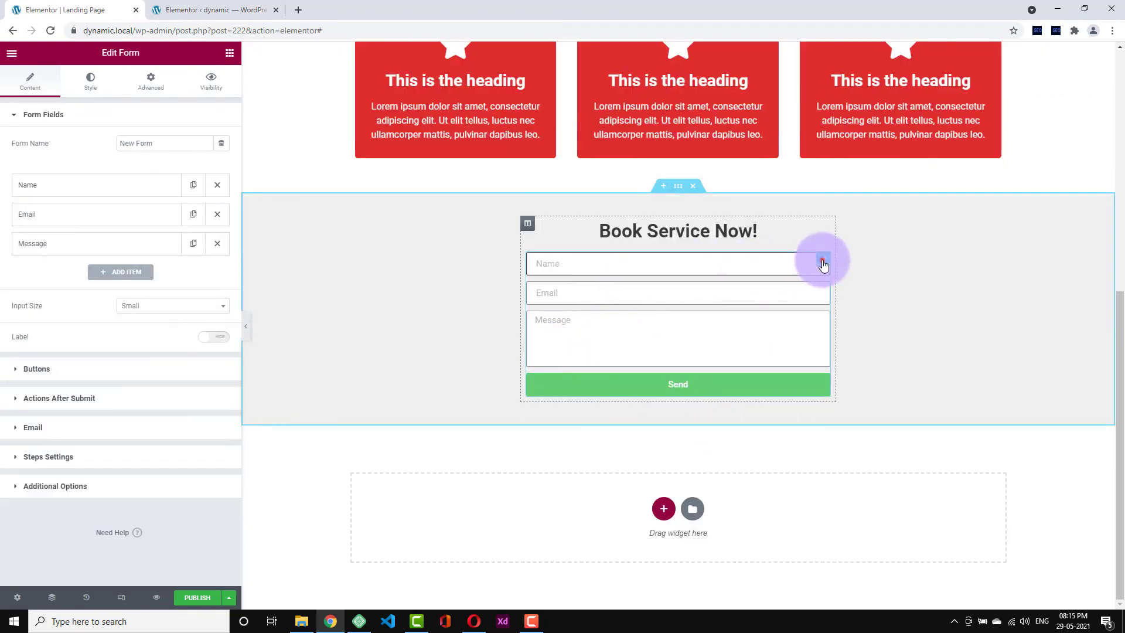
left_click(66, 400)
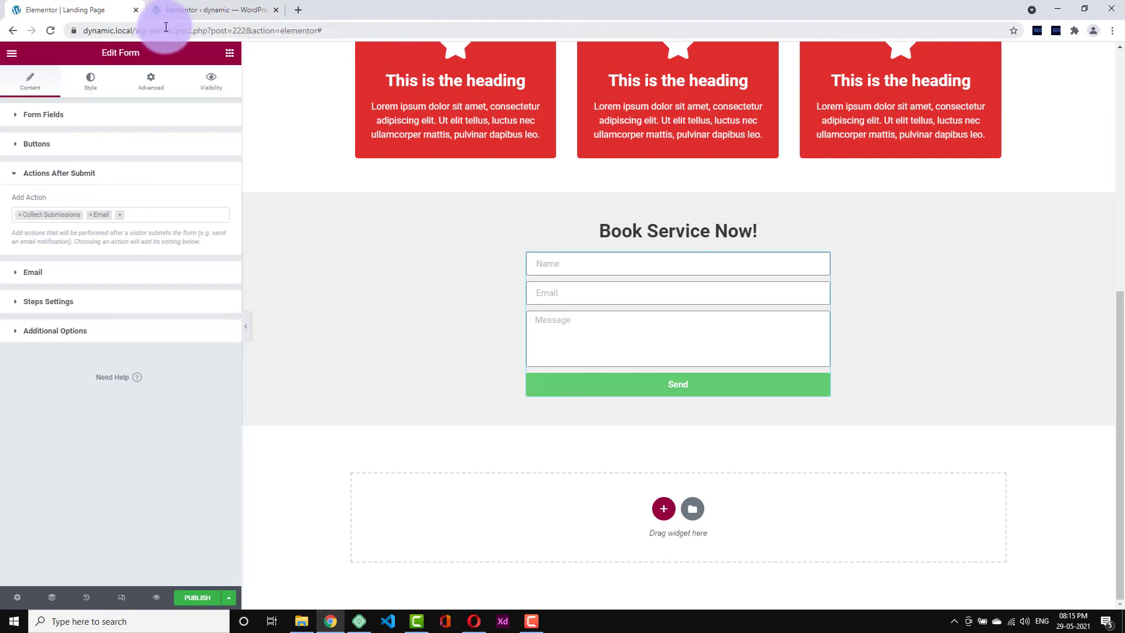
left_click_drag(166, 26, 1, 29)
key("ctrl+c")
right_click(176, 5)
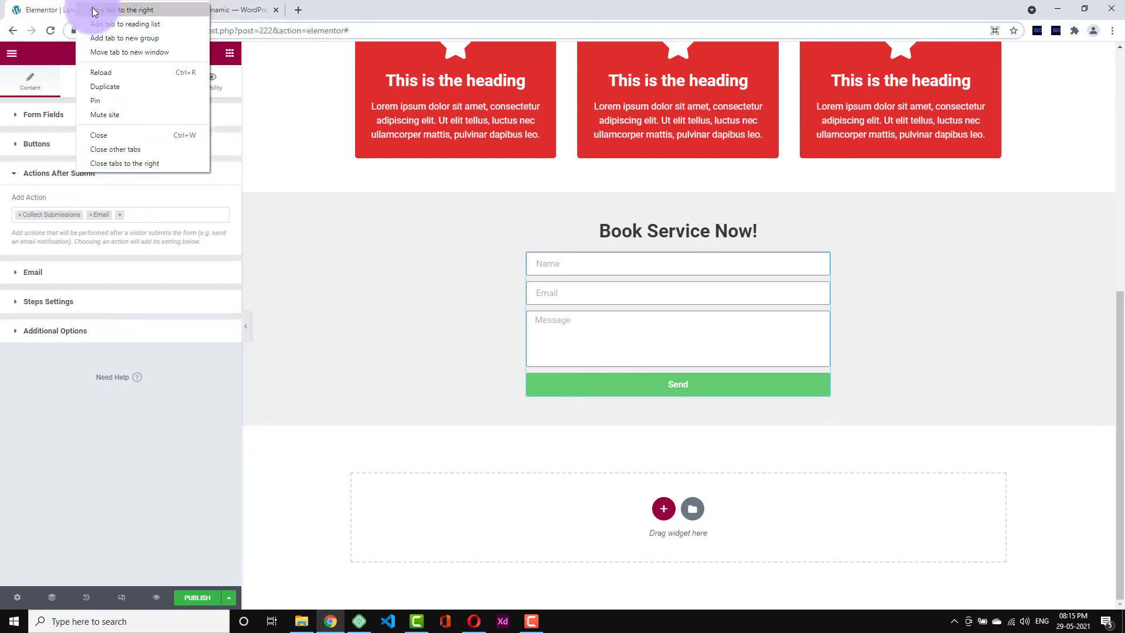
- Open WordPress admin in a new tab, go to Elementor's form Submissions, and return to the editor
left_click(94, 16)
left_click(193, 30)
key("ctrl+v")
key("Return")
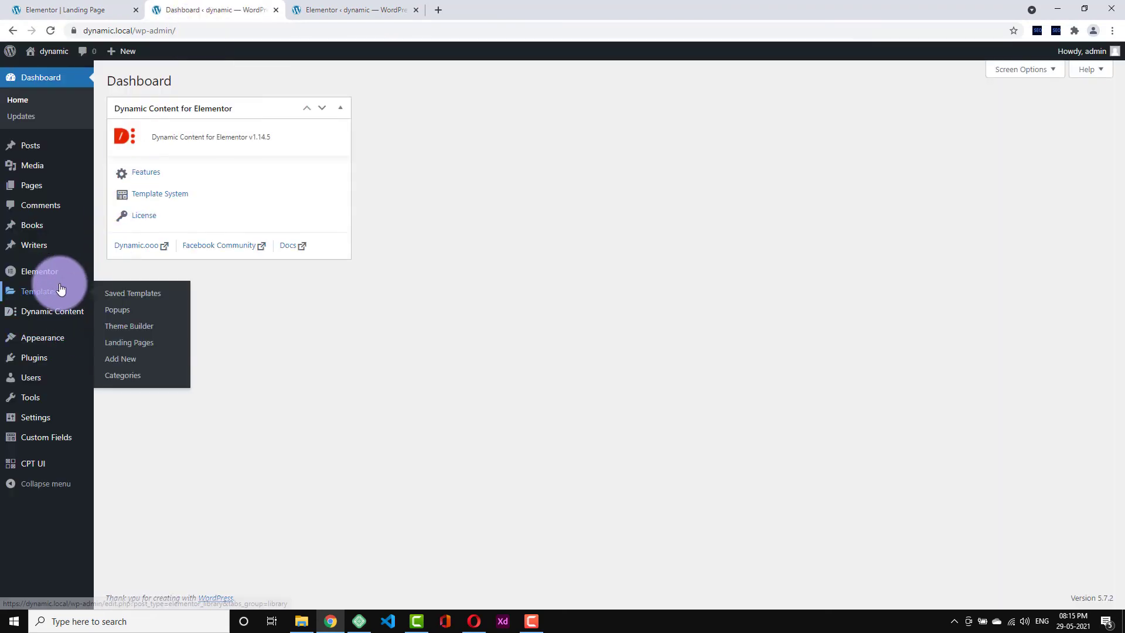
left_click(124, 289)
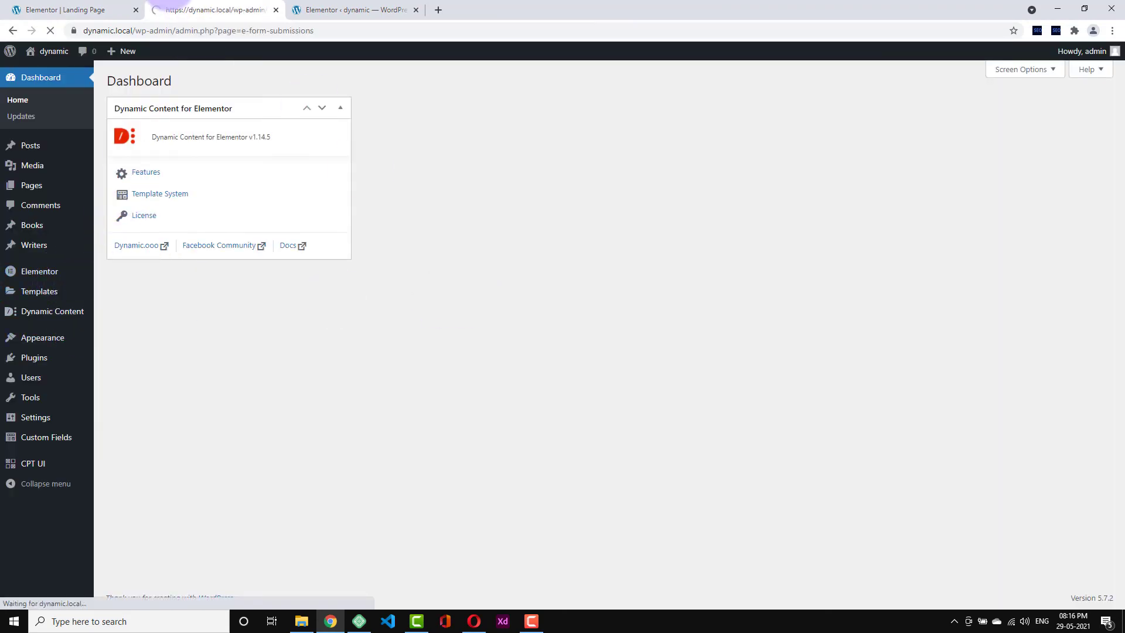
left_click(85, 6)
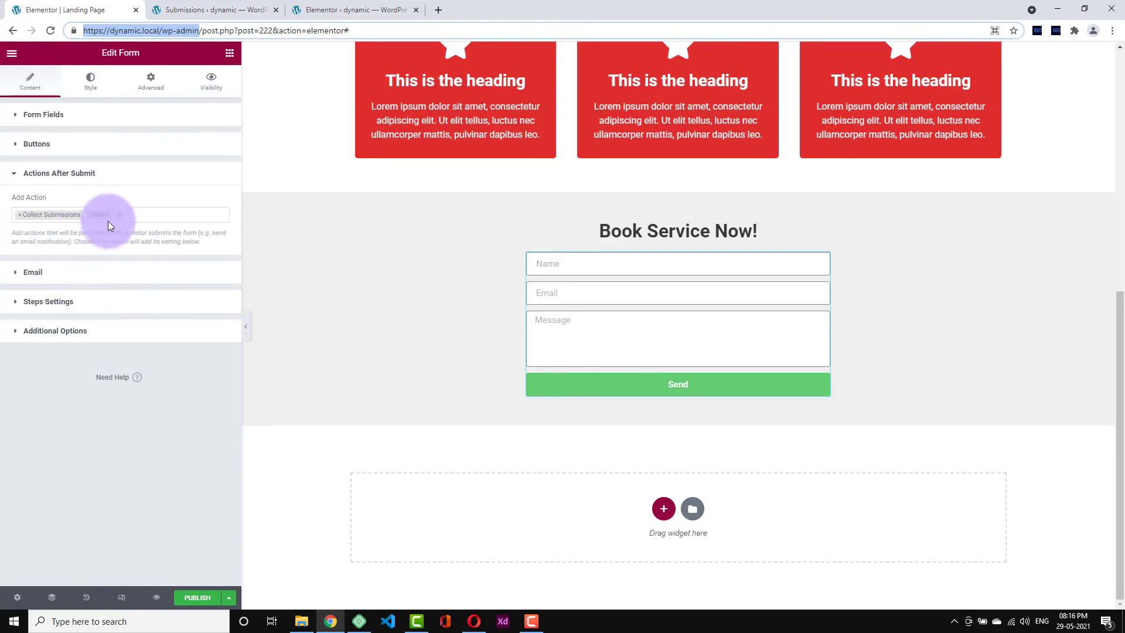
- Review the Email recipient and subject, keeping the message body as [all-fields]
left_click(67, 272)
triple_click(105, 244)
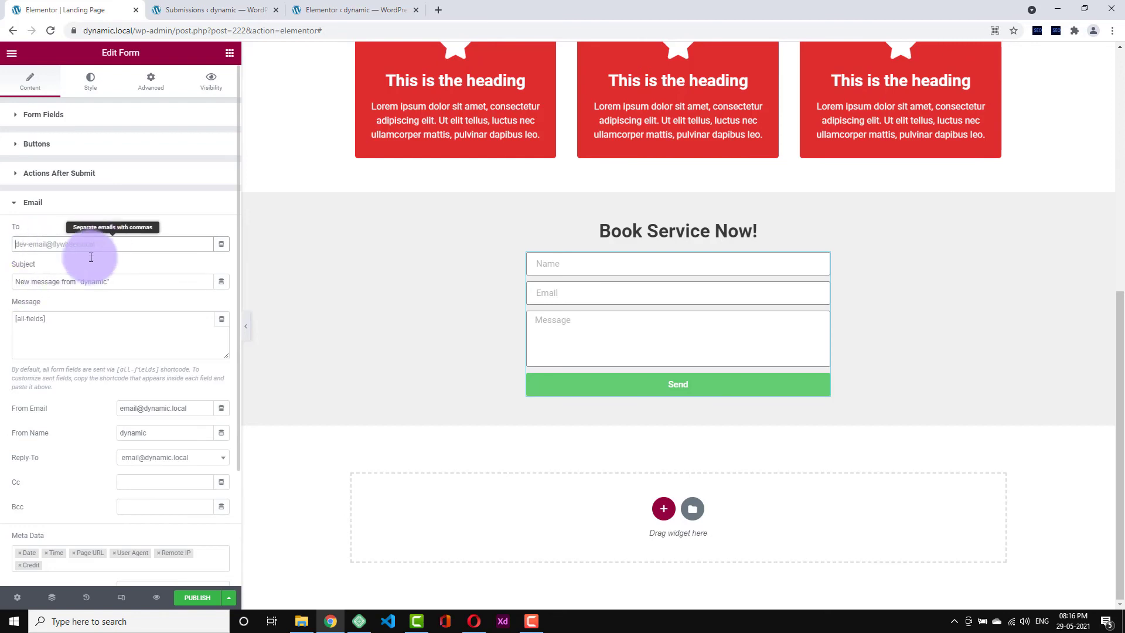
left_click_drag(24, 281, 25, 311)
left_click(138, 293)
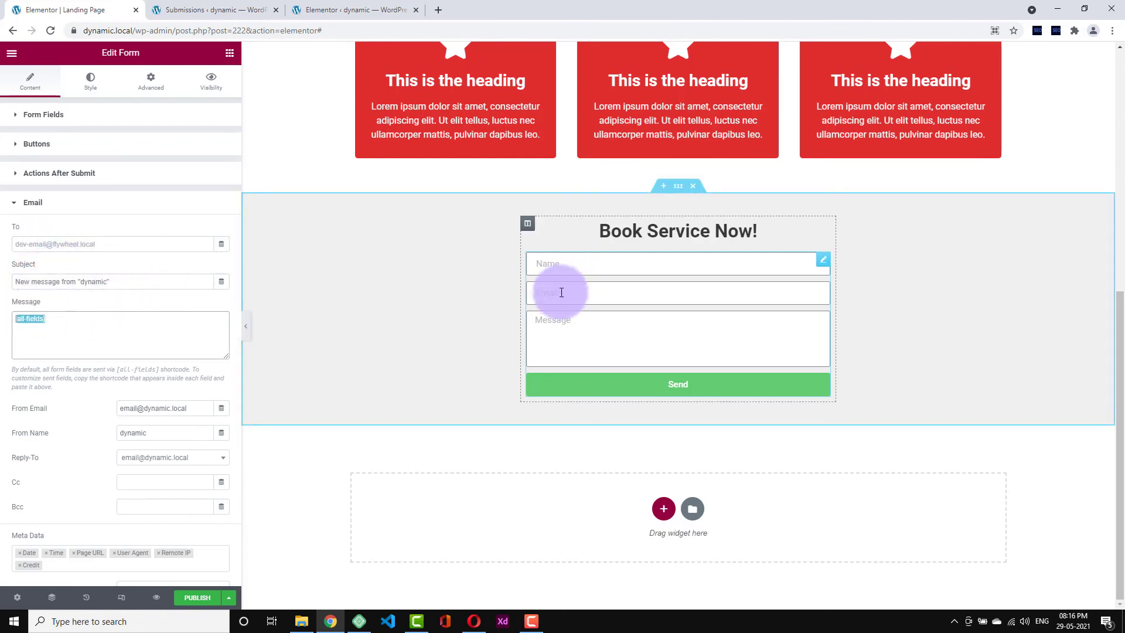
key("ctrl+z")
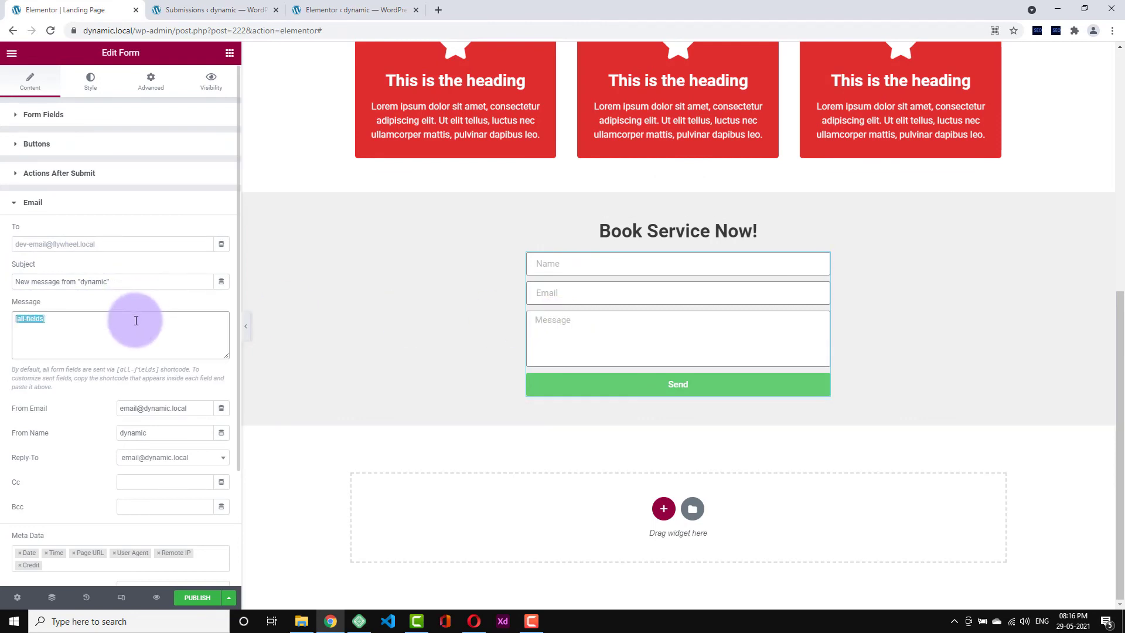
left_click(136, 319)
- Fill in the Email From Name and Reply-To, then collapse the Email section
scroll(113, 392, "down", 3)
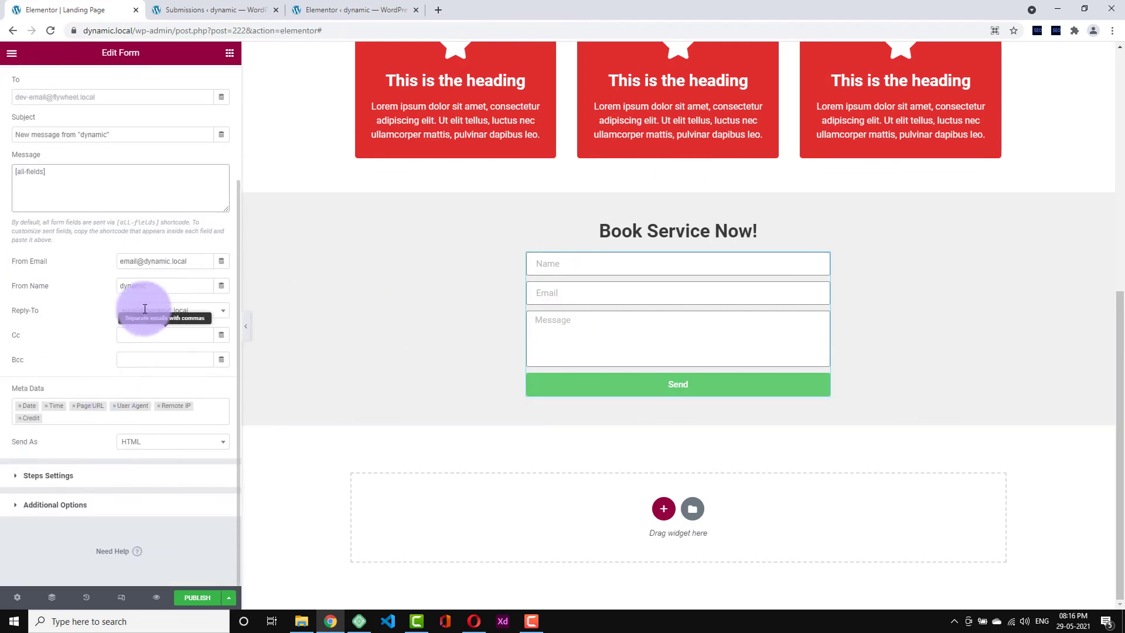
left_click_drag(201, 261, 92, 272)
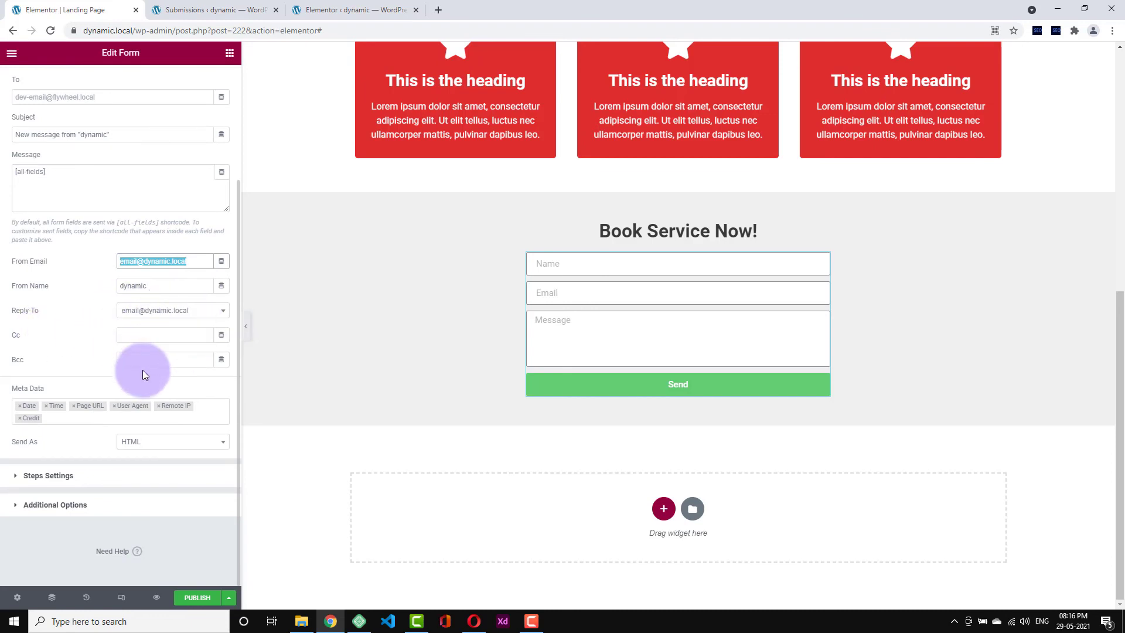
left_click(63, 417)
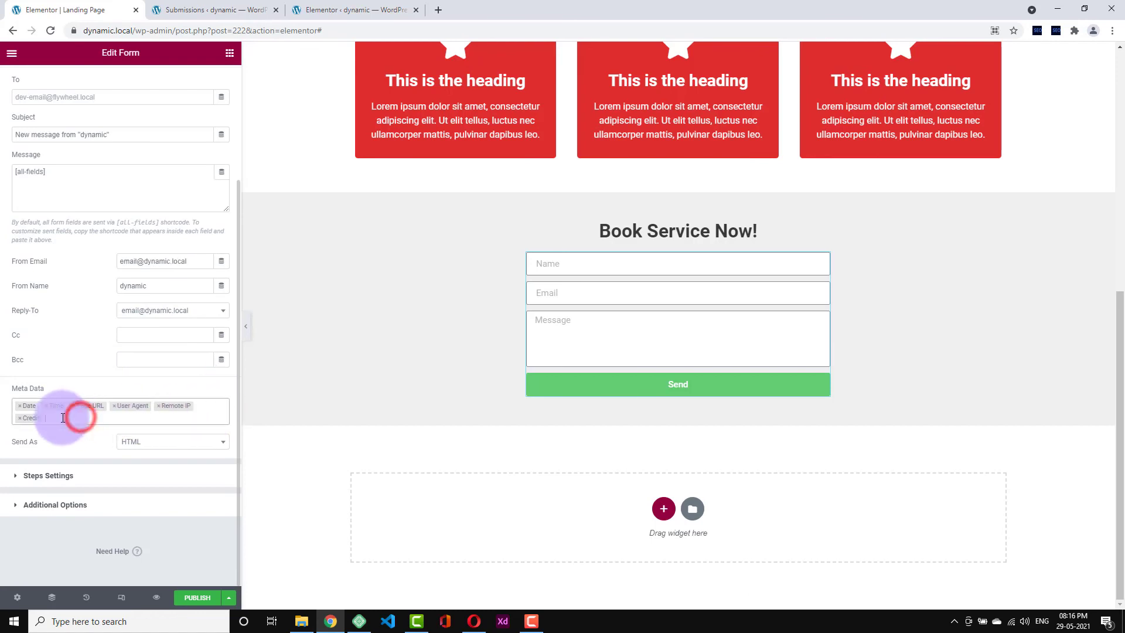
scroll(58, 328, "up", 2)
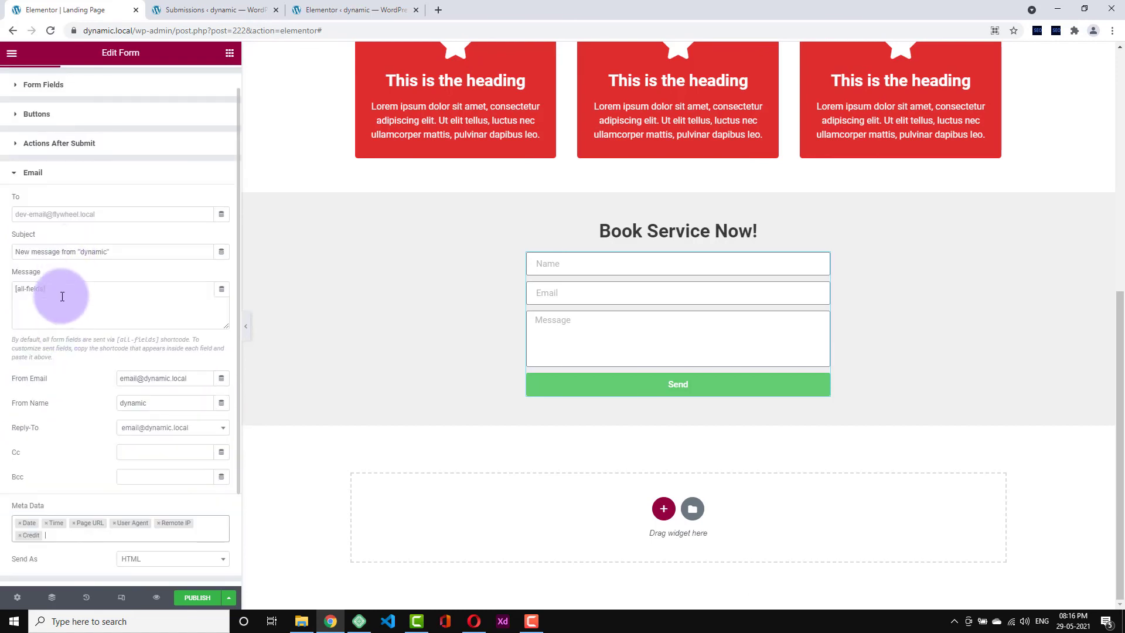
left_click_drag(59, 290, 9, 287)
scroll(87, 343, "down", 2)
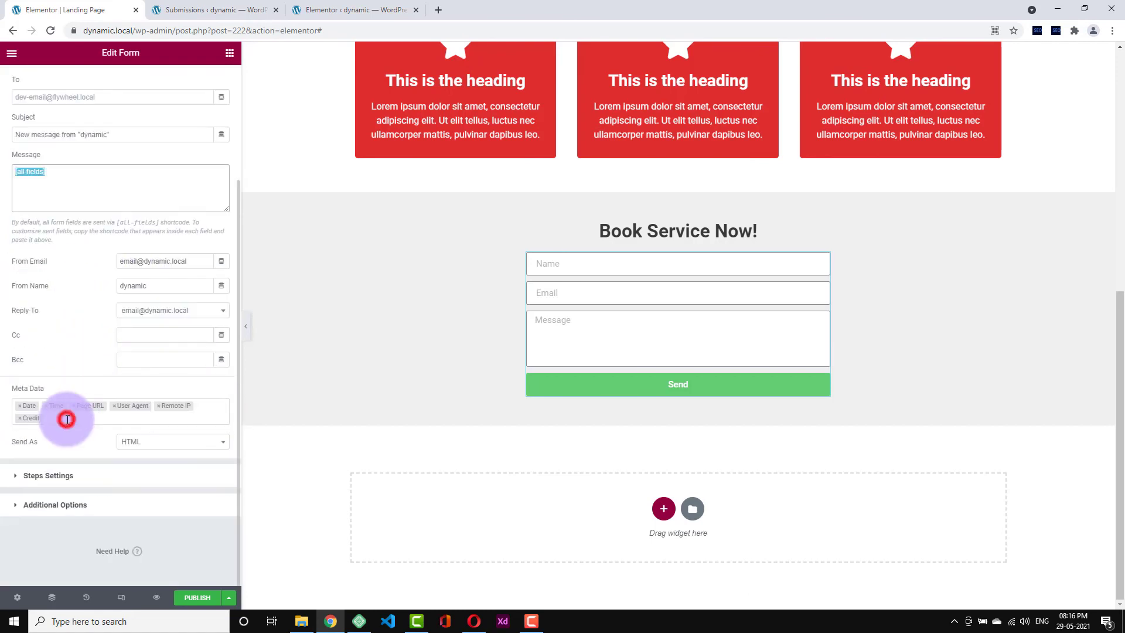
left_click(67, 419)
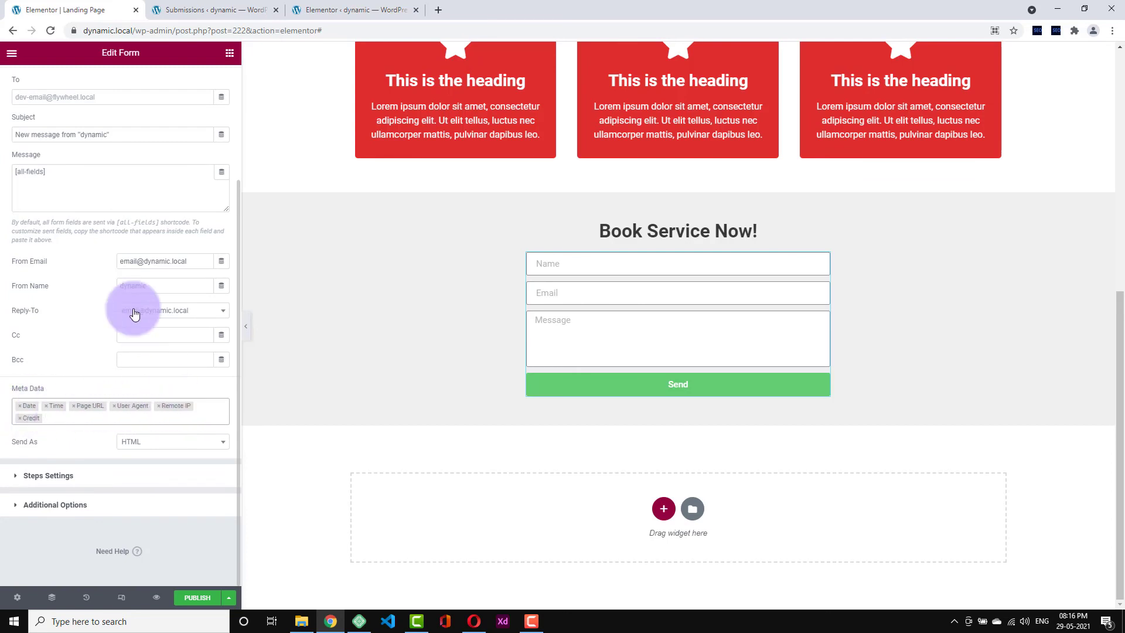
scroll(103, 202, "down", 3)
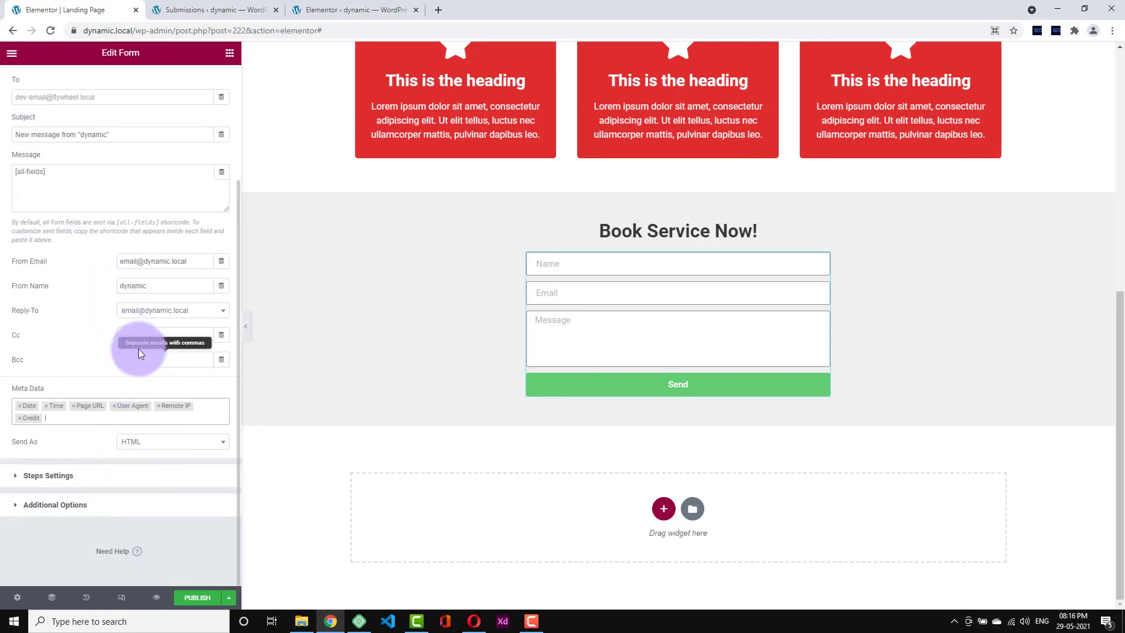
left_click(111, 480)
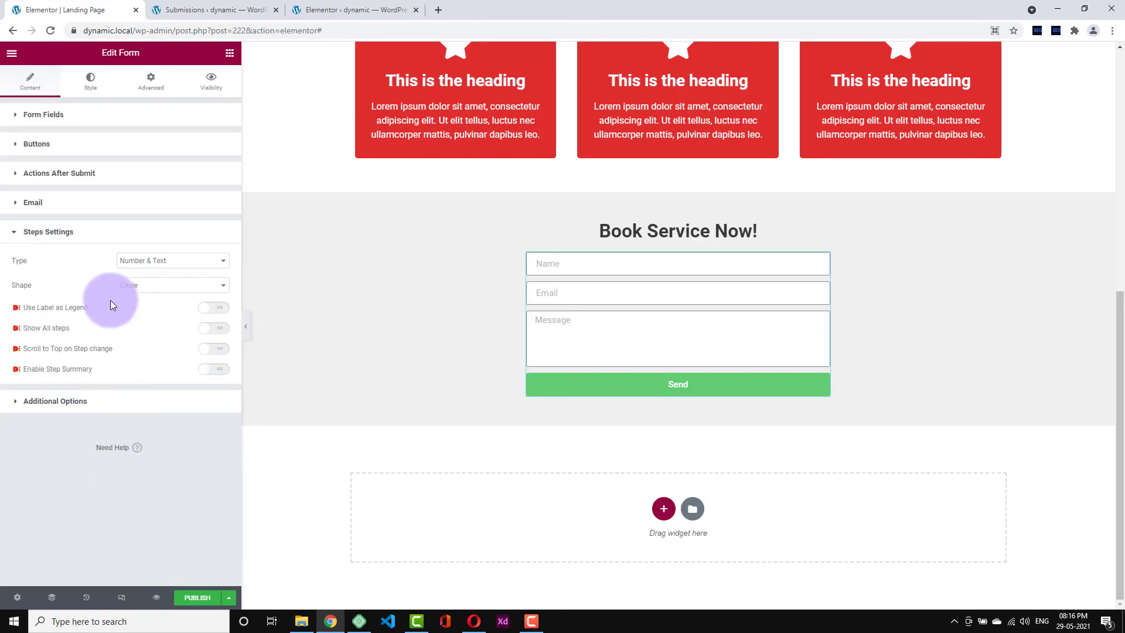
- Collapse Steps Settings, reopen Form Fields, and preview the landing page in a new tab
left_click(117, 243)
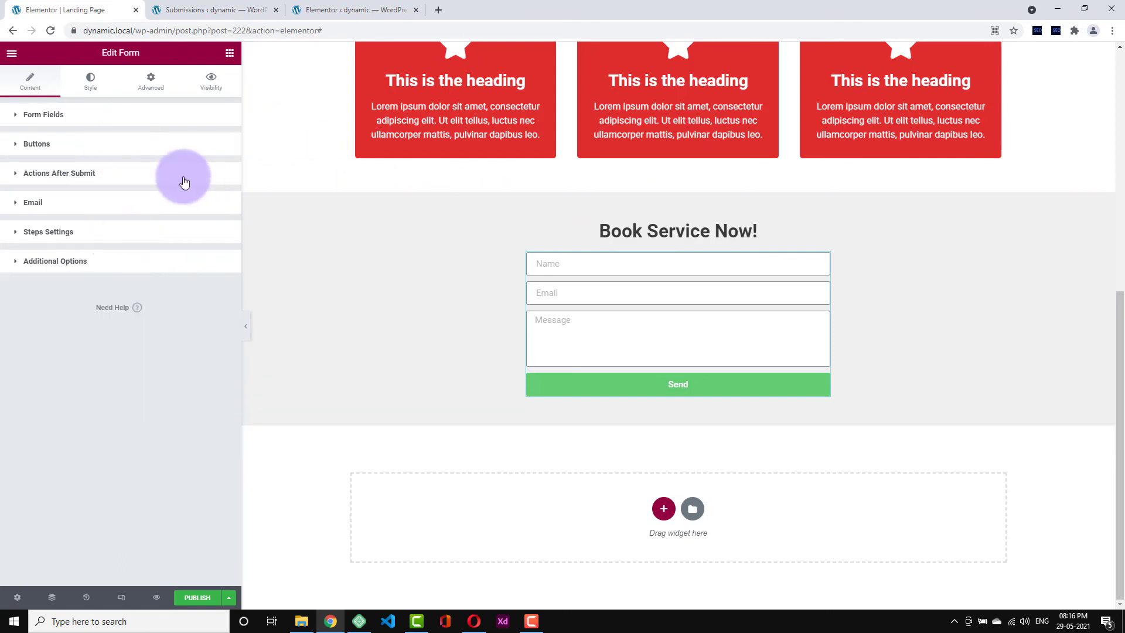
left_click(69, 113)
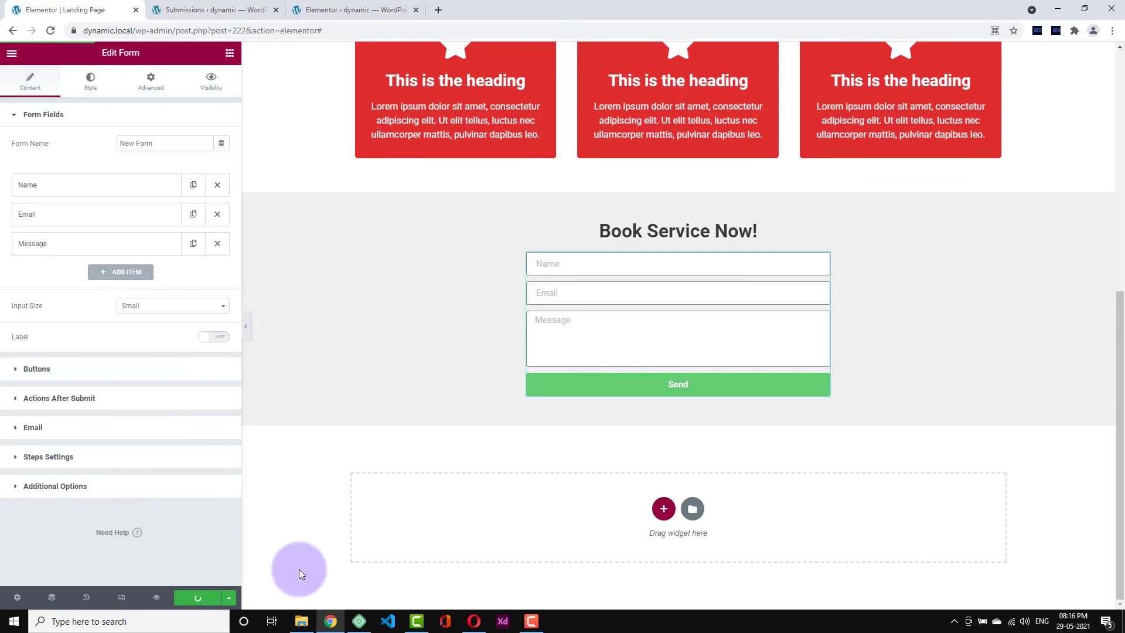
left_click(156, 599)
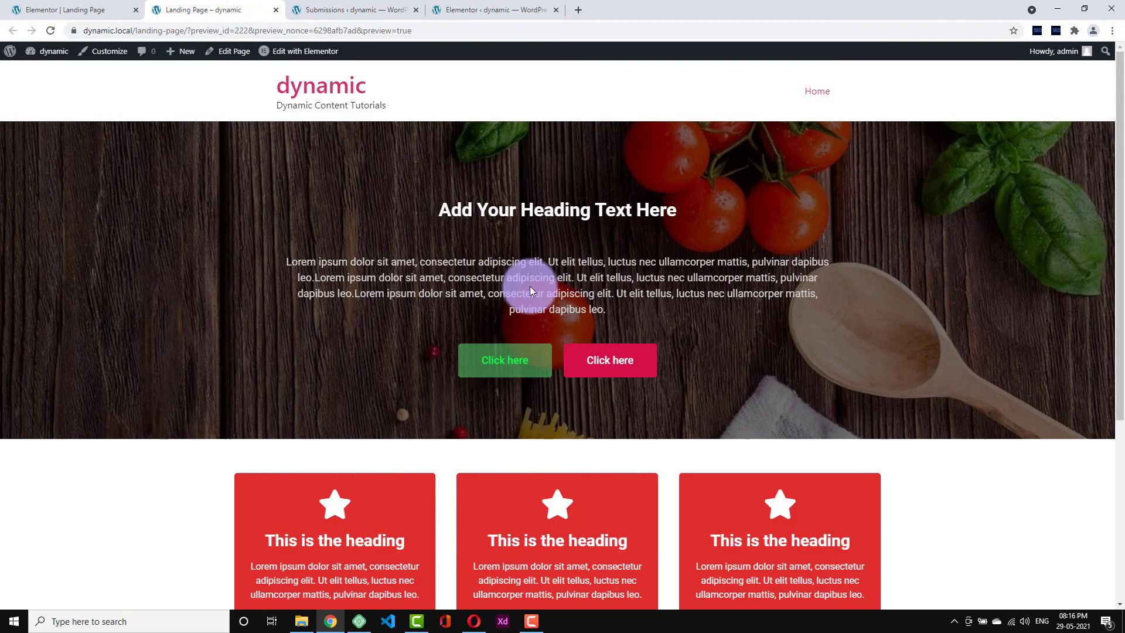
- Submit a test booking with name, email and message 'Hey, this is my landing page'
scroll(529, 286, "down", 5)
left_click(513, 448)
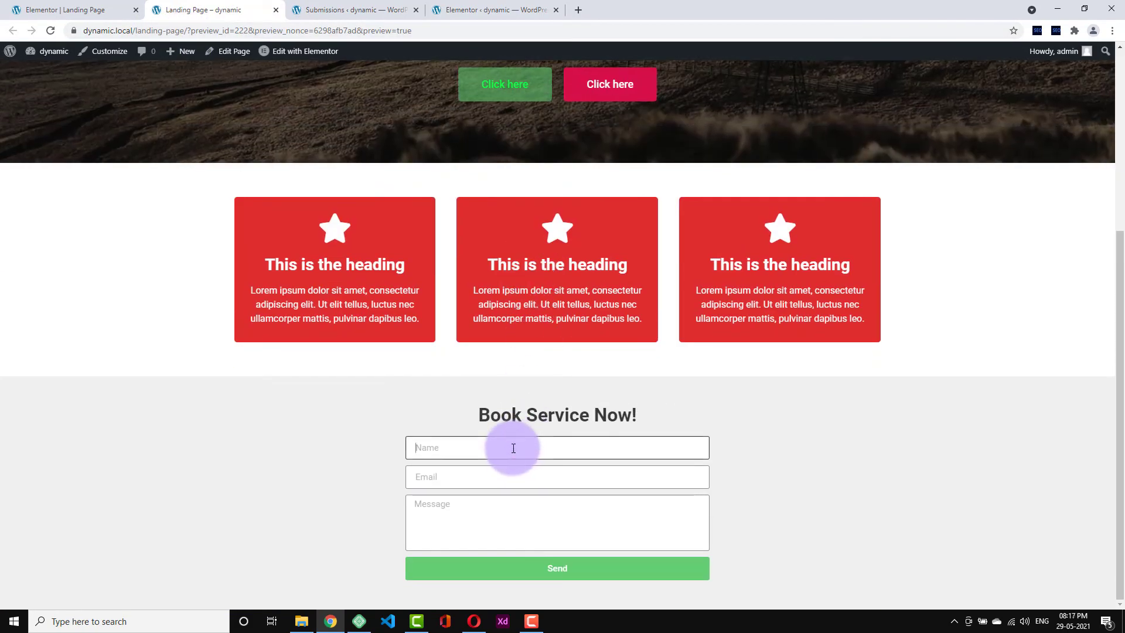
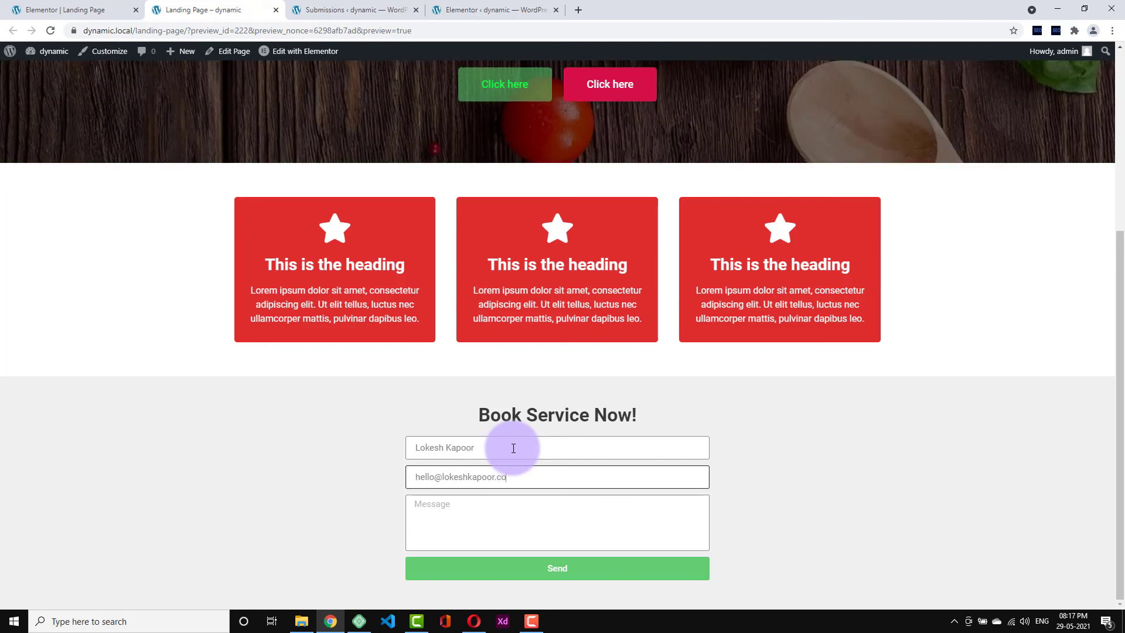
key("Tab")
type("Hey")
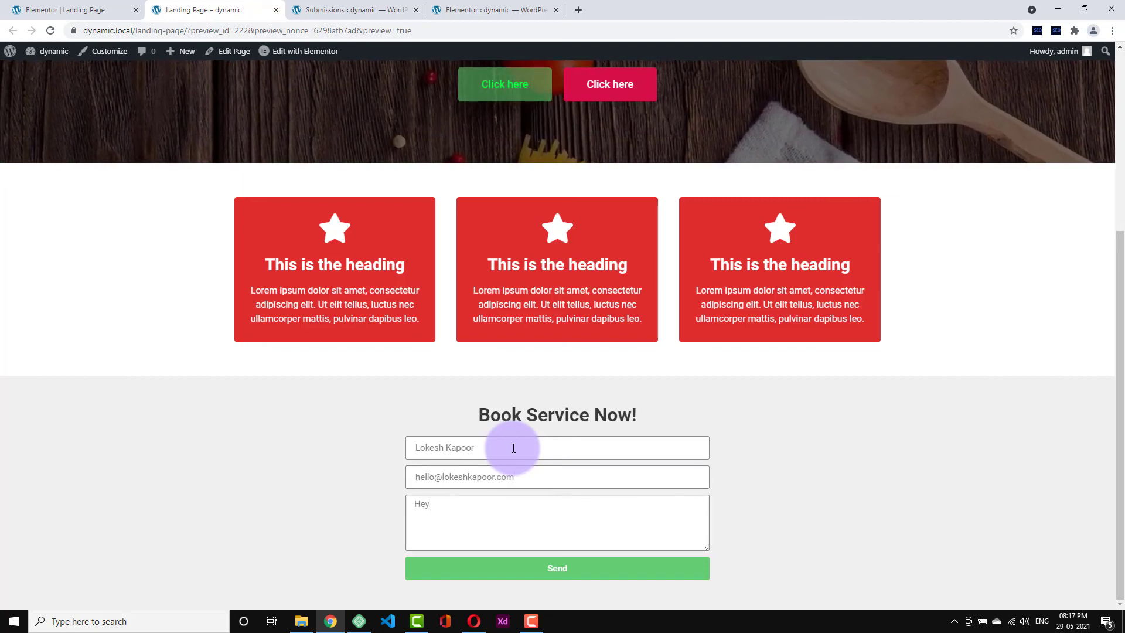
type(", this is")
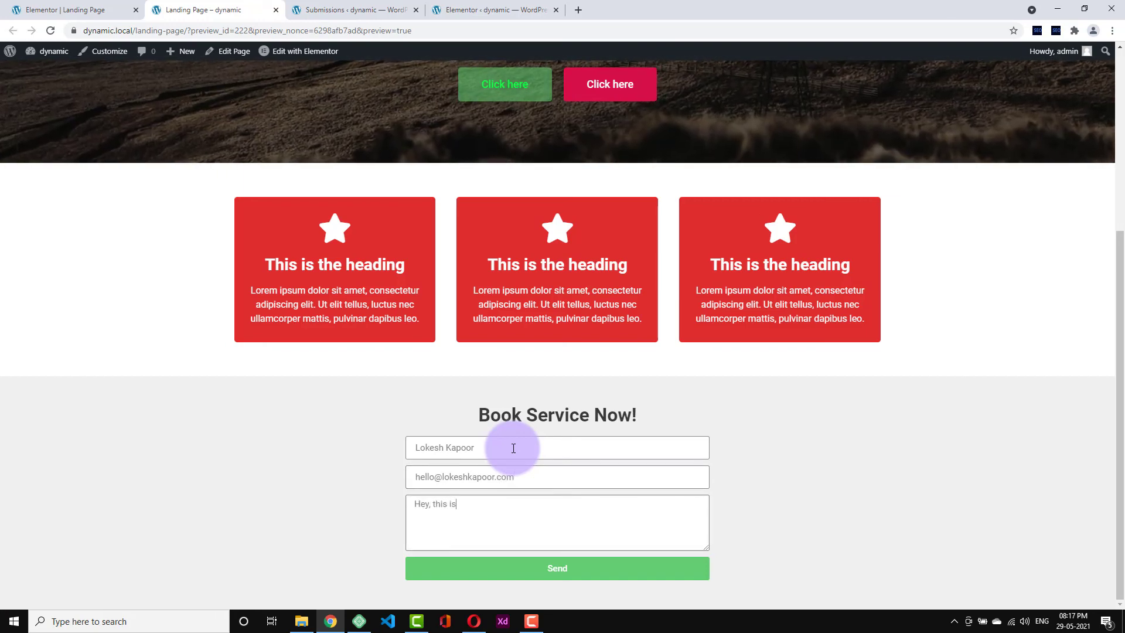
type(" my landing page")
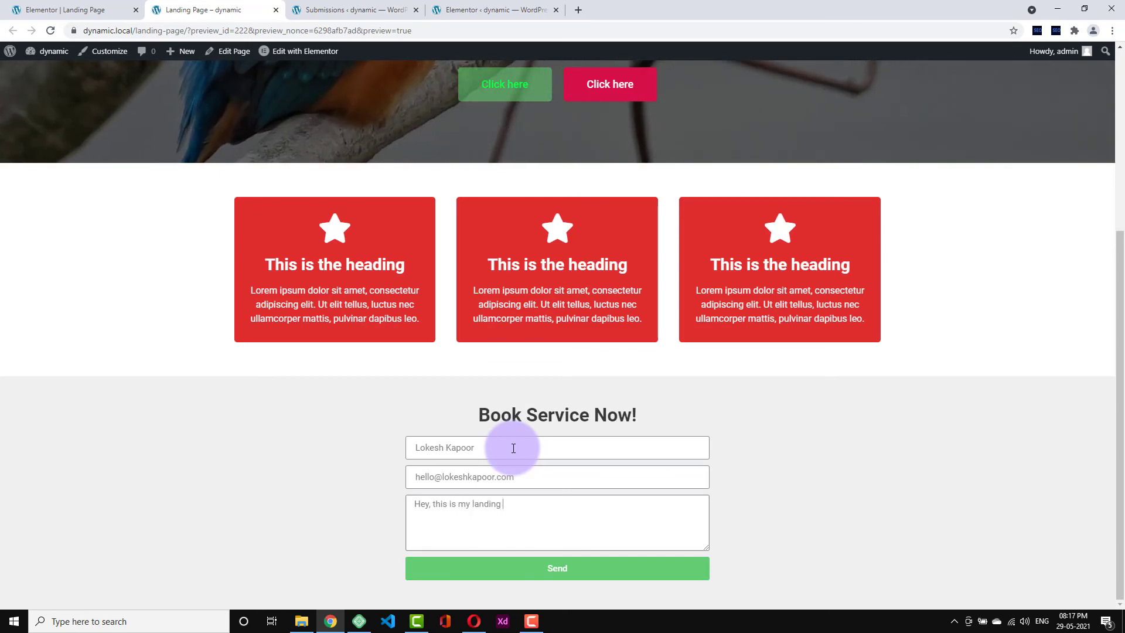
left_click(518, 567)
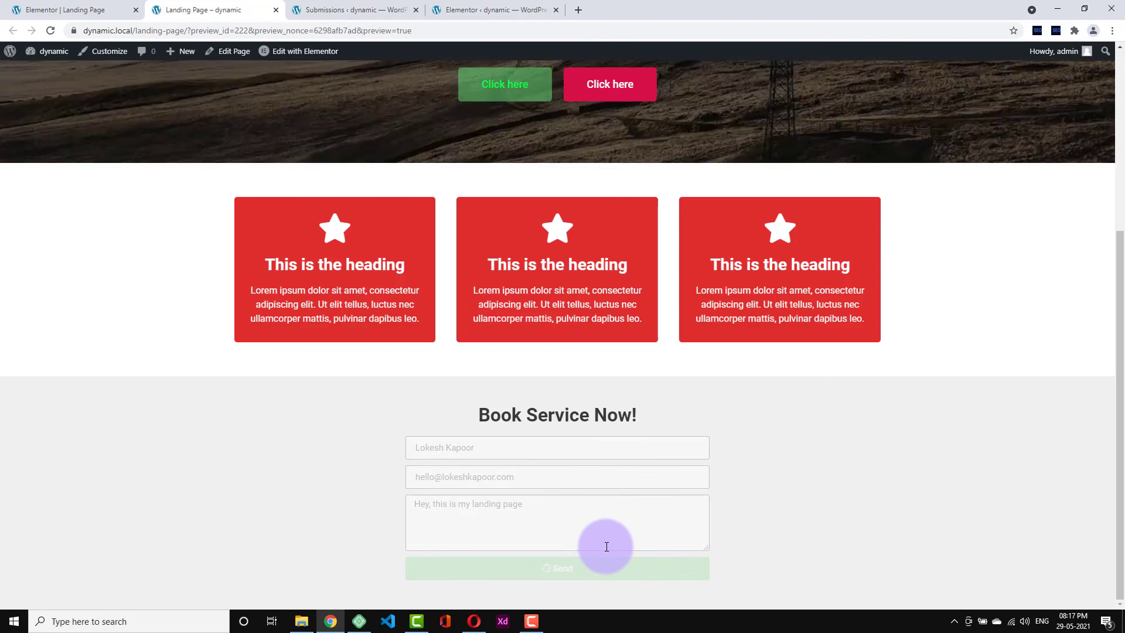
scroll(606, 546, "down", 1)
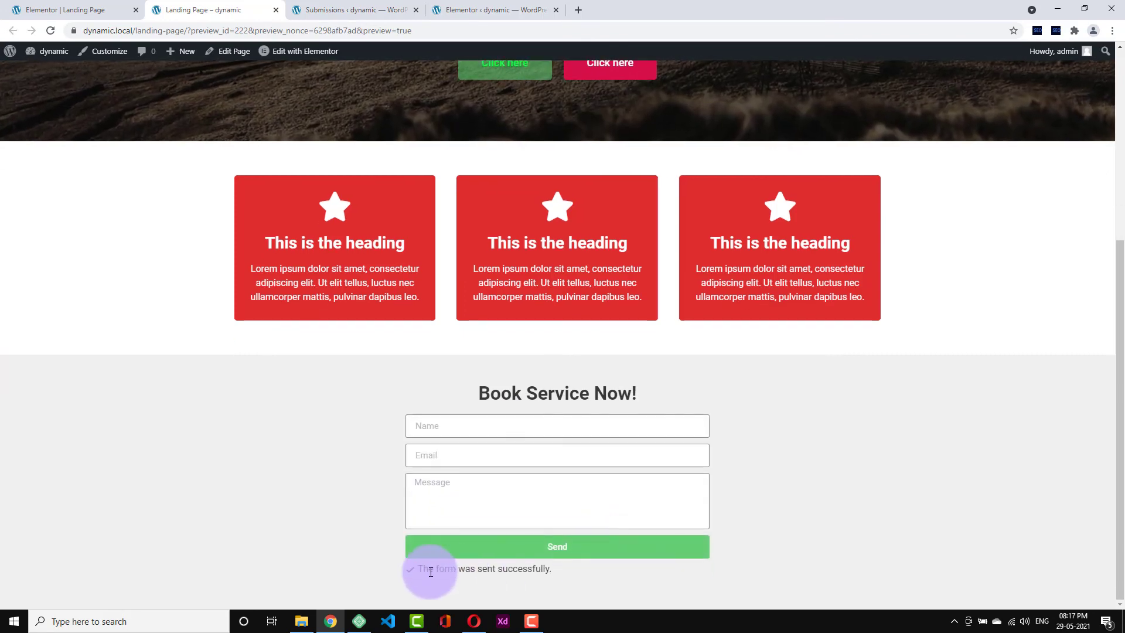
left_click_drag(432, 572, 563, 572)
left_click(586, 594)
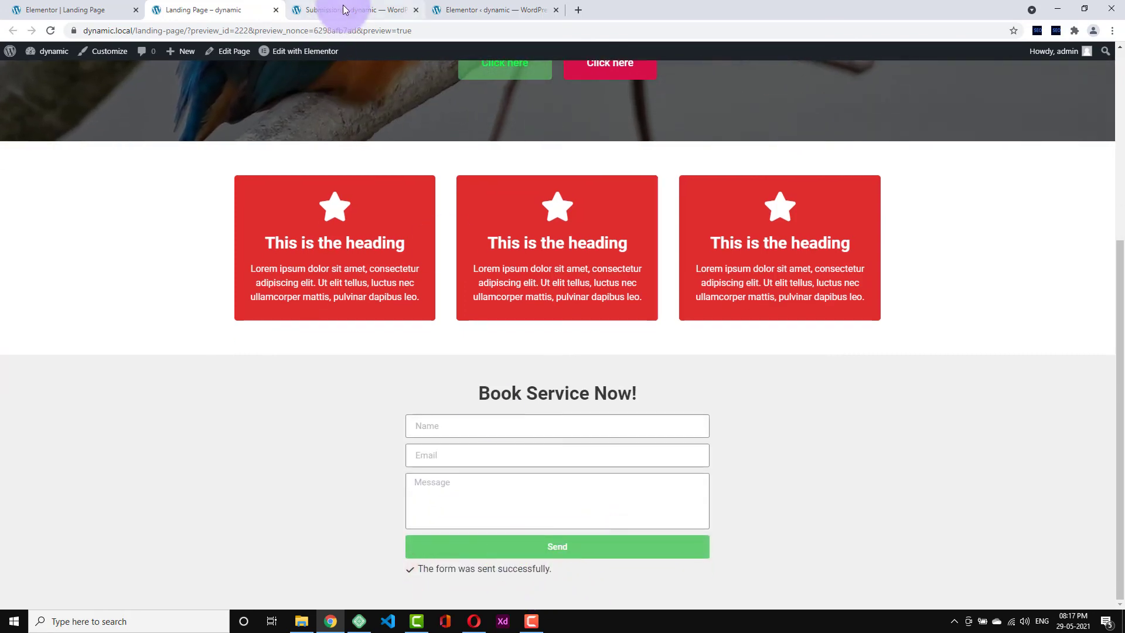
- Reload Submissions, open the new Submission #1 to check its details, and close the Elementor settings tab
left_click(346, 10)
right_click(173, 296)
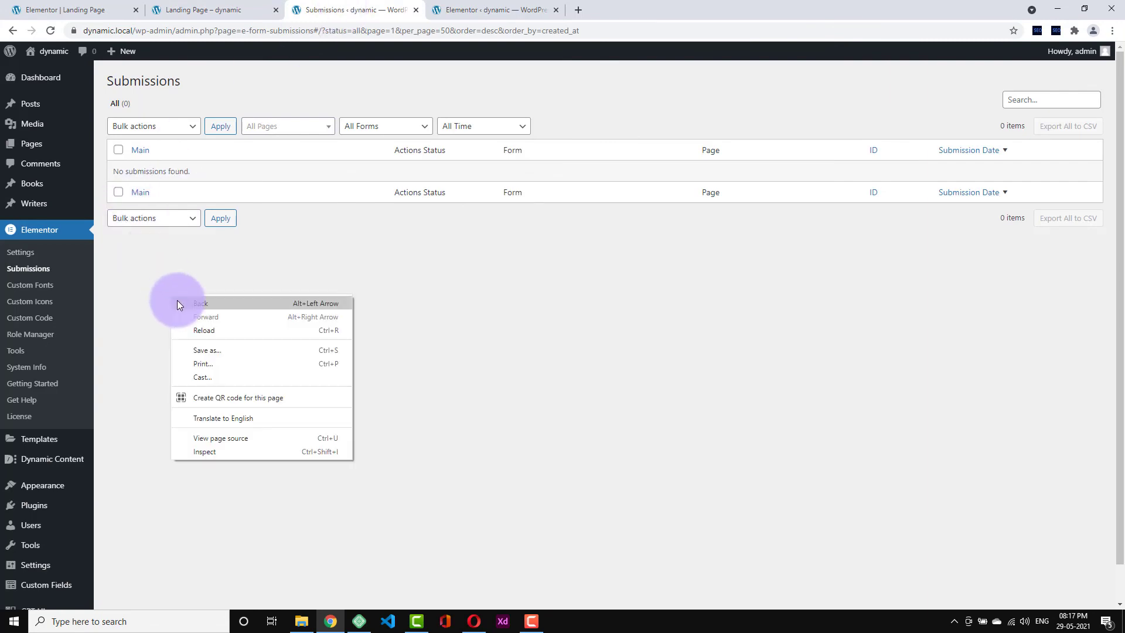
left_click(216, 330)
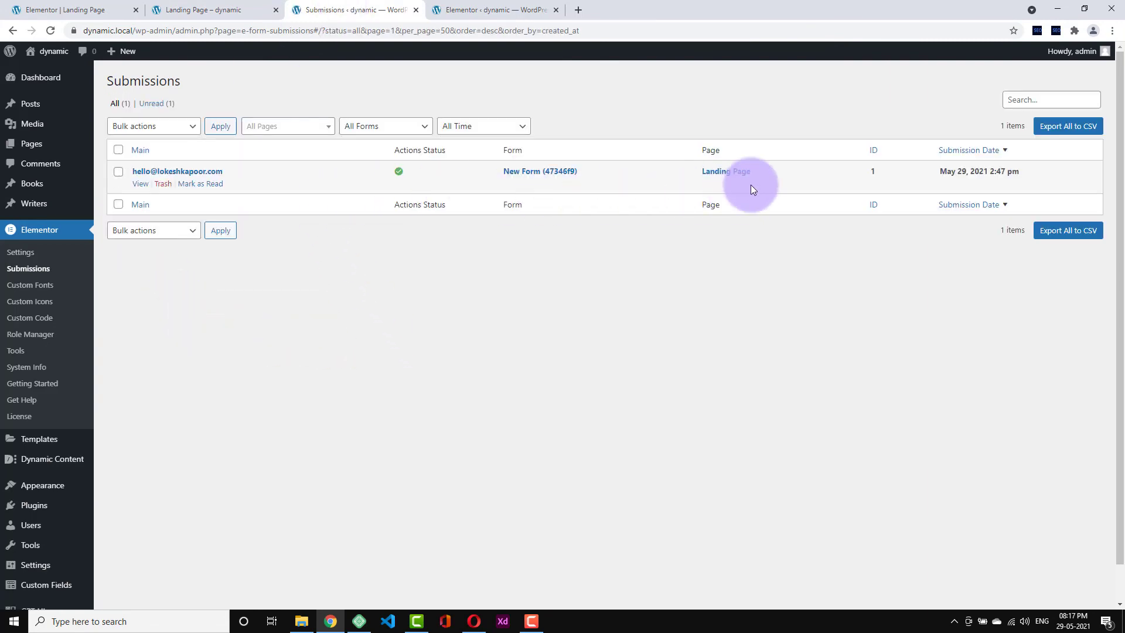
left_click(140, 183)
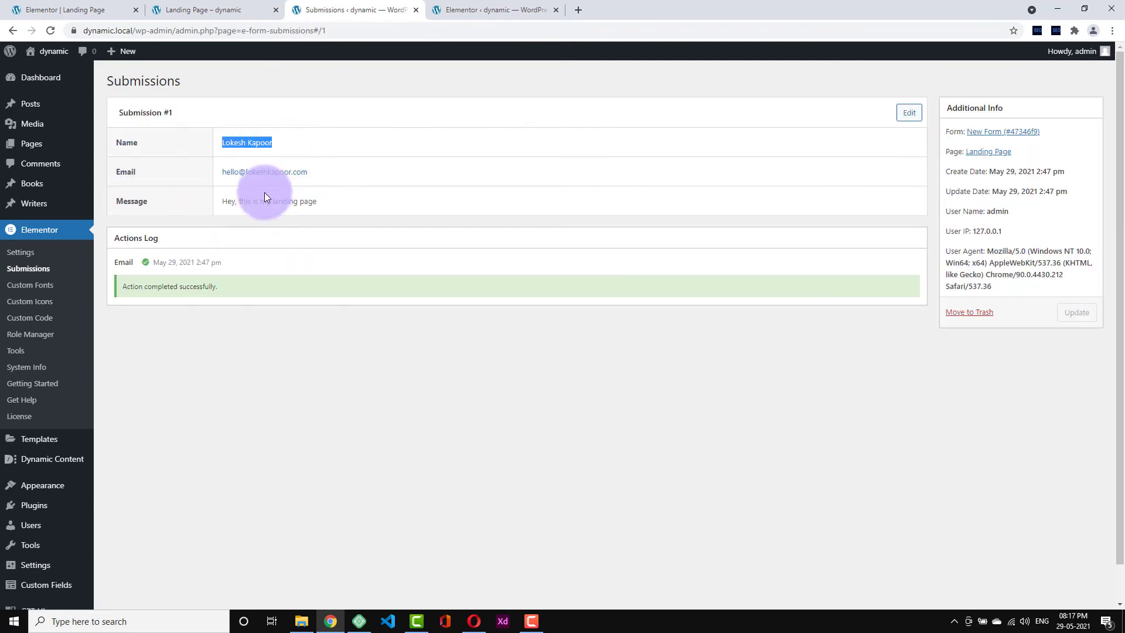
left_click_drag(223, 201, 163, 158)
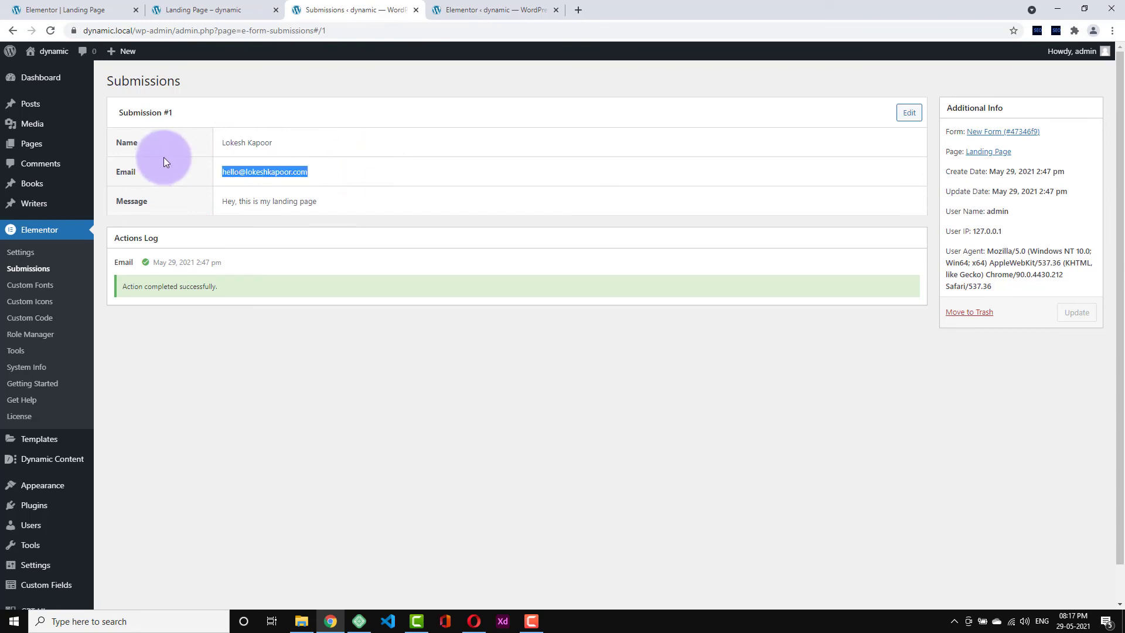
left_click(164, 157)
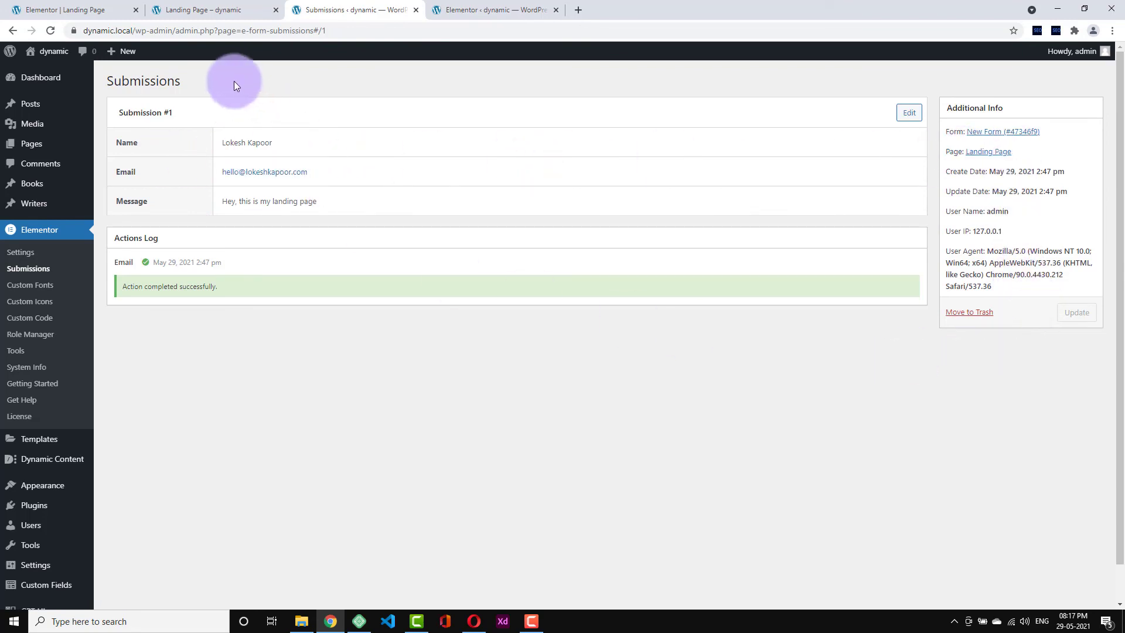
left_click(482, 18)
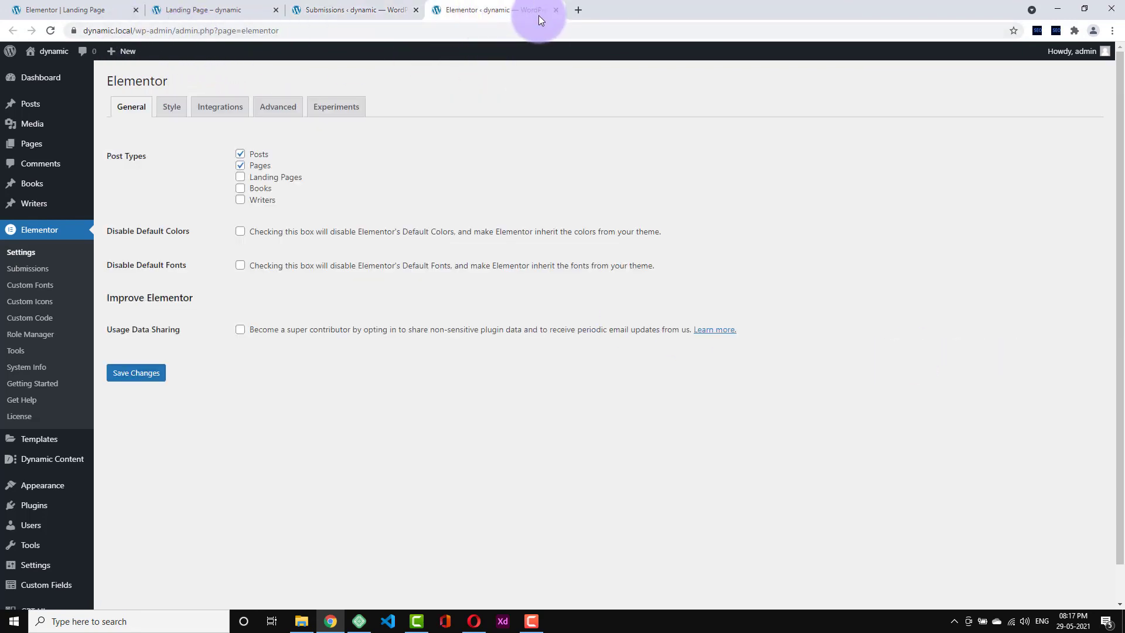
left_click(556, 10)
- Return to the Landing Page editor and scroll the canvas to the Book Service Now! form
left_click(139, 7)
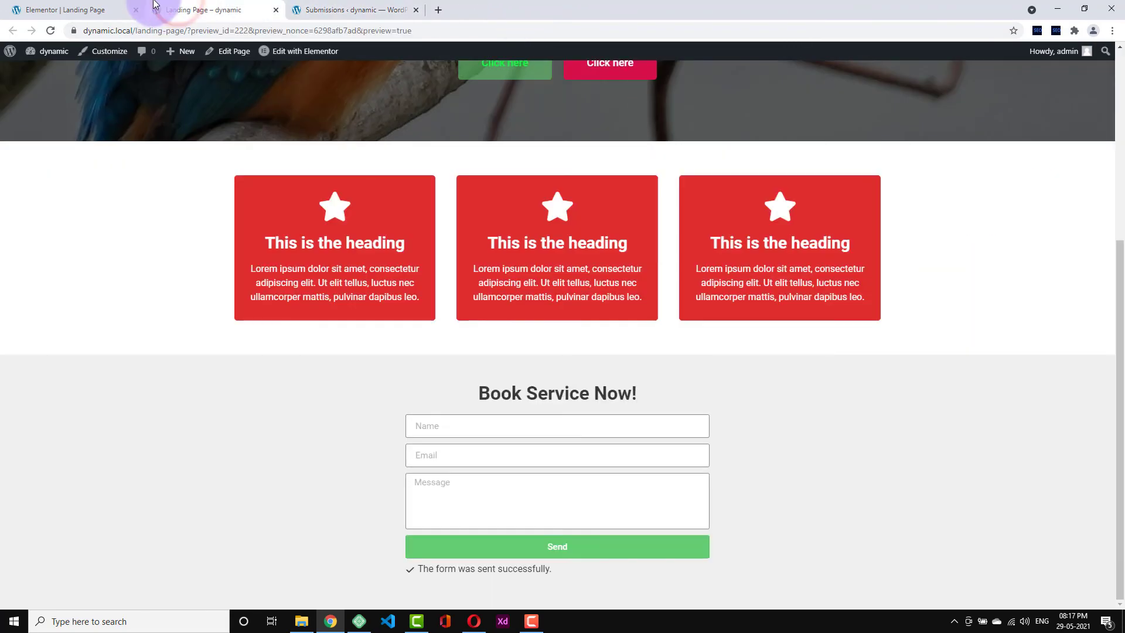
scroll(631, 124, "up", 8)
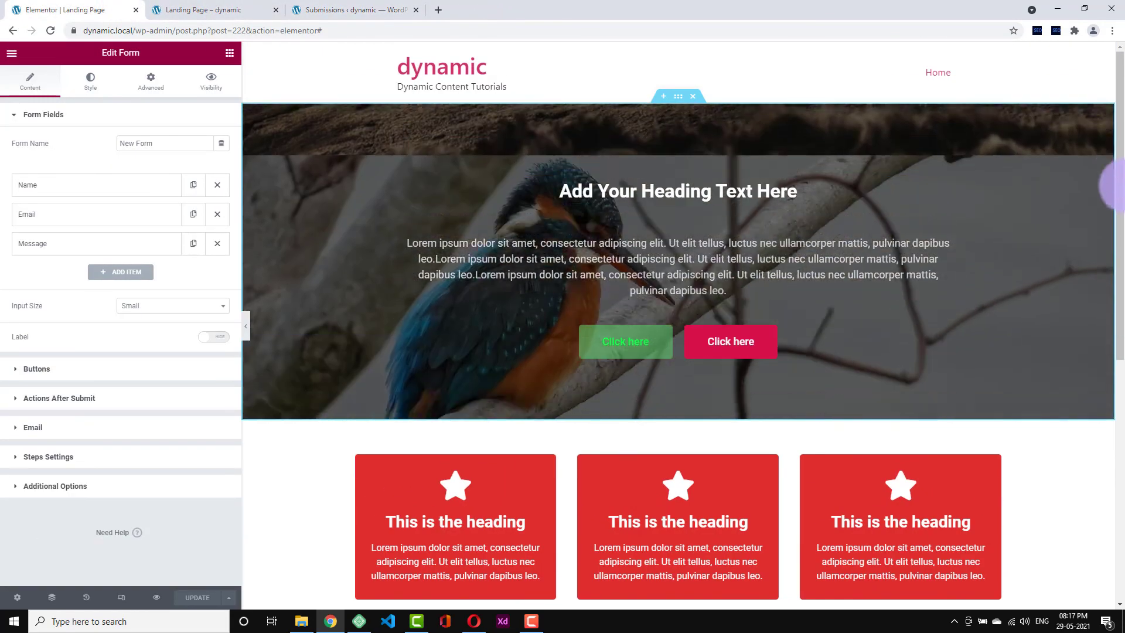
left_click_drag(1119, 186, 1121, 386)
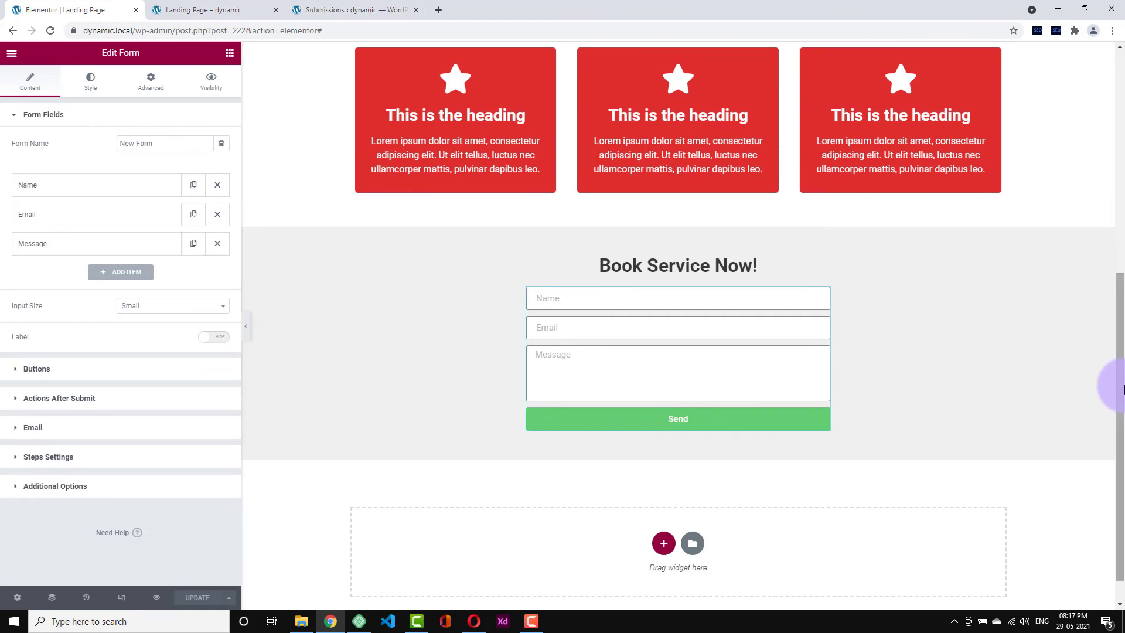